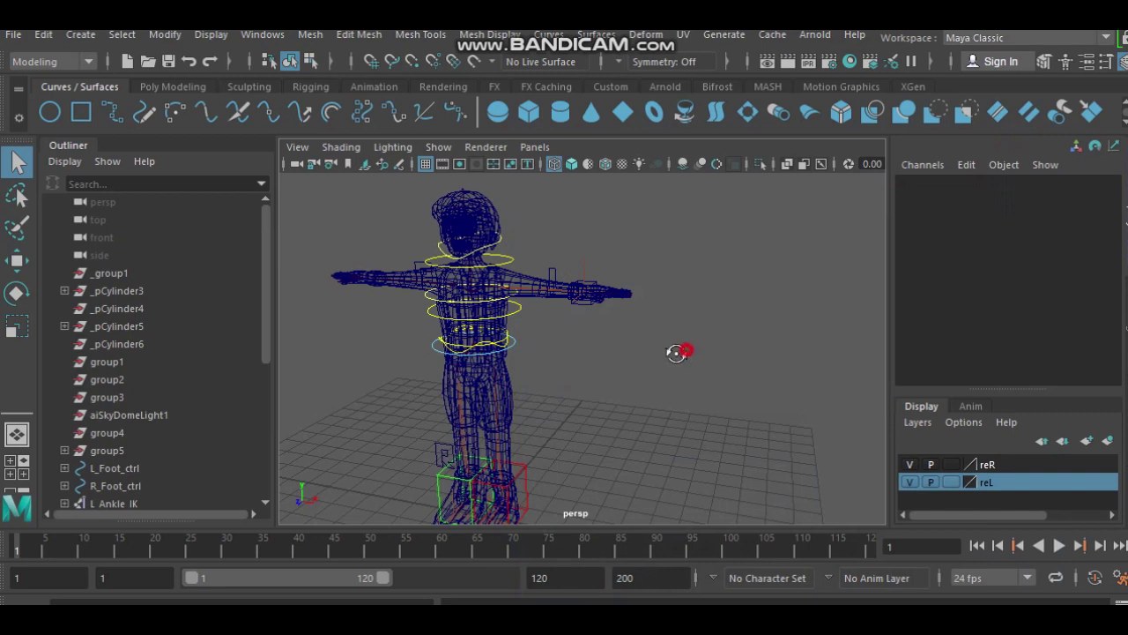
# Step: Zoom in on the forearm and rotate the wrist cube control
pyautogui.scroll(3, 660, 379)
pyautogui.scroll(3, 661, 373)
pyautogui.scroll(3, 603, 386)
pyautogui.keyDown('alt'); pyautogui.moveTo(603, 386); pyautogui.dragTo(617, 374); pyautogui.keyUp('alt')
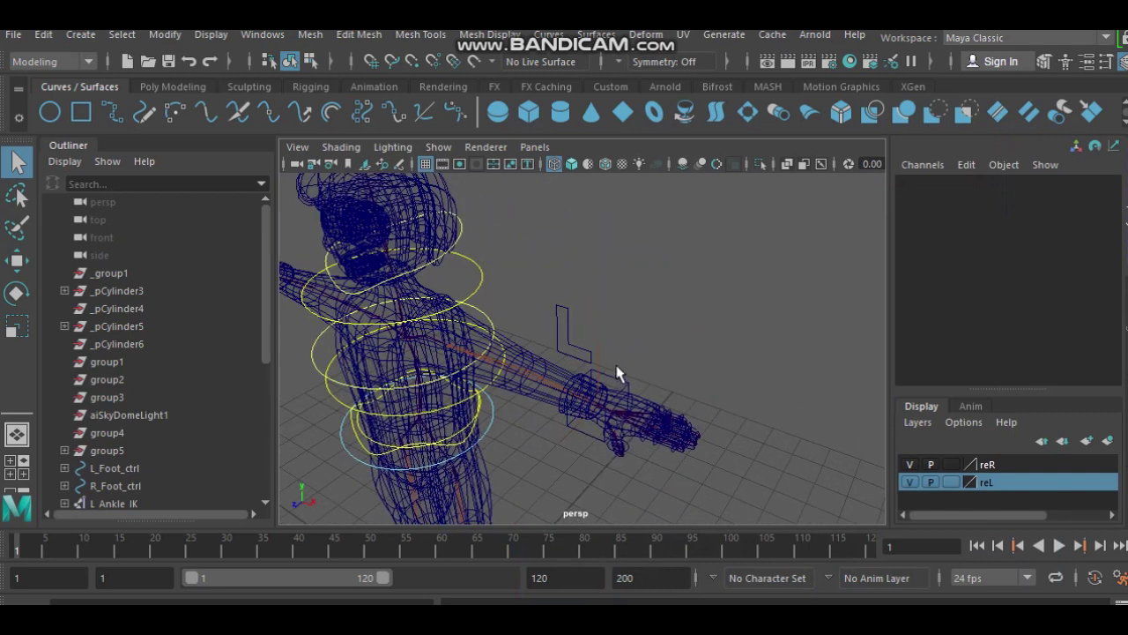
pyautogui.keyDown('alt'); pyautogui.moveTo(692, 386); pyautogui.dragTo(748, 382); pyautogui.keyUp('alt')
pyautogui.scroll(5, 747, 353)
pyautogui.moveTo(746, 323)
pyautogui.keyDown('alt'); pyautogui.mouseDown()
pyautogui.moveTo(685, 309)
pyautogui.moveTo(679, 282)
pyautogui.mouseUp(); pyautogui.keyUp('alt')
pyautogui.click(685, 309)
pyautogui.press('e')
pyautogui.moveTo(635, 323); pyautogui.dragTo(611, 272)
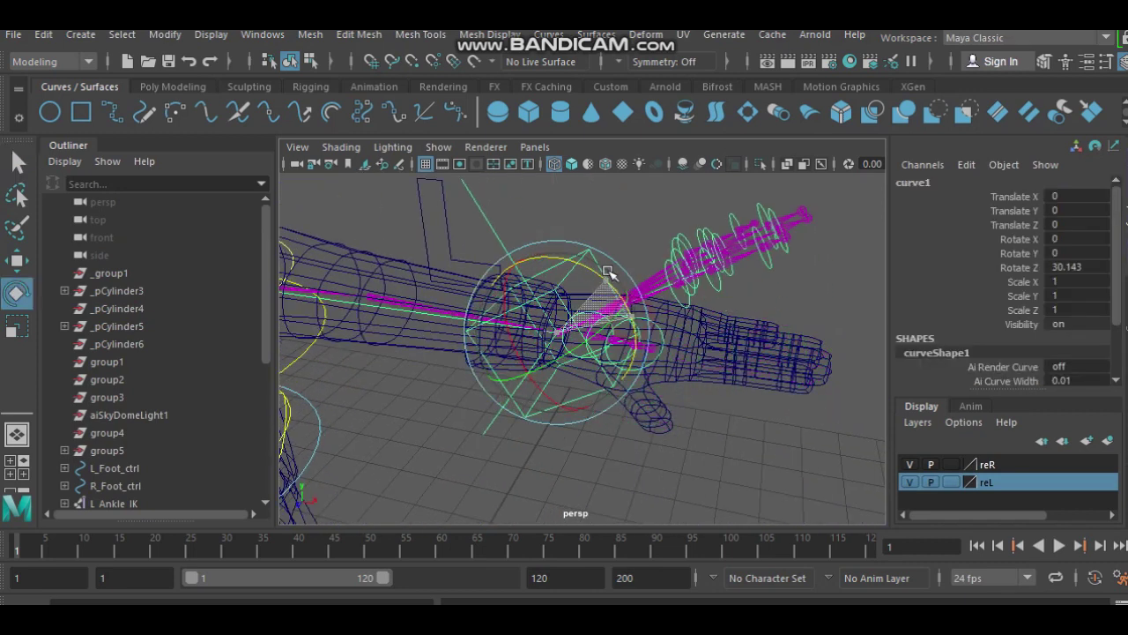
pyautogui.click(705, 227)
# Step: Create a NURBS circle and move it beside the arm to Translate X 7.006, Y 8.831
pyautogui.keyDown('alt'); pyautogui.moveTo(705, 226); pyautogui.dragTo(718, 346, button='right'); pyautogui.keyUp('alt')
pyautogui.keyDown('alt'); pyautogui.moveTo(719, 346); pyautogui.dragTo(483, 267); pyautogui.keyUp('alt')
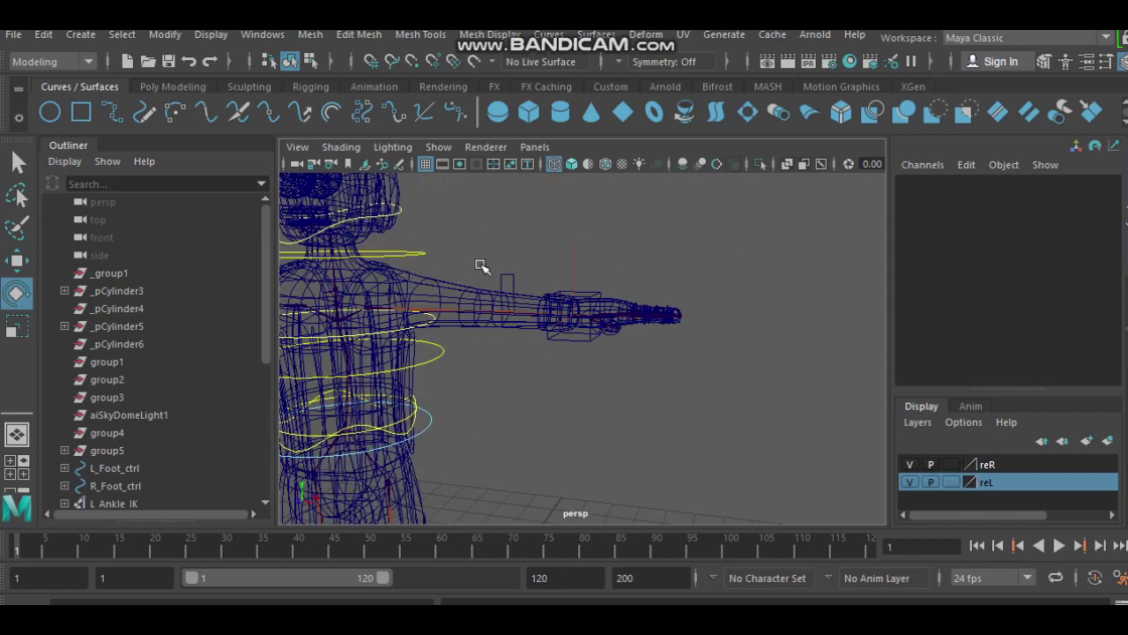
pyautogui.click(55, 124)
pyautogui.scroll(-5, 582, 352)
pyautogui.press('w')
pyautogui.moveTo(565, 401)
pyautogui.mouseDown()
pyautogui.moveTo(620, 405)
pyautogui.moveTo(633, 264)
pyautogui.moveTo(659, 393)
pyautogui.moveTo(732, 458)
pyautogui.moveTo(696, 471)
pyautogui.moveTo(628, 455)
pyautogui.mouseUp()
pyautogui.scroll(5, 633, 265)
pyautogui.scroll(-2, 660, 248)
pyautogui.press('r')
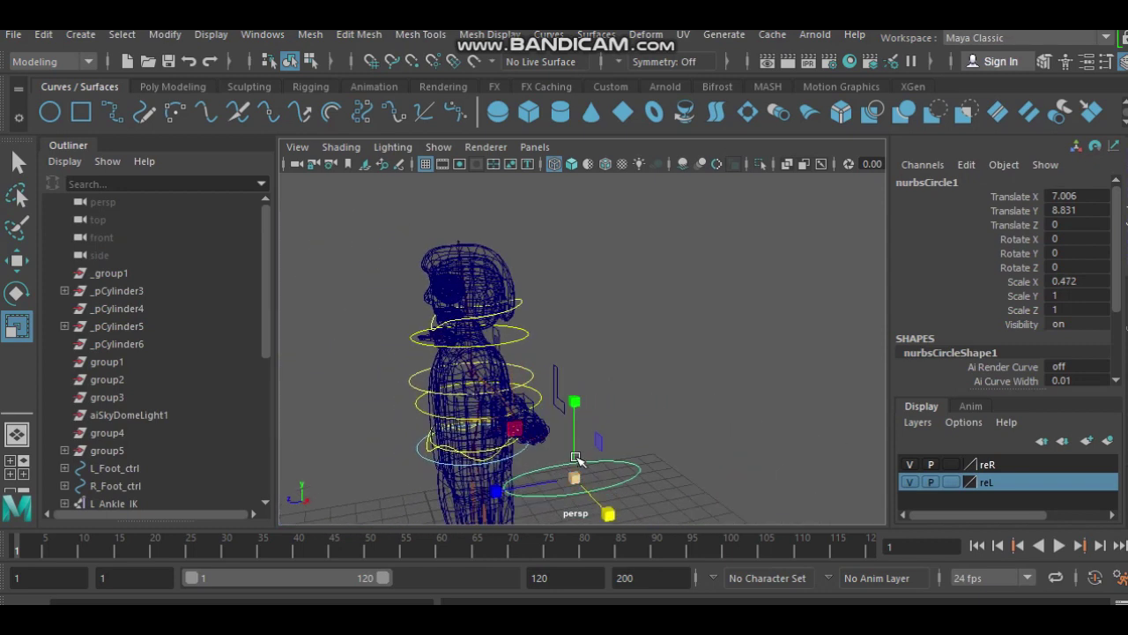
# Step: In control-vertex mode, move groups of the circle's CVs into a pointed teardrop shape
pyautogui.moveTo(628, 454); pyautogui.dragTo(525, 168, button='right')
pyautogui.moveTo(579, 465); pyautogui.dragTo(660, 422)
pyautogui.moveTo(660, 421)
pyautogui.keyDown('alt'); pyautogui.mouseDown()
pyautogui.moveTo(584, 468)
pyautogui.moveTo(536, 397)
pyautogui.mouseUp(); pyautogui.keyUp('alt')
pyautogui.press('w')
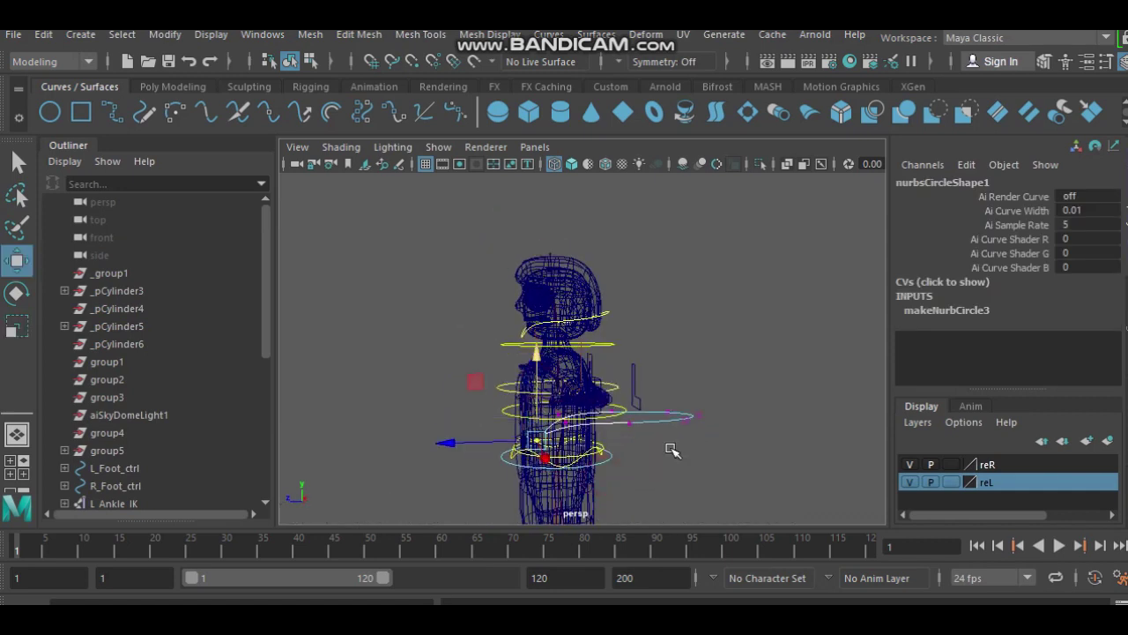
pyautogui.moveTo(729, 452); pyautogui.dragTo(694, 384)
pyautogui.keyDown('alt'); pyautogui.moveTo(754, 411); pyautogui.dragTo(689, 375); pyautogui.keyUp('alt')
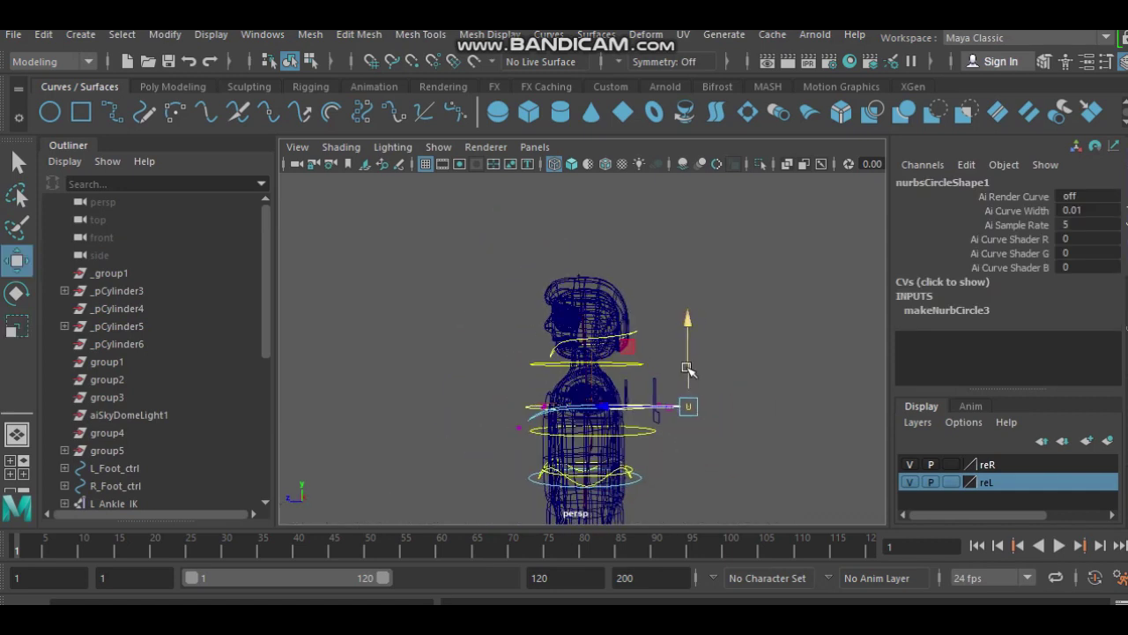
pyautogui.moveTo(626, 445)
pyautogui.keyDown('alt'); pyautogui.mouseDown()
pyautogui.moveTo(672, 474)
pyautogui.moveTo(626, 404)
pyautogui.moveTo(637, 453)
pyautogui.moveTo(661, 447)
pyautogui.moveTo(626, 445)
pyautogui.mouseUp(); pyautogui.keyUp('alt')
pyautogui.press('q')
pyautogui.press('w')
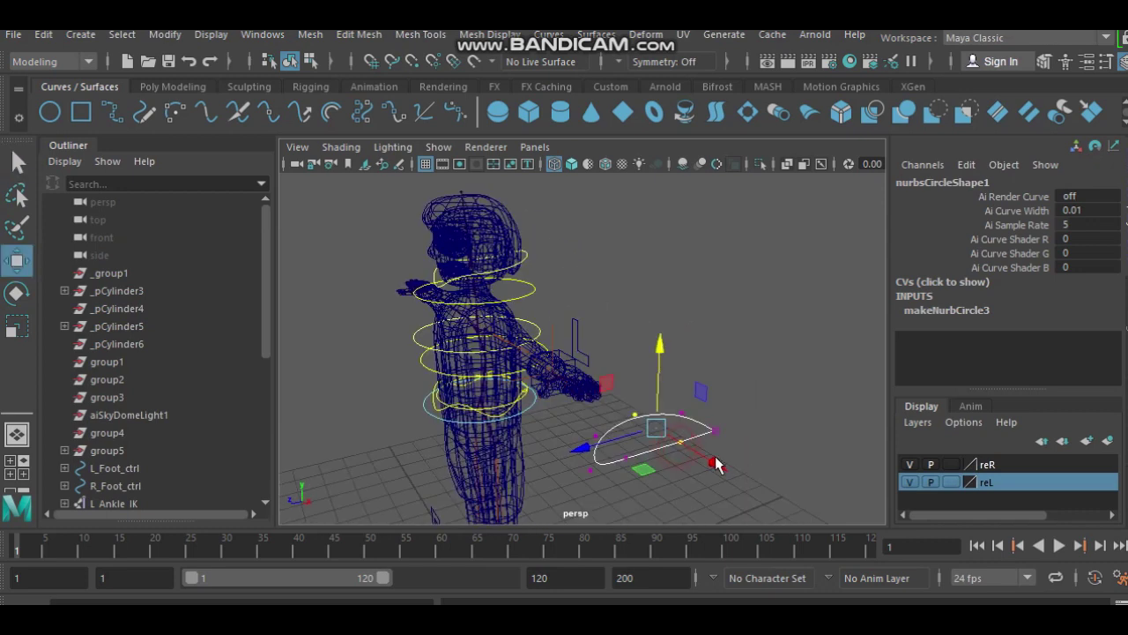
pyautogui.press('q')
# Step: Show the curve's hull, scale it to 0.417 in X, and return to object mode
pyautogui.moveTo(652, 436); pyautogui.dragTo(754, 165, button='right')
pyautogui.moveTo(683, 372)
pyautogui.keyDown('alt'); pyautogui.mouseDown()
pyautogui.moveTo(794, 365)
pyautogui.moveTo(745, 407)
pyautogui.moveTo(727, 404)
pyautogui.moveTo(712, 473)
pyautogui.moveTo(696, 423)
pyautogui.mouseUp(); pyautogui.keyUp('alt')
pyautogui.press('r')
pyautogui.press('q')
pyautogui.moveTo(705, 415); pyautogui.dragTo(745, 278, button='right')
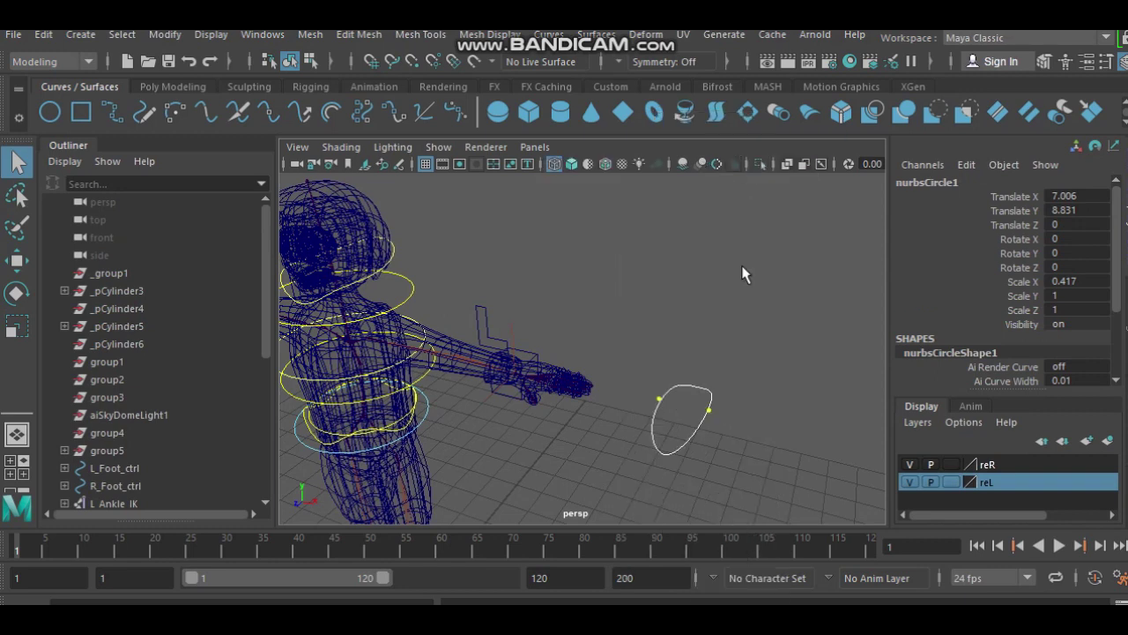
# Step: Move the teardrop curve to the hand and shrink it around the fingers in top view
pyautogui.click(685, 440)
pyautogui.click(700, 410)
pyautogui.press('w')
pyautogui.moveTo(667, 411); pyautogui.dragTo(608, 388)
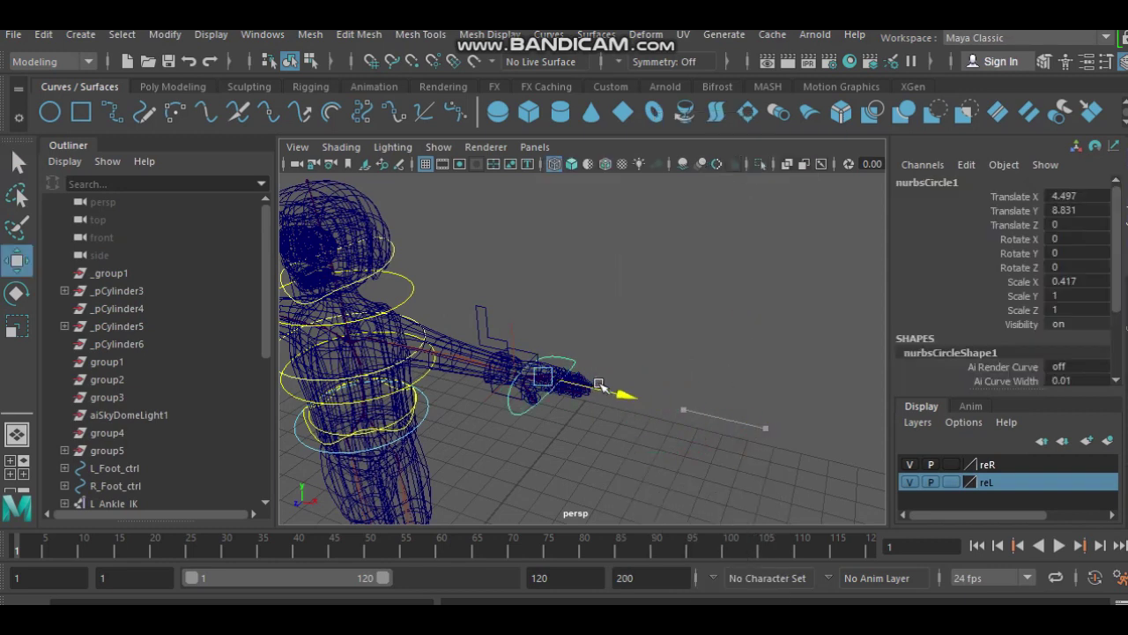
pyautogui.keyDown('alt'); pyautogui.moveTo(670, 441); pyautogui.dragTo(652, 432); pyautogui.keyUp('alt')
pyautogui.press('space')
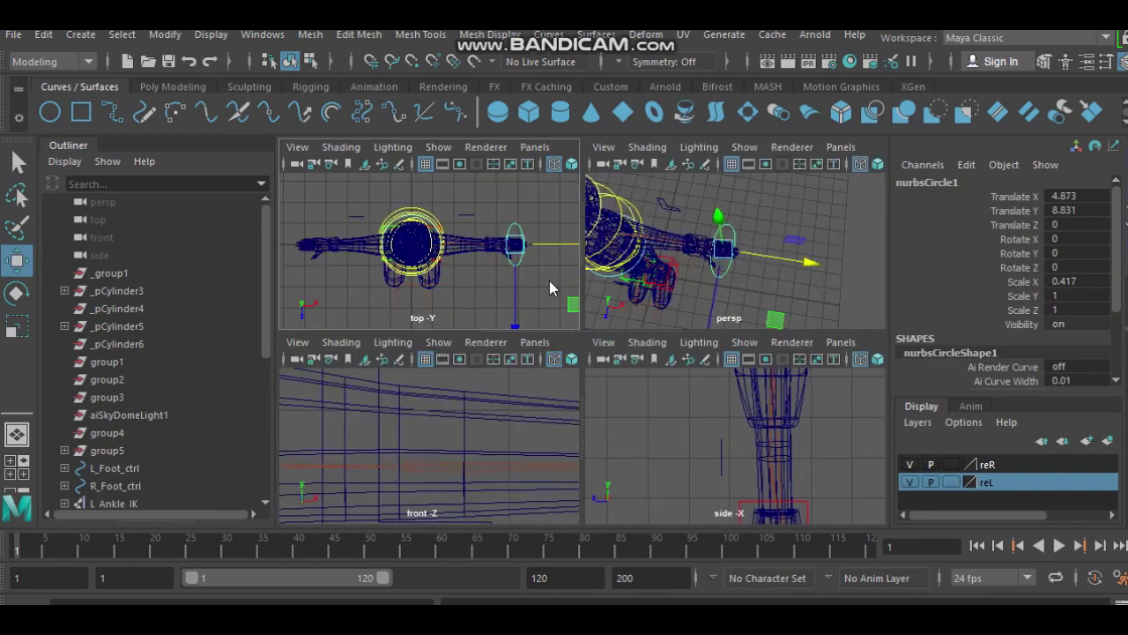
pyautogui.press('space')
pyautogui.scroll(3, 332, 335)
pyautogui.scroll(2, 332, 335)
pyautogui.keyDown('alt'); pyautogui.moveTo(331, 335); pyautogui.dragTo(199, 337, button='middle'); pyautogui.keyUp('alt')
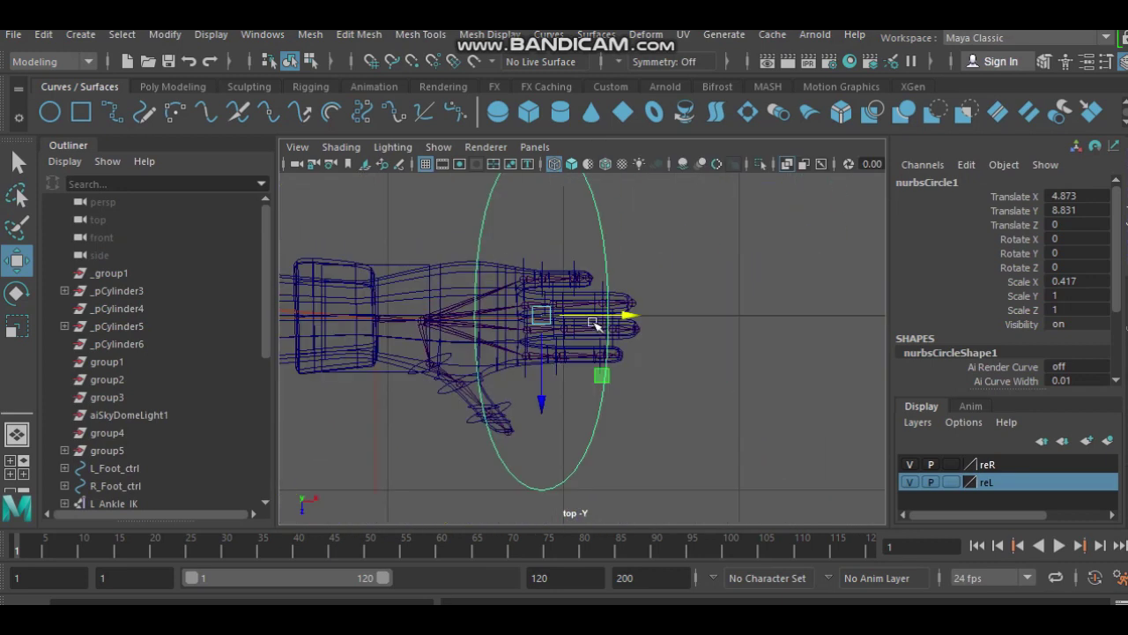
pyautogui.press('r')
pyautogui.moveTo(533, 316)
pyautogui.mouseDown()
pyautogui.moveTo(444, 314)
pyautogui.moveTo(494, 327)
pyautogui.mouseUp()
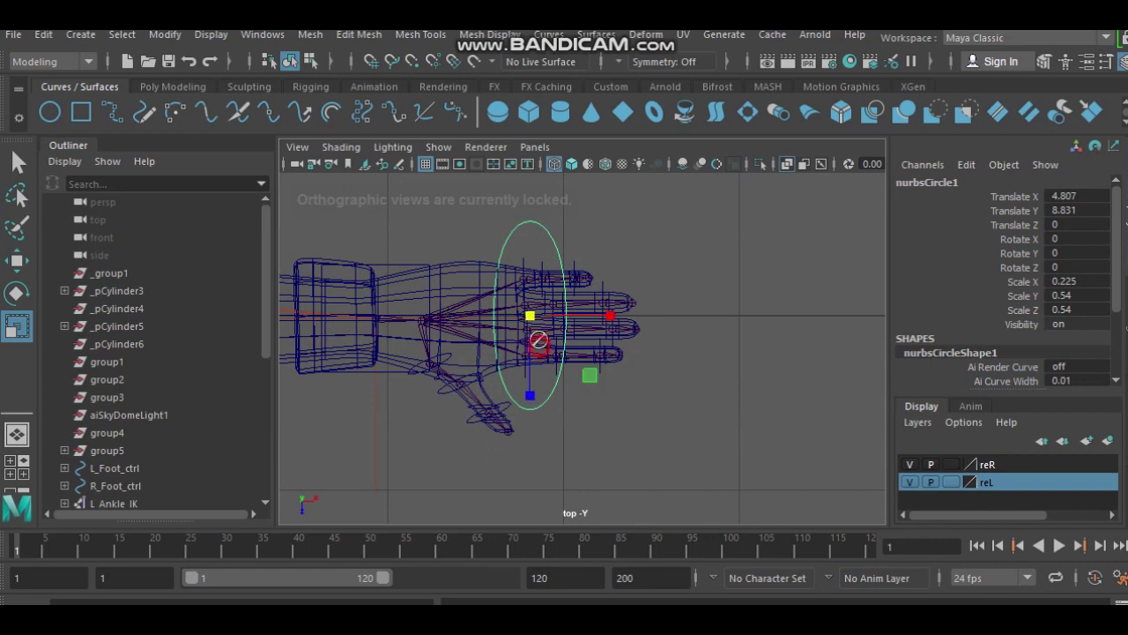
# Step: Raise the circle to finger height in perspective, ending at Translate X 4.807, Y 9.301
pyautogui.press('space')
pyautogui.press('space')
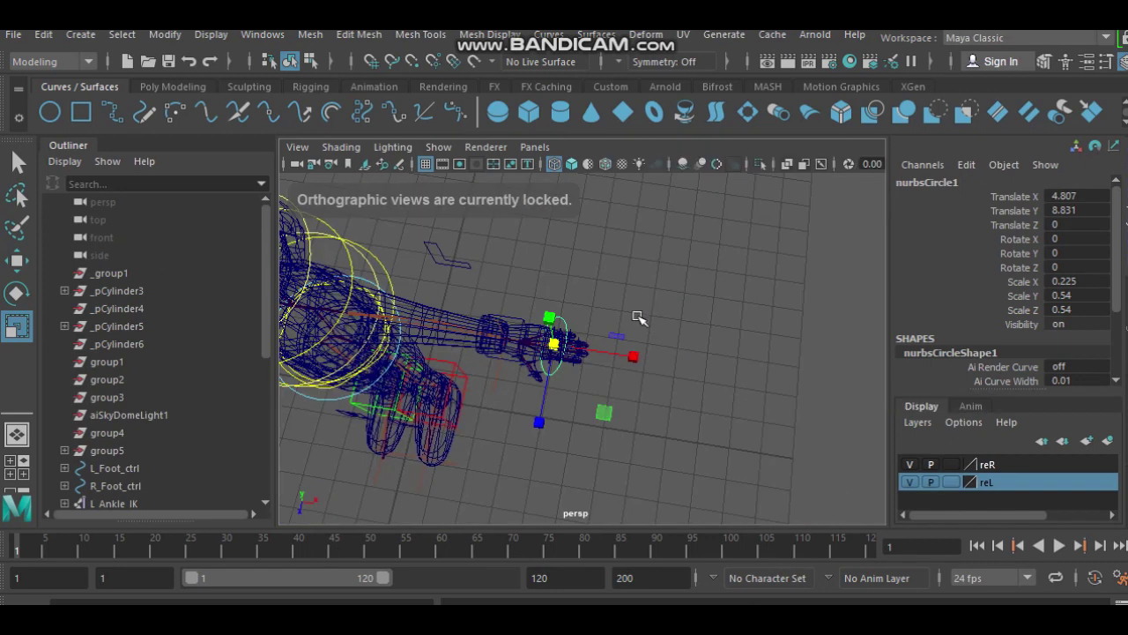
pyautogui.press('w')
pyautogui.keyDown('alt'); pyautogui.moveTo(617, 326); pyautogui.dragTo(625, 241); pyautogui.keyUp('alt')
pyautogui.keyDown('alt'); pyautogui.moveTo(625, 242); pyautogui.dragTo(546, 401, button='middle'); pyautogui.keyUp('alt')
pyautogui.moveTo(512, 401)
pyautogui.mouseDown()
pyautogui.moveTo(518, 323)
pyautogui.moveTo(629, 373)
pyautogui.moveTo(609, 458)
pyautogui.moveTo(419, 413)
pyautogui.moveTo(630, 449)
pyautogui.moveTo(558, 351)
pyautogui.mouseUp()
pyautogui.press('r')
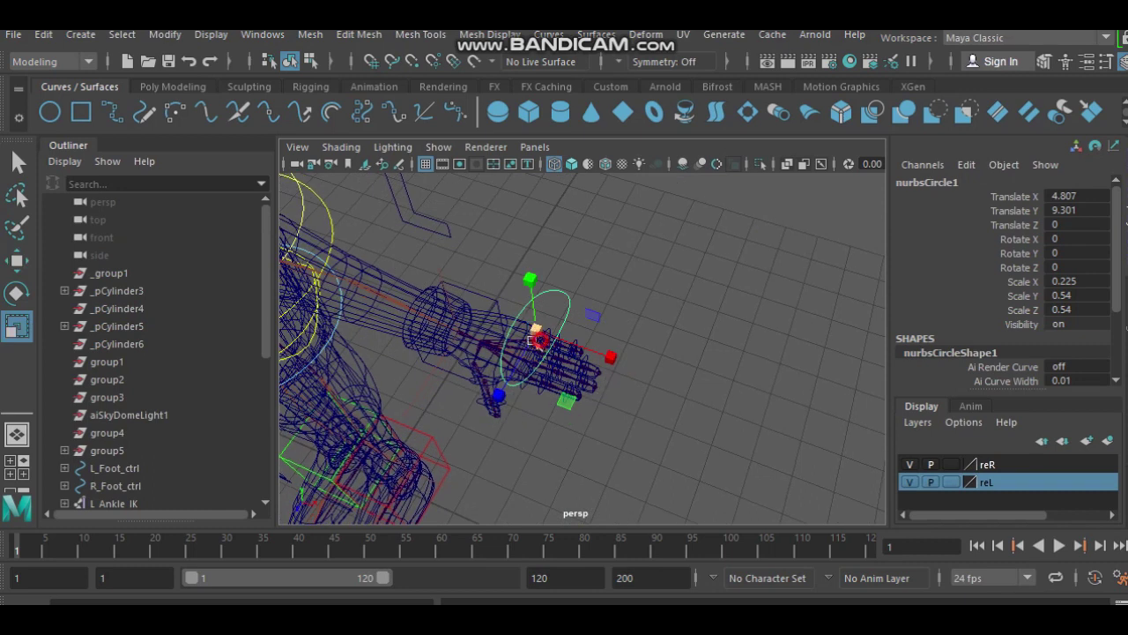
pyautogui.click(615, 310)
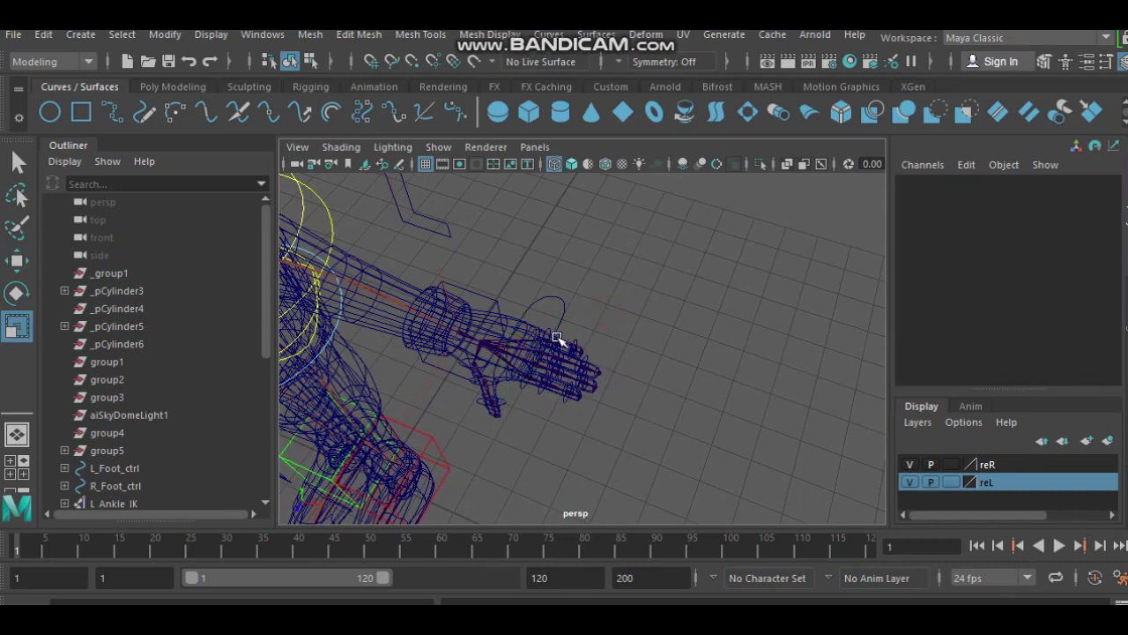
# Step: Lower the finger circle over the fingers and nudge it to Translate Y 9.215, Z 0.003
pyautogui.moveTo(565, 319)
pyautogui.keyDown('alt'); pyautogui.mouseDown()
pyautogui.moveTo(657, 328)
pyautogui.moveTo(511, 255)
pyautogui.mouseUp(); pyautogui.keyUp('alt')
pyautogui.click(556, 303)
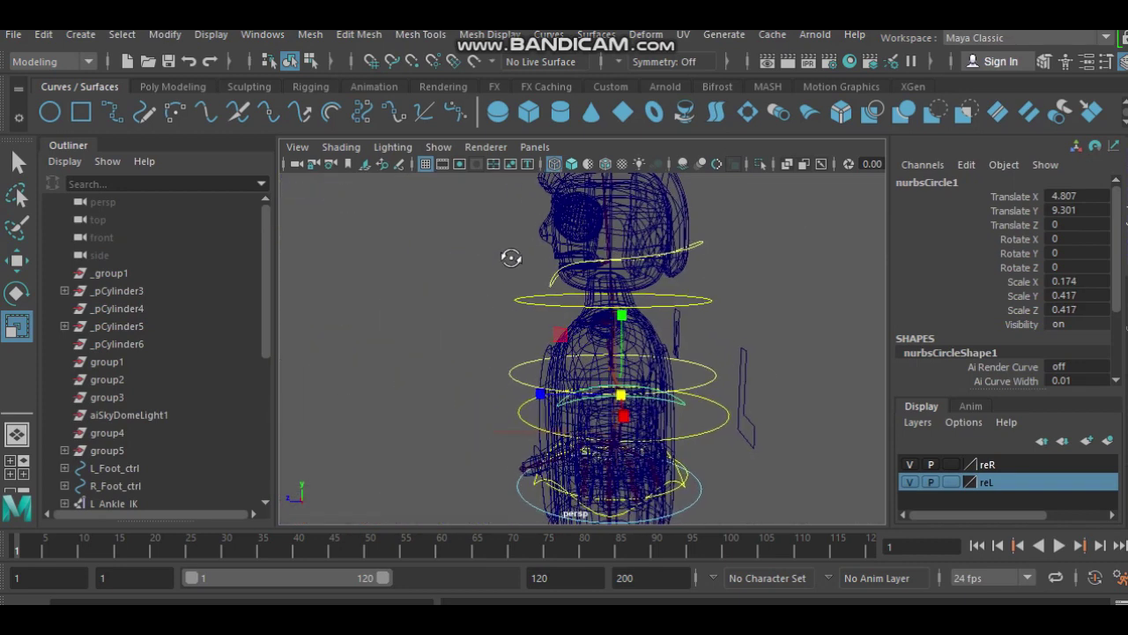
pyautogui.moveTo(521, 392)
pyautogui.keyDown('alt'); pyautogui.mouseDown()
pyautogui.moveTo(700, 433)
pyautogui.moveTo(642, 370)
pyautogui.moveTo(504, 377)
pyautogui.mouseUp(); pyautogui.keyUp('alt')
pyautogui.press('w')
pyautogui.moveTo(640, 423)
pyautogui.keyDown('alt'); pyautogui.mouseDown()
pyautogui.moveTo(675, 494)
pyautogui.moveTo(686, 427)
pyautogui.moveTo(700, 414)
pyautogui.moveTo(546, 343)
pyautogui.moveTo(731, 345)
pyautogui.moveTo(717, 380)
pyautogui.moveTo(696, 374)
pyautogui.mouseUp(); pyautogui.keyUp('alt')
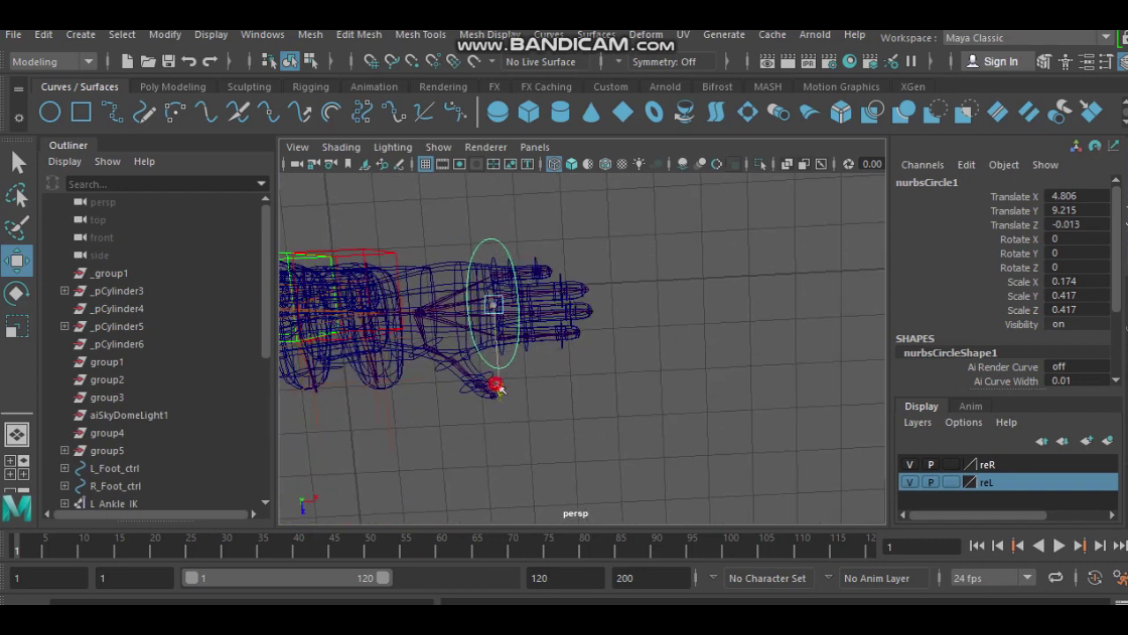
pyautogui.moveTo(499, 385); pyautogui.dragTo(496, 374)
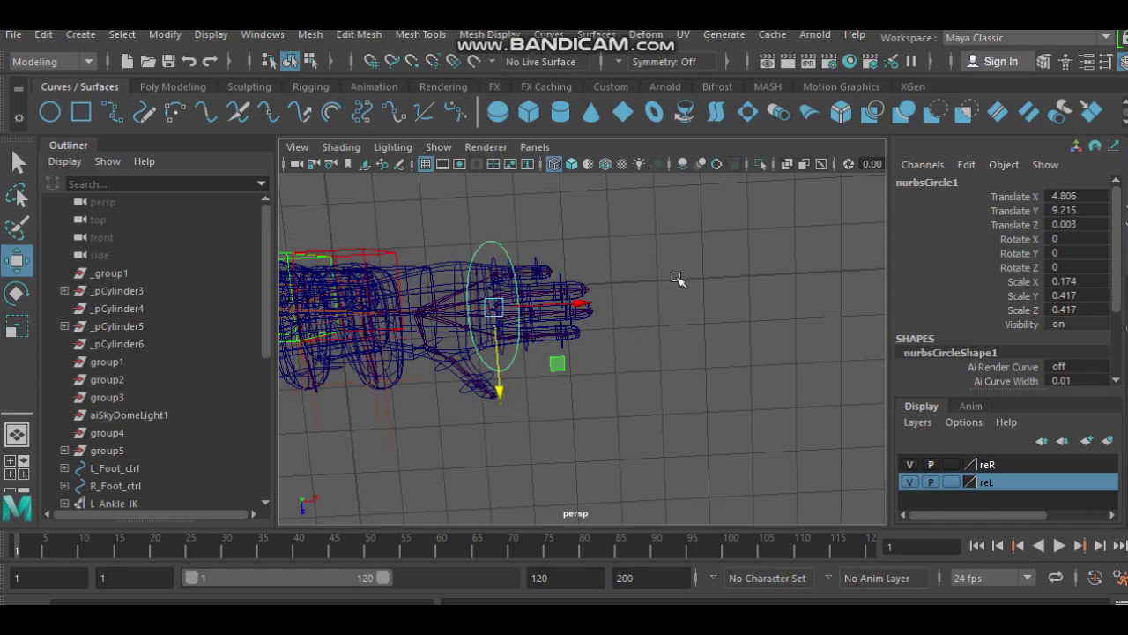
pyautogui.click(615, 253)
pyautogui.moveTo(645, 380)
pyautogui.keyDown('alt'); pyautogui.mouseDown()
pyautogui.moveTo(604, 327)
pyautogui.moveTo(729, 315)
pyautogui.moveTo(643, 353)
pyautogui.moveTo(710, 373)
pyautogui.moveTo(701, 370)
pyautogui.mouseUp(); pyautogui.keyUp('alt')
pyautogui.click(589, 373)
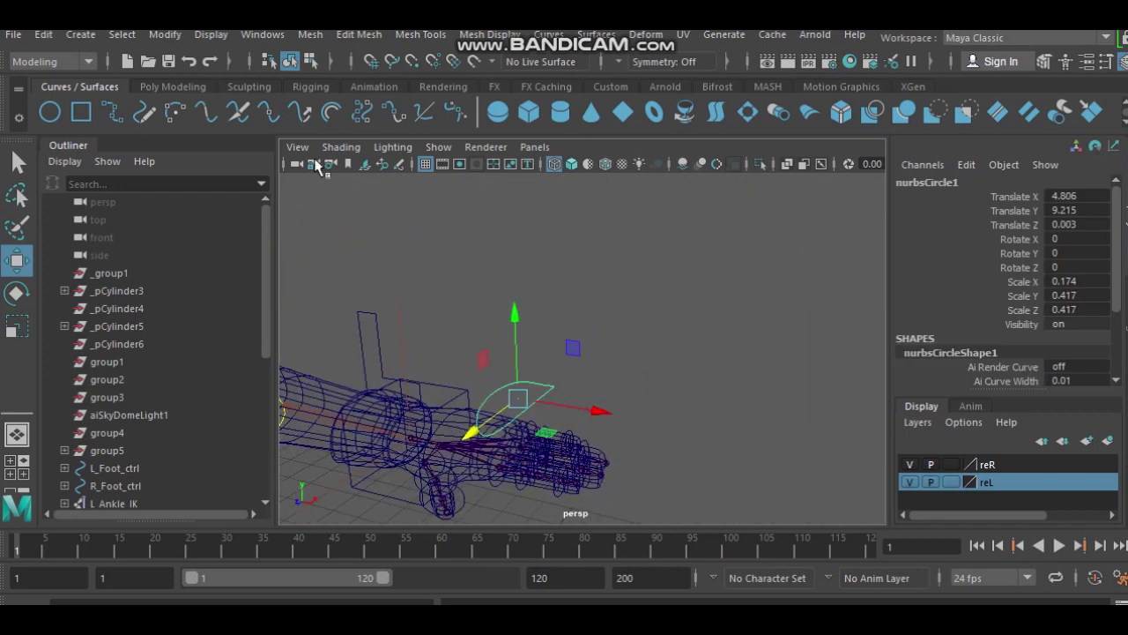
# Step: Center the circle's pivot and freeze its transformations
pyautogui.click(165, 34)
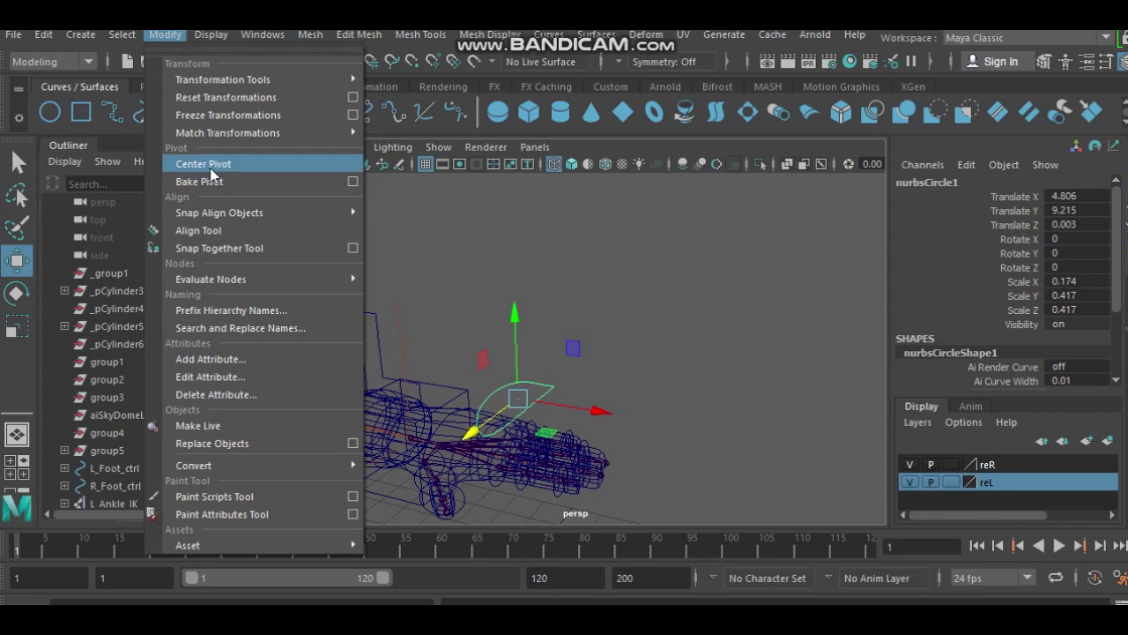
pyautogui.click(274, 164)
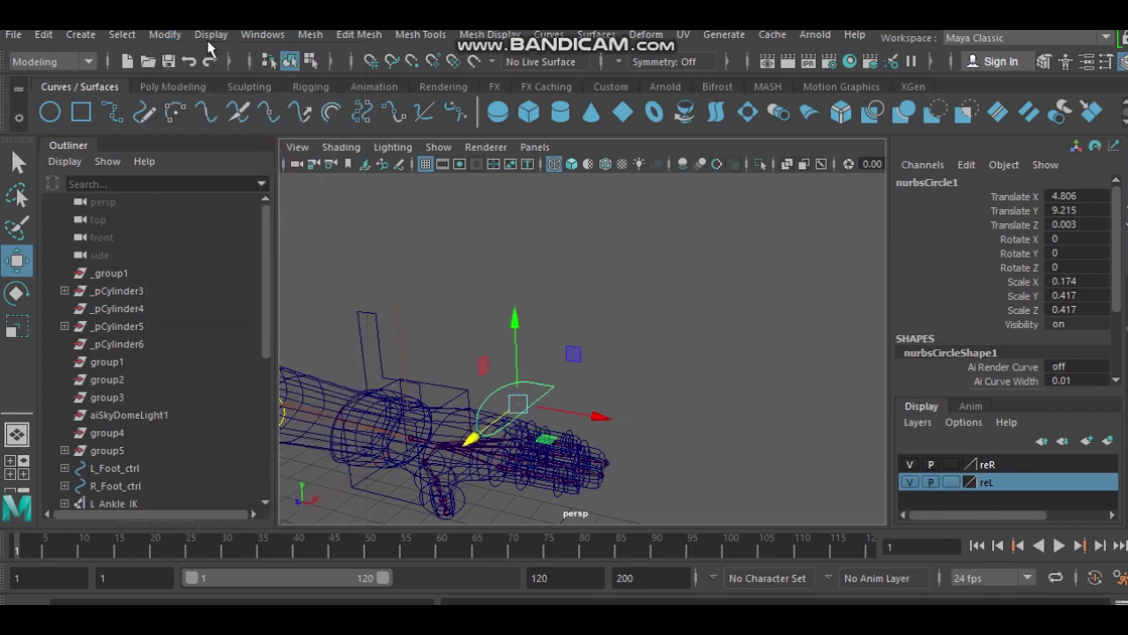
pyautogui.click(167, 37)
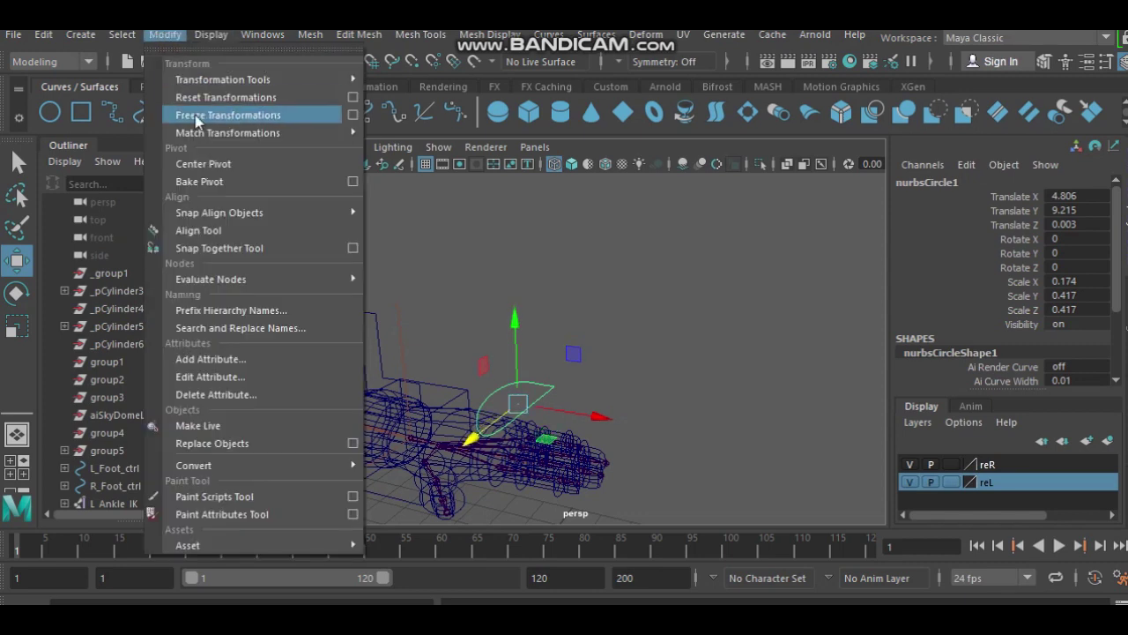
pyautogui.click(296, 115)
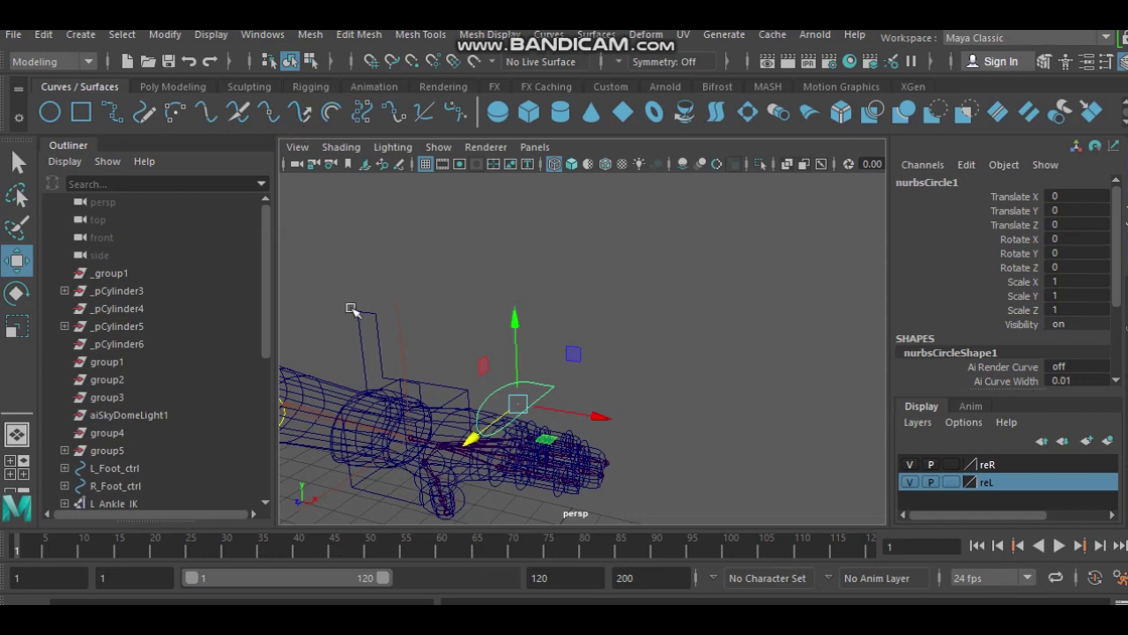
# Step: Rename nurbsCircle1 to L_Finger_Ctrl in the Outliner
pyautogui.scroll(-3, 231, 335)
pyautogui.scroll(-3, 203, 326)
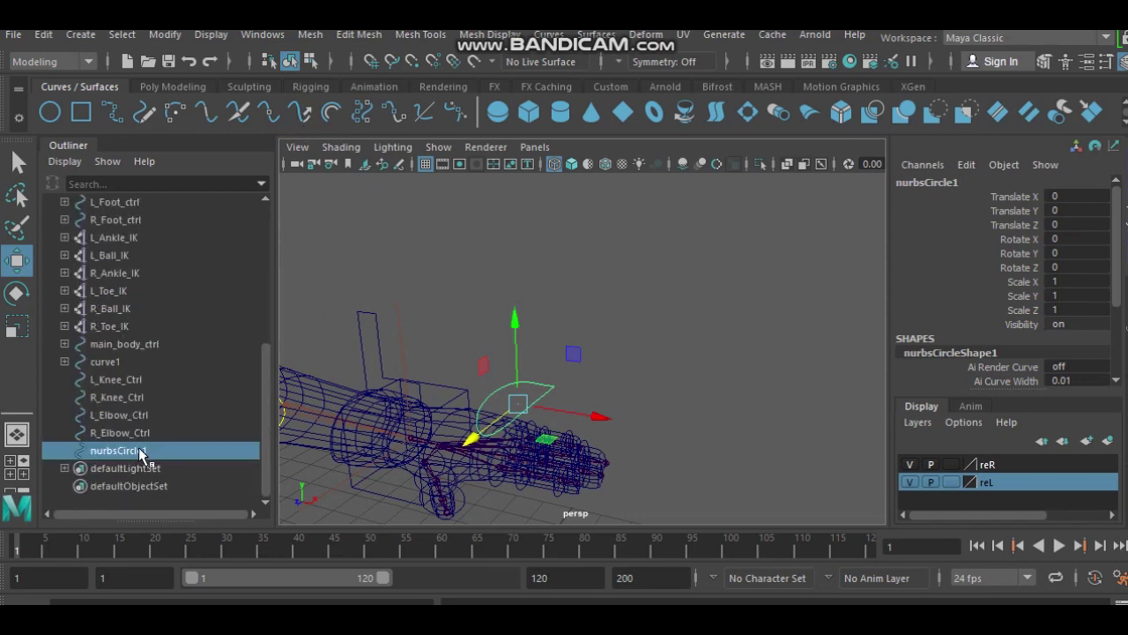
pyautogui.click(612, 314)
pyautogui.click(541, 395)
pyautogui.click(129, 452)
pyautogui.doubleClick(197, 452)
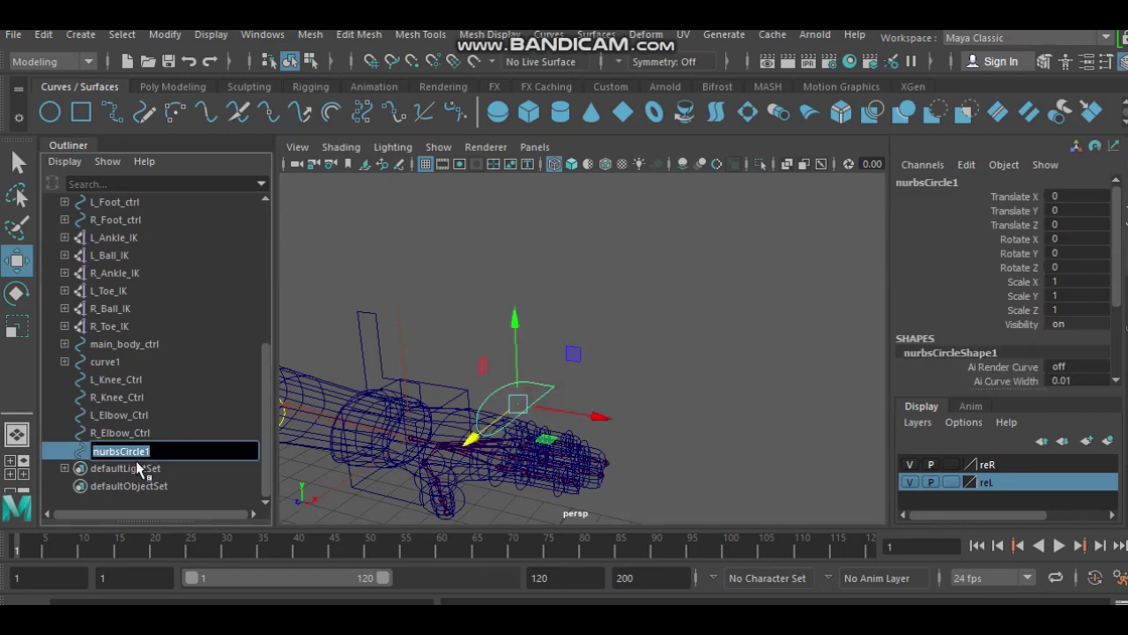
pyautogui.write('L Finger Ctrl')
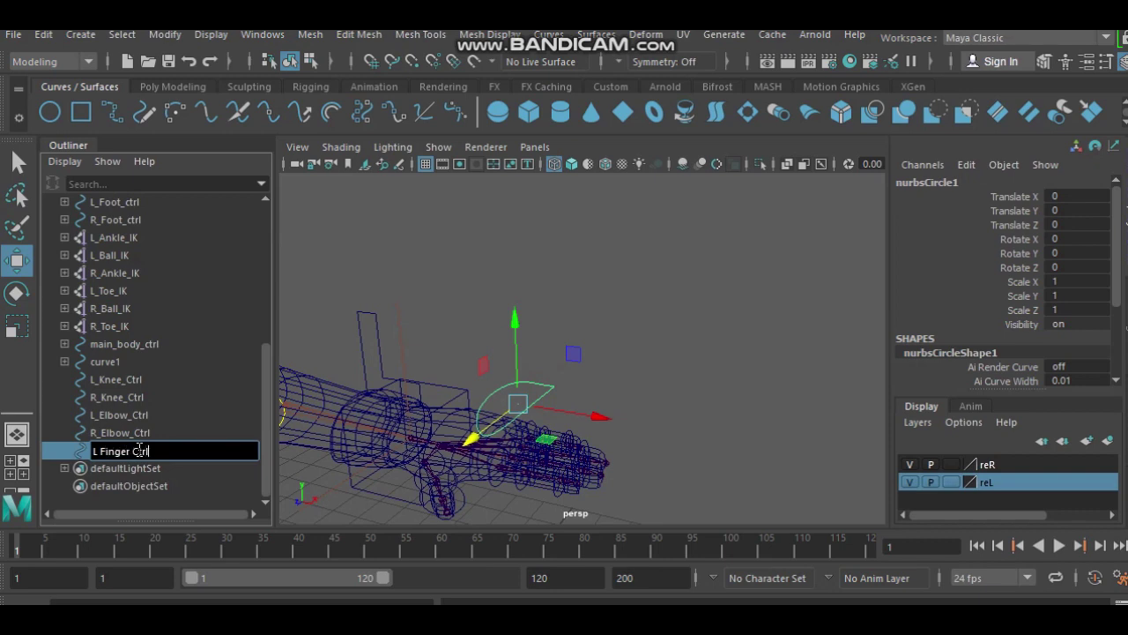
pyautogui.press('Return')
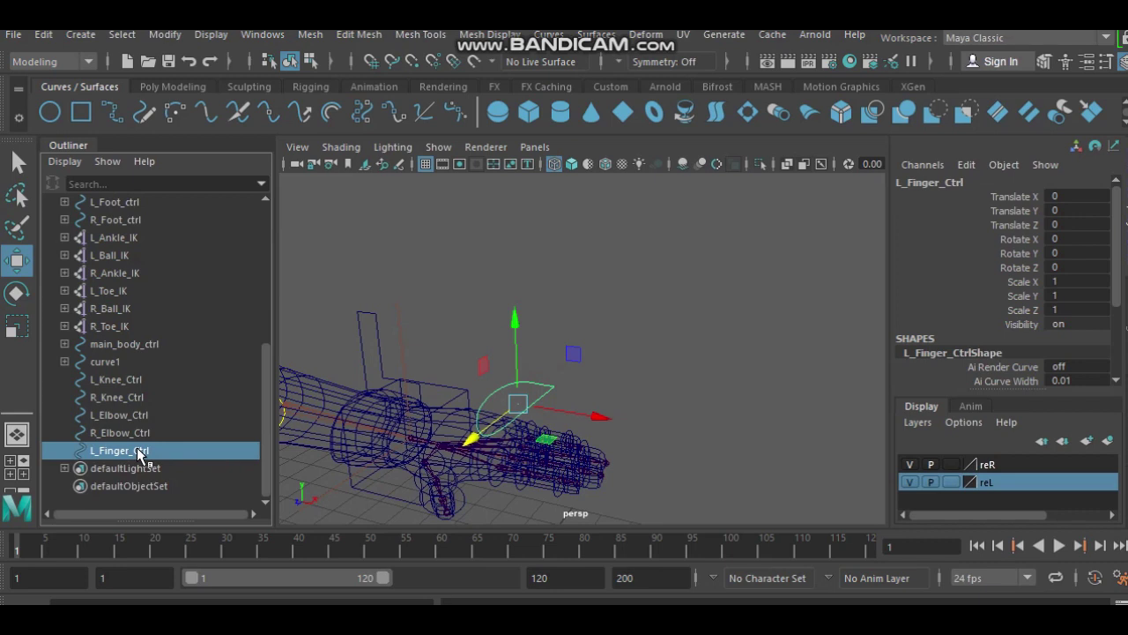
pyautogui.click(579, 385)
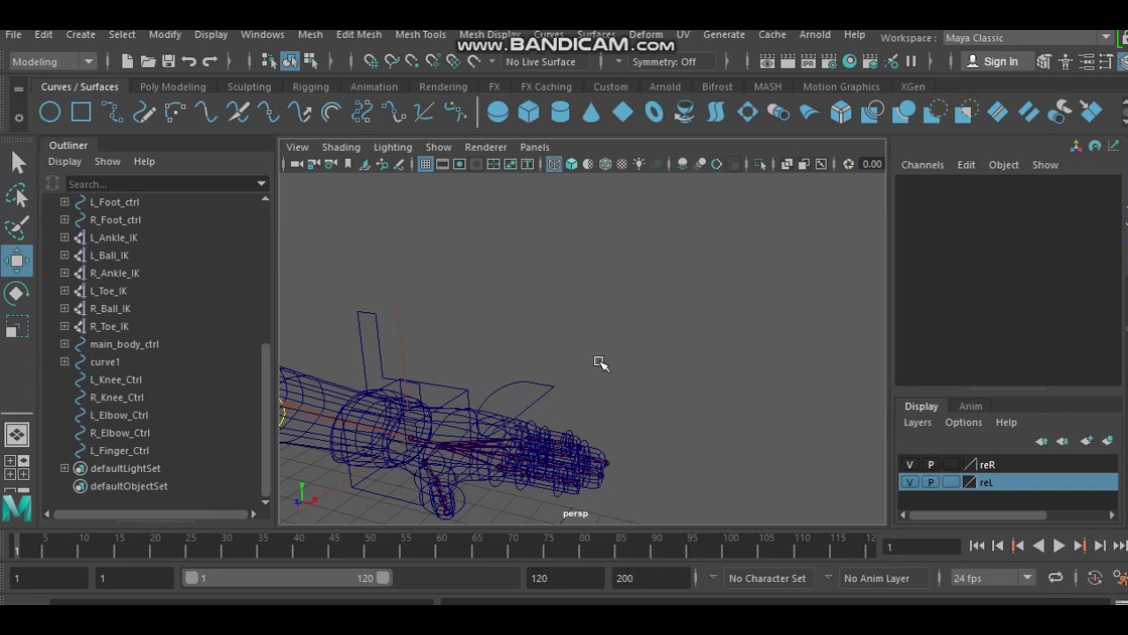
pyautogui.click(551, 397)
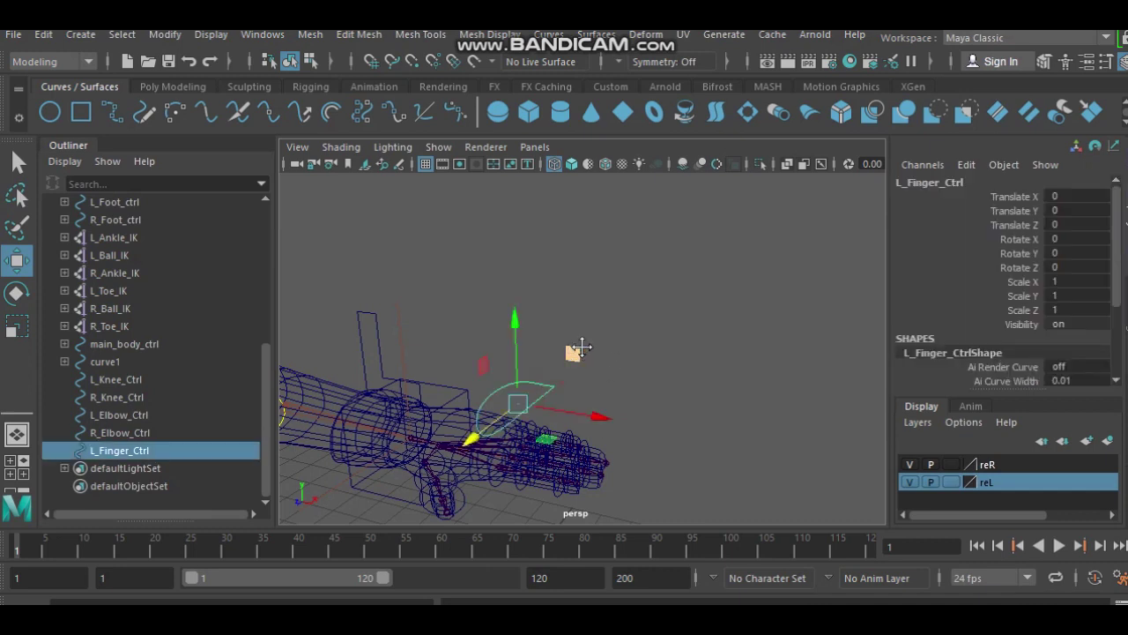
pyautogui.keyDown('alt'); pyautogui.moveTo(579, 350); pyautogui.dragTo(564, 352); pyautogui.keyUp('alt')
pyautogui.press('q')
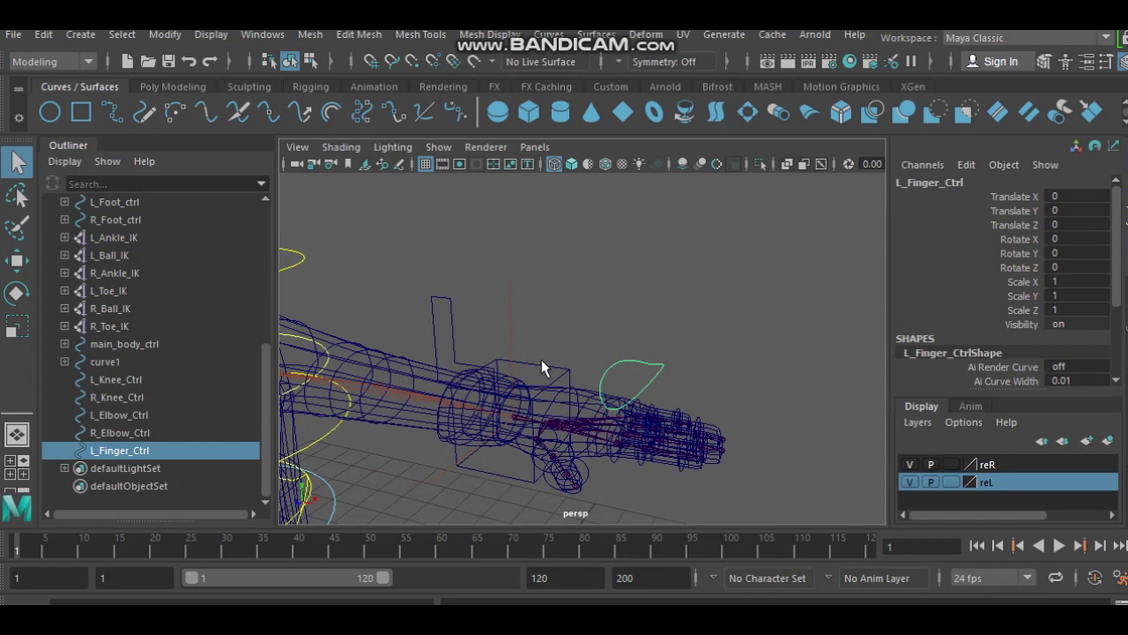
pyautogui.keyDown('shift'); pyautogui.click(542, 370); pyautogui.keyUp('shift')
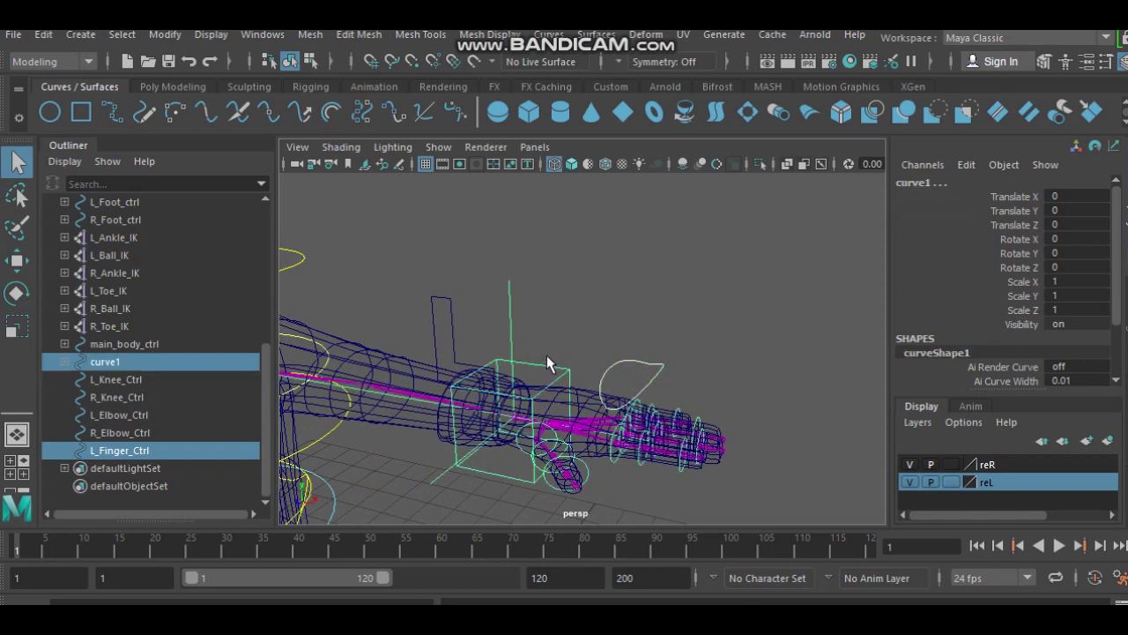
pyautogui.press('p')
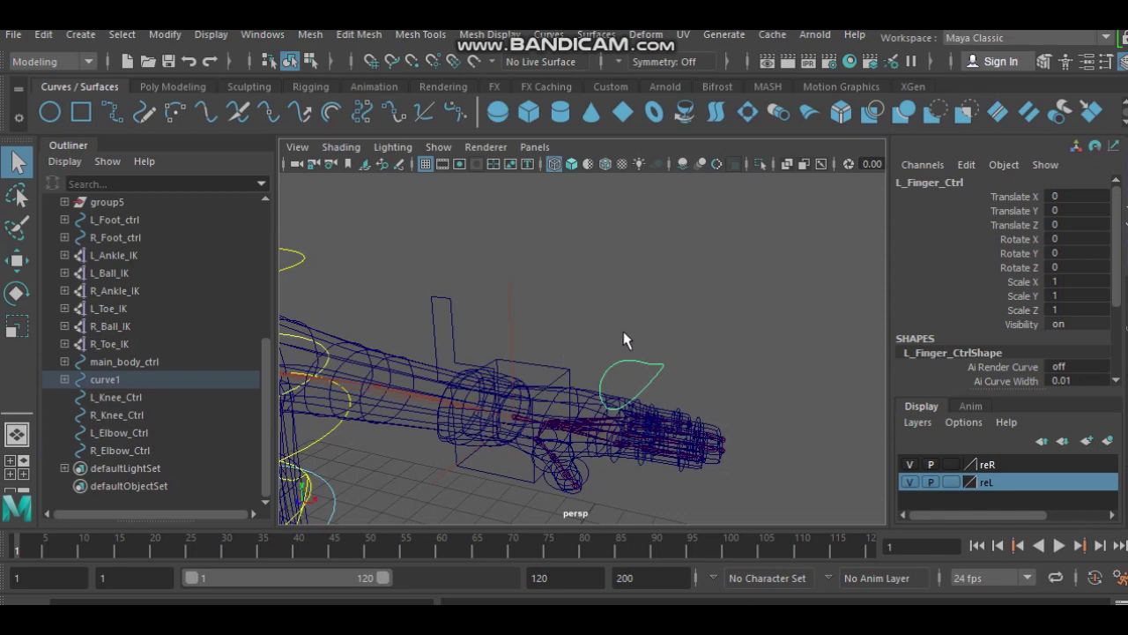
pyautogui.click(697, 297)
pyautogui.keyDown('alt'); pyautogui.moveTo(682, 380); pyautogui.dragTo(697, 333, button='middle'); pyautogui.keyUp('alt')
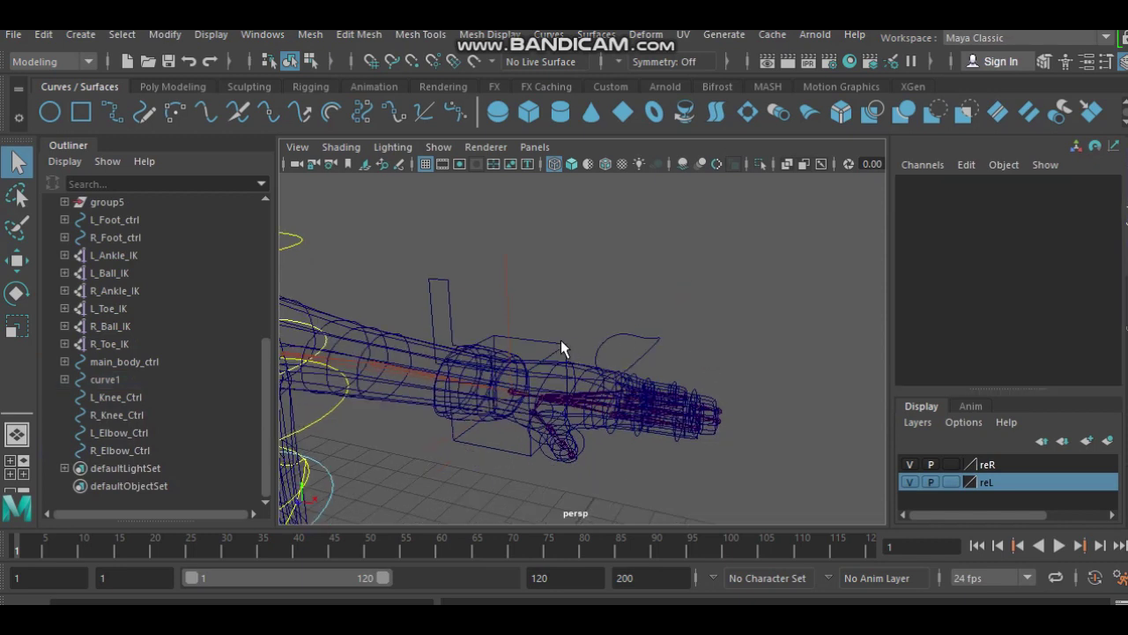
pyautogui.click(557, 343)
pyautogui.moveTo(733, 339)
pyautogui.keyDown('alt'); pyautogui.mouseDown()
pyautogui.moveTo(745, 373)
pyautogui.moveTo(720, 299)
pyautogui.mouseUp(); pyautogui.keyUp('alt')
pyautogui.click(720, 303)
pyautogui.moveTo(738, 341)
pyautogui.keyDown('alt'); pyautogui.mouseDown()
pyautogui.moveTo(713, 378)
pyautogui.moveTo(675, 353)
pyautogui.mouseUp(); pyautogui.keyUp('alt')
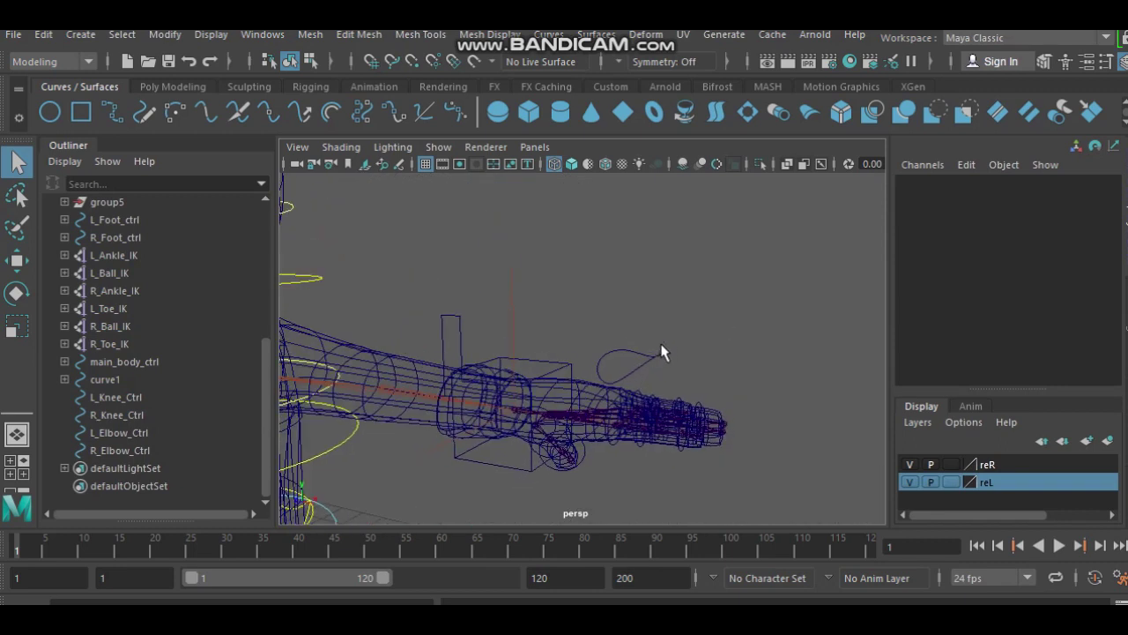
pyautogui.click(651, 360)
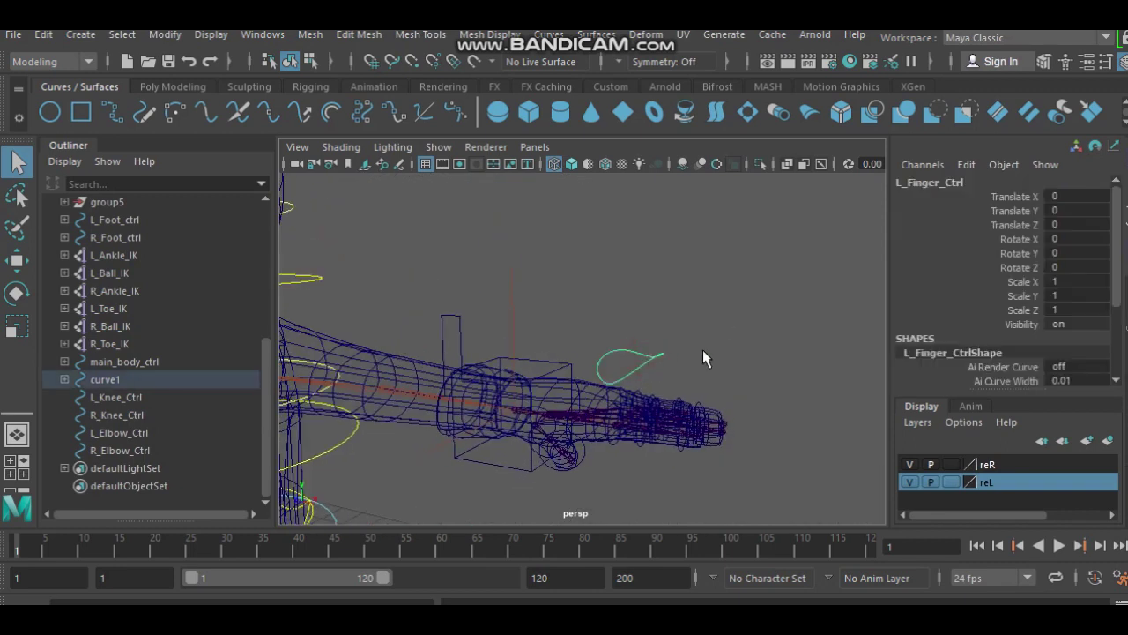
pyautogui.click(1020, 196)
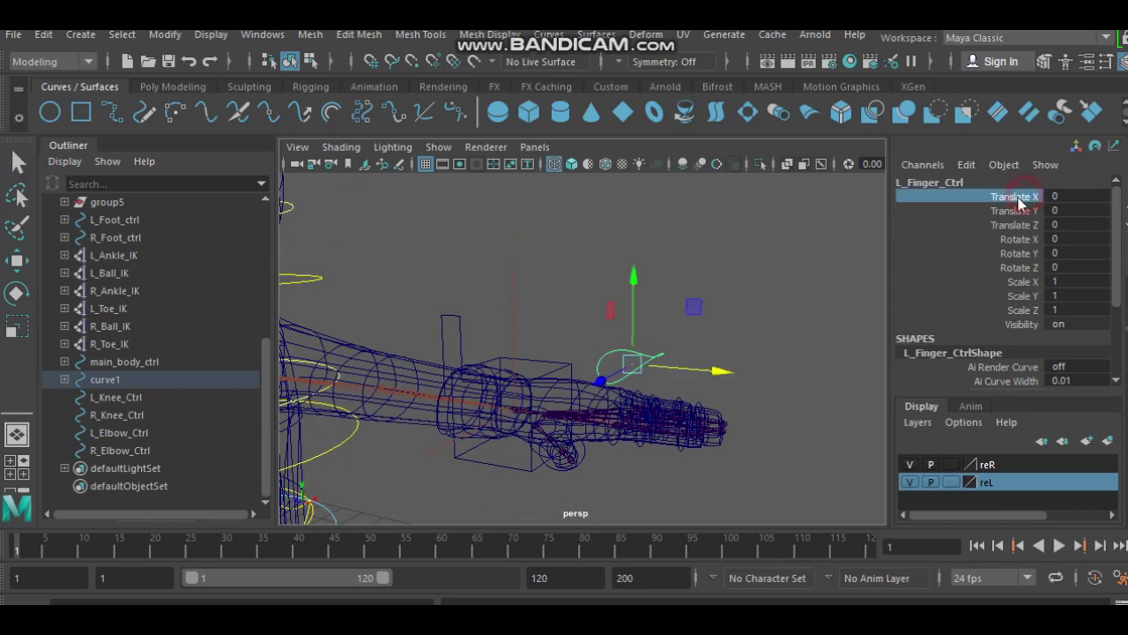
# Step: Lock and hide Translate X through Scale Z in the Channel Box
pyautogui.moveTo(1020, 210); pyautogui.dragTo(1023, 311)
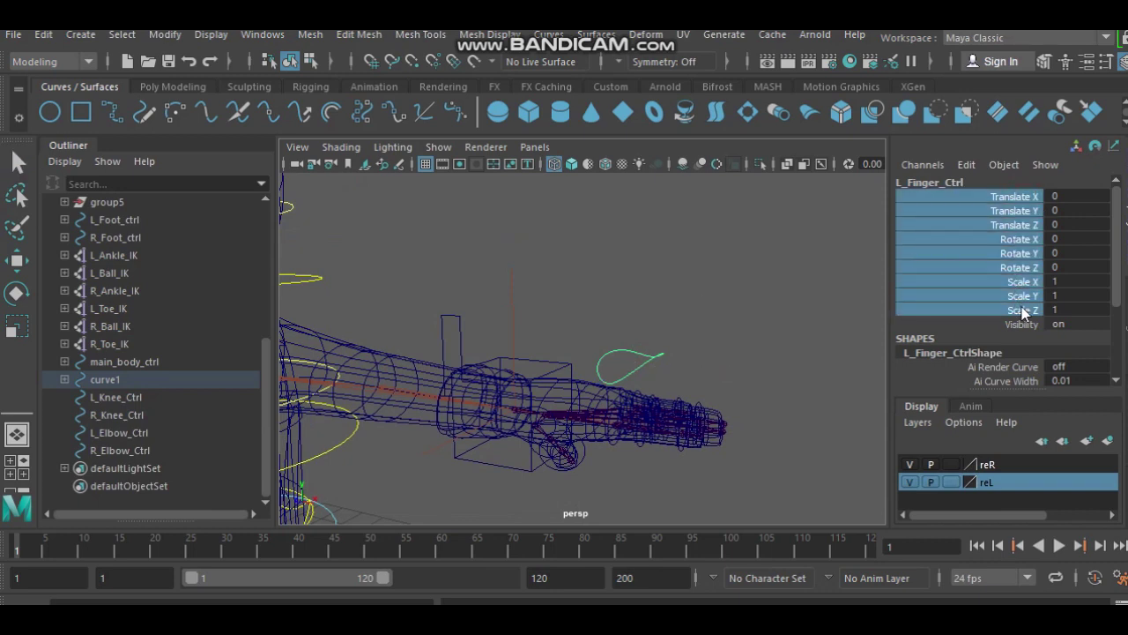
pyautogui.rightClick(978, 250)
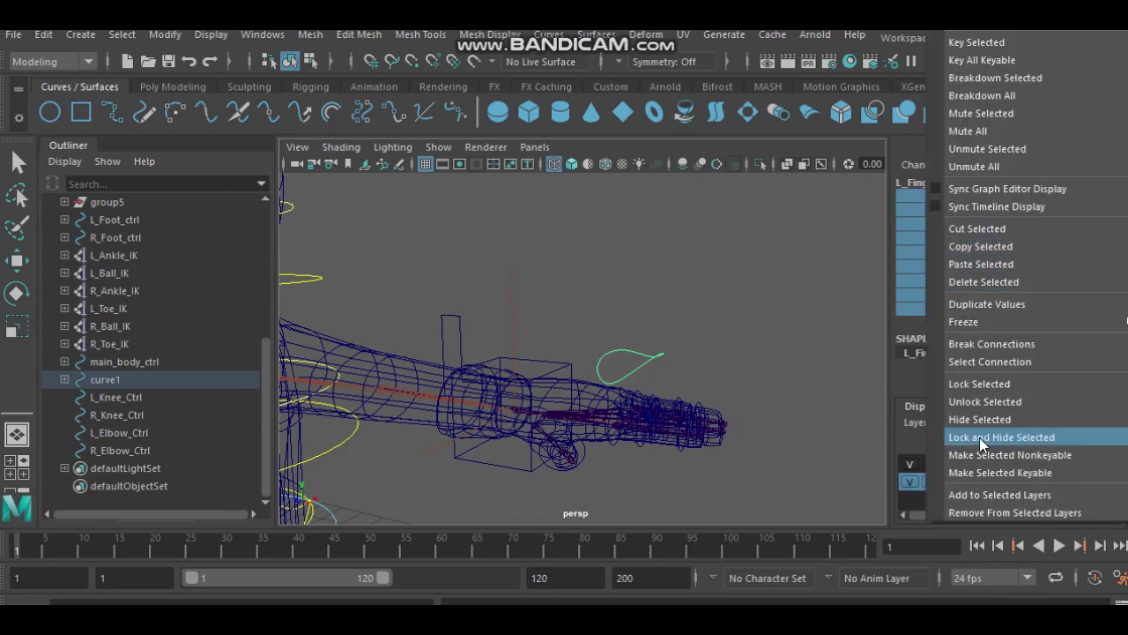
pyautogui.click(1077, 438)
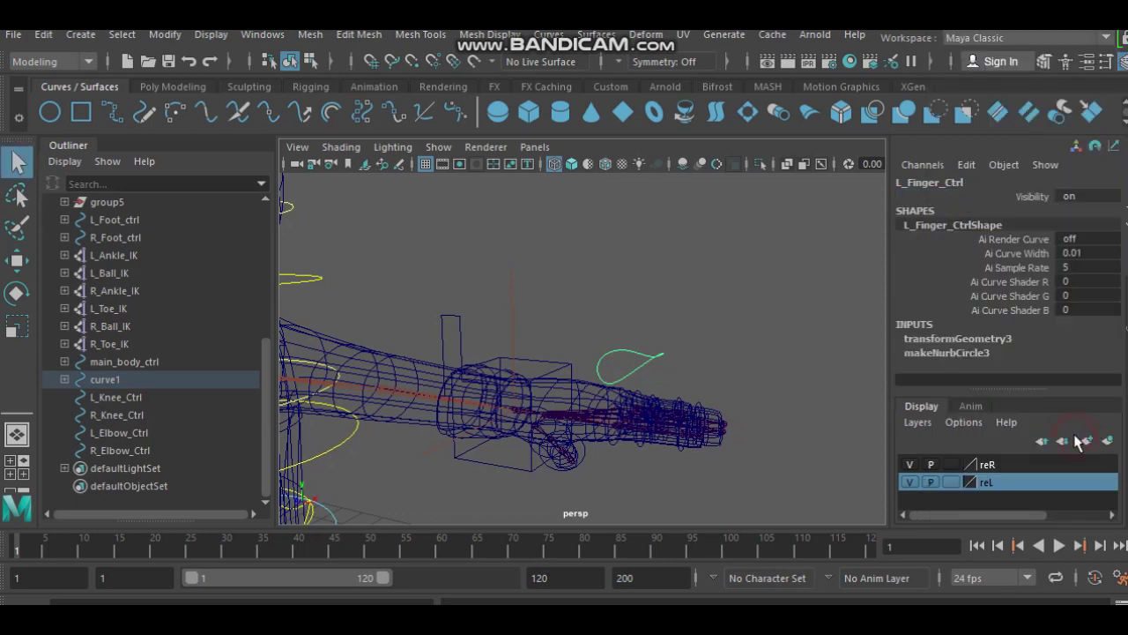
pyautogui.click(839, 347)
# Step: Reframe the view around the hand and reselect the finger control curve
pyautogui.keyDown('alt'); pyautogui.moveTo(839, 346); pyautogui.dragTo(675, 302, button='right'); pyautogui.keyUp('alt')
pyautogui.moveTo(706, 316)
pyautogui.keyDown('alt'); pyautogui.mouseDown()
pyautogui.moveTo(761, 341)
pyautogui.moveTo(566, 280)
pyautogui.mouseUp(); pyautogui.keyUp('alt')
pyautogui.click(579, 282)
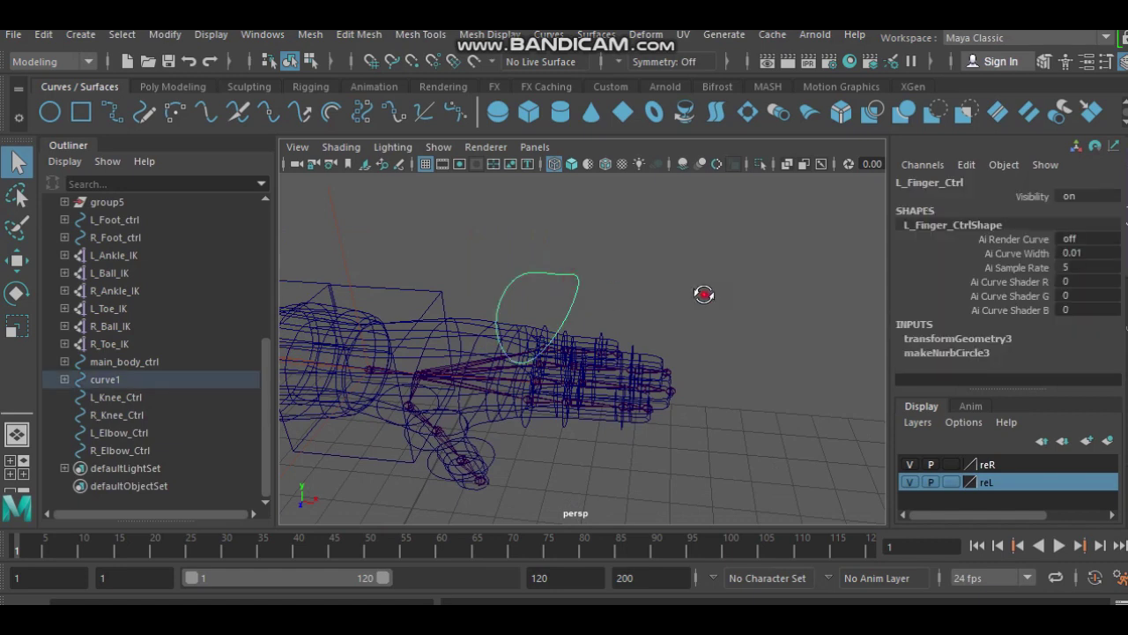
pyautogui.keyDown('alt'); pyautogui.moveTo(705, 294); pyautogui.dragTo(654, 275); pyautogui.keyUp('alt')
pyautogui.click(159, 34)
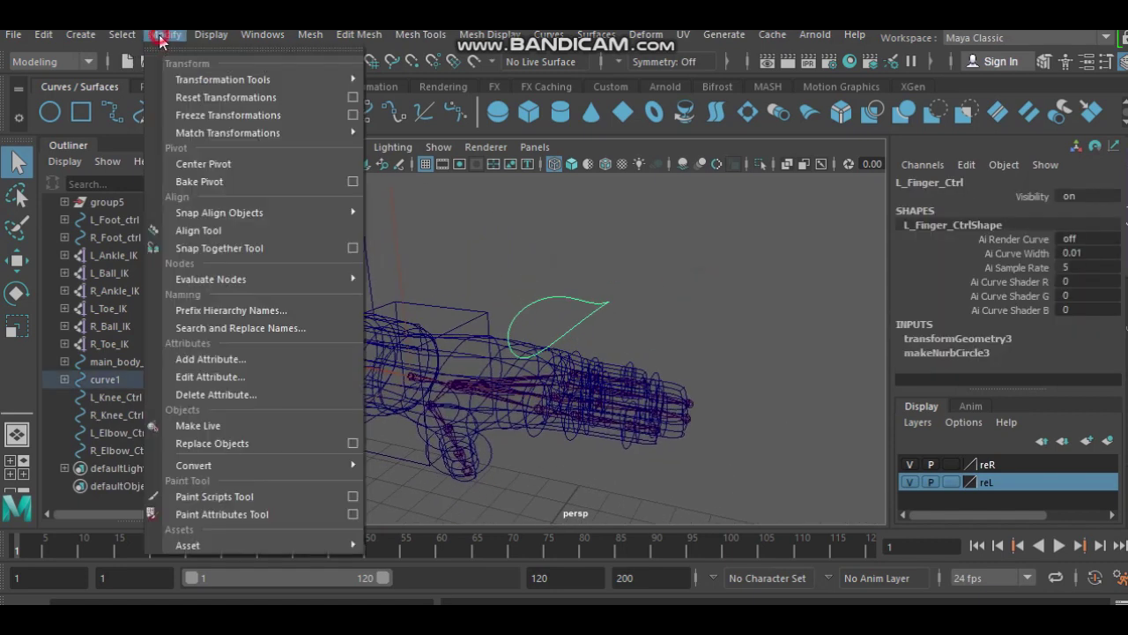
# Step: Add float attributes Thumb and Index to L_Finger_Ctrl with min -2 and max 10
pyautogui.click(302, 359)
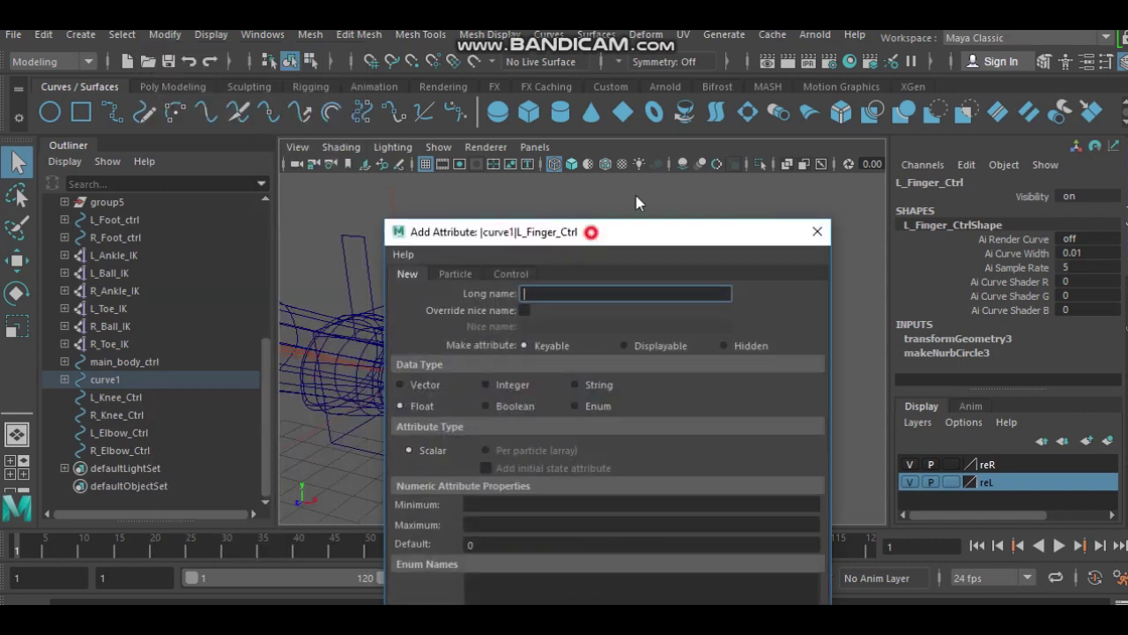
pyautogui.moveTo(591, 233); pyautogui.dragTo(749, 95)
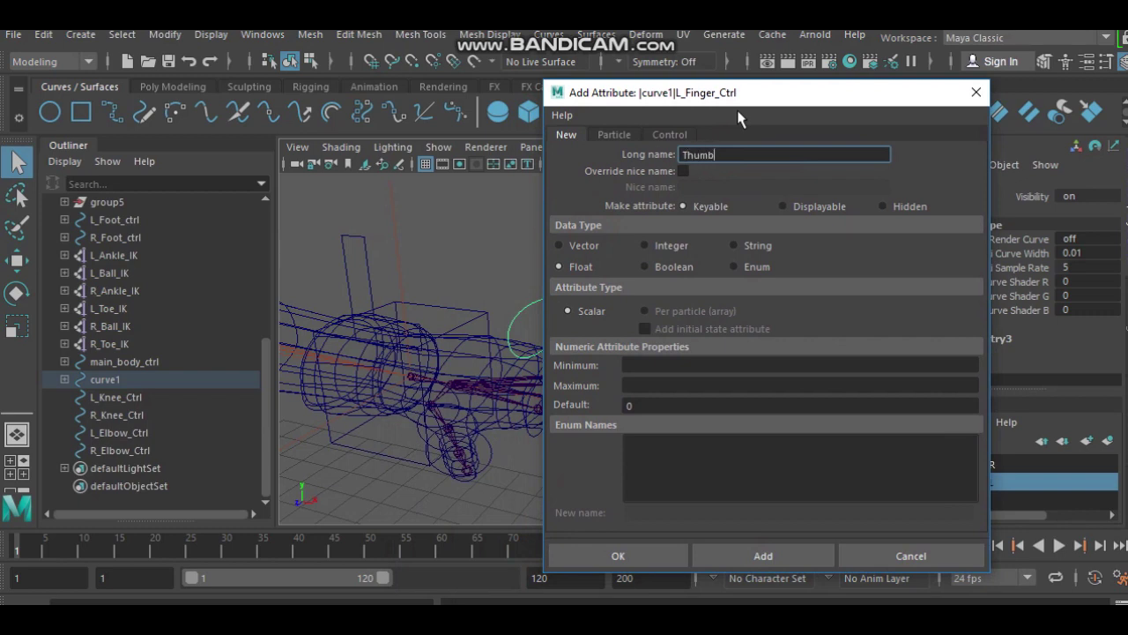
pyautogui.click(652, 363)
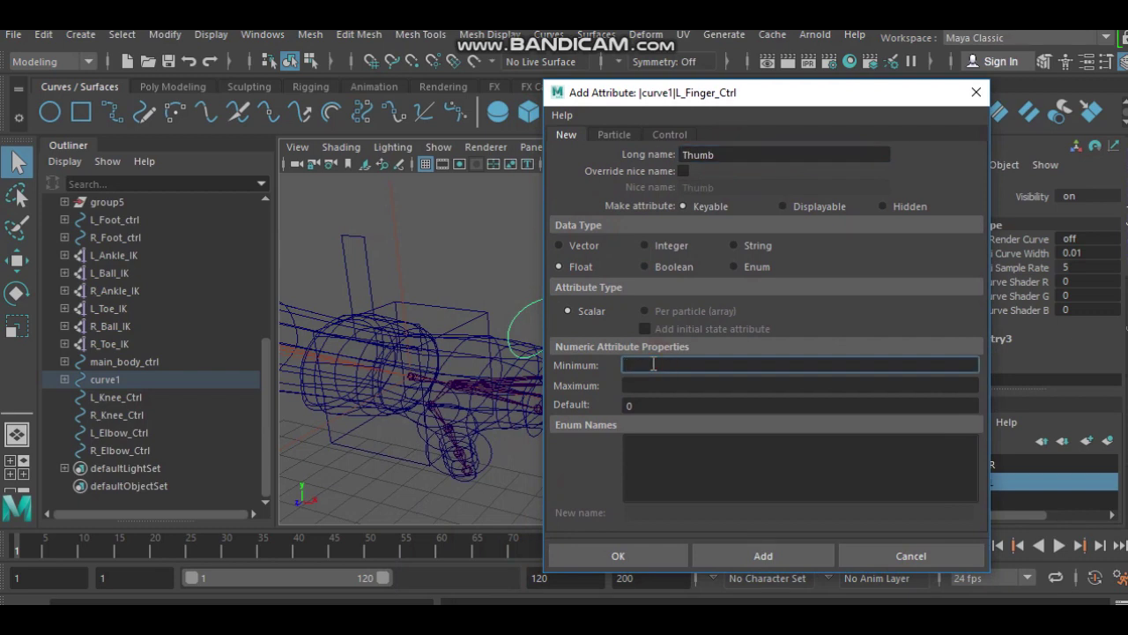
pyautogui.write('-2')
pyautogui.press('Return')
pyautogui.click(651, 386)
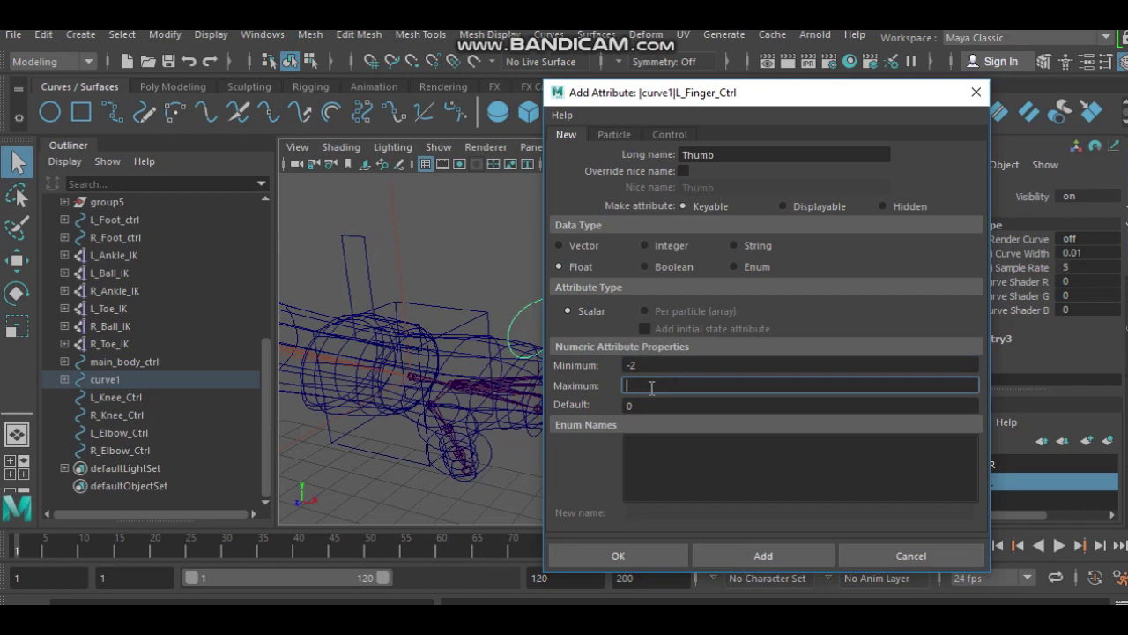
pyautogui.click(758, 556)
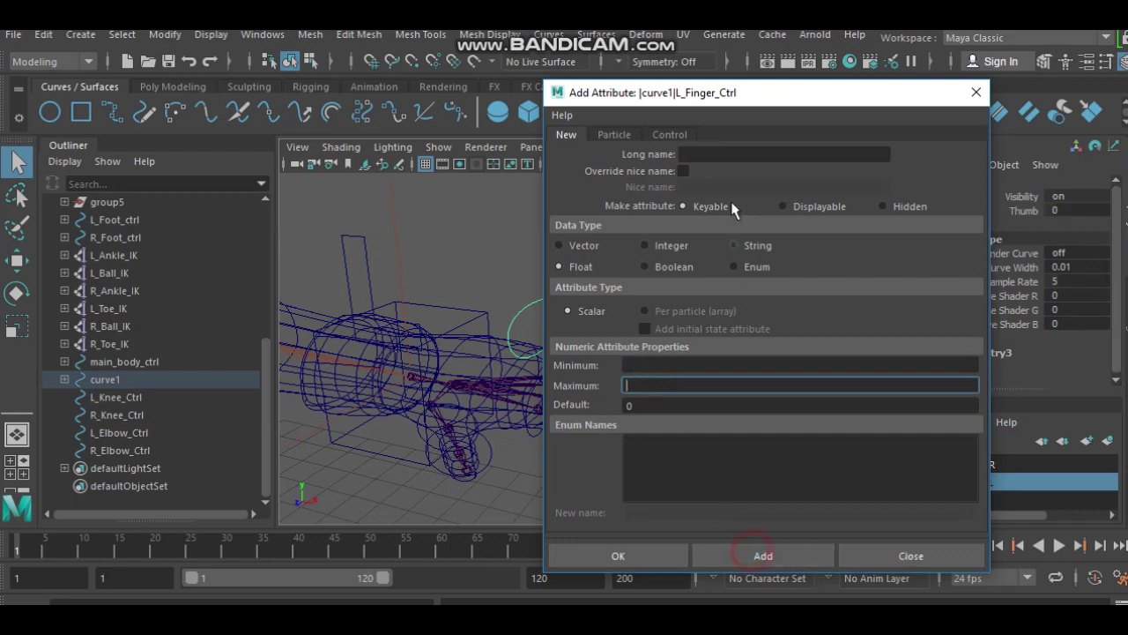
pyautogui.click(721, 154)
pyautogui.write('-2')
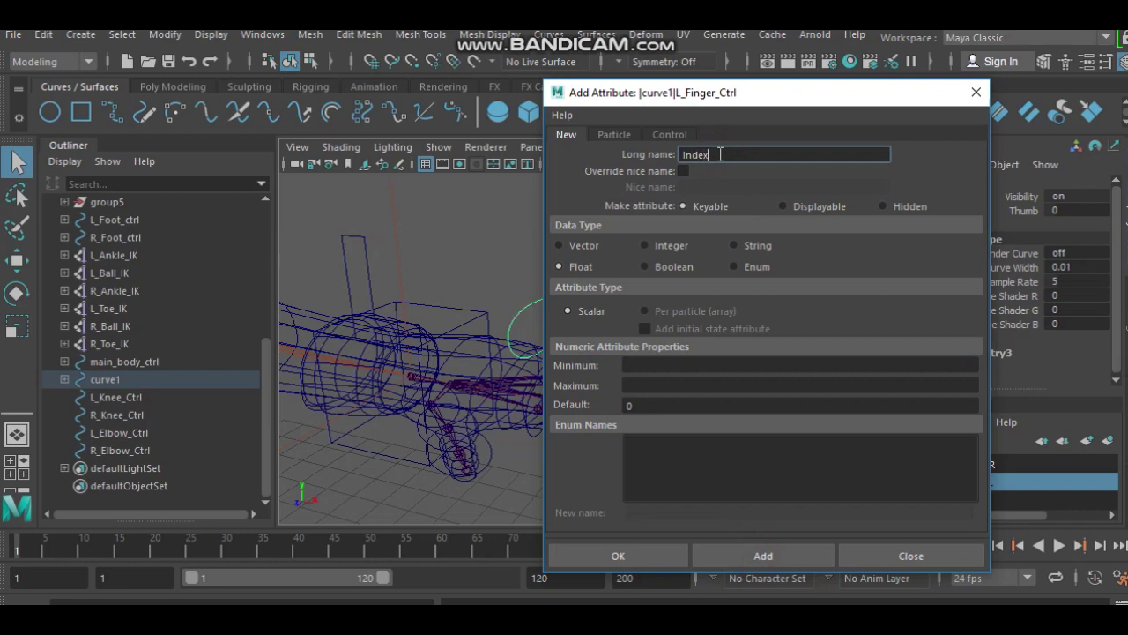
pyautogui.click(672, 386)
pyautogui.write('10')
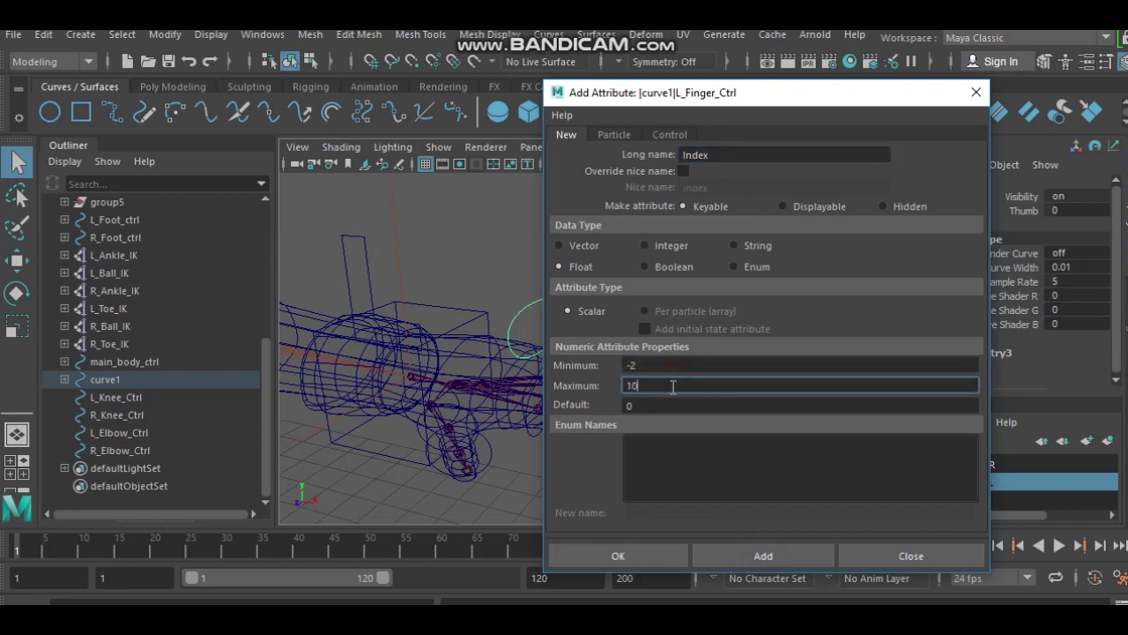
pyautogui.click(763, 555)
# Step: Add the Middle and Ring attributes with the same -2 to 10 range
pyautogui.click(719, 156)
pyautogui.write('Middle')
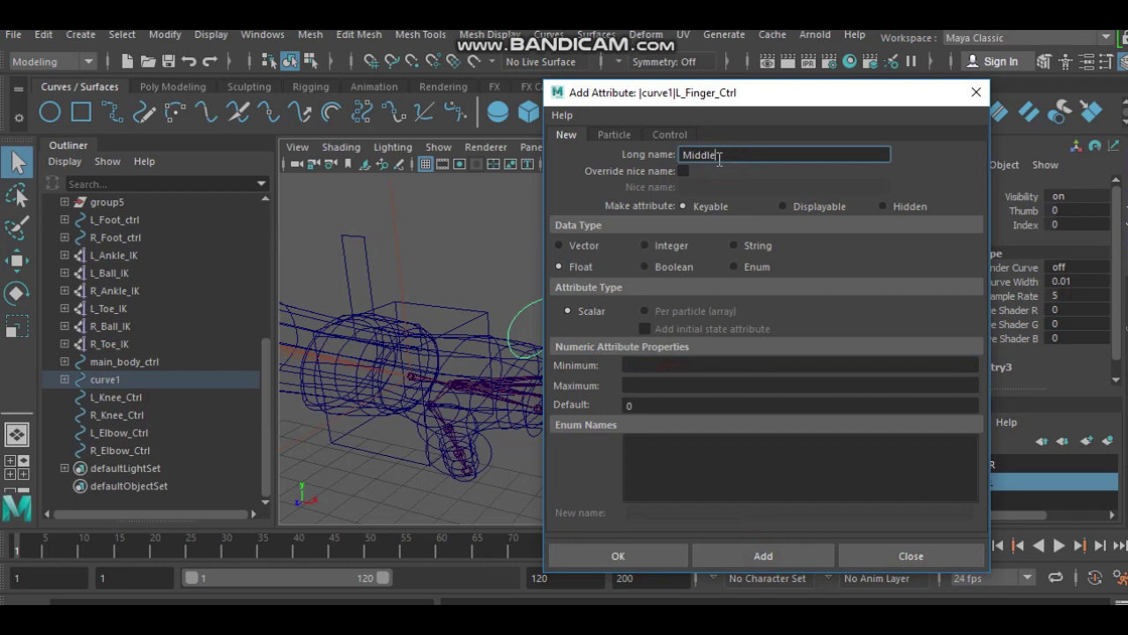
pyautogui.click(670, 366)
pyautogui.write('-2')
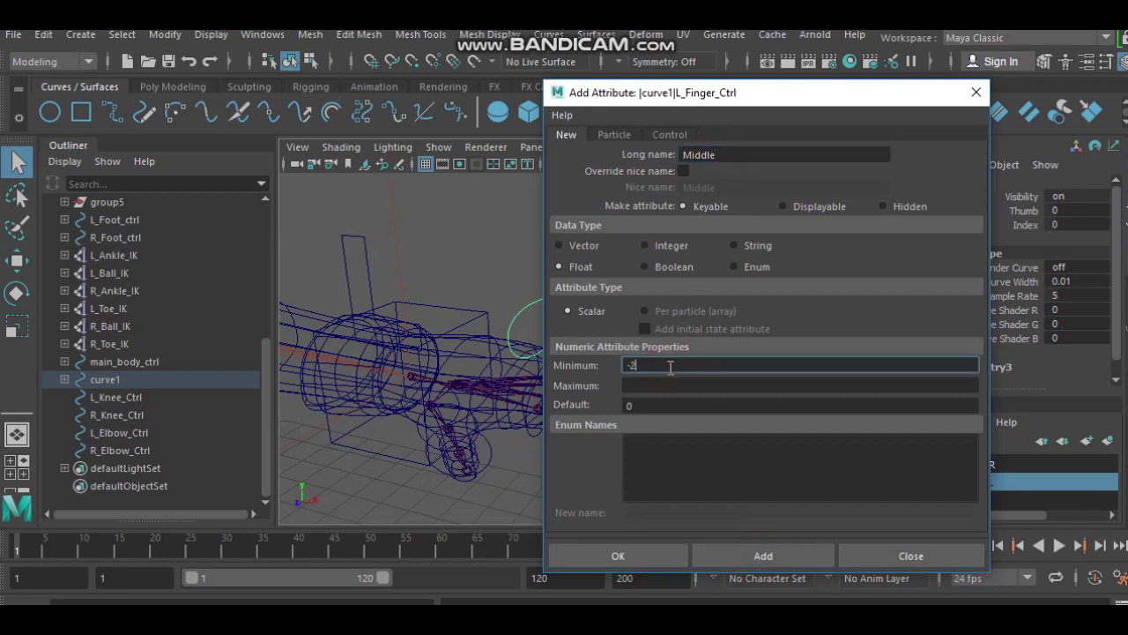
pyautogui.click(666, 388)
pyautogui.write('10')
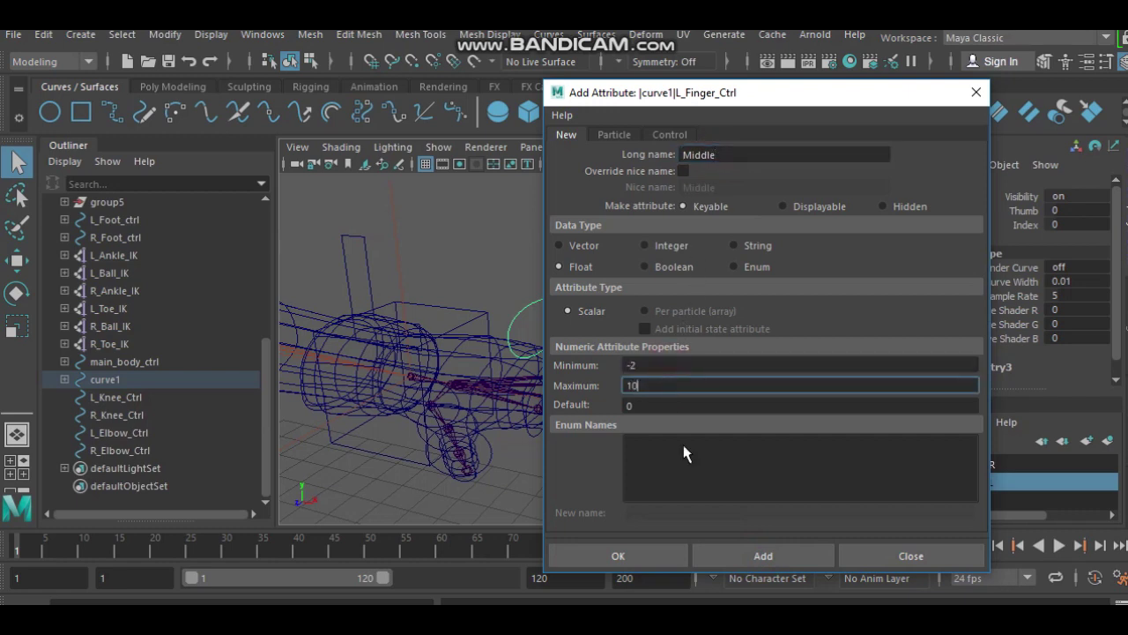
pyautogui.click(758, 555)
pyautogui.click(719, 156)
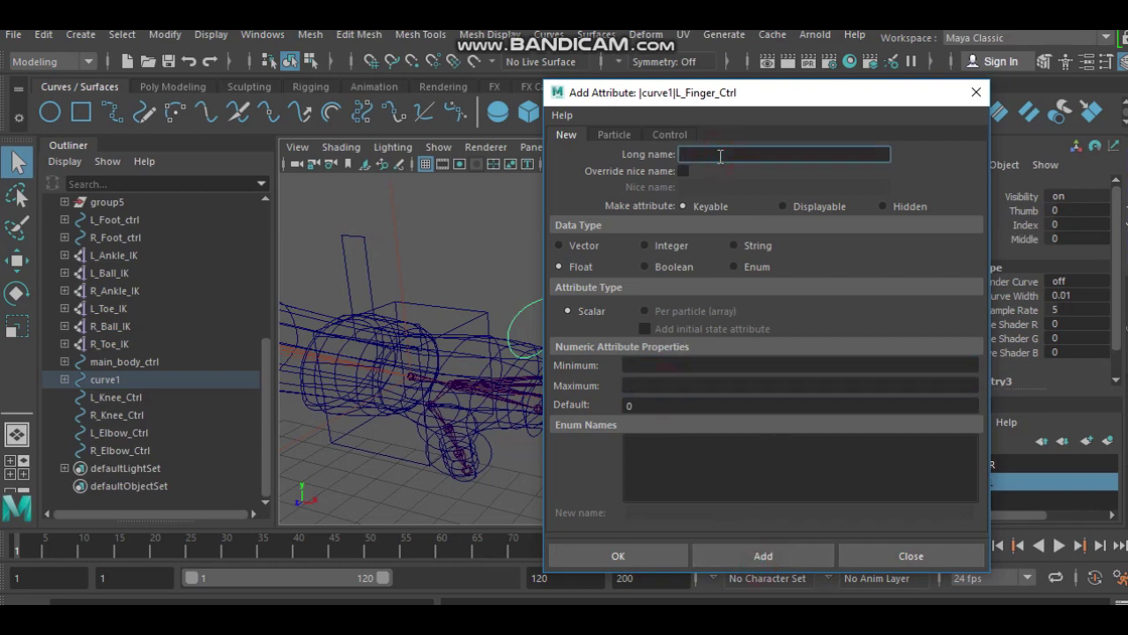
pyautogui.write('Ring')
pyautogui.click(652, 368)
pyautogui.click(650, 388)
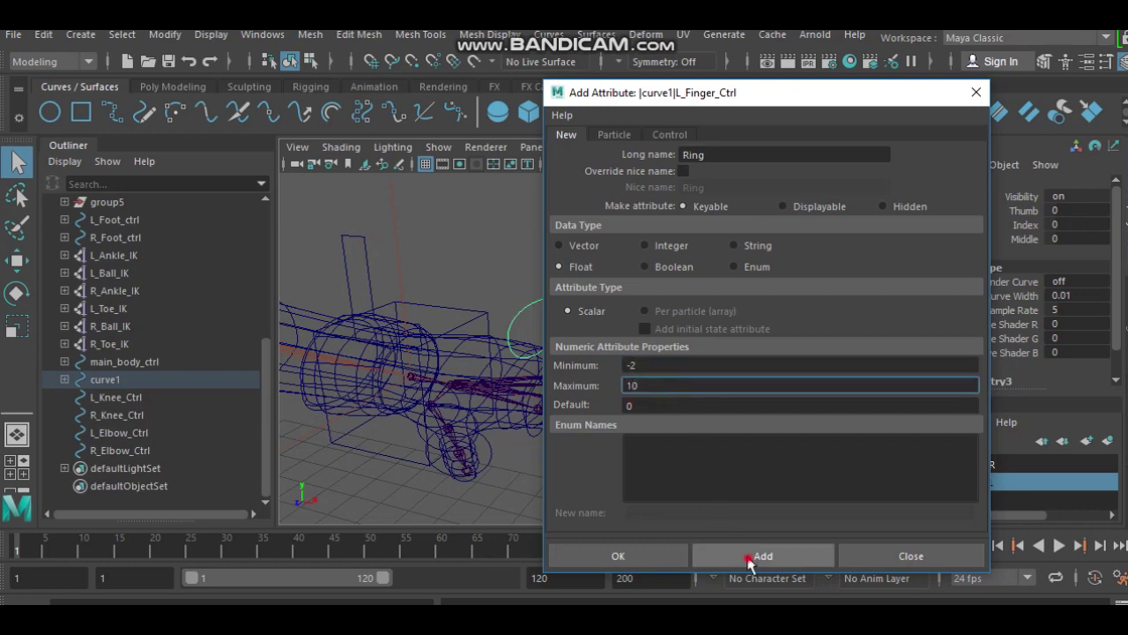
pyautogui.click(761, 556)
# Step: Add Pinky (-2 to 10) and Spread (0 to 5), then close the Add Attribute window
pyautogui.click(715, 157)
pyautogui.write('Pinky')
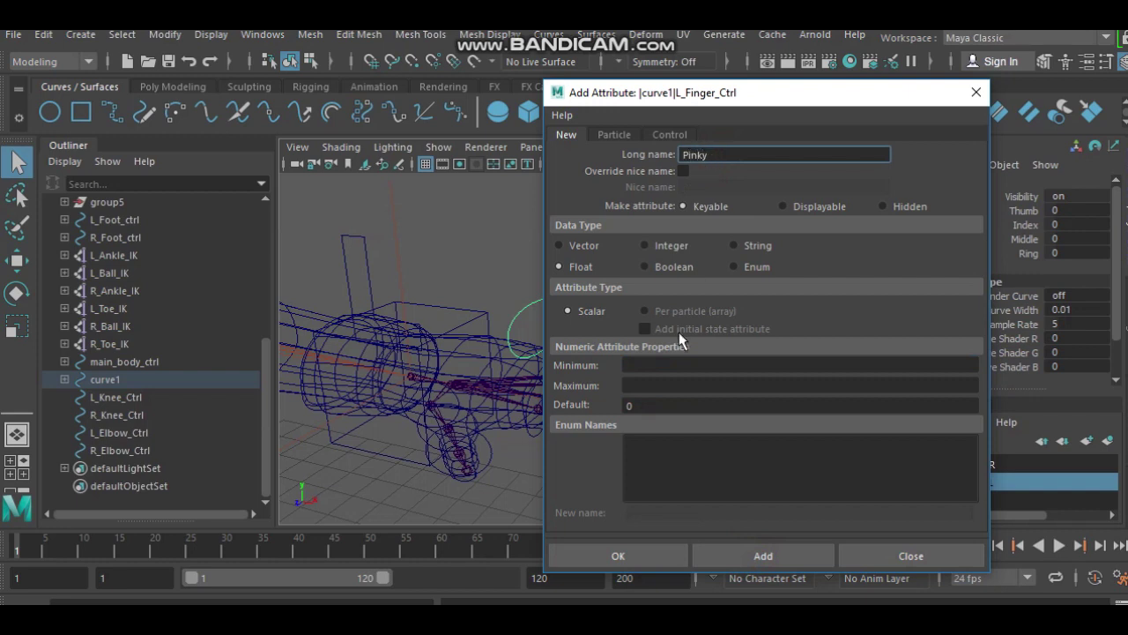
pyautogui.click(643, 363)
pyautogui.click(641, 386)
pyautogui.click(762, 554)
pyautogui.click(704, 156)
pyautogui.write('Spread')
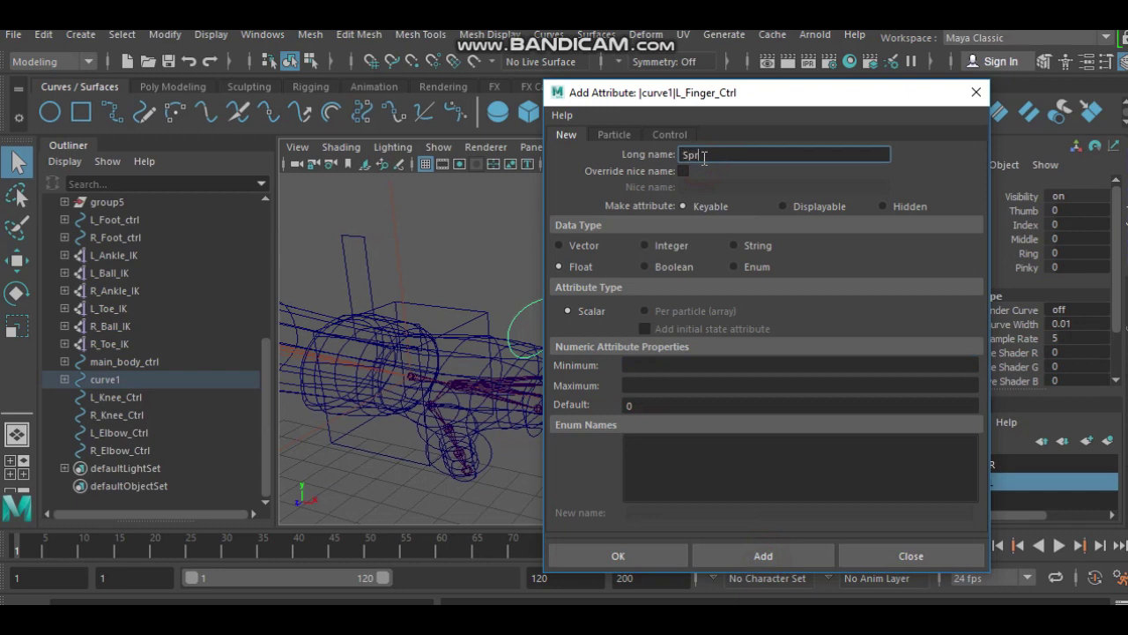
pyautogui.click(631, 365)
pyautogui.write('0')
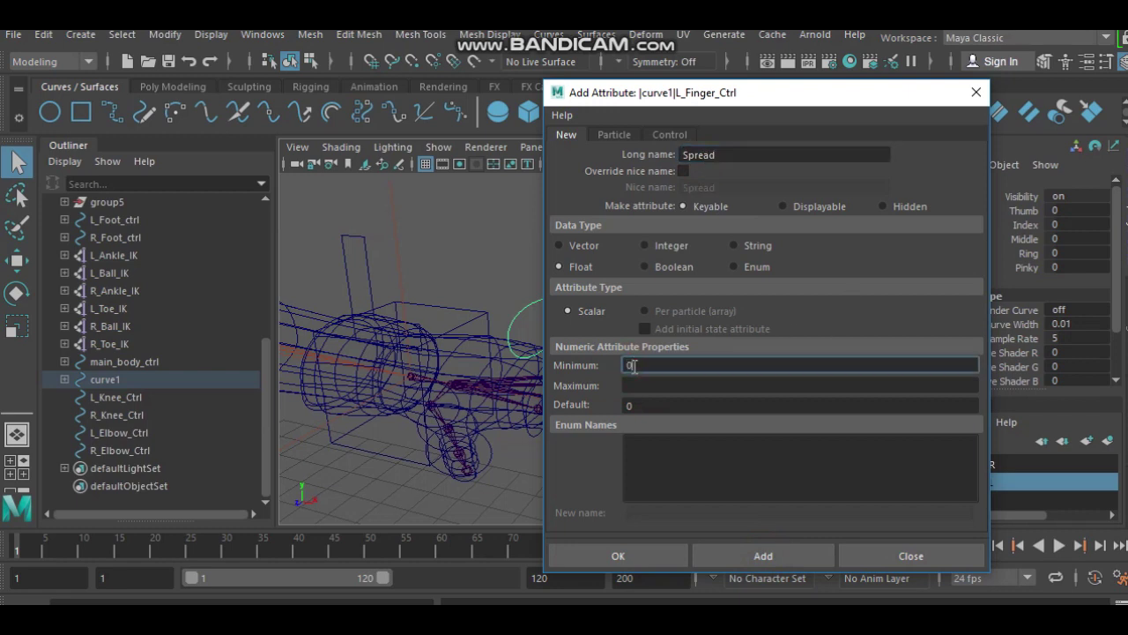
pyautogui.click(650, 386)
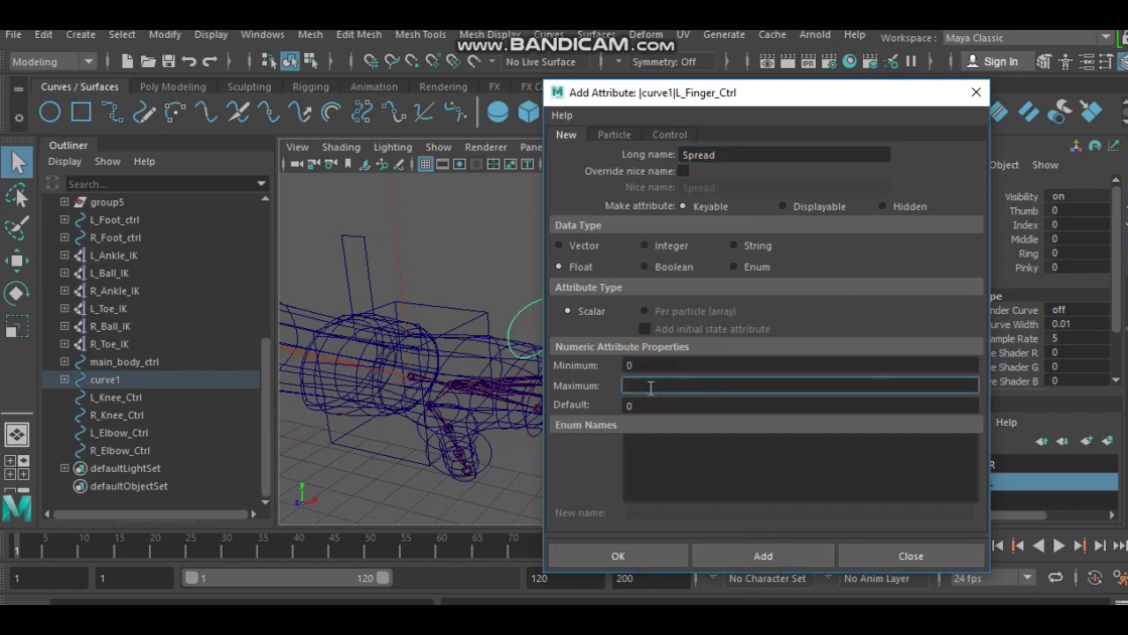
pyautogui.write('5')
pyautogui.click(751, 555)
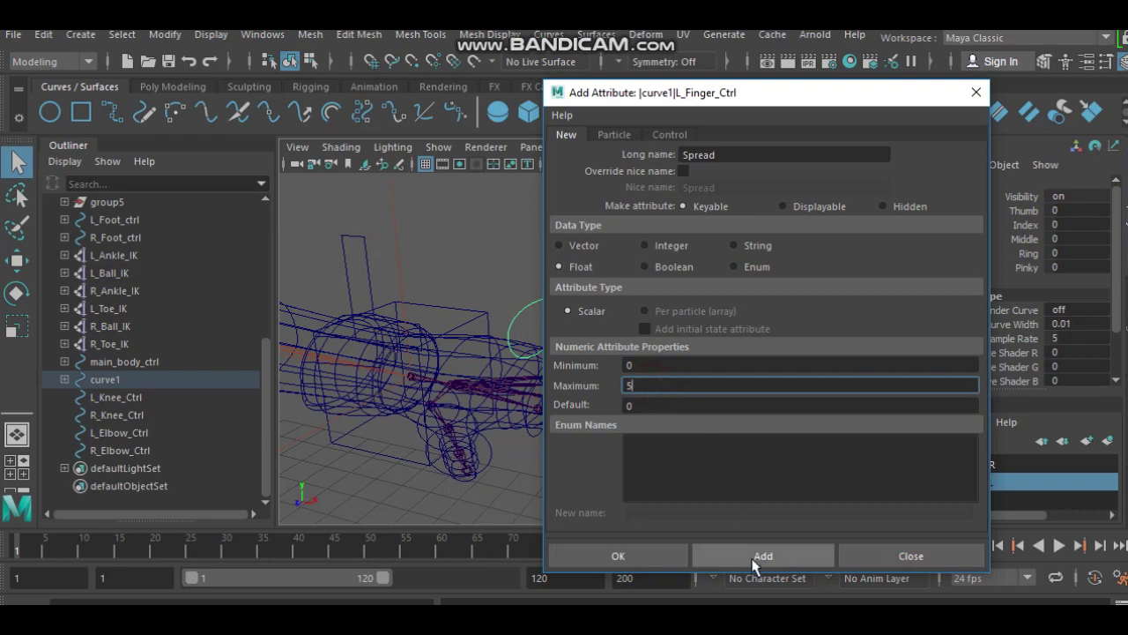
pyautogui.click(930, 548)
pyautogui.moveTo(675, 292)
pyautogui.keyDown('alt'); pyautogui.mouseDown()
pyautogui.moveTo(626, 297)
pyautogui.moveTo(695, 305)
pyautogui.moveTo(700, 317)
pyautogui.moveTo(685, 191)
pyautogui.moveTo(741, 235)
pyautogui.moveTo(731, 285)
pyautogui.mouseUp(); pyautogui.keyUp('alt')
pyautogui.click(604, 273)
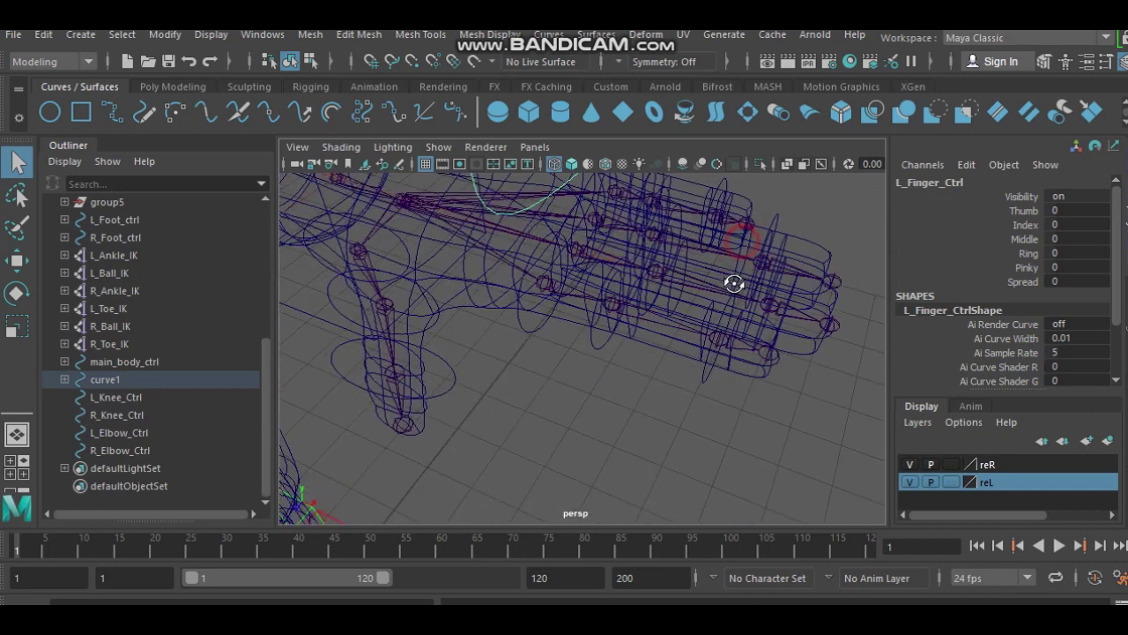
# Step: Select L_index01 and expand main_body_ctrl, Root_int, Spine01–Spine03 and Chest in the Outliner
pyautogui.click(545, 283)
pyautogui.moveTo(562, 293)
pyautogui.keyDown('alt'); pyautogui.mouseDown()
pyautogui.moveTo(542, 286)
pyautogui.moveTo(509, 350)
pyautogui.mouseUp(); pyautogui.keyUp('alt')
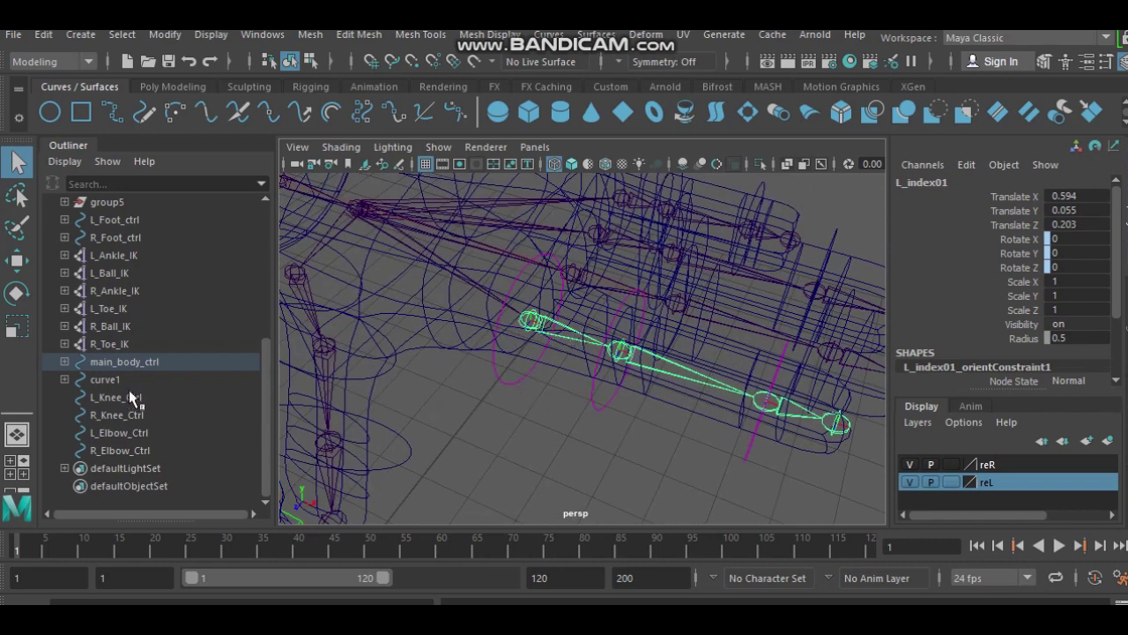
pyautogui.click(65, 362)
pyautogui.click(75, 414)
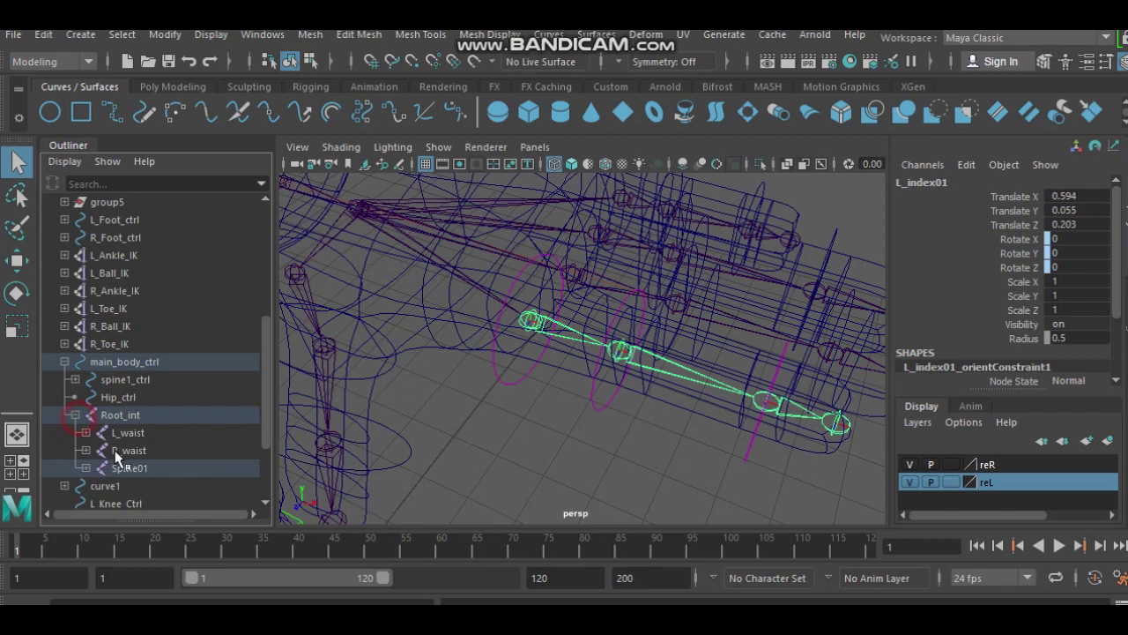
pyautogui.click(85, 468)
pyautogui.scroll(-2, 163, 446)
pyautogui.click(96, 361)
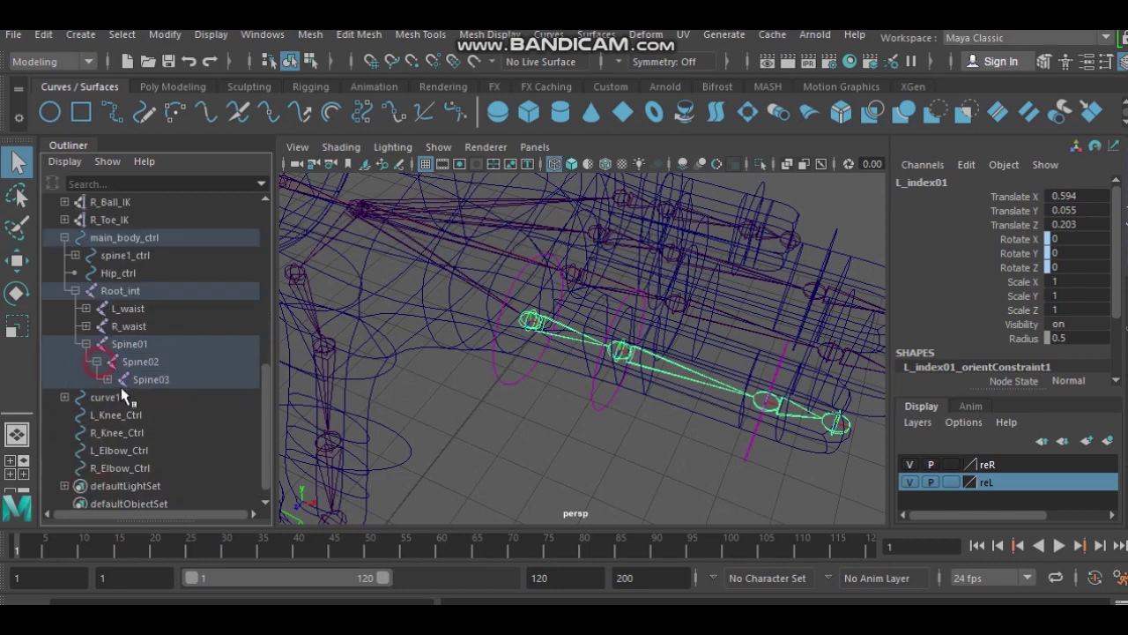
pyautogui.click(107, 379)
pyautogui.click(118, 397)
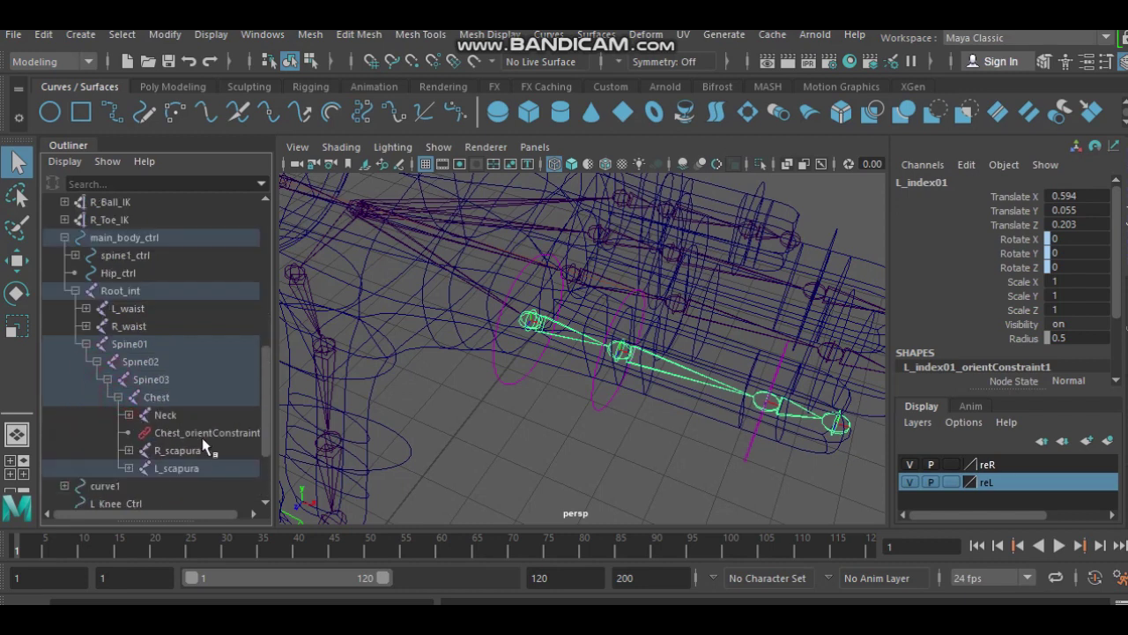
# Step: Expand L_scapura down through L_index03 and select L_index03's orient constraint
pyautogui.scroll(-2, 133, 384)
pyautogui.click(129, 362)
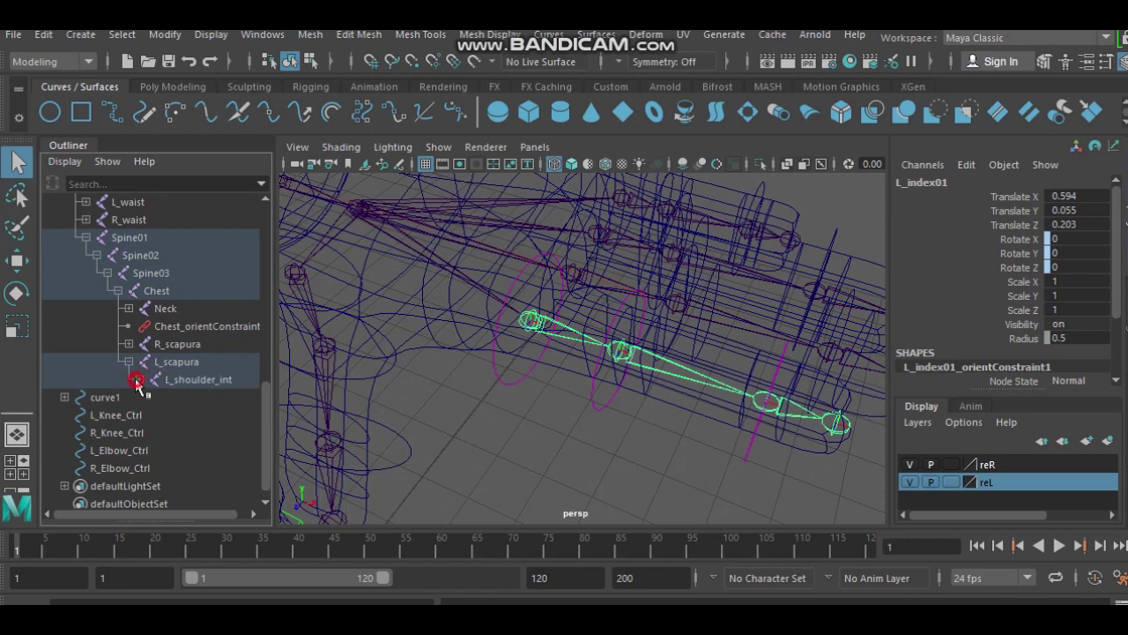
pyautogui.click(139, 379)
pyautogui.click(149, 396)
pyautogui.click(162, 414)
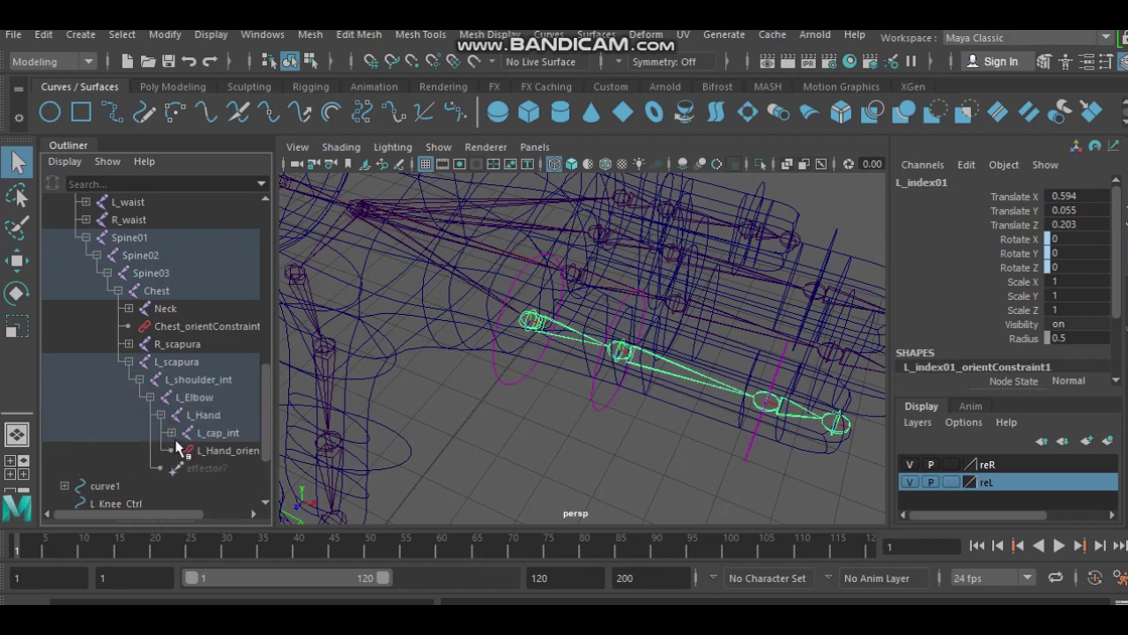
pyautogui.click(171, 432)
pyautogui.scroll(-3, 211, 462)
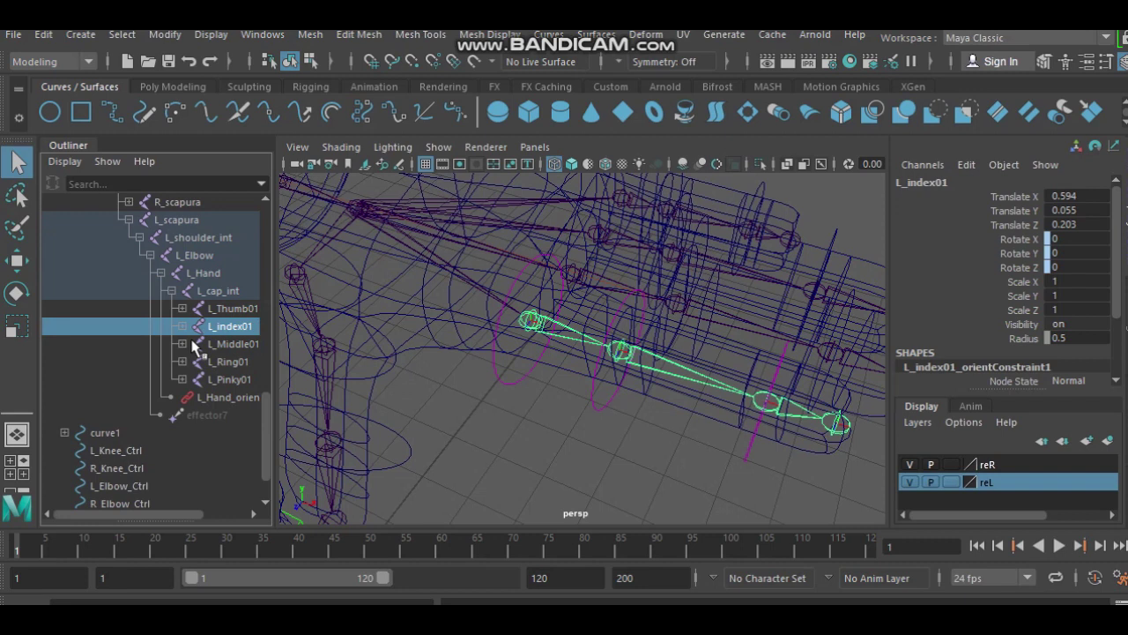
pyautogui.click(182, 326)
pyautogui.click(194, 345)
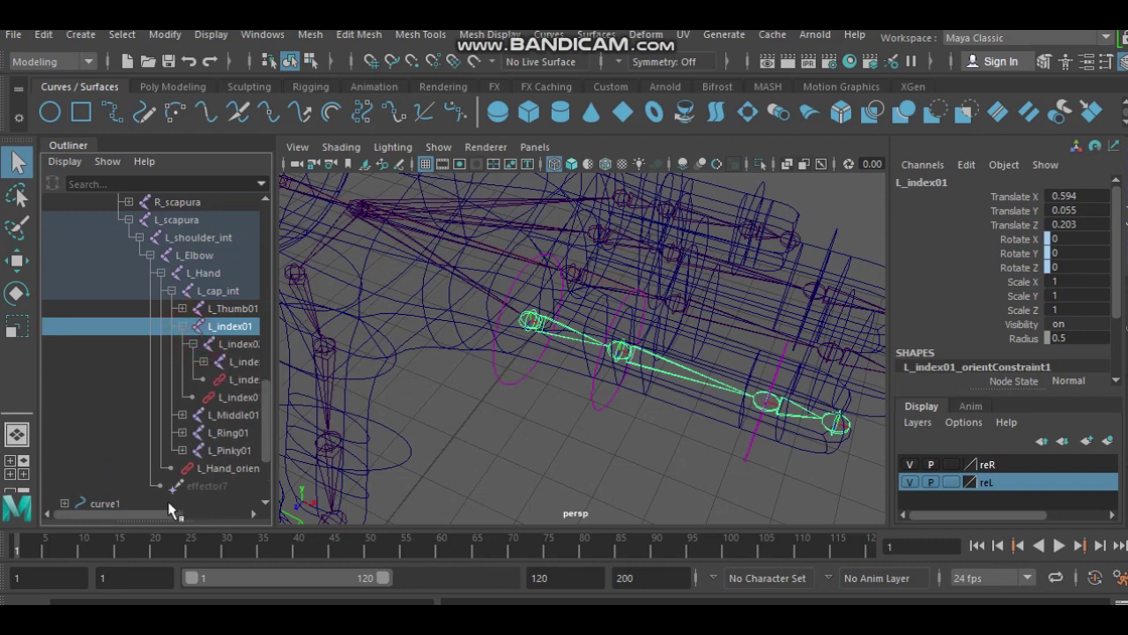
pyautogui.moveTo(168, 516); pyautogui.dragTo(216, 515)
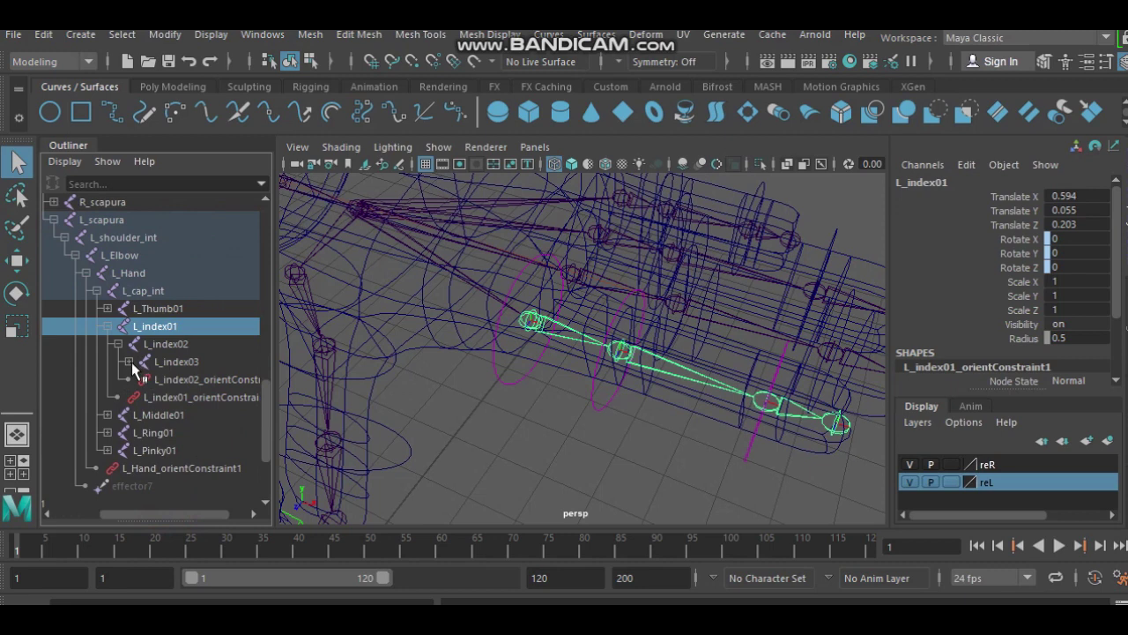
pyautogui.click(131, 362)
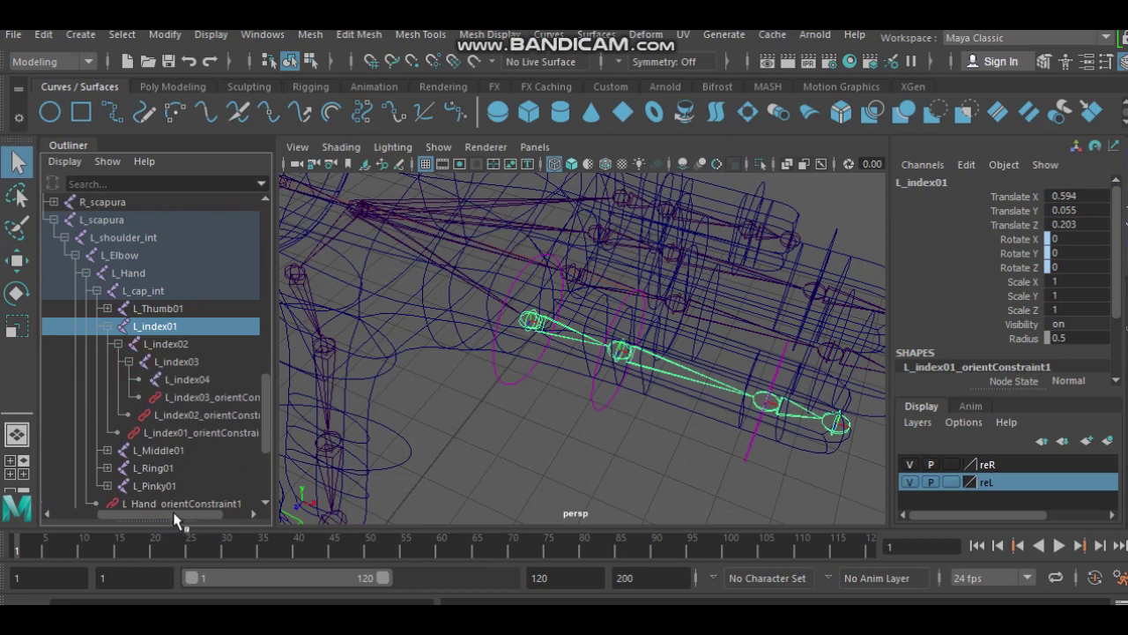
pyautogui.moveTo(178, 515); pyautogui.dragTo(214, 515)
pyautogui.click(185, 396)
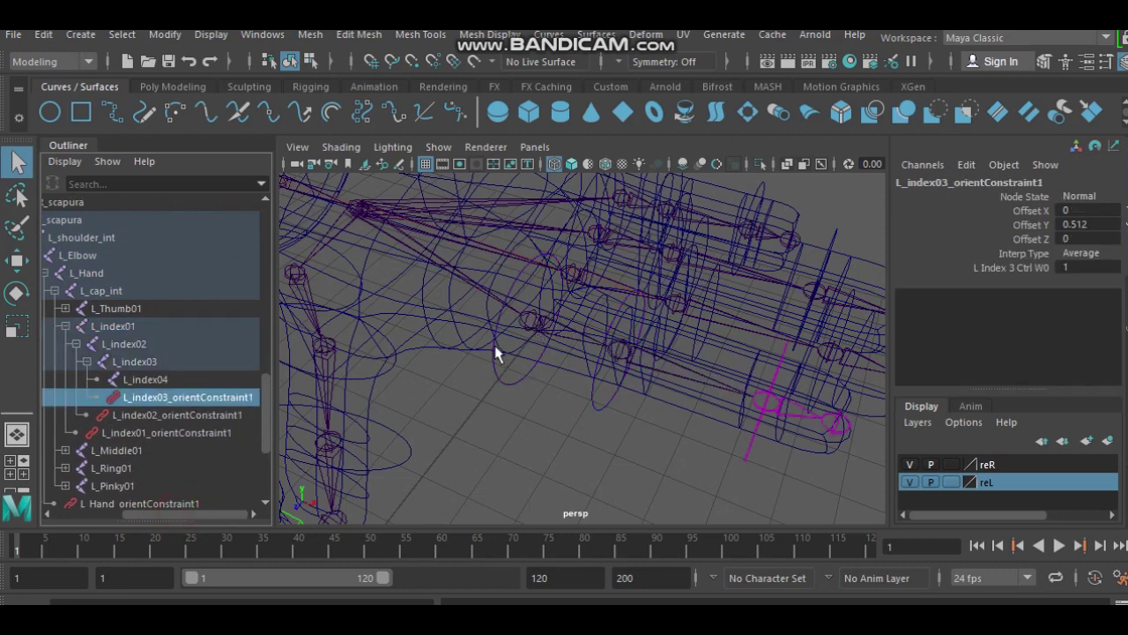
# Step: Delete the orient constraints on L_index03, L_index02 and L_index01, then group L_index01 into group6
pyautogui.click(529, 331)
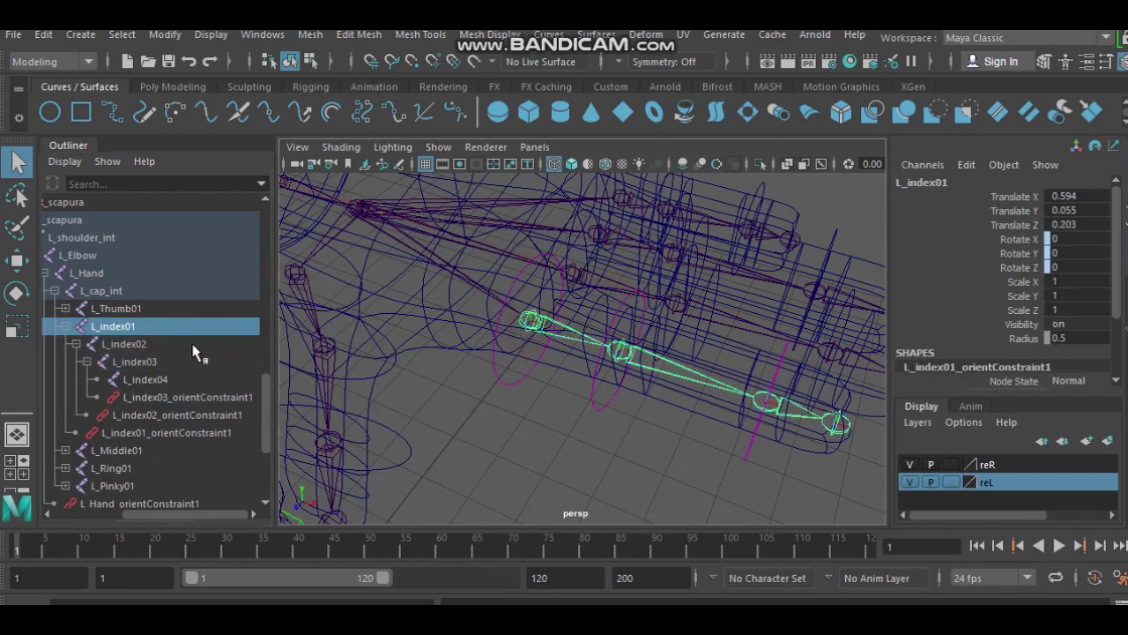
pyautogui.click(180, 399)
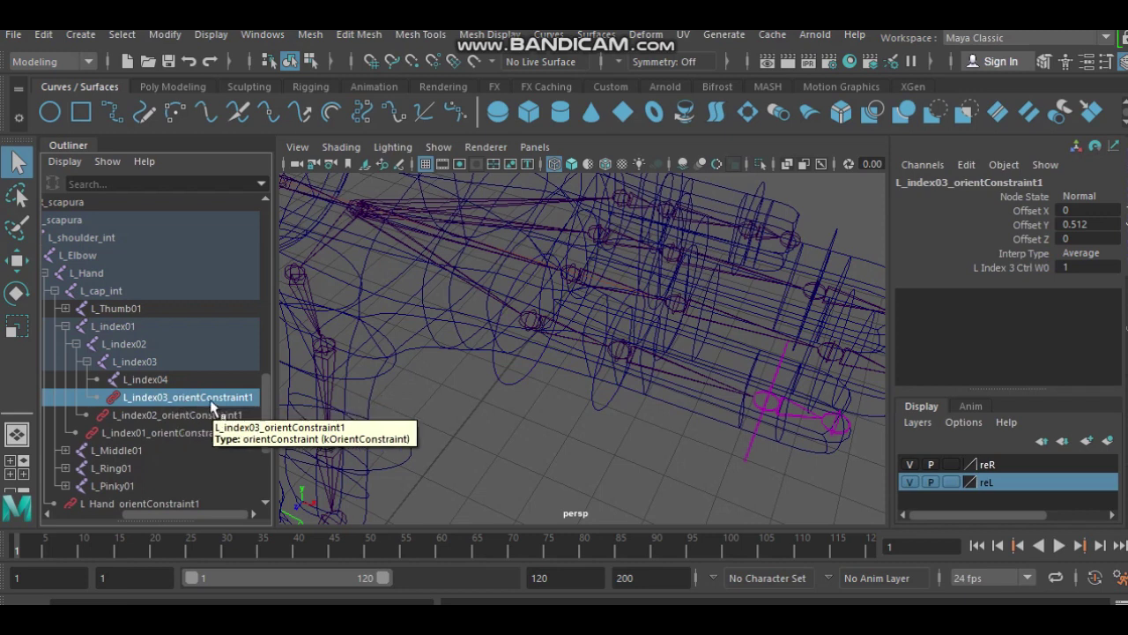
pyautogui.press('Delete')
pyautogui.click(185, 398)
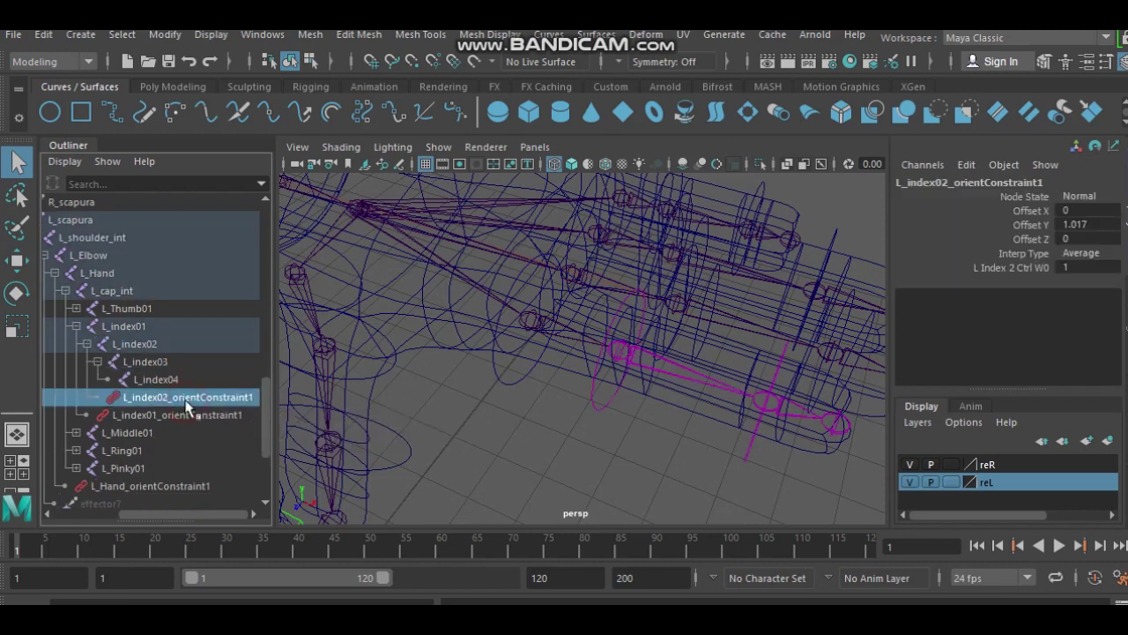
pyautogui.press('Delete')
pyautogui.click(190, 400)
pyautogui.press('Delete')
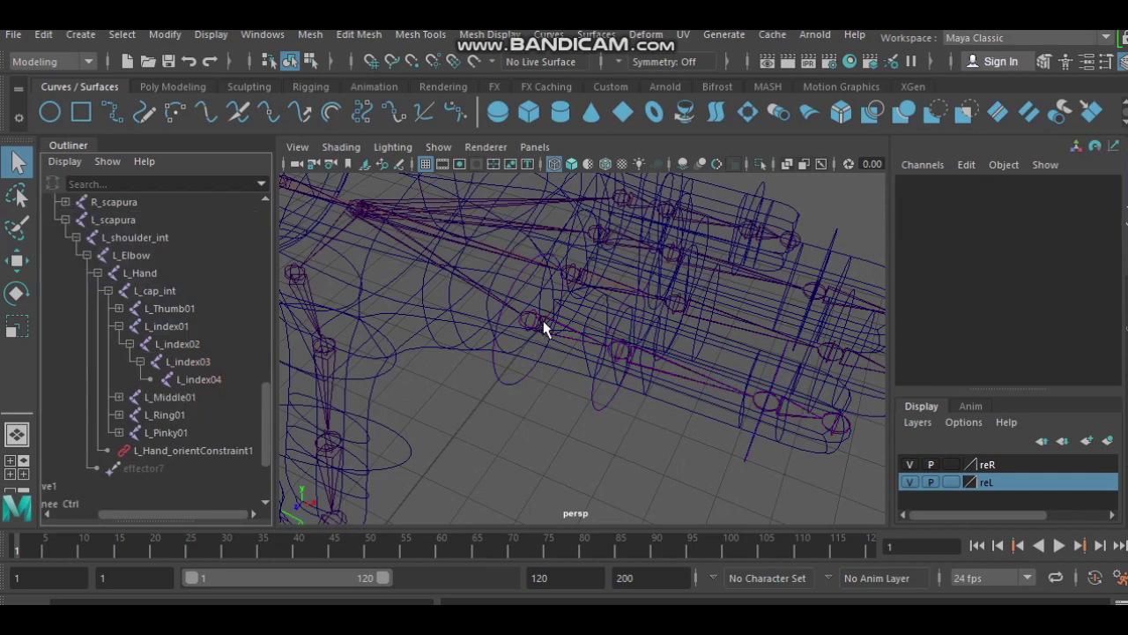
pyautogui.click(531, 323)
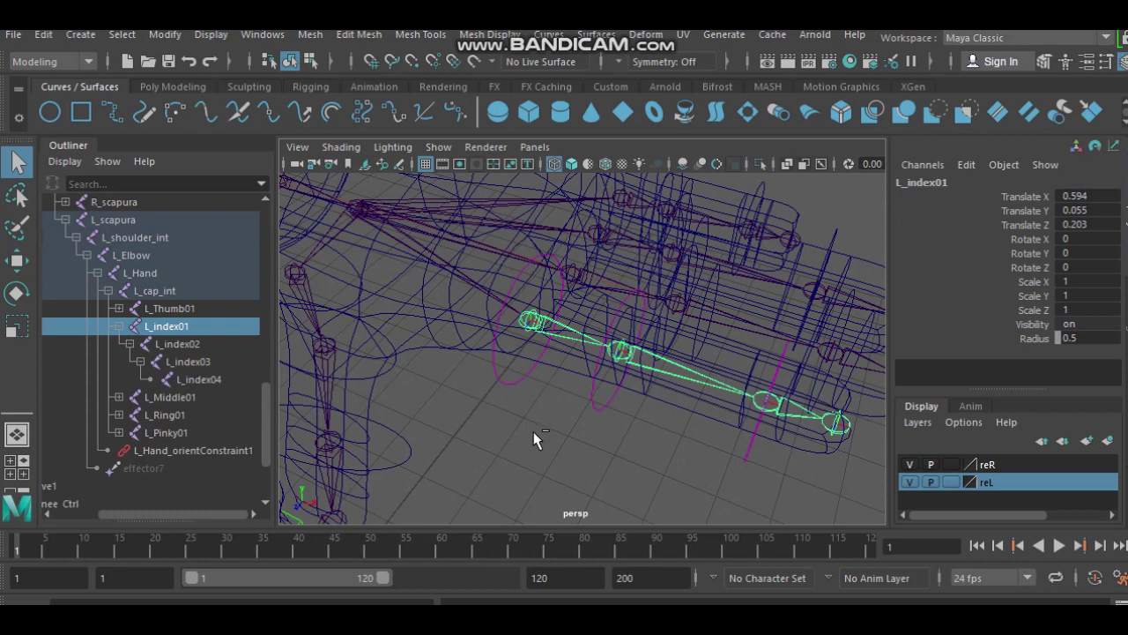
pyautogui.hotkey('ctrl', 'g')
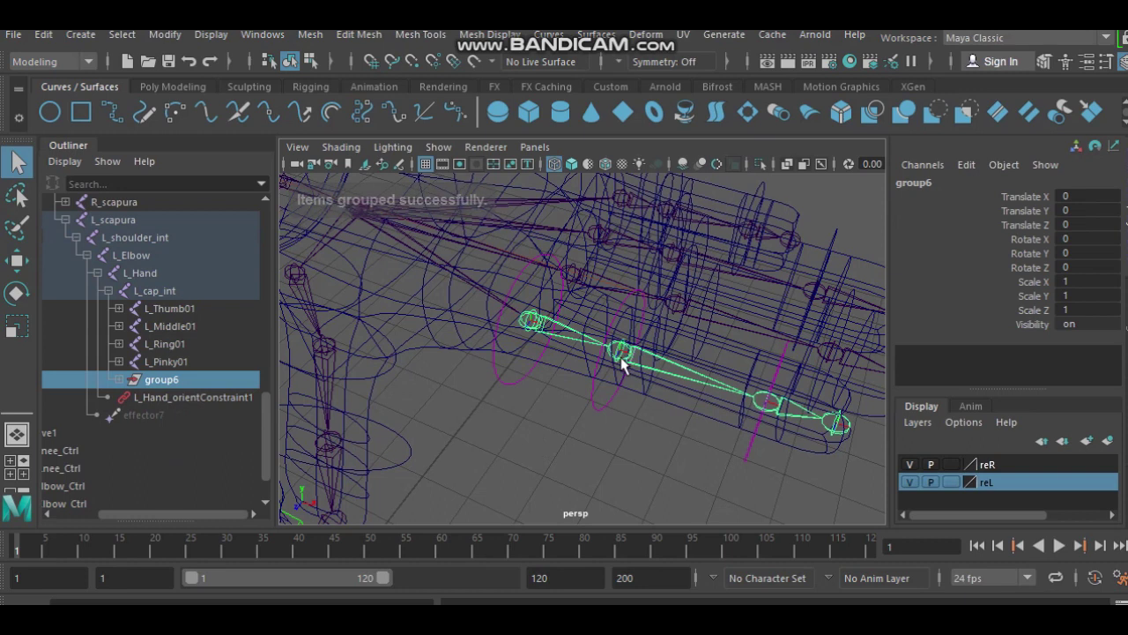
# Step: Group L_index02 and L_index03 into their own offset groups, group7 and group8
pyautogui.click(621, 360)
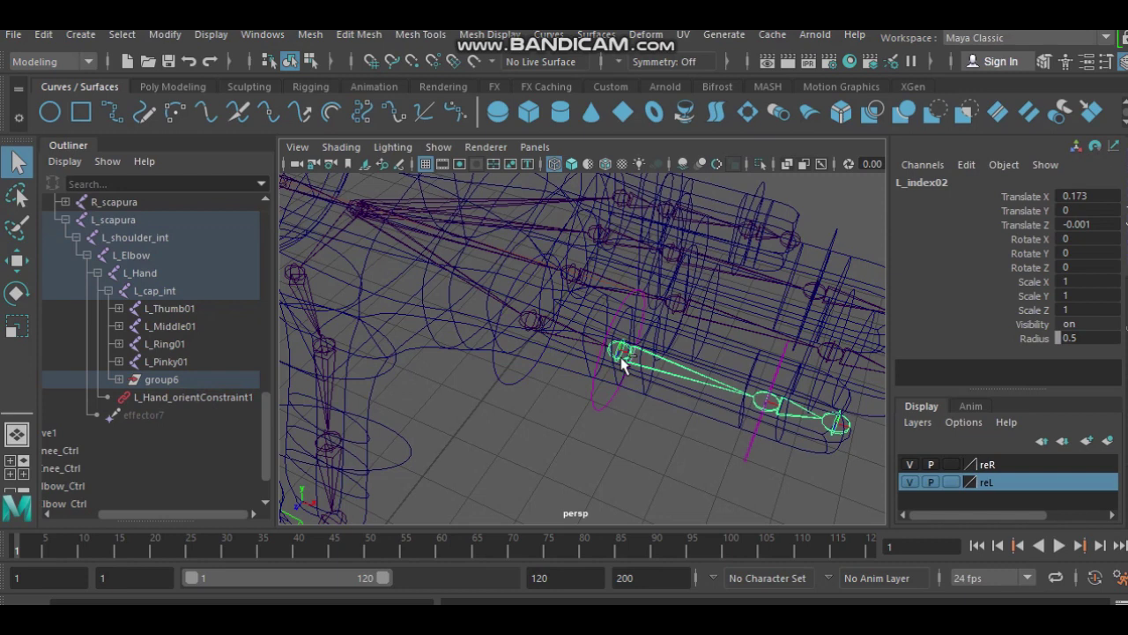
pyautogui.hotkey('ctrl', 'g')
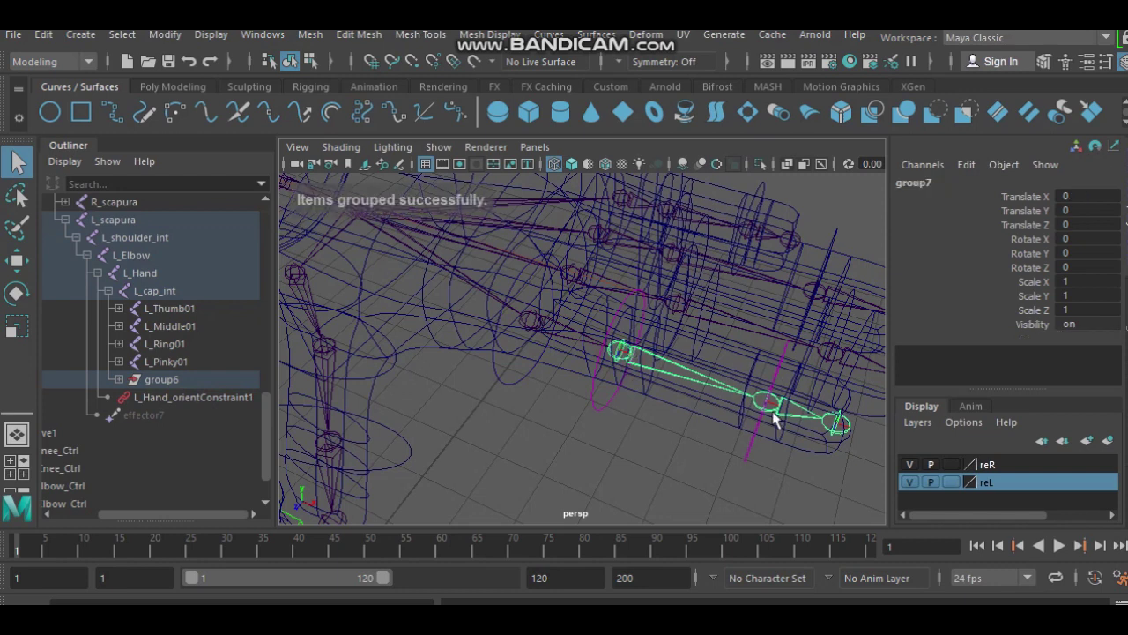
pyautogui.click(772, 411)
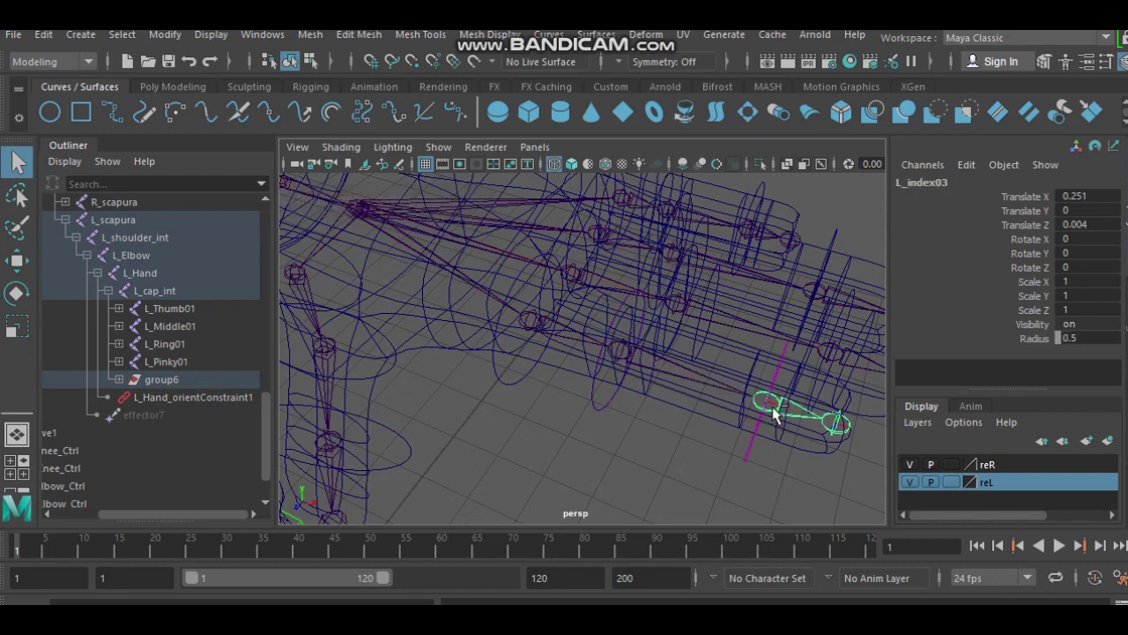
pyautogui.hotkey('ctrl', 'g')
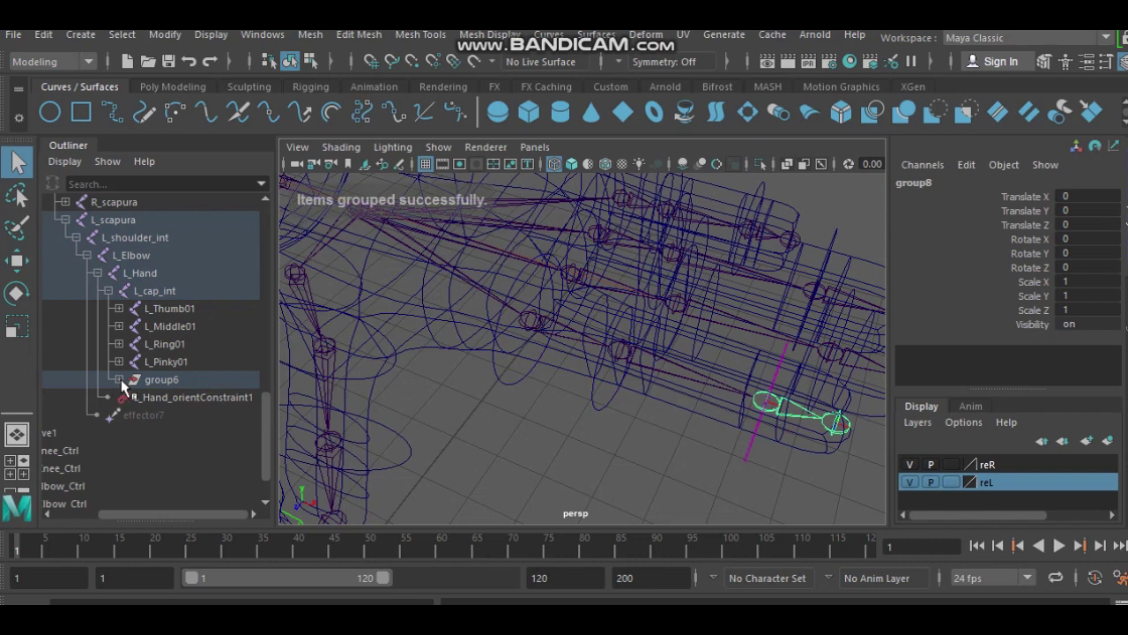
# Step: Expand group6, L_index01, group7 and L_index02 in the Outliner to check the nesting
pyautogui.click(119, 379)
pyautogui.click(130, 397)
pyautogui.click(140, 415)
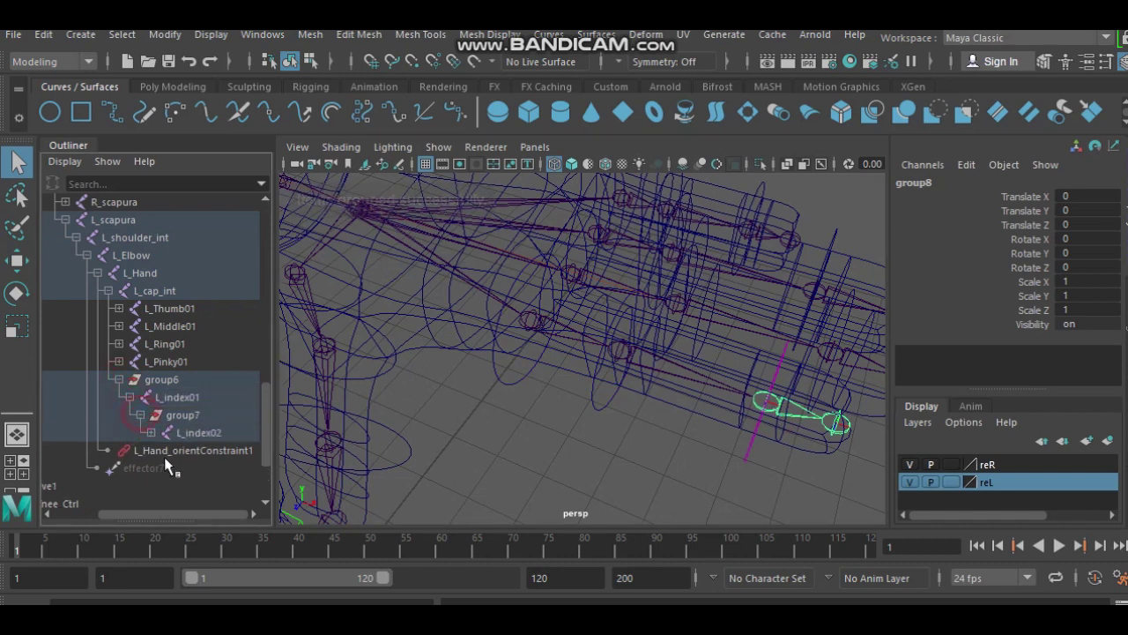
pyautogui.click(150, 432)
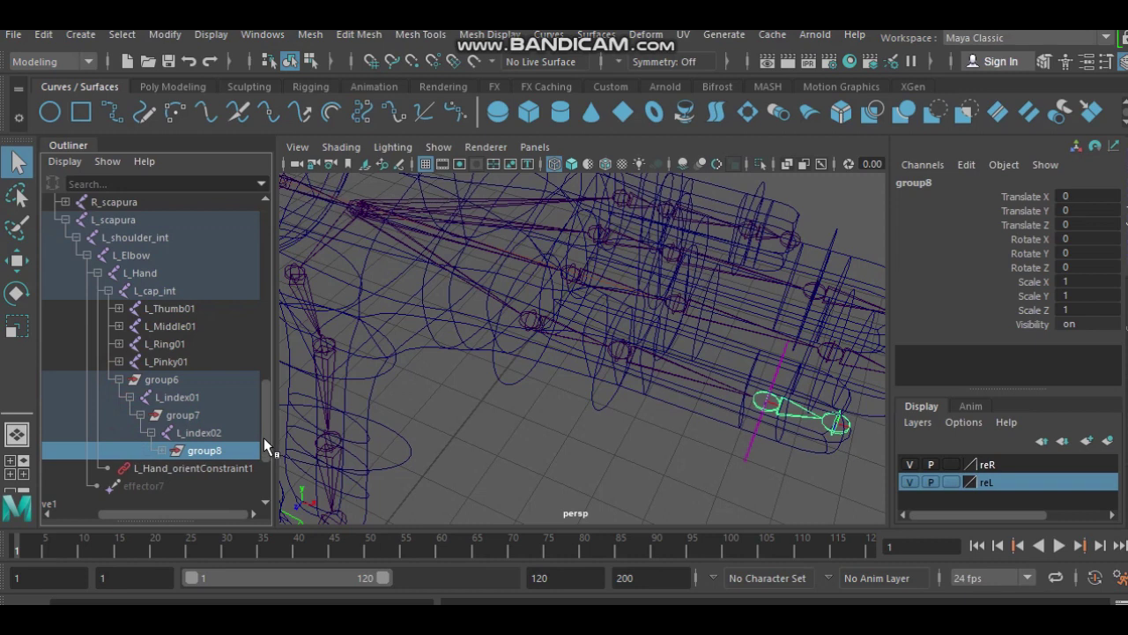
pyautogui.keyDown('alt'); pyautogui.moveTo(601, 444); pyautogui.dragTo(585, 426); pyautogui.keyUp('alt')
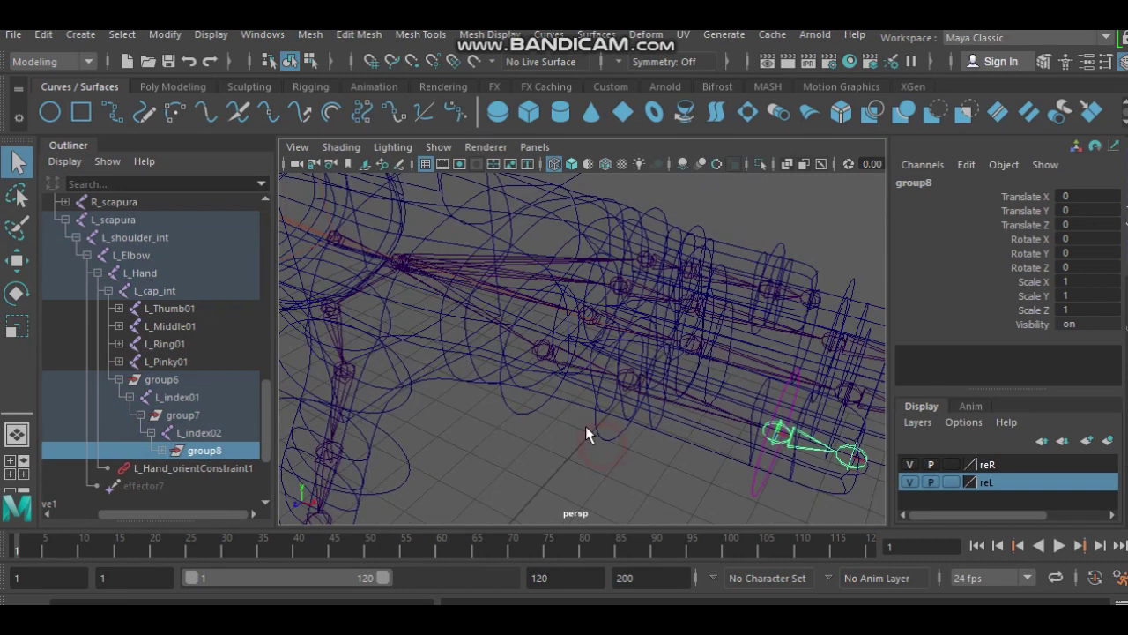
pyautogui.click(530, 410)
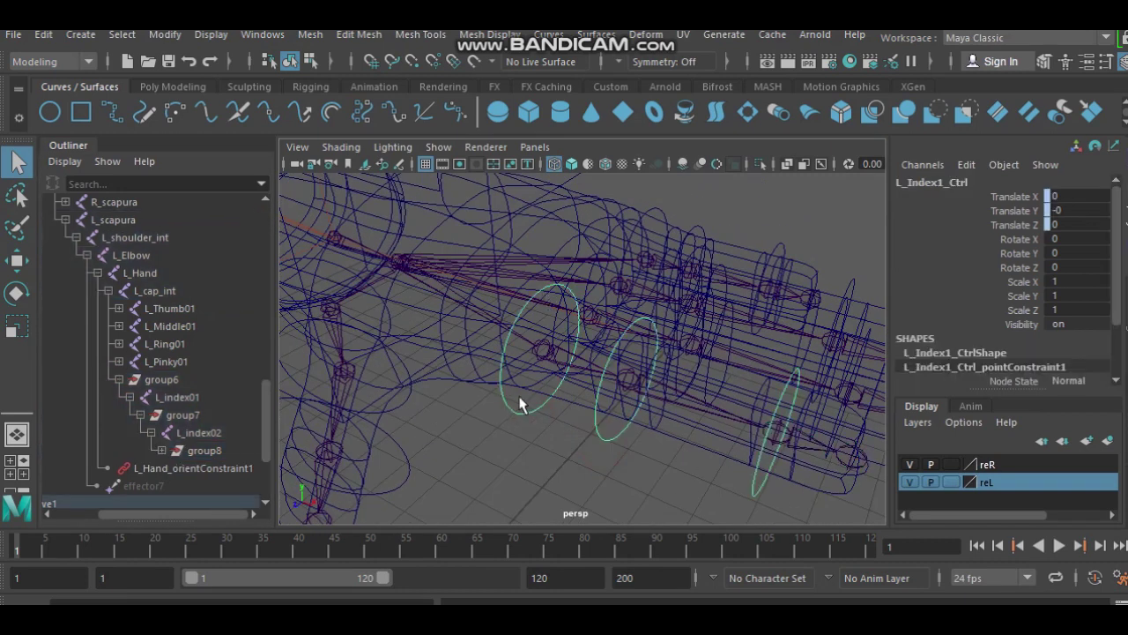
# Step: Add group6 to the L_Index1_Ctrl selection and bring up the menu set dropdown
pyautogui.keyDown('alt'); pyautogui.moveTo(565, 452); pyautogui.dragTo(517, 364); pyautogui.keyUp('alt')
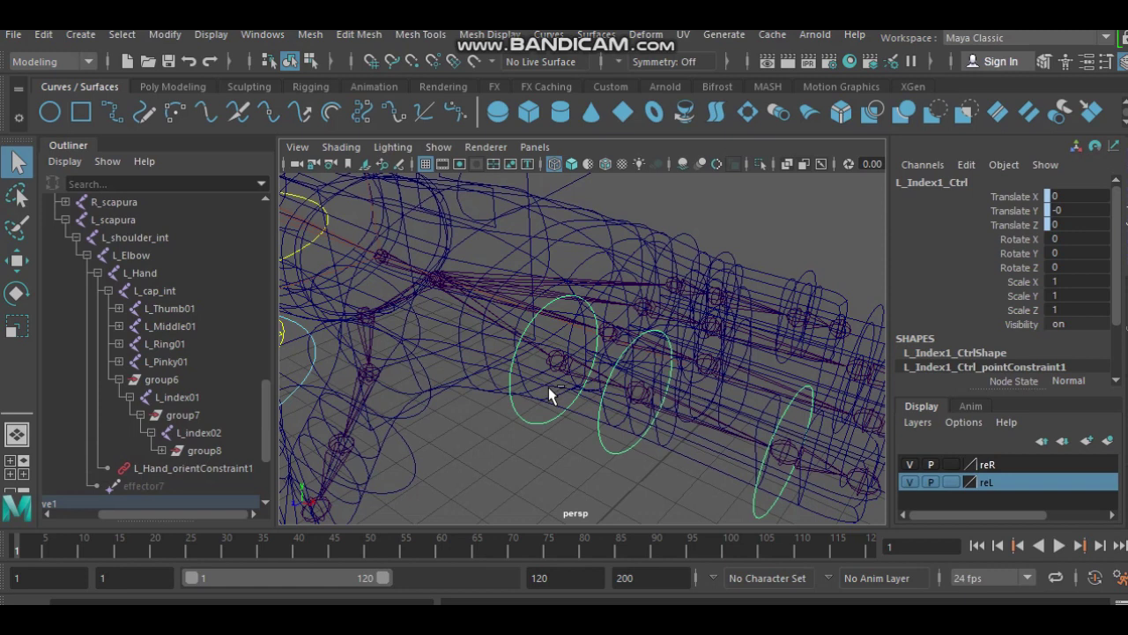
pyautogui.click(163, 380)
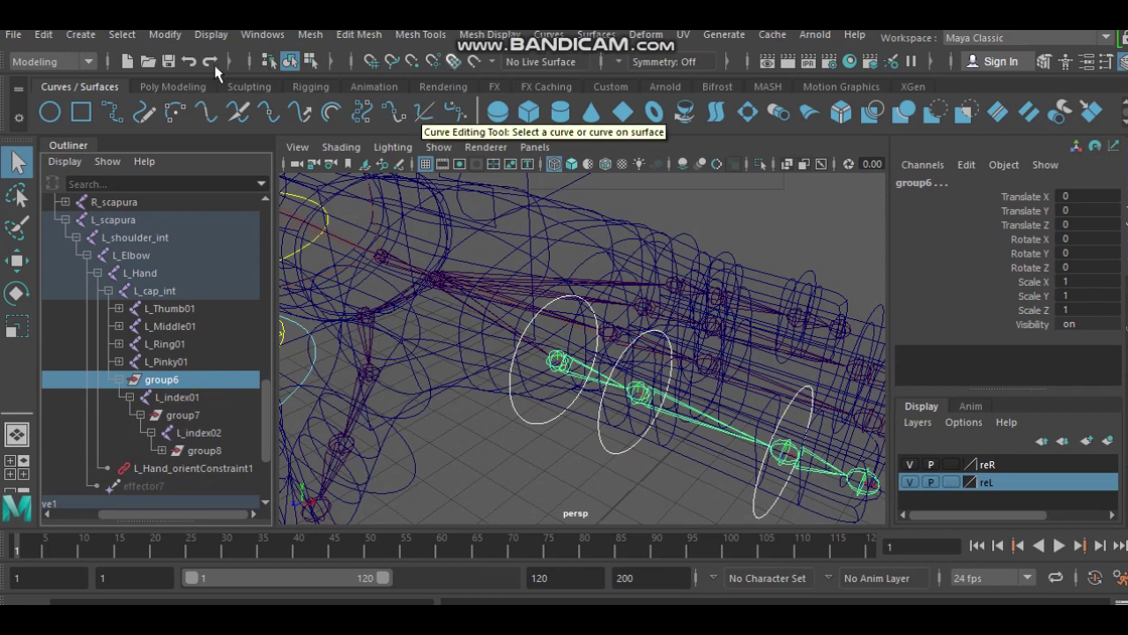
pyautogui.click(62, 61)
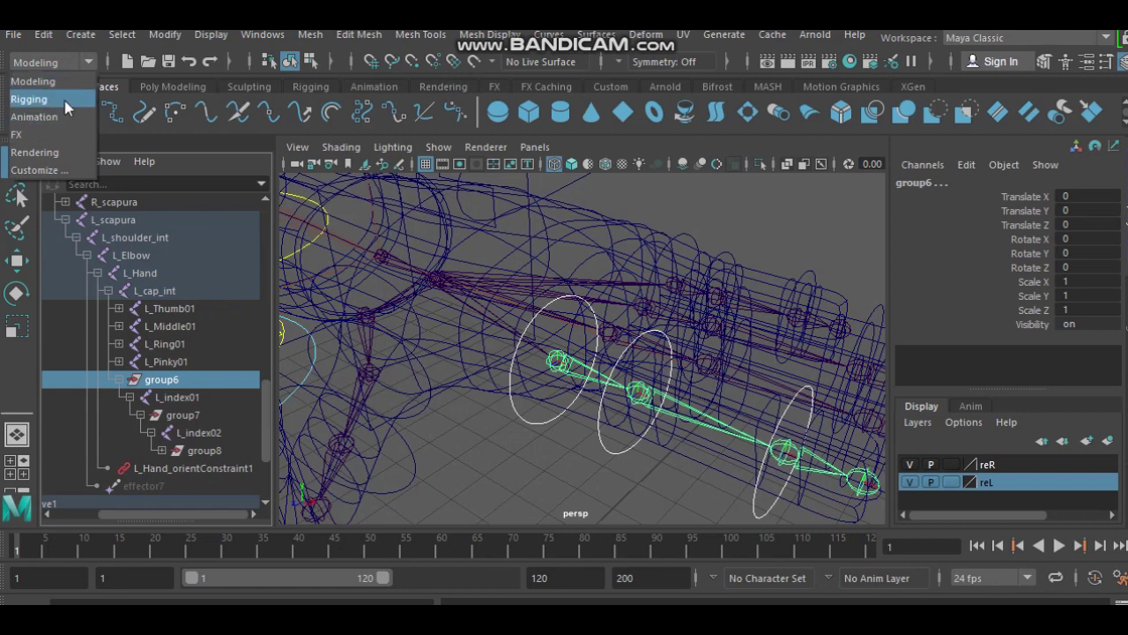
# Step: Switch to the Rigging menu set and orient-constrain group6 to L_Index1_Ctrl
pyautogui.click(68, 107)
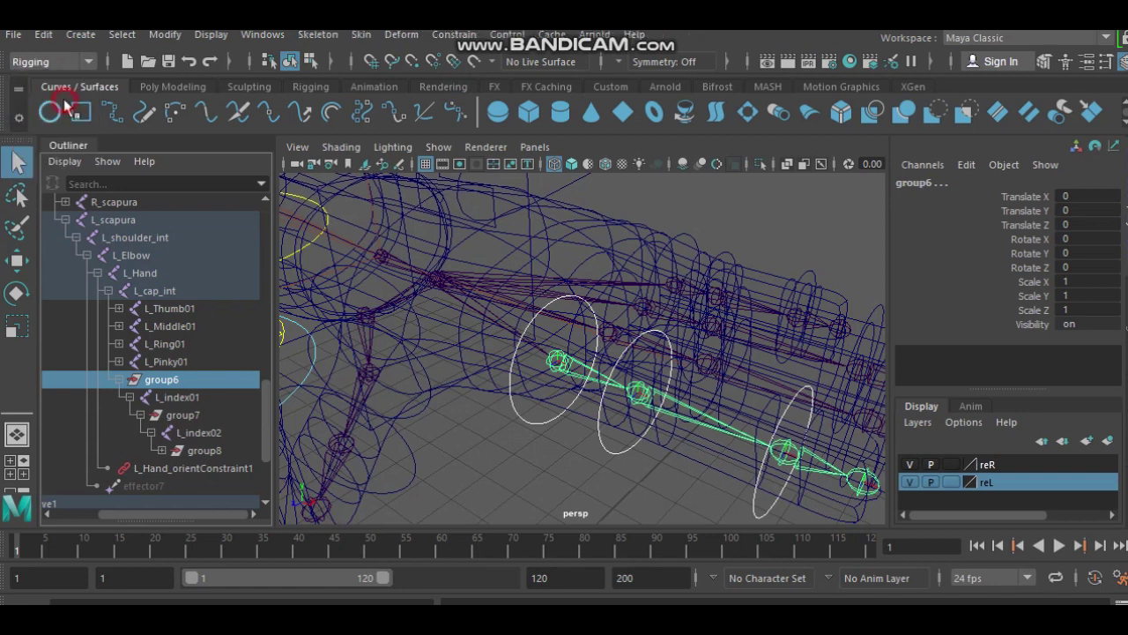
pyautogui.click(460, 34)
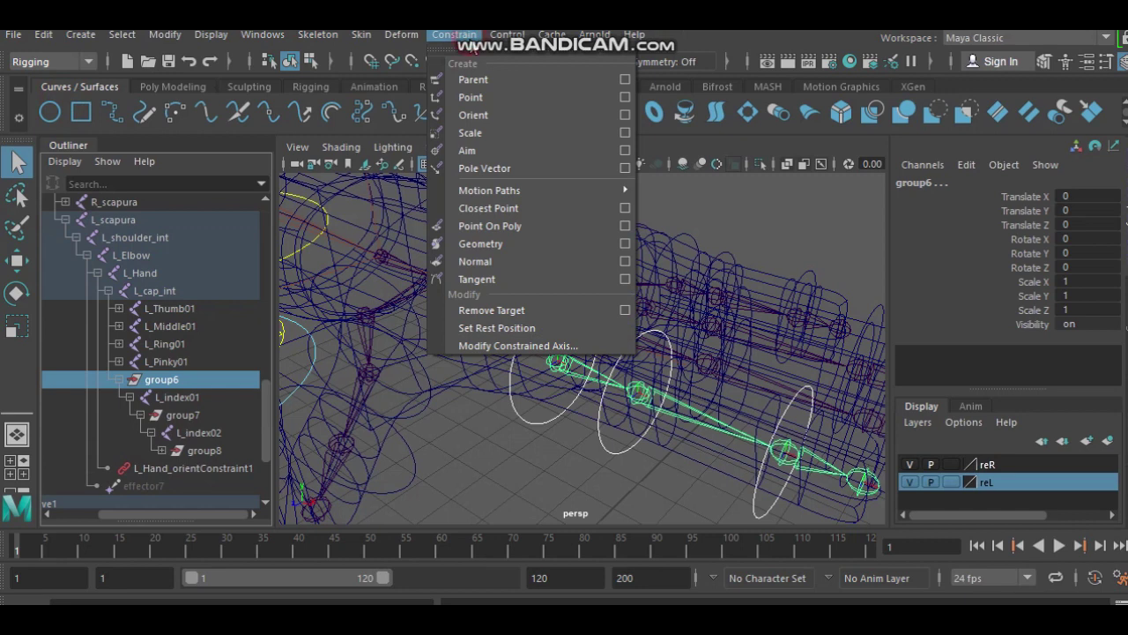
pyautogui.click(518, 123)
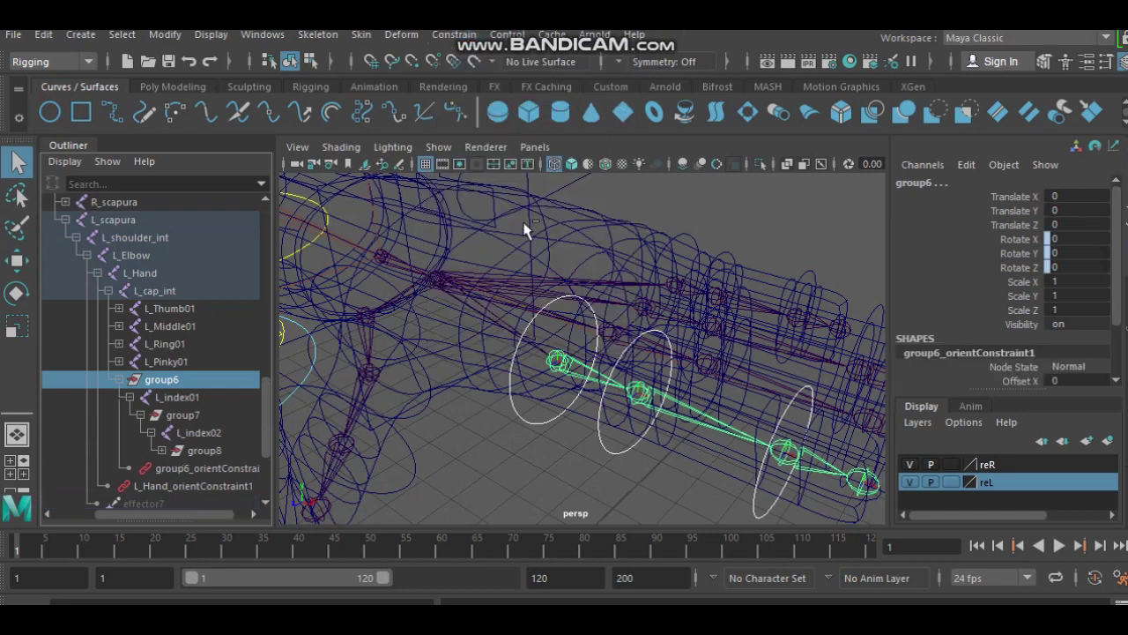
pyautogui.keyDown('alt'); pyautogui.moveTo(587, 466); pyautogui.dragTo(570, 437, button='middle'); pyautogui.keyUp('alt')
pyautogui.click(587, 445)
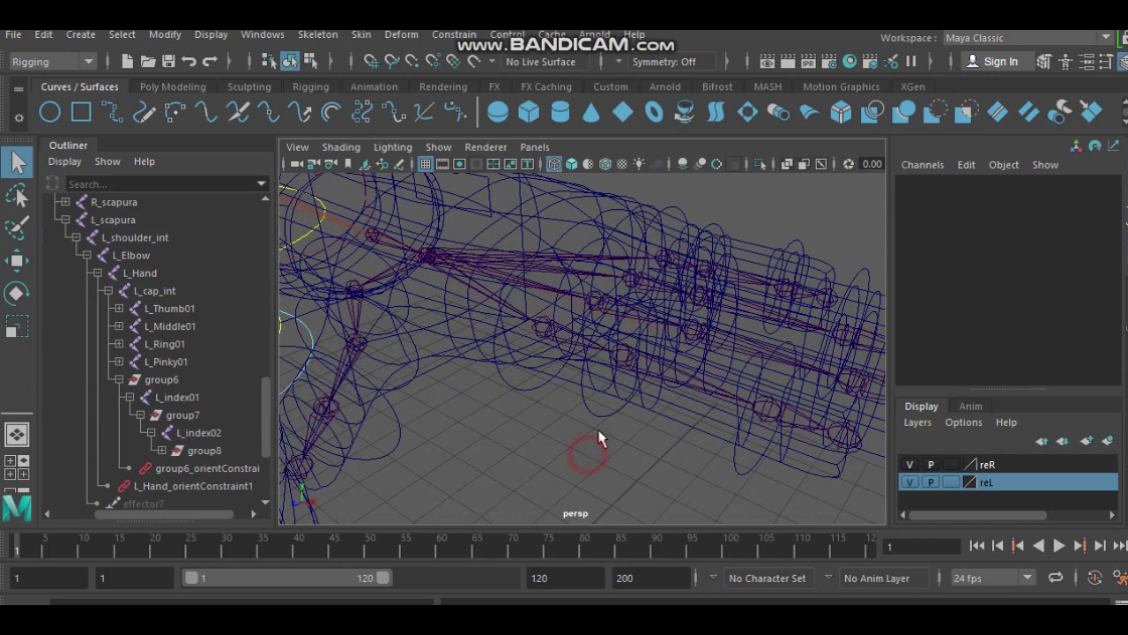
# Step: Orient-constrain group7 to L_Index2_Ctrl
pyautogui.click(614, 419)
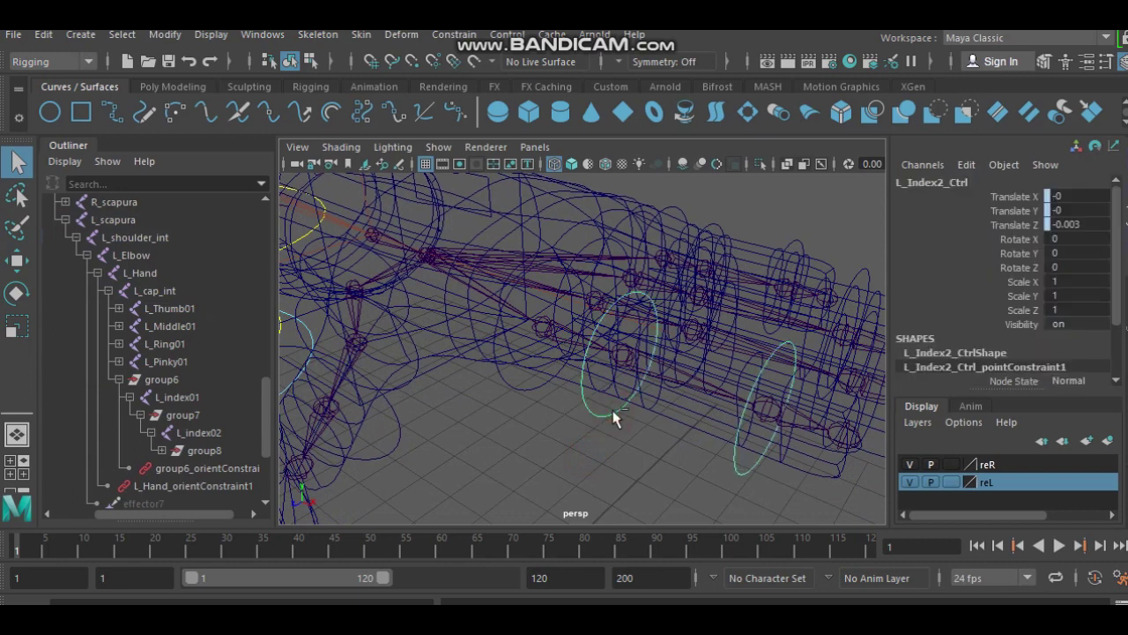
pyautogui.click(185, 416)
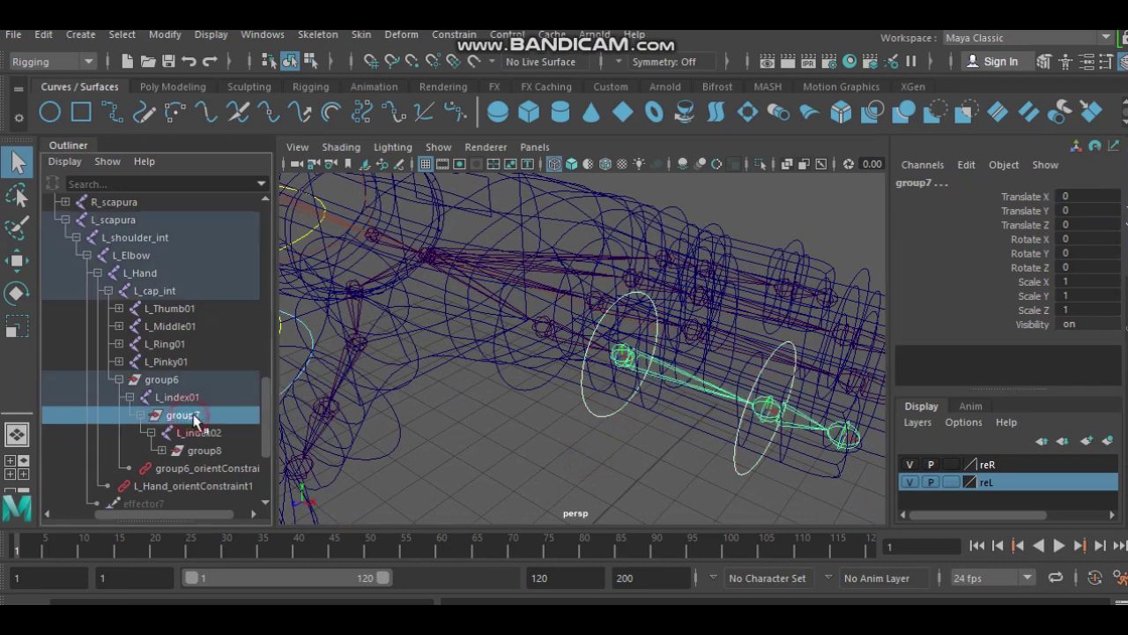
pyautogui.click(454, 34)
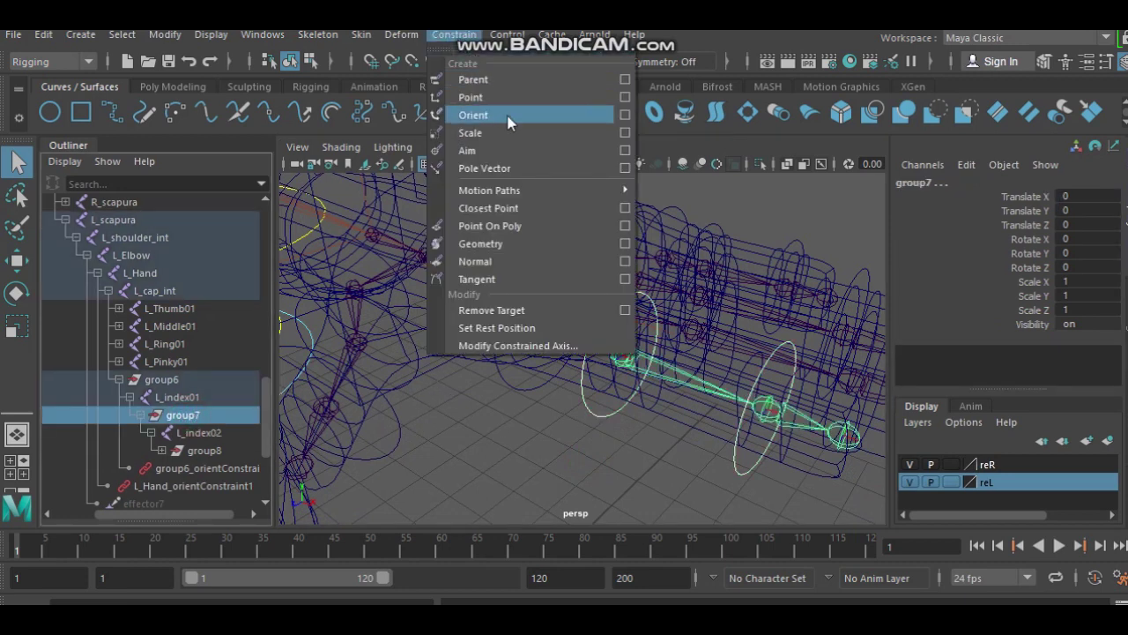
pyautogui.click(509, 114)
pyautogui.keyDown('alt'); pyautogui.moveTo(529, 334); pyautogui.dragTo(577, 374); pyautogui.keyUp('alt')
pyautogui.click(608, 433)
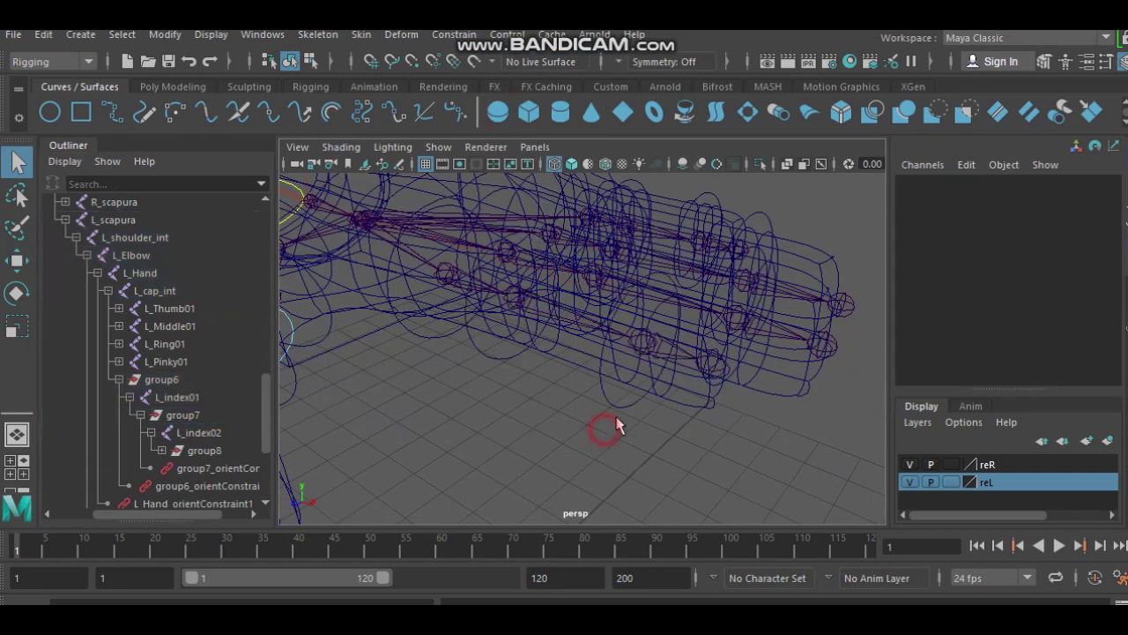
pyautogui.click(626, 408)
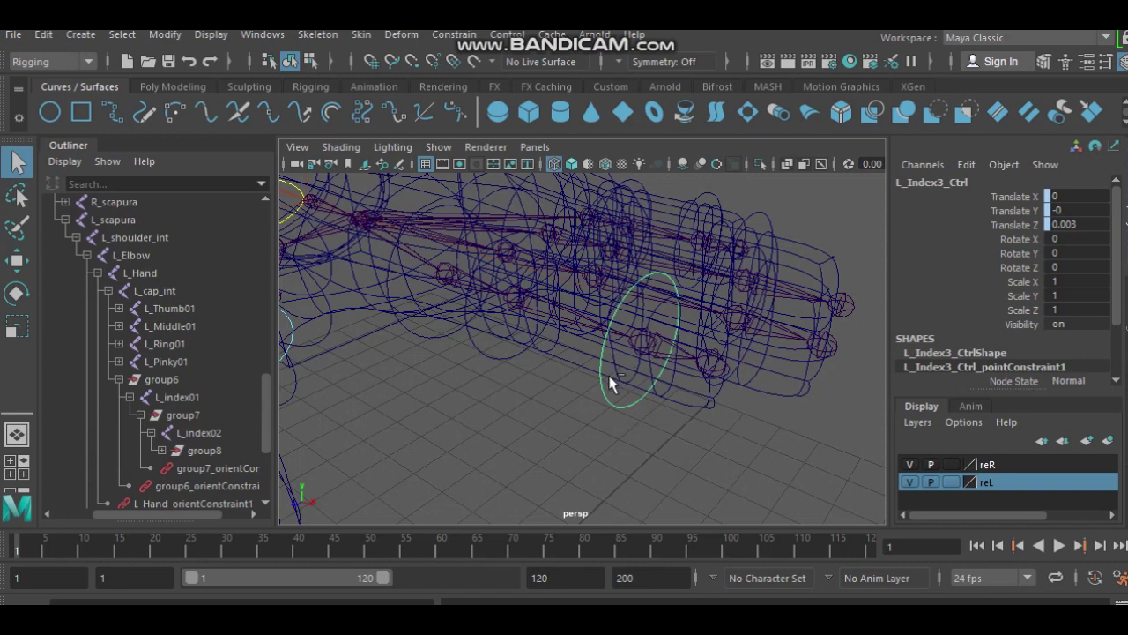
# Step: Orient-constrain group8 to L_Index3_Ctrl
pyautogui.click(215, 452)
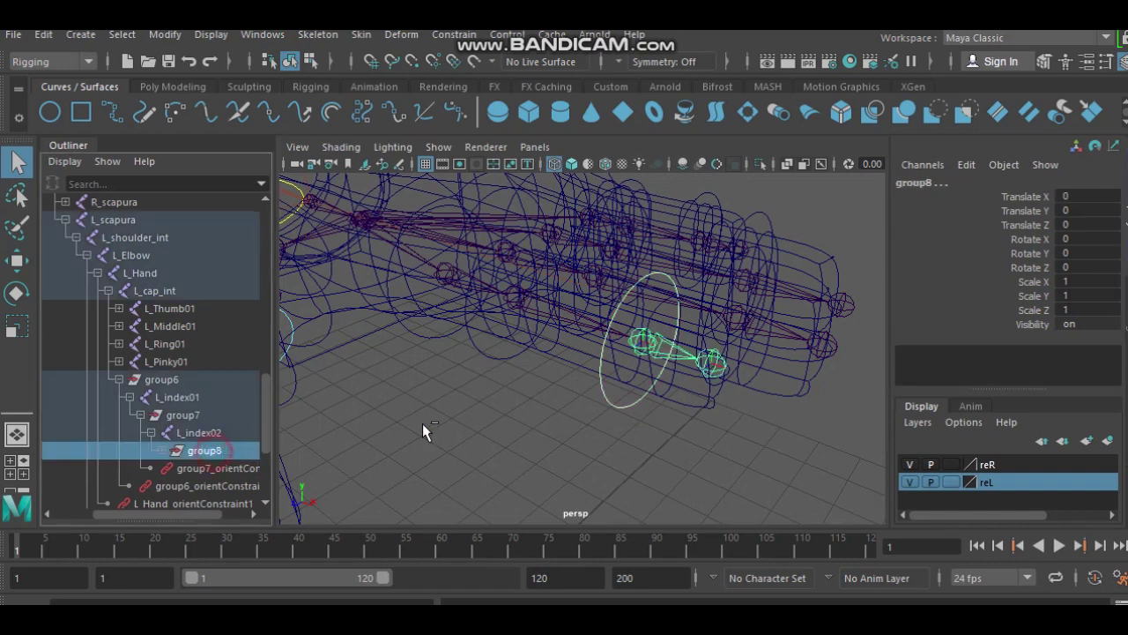
pyautogui.click(453, 35)
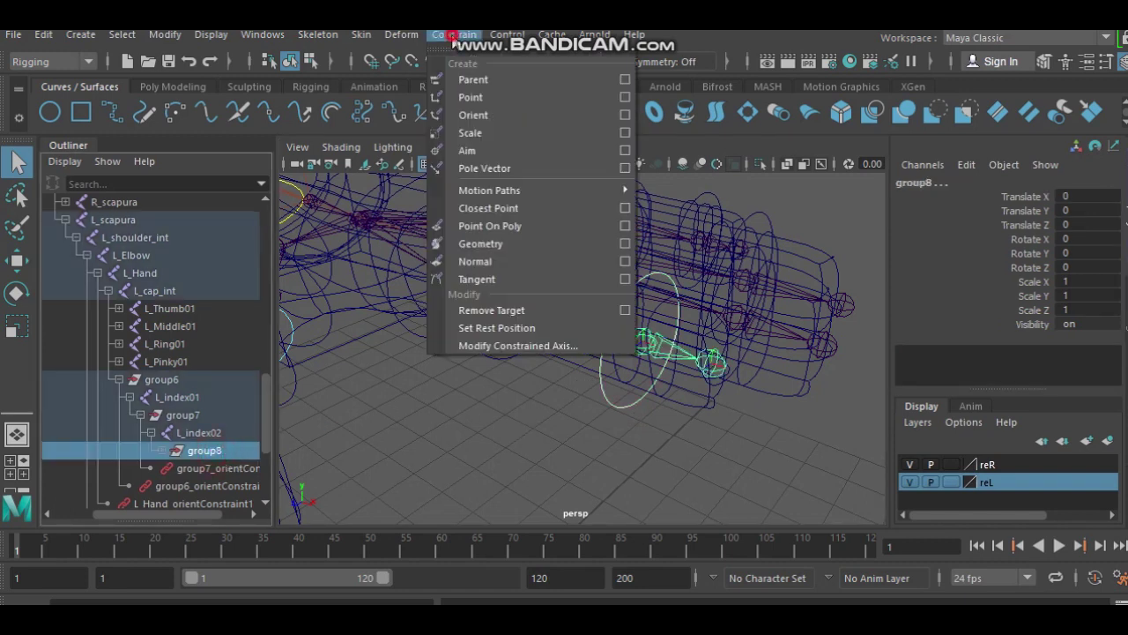
pyautogui.click(515, 116)
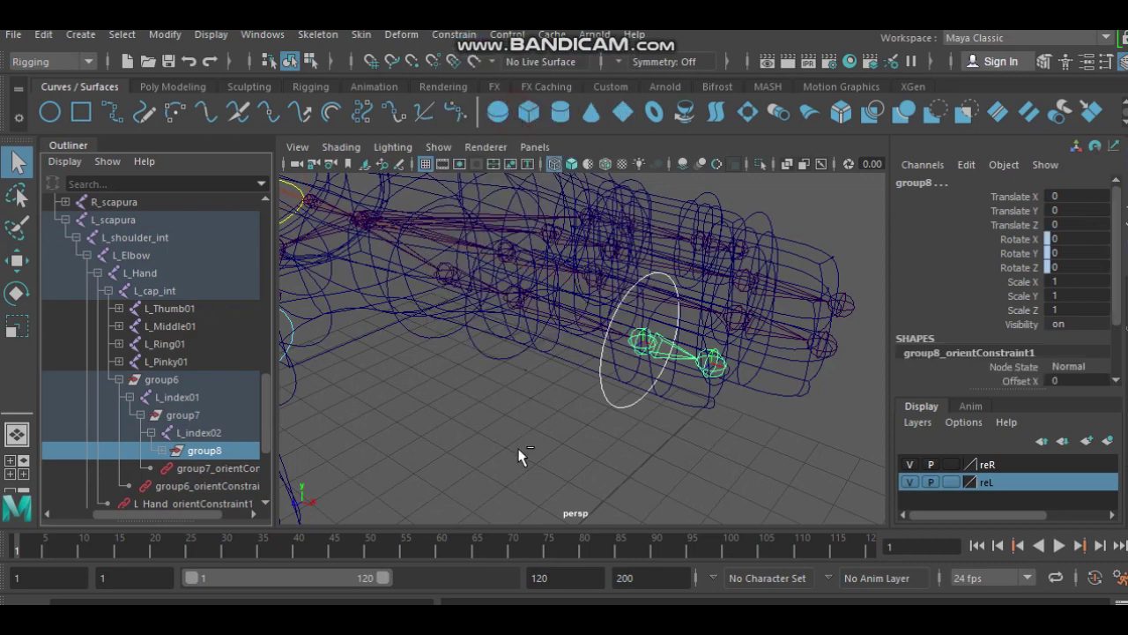
pyautogui.click(519, 452)
# Step: Rotate L_Index1_Ctrl to test the index finger bend
pyautogui.click(421, 337)
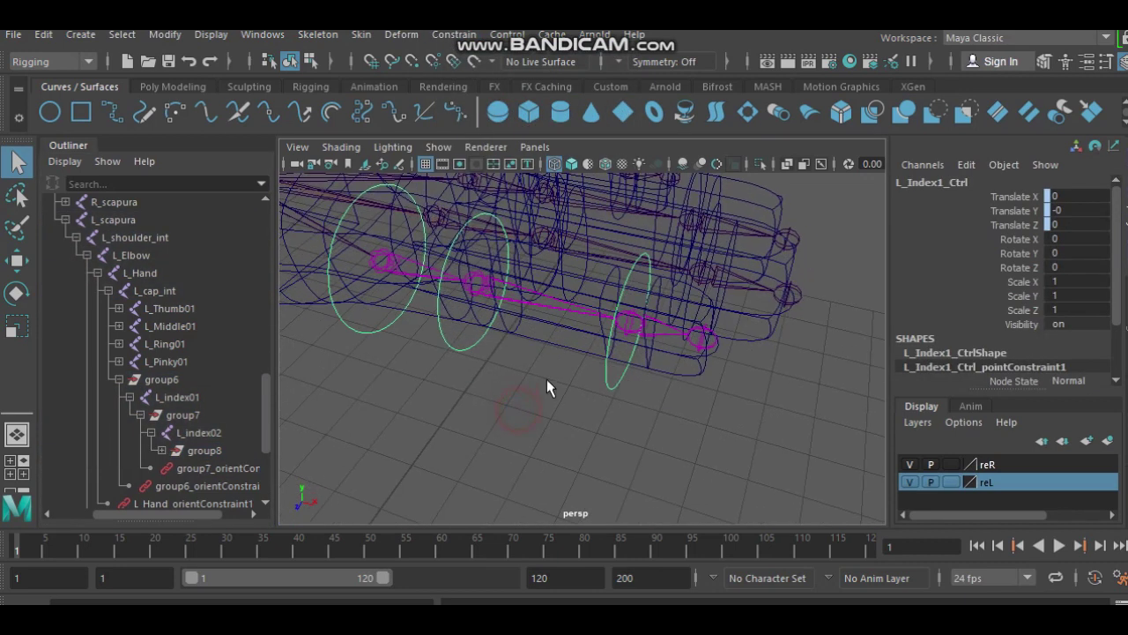
pyautogui.press('w')
pyautogui.press('e')
pyautogui.moveTo(450, 269)
pyautogui.keyDown('alt'); pyautogui.mouseDown()
pyautogui.moveTo(523, 414)
pyautogui.moveTo(574, 456)
pyautogui.moveTo(463, 352)
pyautogui.mouseUp(); pyautogui.keyUp('alt')
pyautogui.click(569, 456)
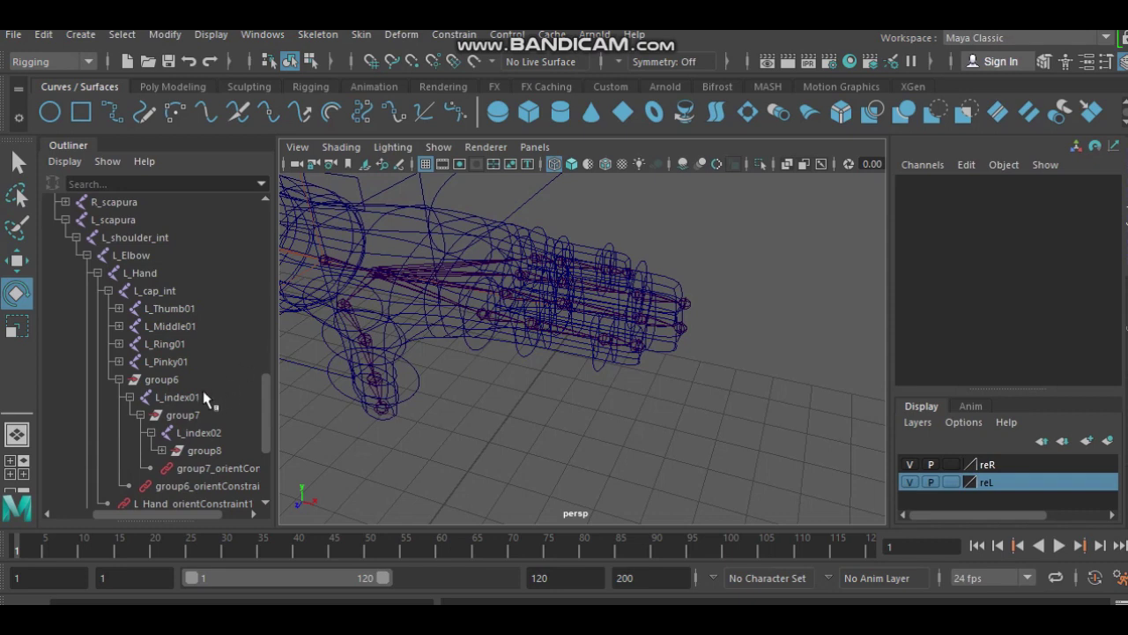
# Step: Edit group6's pivot and point-snap it onto the L_index01 joint in the top view
pyautogui.click(192, 381)
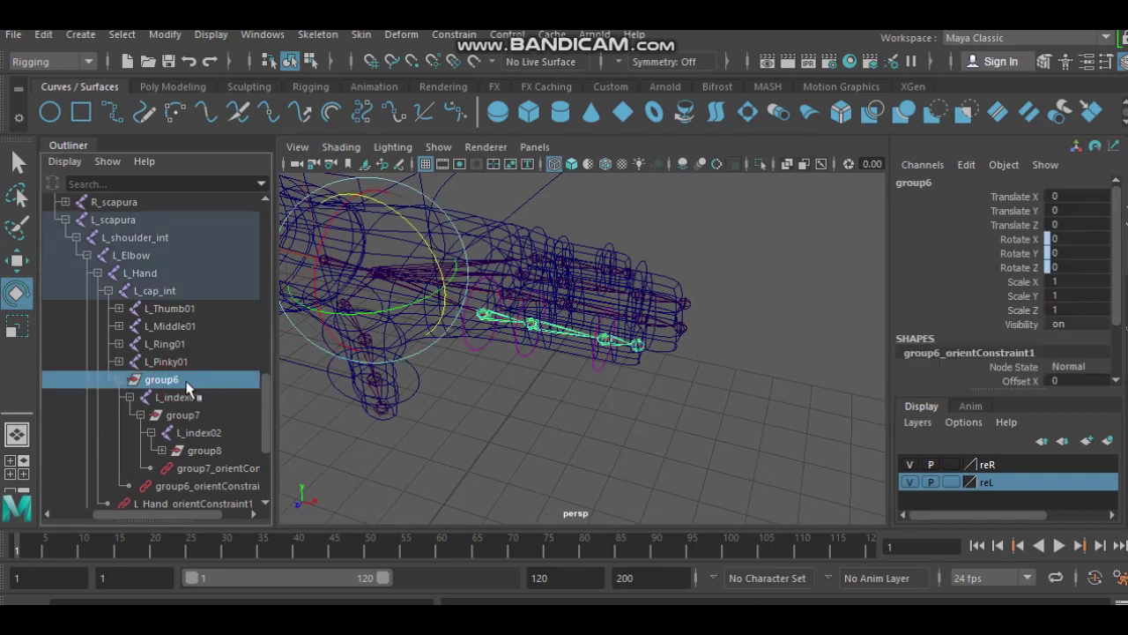
pyautogui.press('w')
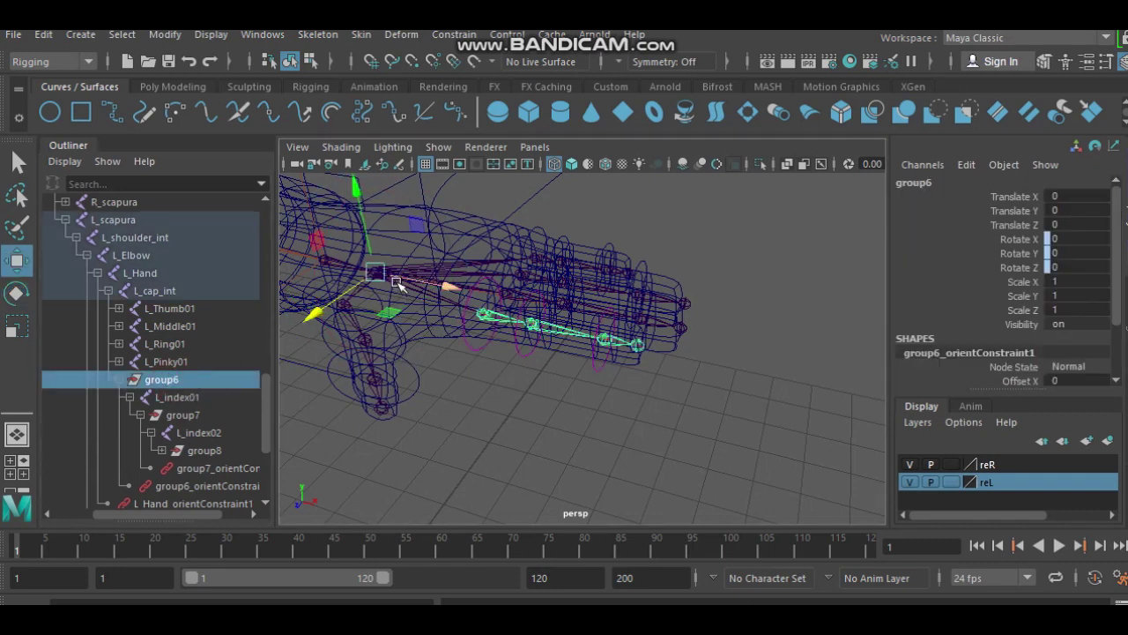
pyautogui.press('d')
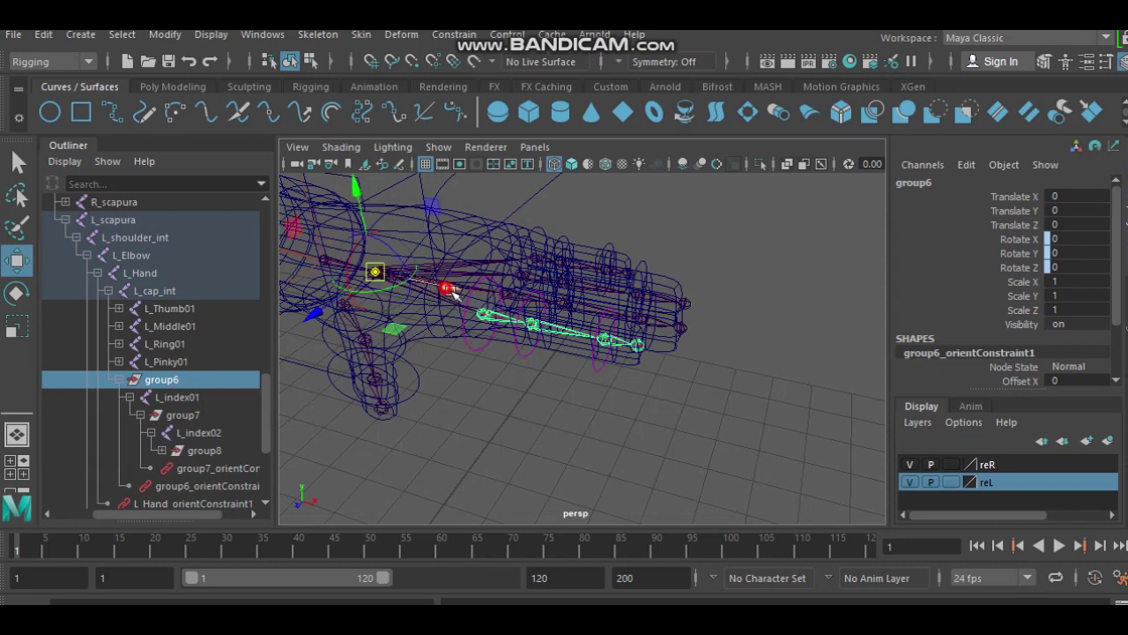
pyautogui.moveTo(440, 304); pyautogui.dragTo(551, 341)
pyautogui.press('space')
pyautogui.press('space')
pyautogui.keyDown('alt'); pyautogui.moveTo(474, 293); pyautogui.dragTo(562, 283, button='middle'); pyautogui.keyUp('alt')
pyautogui.moveTo(493, 266); pyautogui.dragTo(550, 266)
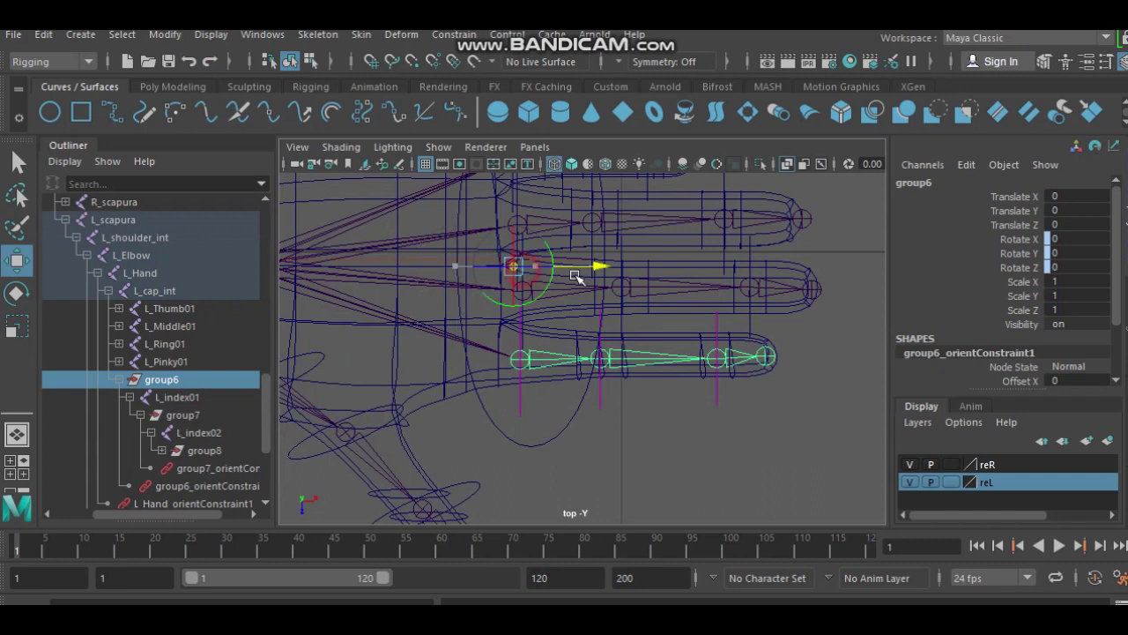
pyautogui.moveTo(509, 326); pyautogui.dragTo(510, 419)
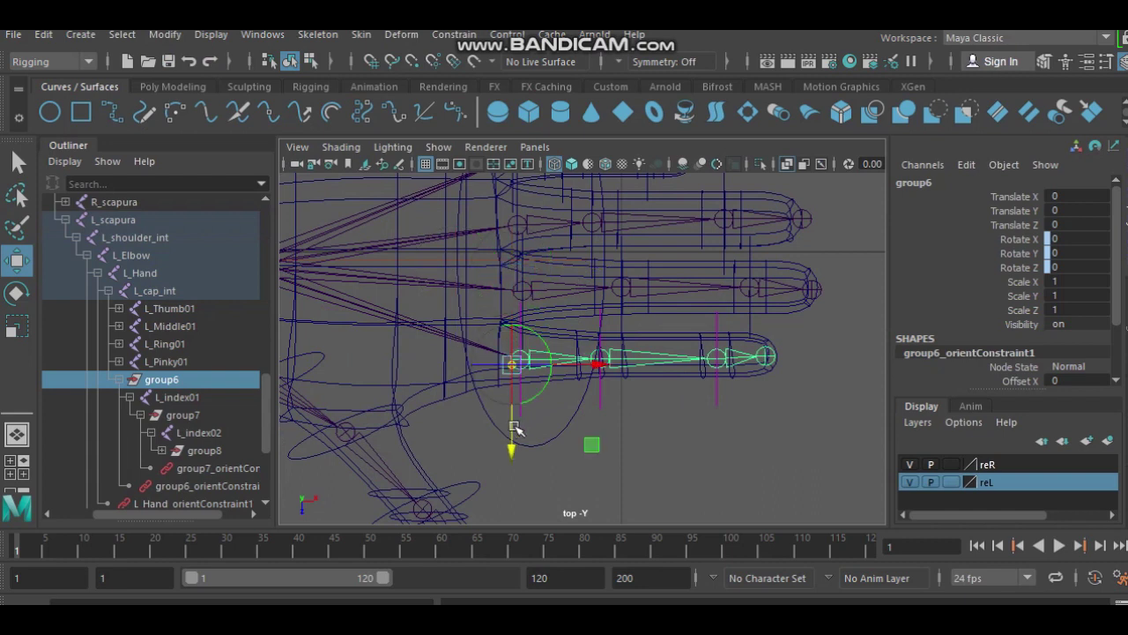
pyautogui.scroll(5, 582, 339)
pyautogui.keyDown('alt'); pyautogui.moveTo(608, 329); pyautogui.dragTo(687, 320, button='middle'); pyautogui.keyUp('alt')
pyautogui.press('v')
pyautogui.moveTo(543, 368); pyautogui.dragTo(581, 357)
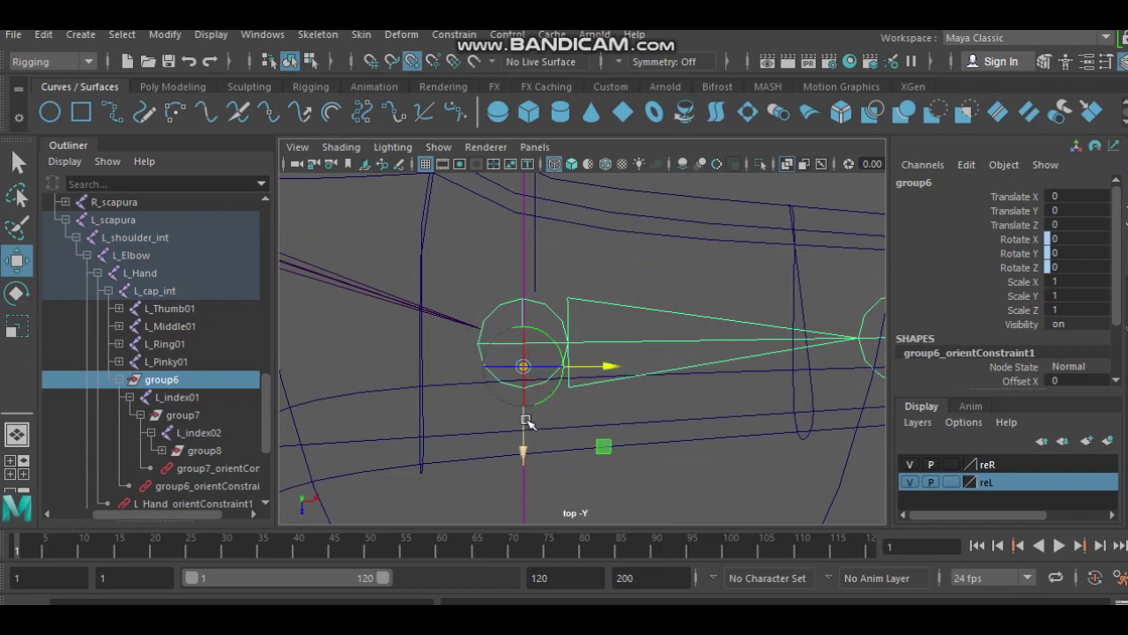
# Step: Snap group6's pivot up to L_index01's height in the front view
pyautogui.press('space')
pyautogui.press('space')
pyautogui.scroll(3, 617, 352)
pyautogui.scroll(3, 737, 365)
pyautogui.scroll(2, 567, 378)
pyautogui.scroll(2, 604, 411)
pyautogui.scroll(2, 611, 328)
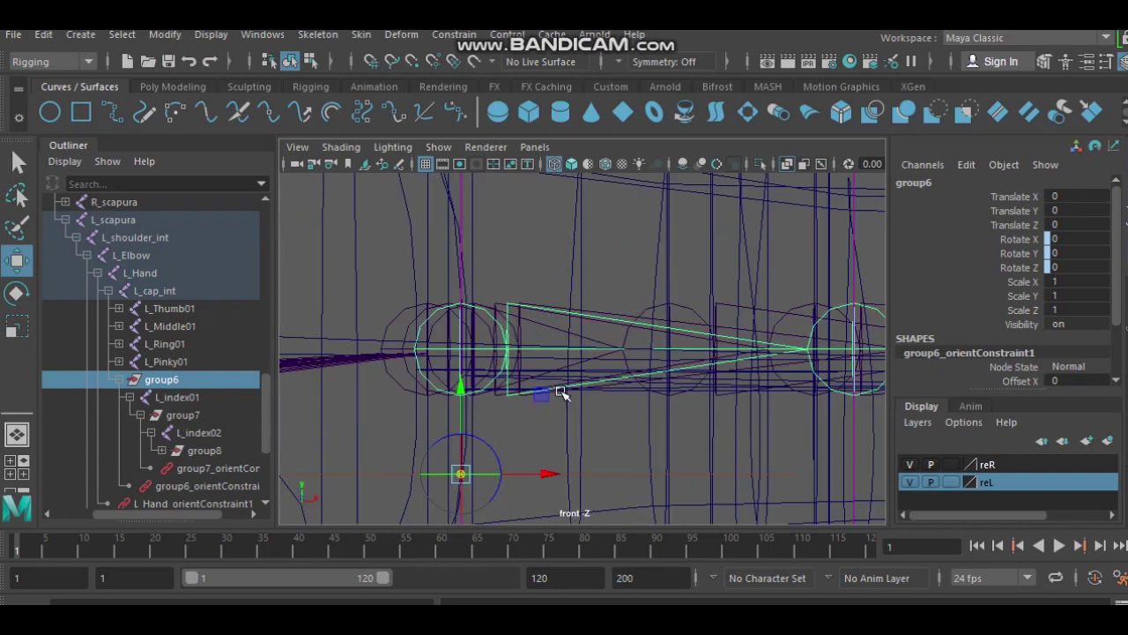
pyautogui.moveTo(460, 474); pyautogui.dragTo(469, 379)
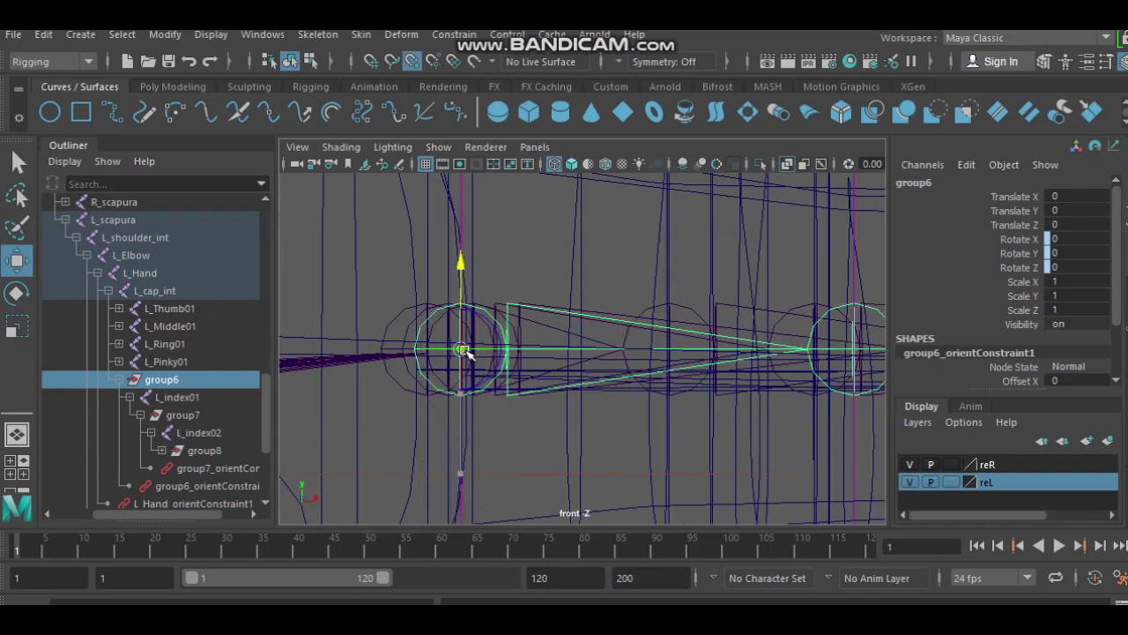
pyautogui.press('space')
pyautogui.press('space')
pyautogui.keyDown('alt'); pyautogui.moveTo(686, 270); pyautogui.dragTo(346, 321); pyautogui.keyUp('alt')
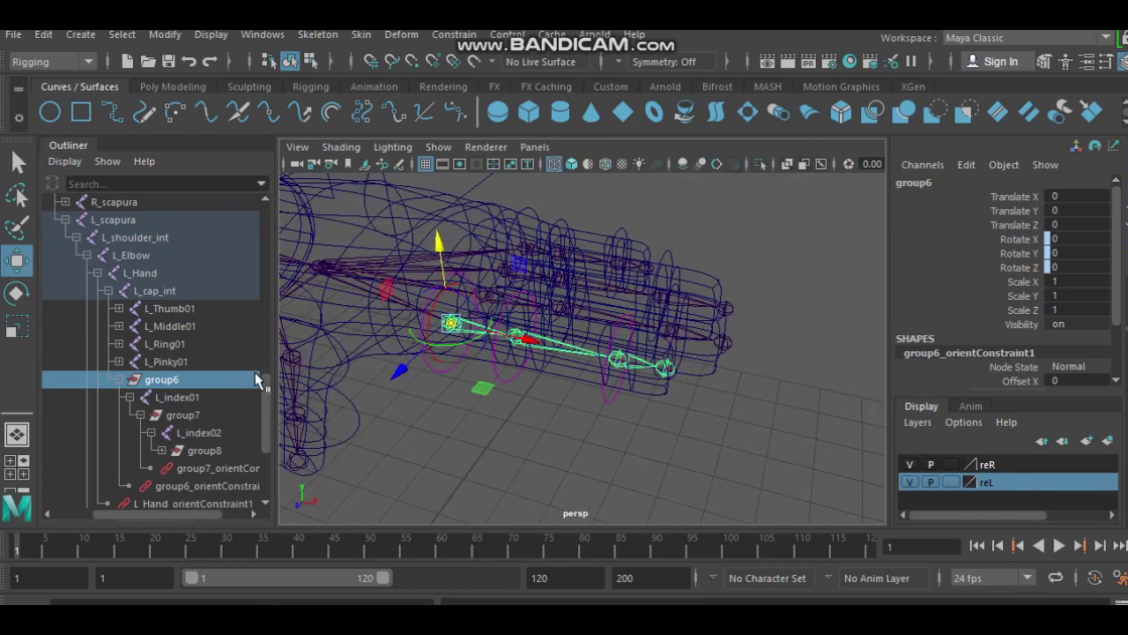
# Step: Point-snap group7's pivot onto its index joint in the top and front views
pyautogui.click(211, 420)
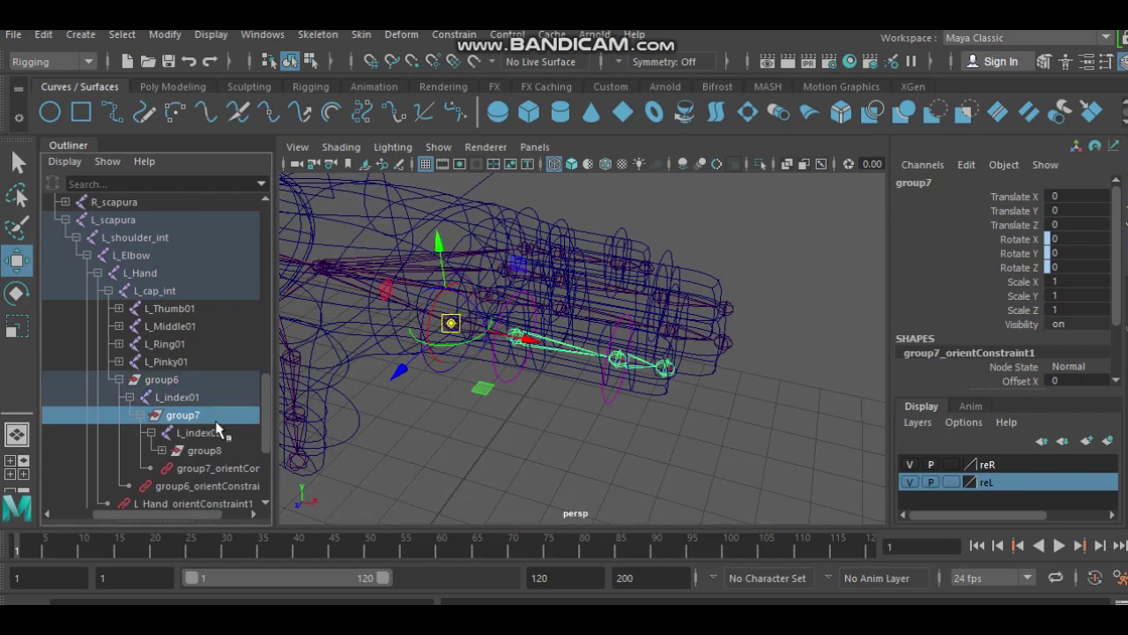
pyautogui.press('space')
pyautogui.press('space')
pyautogui.press('f')
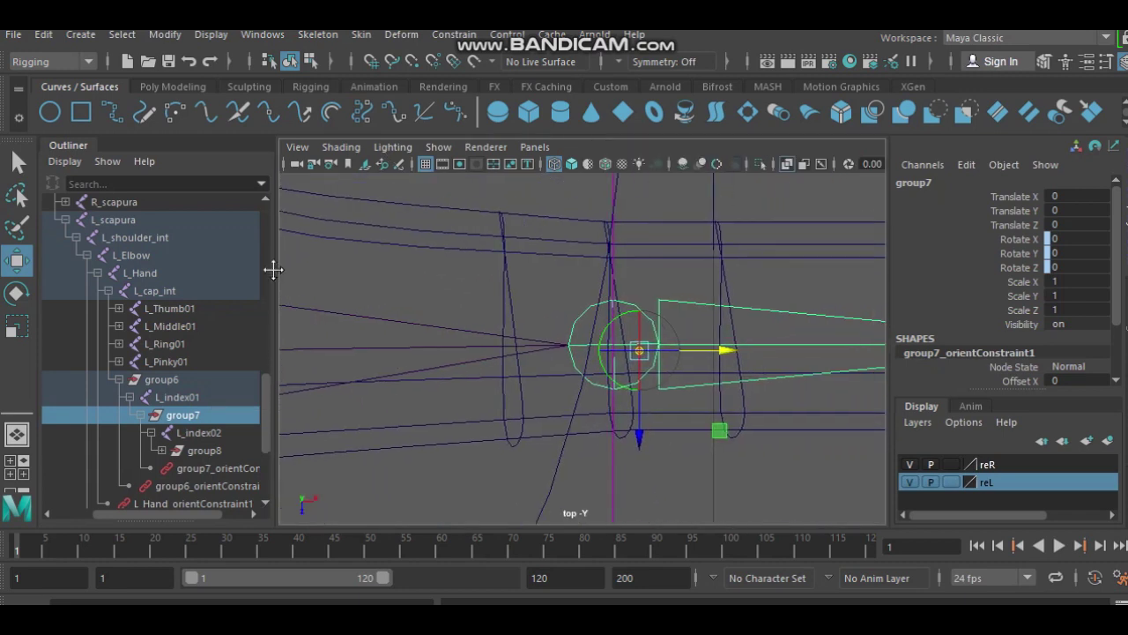
pyautogui.press('v')
pyautogui.moveTo(701, 343)
pyautogui.mouseDown()
pyautogui.moveTo(626, 355)
pyautogui.moveTo(592, 345)
pyautogui.mouseUp()
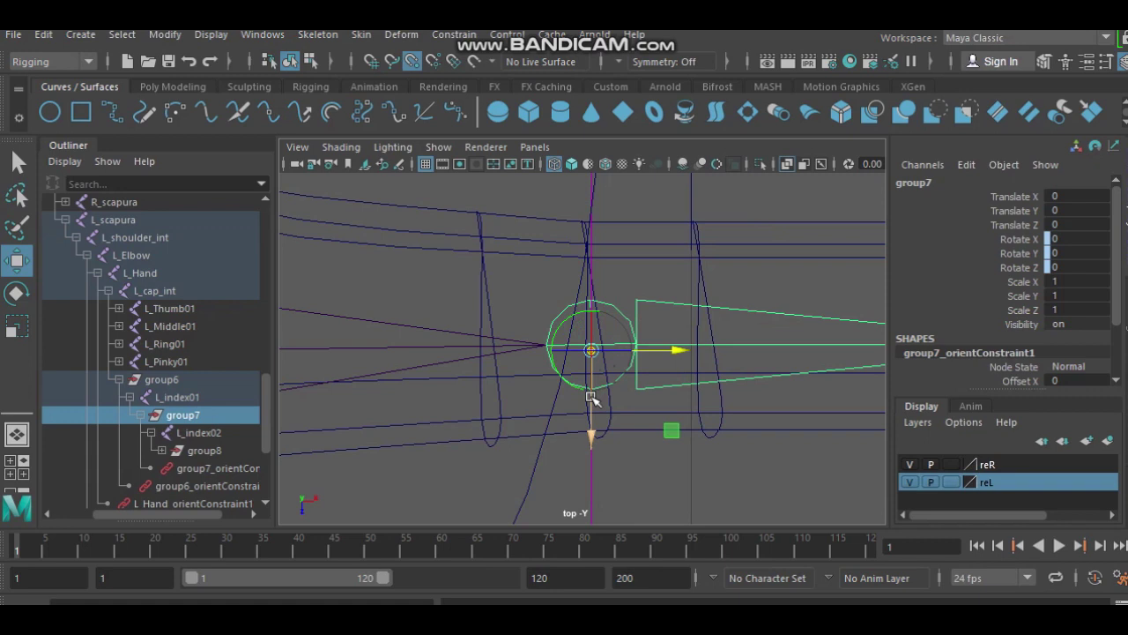
pyautogui.press('space')
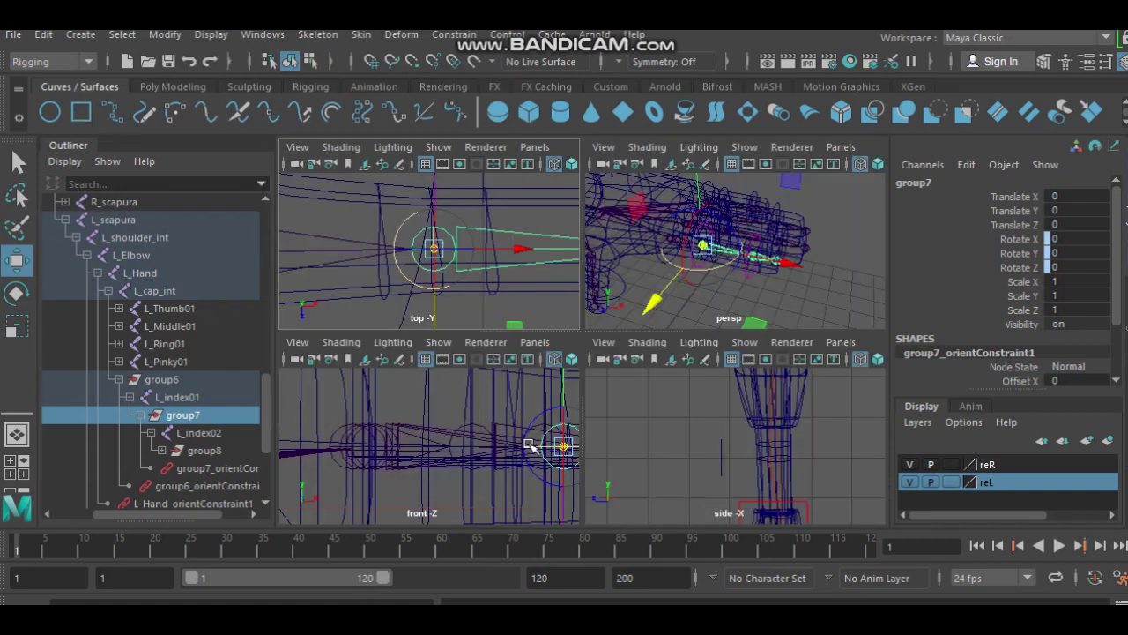
pyautogui.press('space')
pyautogui.press('f')
pyautogui.scroll(3, 619, 398)
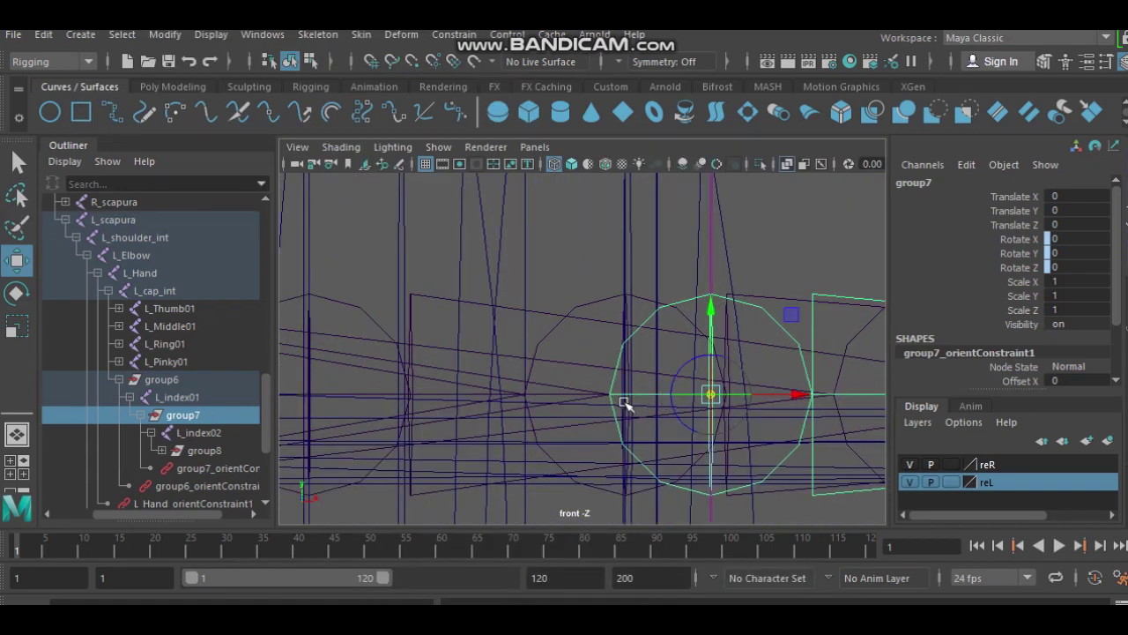
pyautogui.press('space')
pyautogui.press('space')
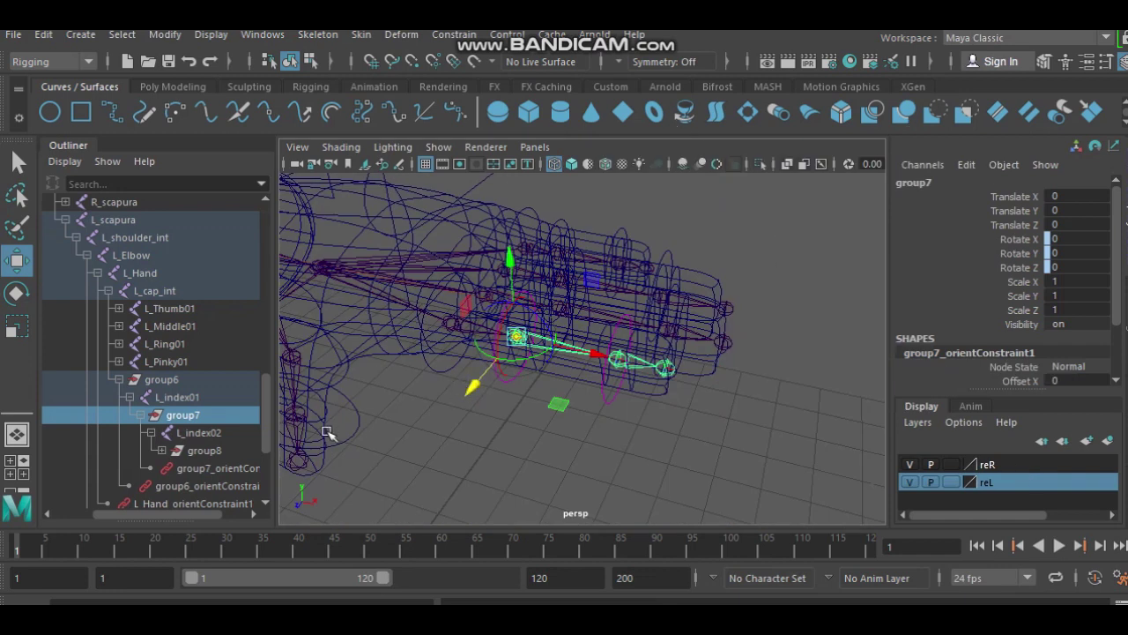
# Step: Point-snap group8's pivot onto its index joint in the top and front views
pyautogui.click(208, 451)
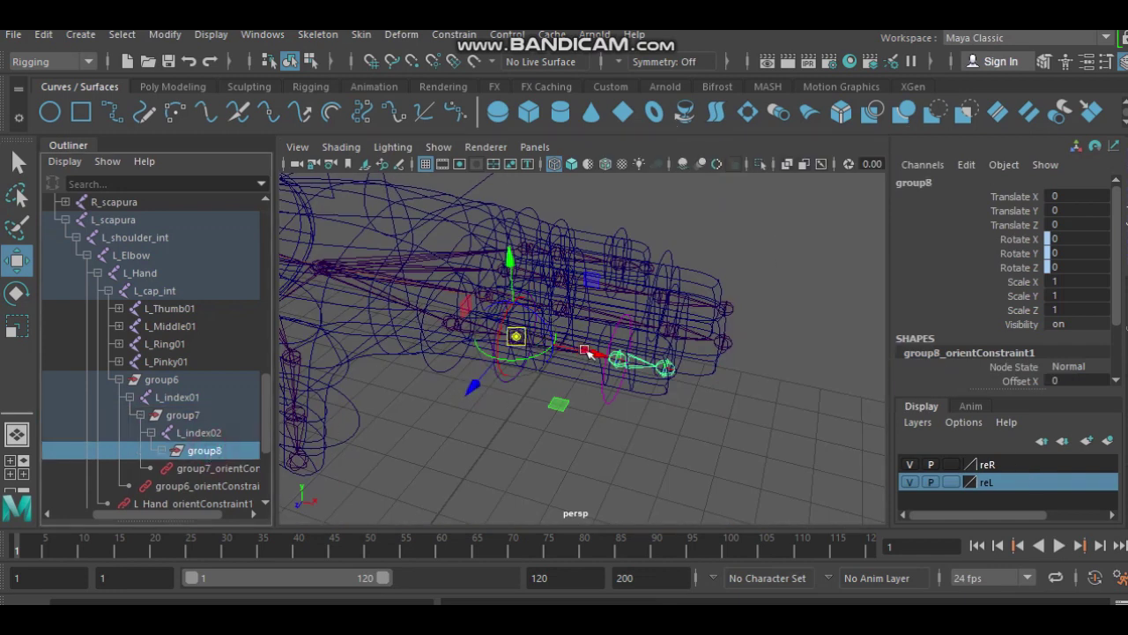
pyautogui.press('space')
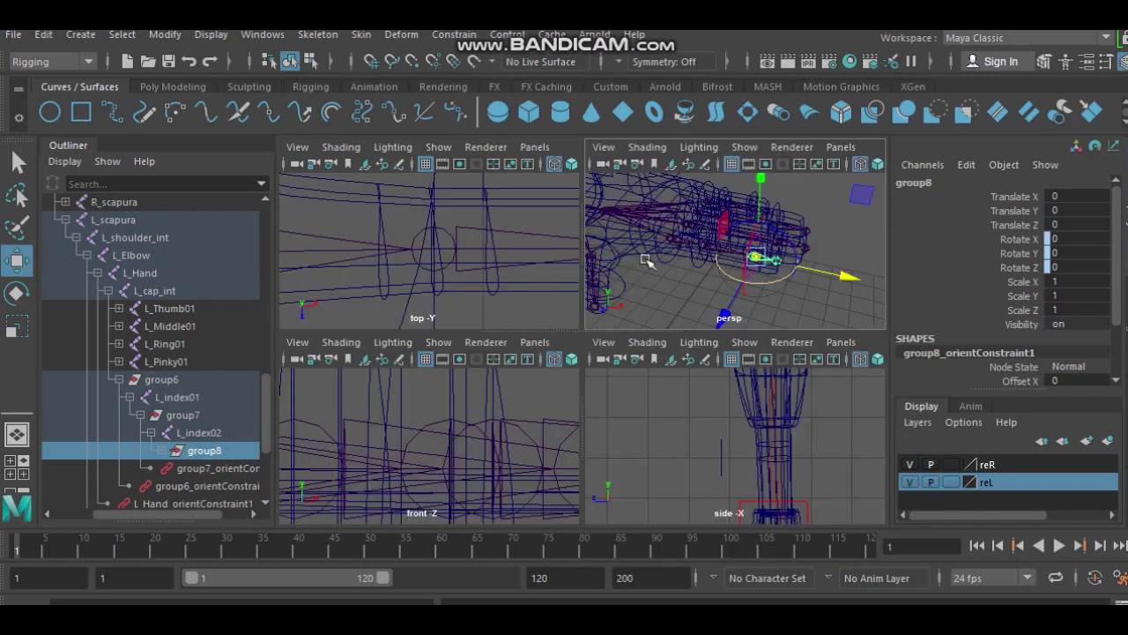
pyautogui.press('space')
pyautogui.press('f')
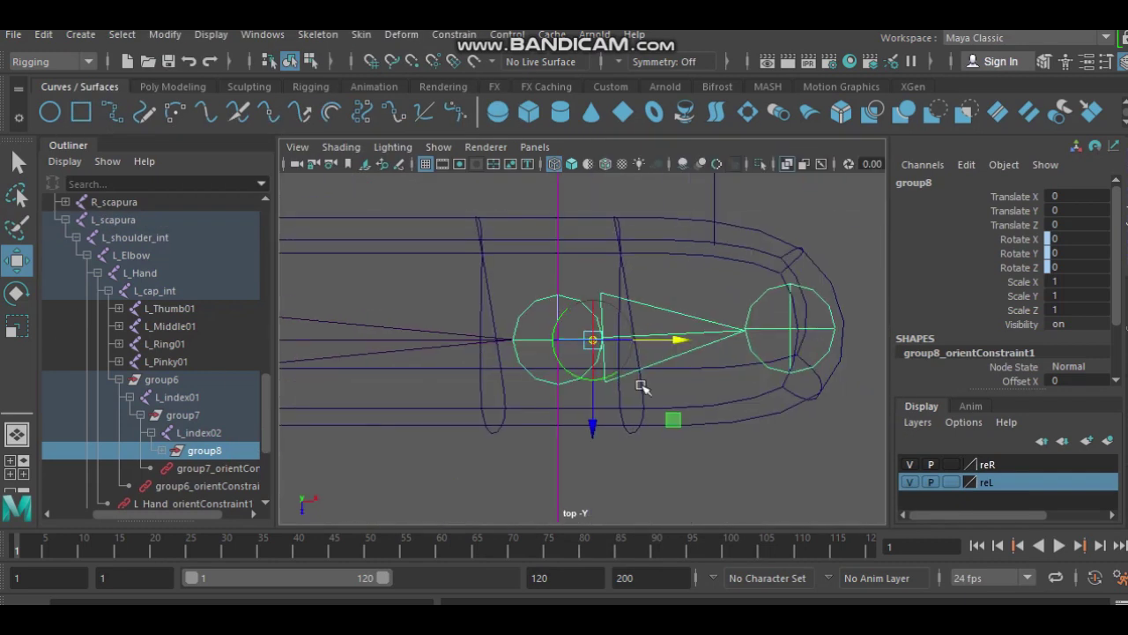
pyautogui.press('d')
pyautogui.moveTo(620, 344); pyautogui.dragTo(579, 344)
pyautogui.press('space')
pyautogui.press('space')
pyautogui.press('f')
pyautogui.press('space')
pyautogui.press('space')
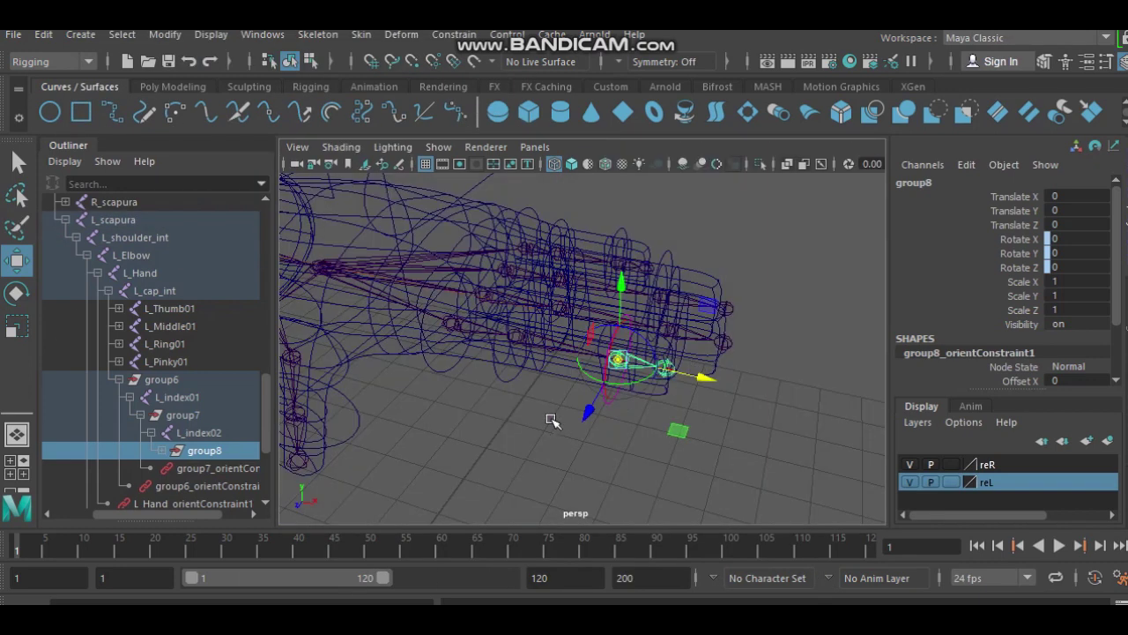
# Step: Rotate L_Index1_Ctrl to test the index finger bending from its joints
pyautogui.click(538, 427)
pyautogui.click(552, 342)
pyautogui.press('e')
pyautogui.moveTo(519, 326)
pyautogui.mouseDown()
pyautogui.moveTo(506, 304)
pyautogui.moveTo(624, 425)
pyautogui.moveTo(678, 418)
pyautogui.moveTo(636, 421)
pyautogui.mouseUp()
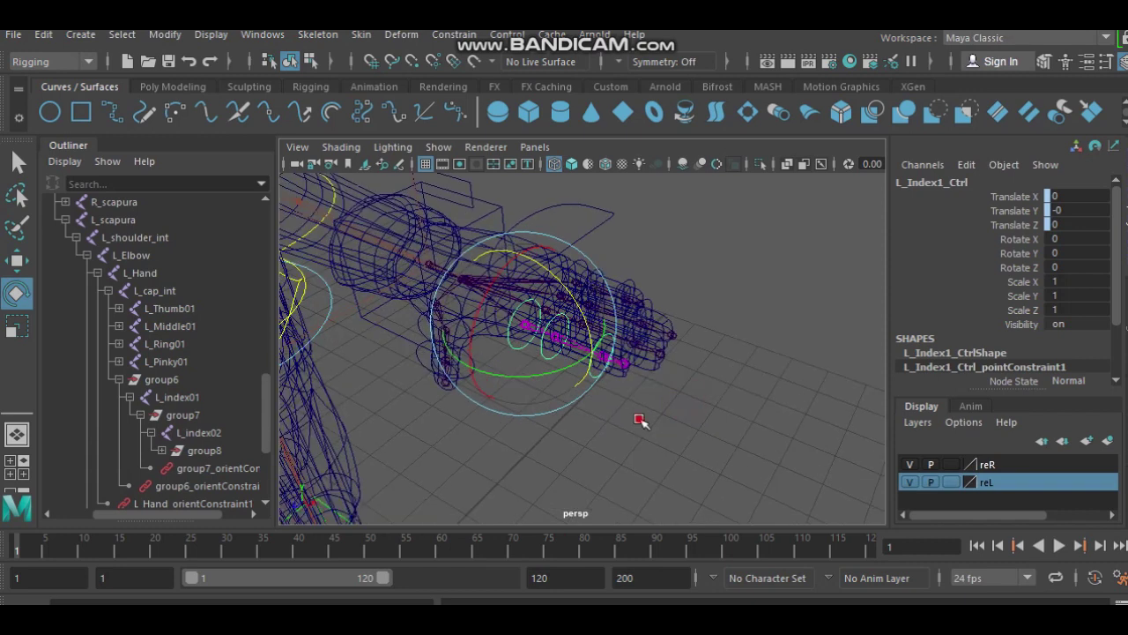
# Step: Clear the selection and zoom the perspective view in on the middle finger
pyautogui.click(634, 416)
pyautogui.scroll(2, 532, 374)
pyautogui.scroll(2, 561, 349)
pyautogui.scroll(2, 525, 316)
pyautogui.scroll(2, 498, 370)
pyautogui.keyDown('alt'); pyautogui.moveTo(491, 400); pyautogui.dragTo(486, 410, button='middle'); pyautogui.keyUp('alt')
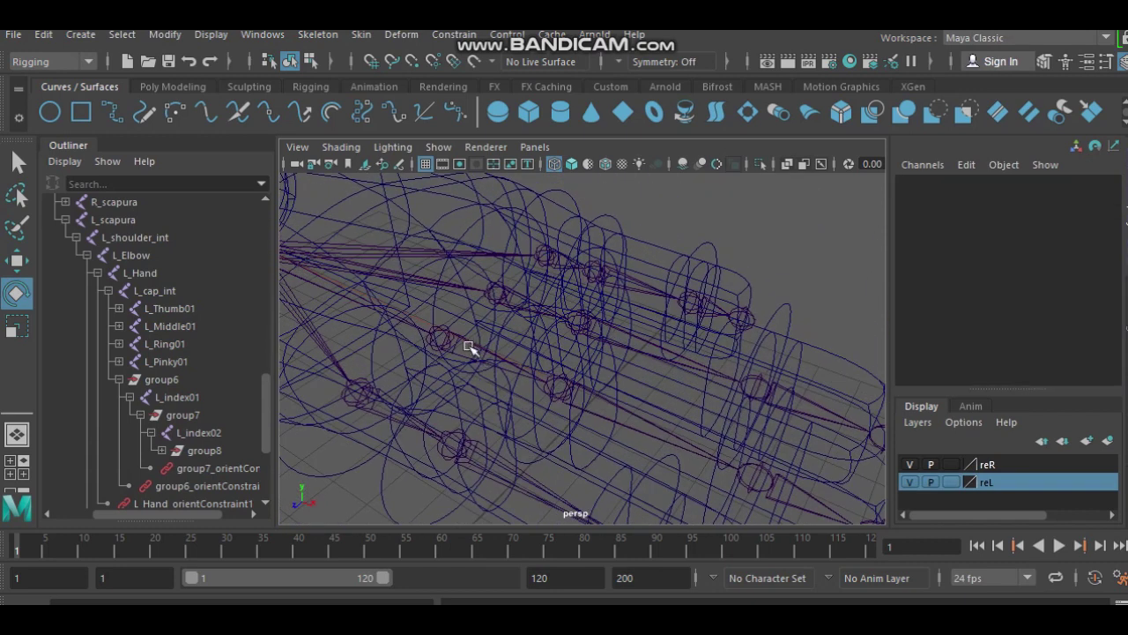
pyautogui.click(447, 337)
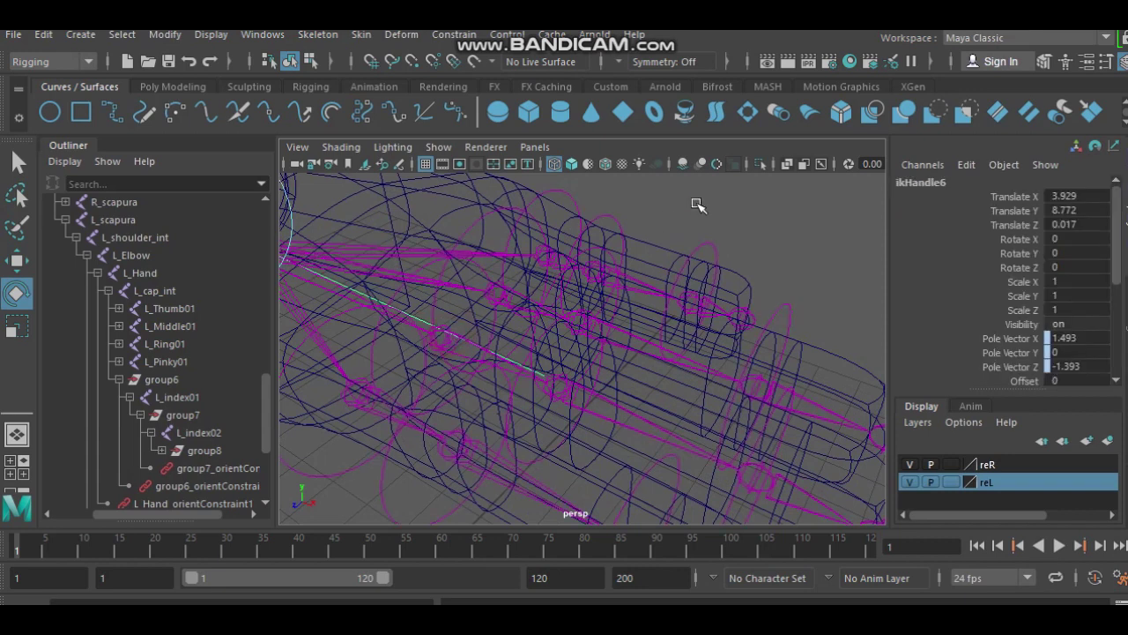
pyautogui.click(697, 205)
pyautogui.scroll(2, 529, 330)
# Step: Select L_Middle01 and expand L_Middle01, L_Middle02 and L_Middle03 in the Outliner
pyautogui.click(490, 320)
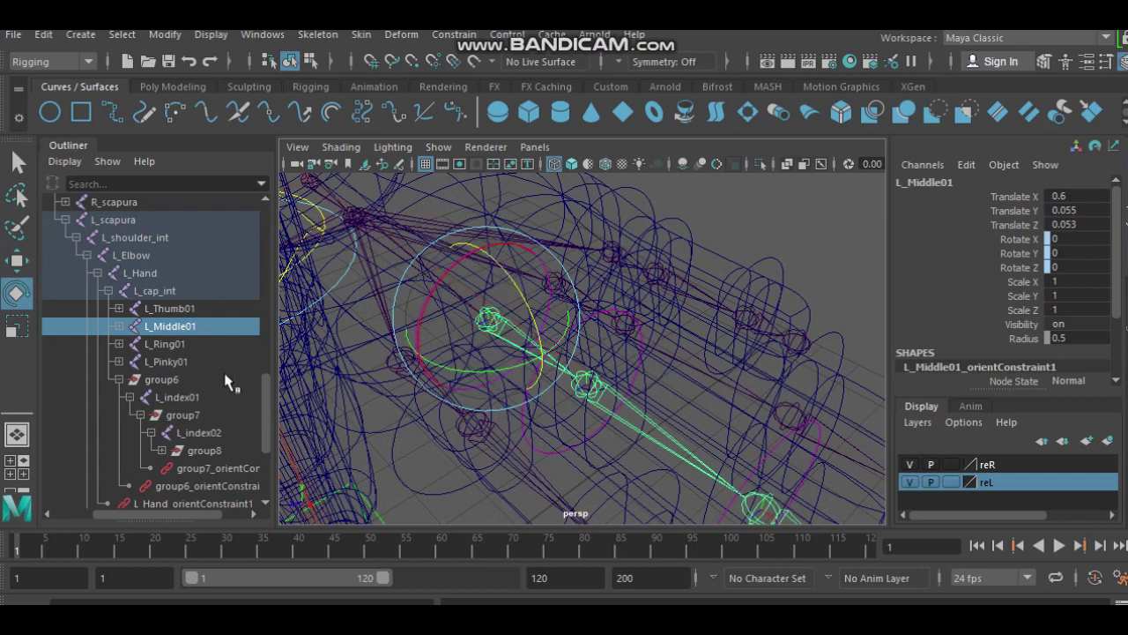
pyautogui.click(119, 326)
pyautogui.click(130, 343)
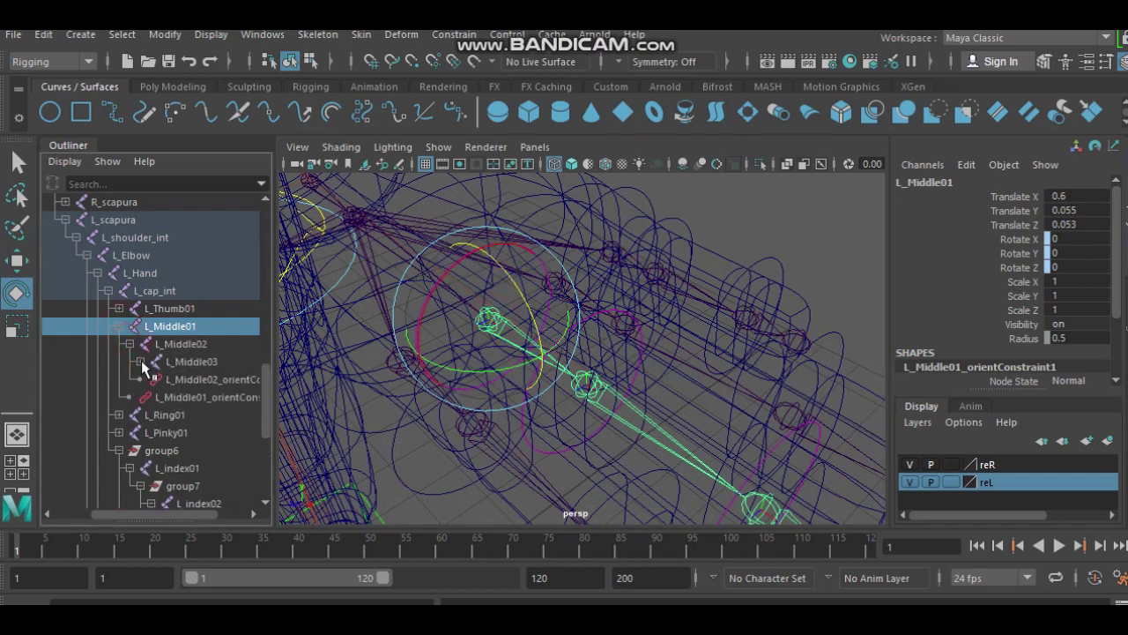
pyautogui.click(140, 362)
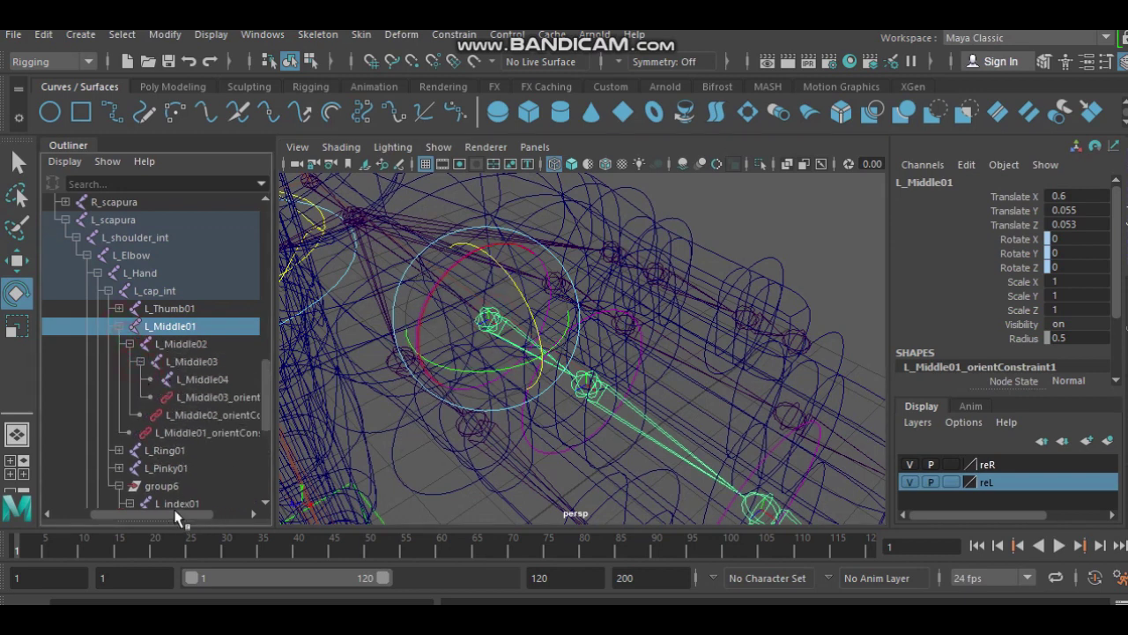
# Step: Delete the orient constraints on L_Middle03, L_Middle02 and L_Middle01
pyautogui.moveTo(176, 519); pyautogui.dragTo(215, 518)
pyautogui.click(154, 398)
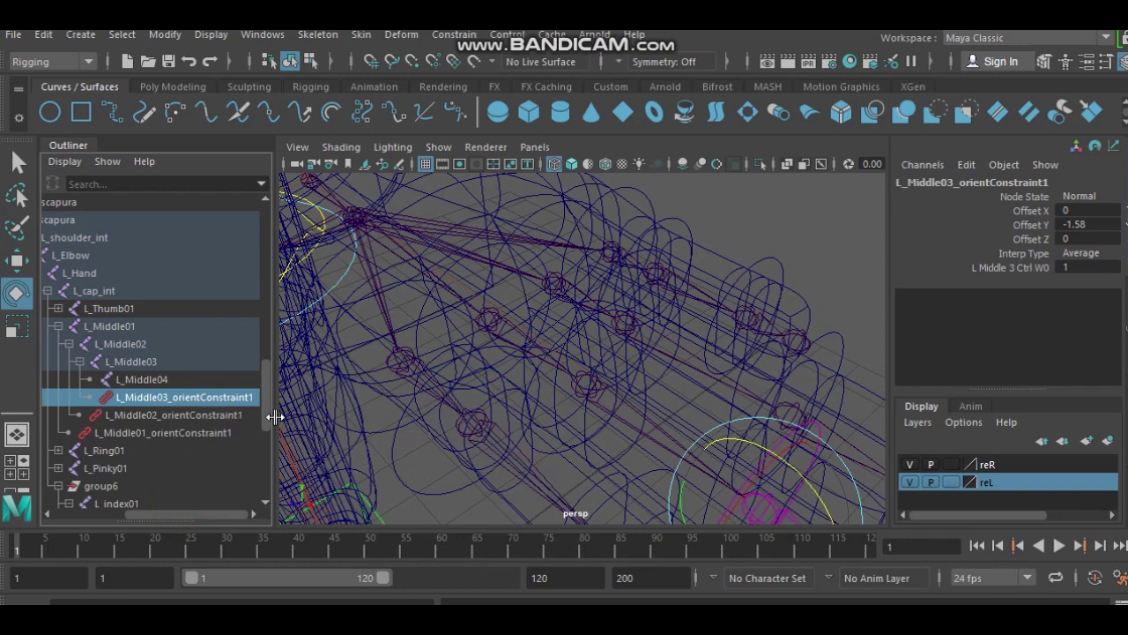
pyautogui.press('Delete')
pyautogui.click(147, 398)
pyautogui.press('Delete')
pyautogui.click(155, 397)
pyautogui.press('Delete')
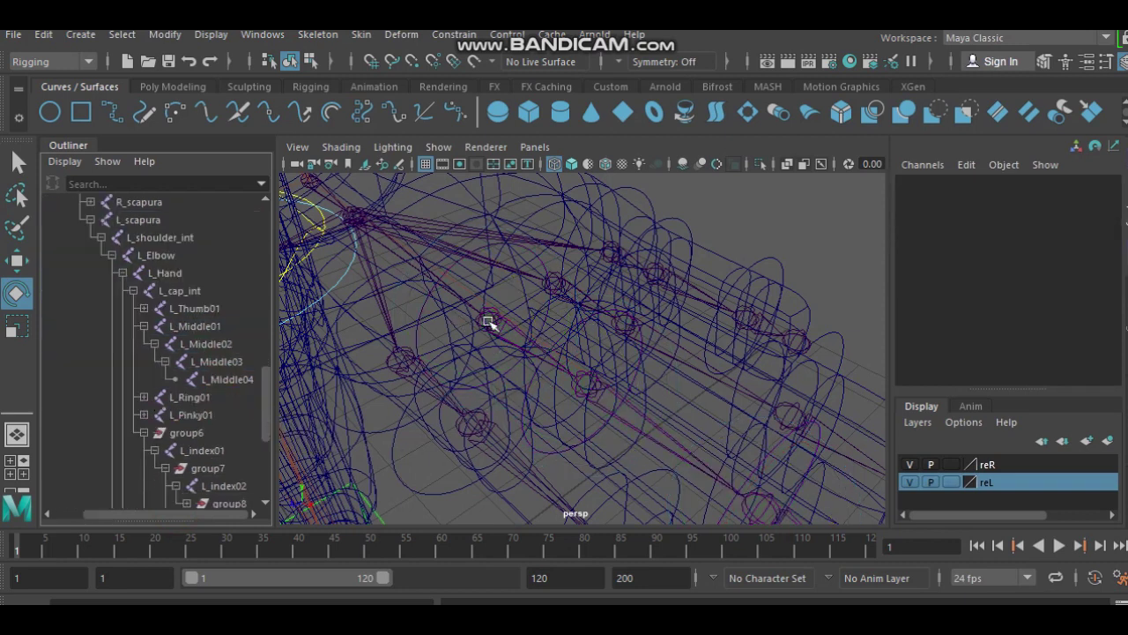
# Step: Group L_Middle01, L_Middle02 and L_Middle03 into offset groups group9, group10 and group11
pyautogui.click(491, 323)
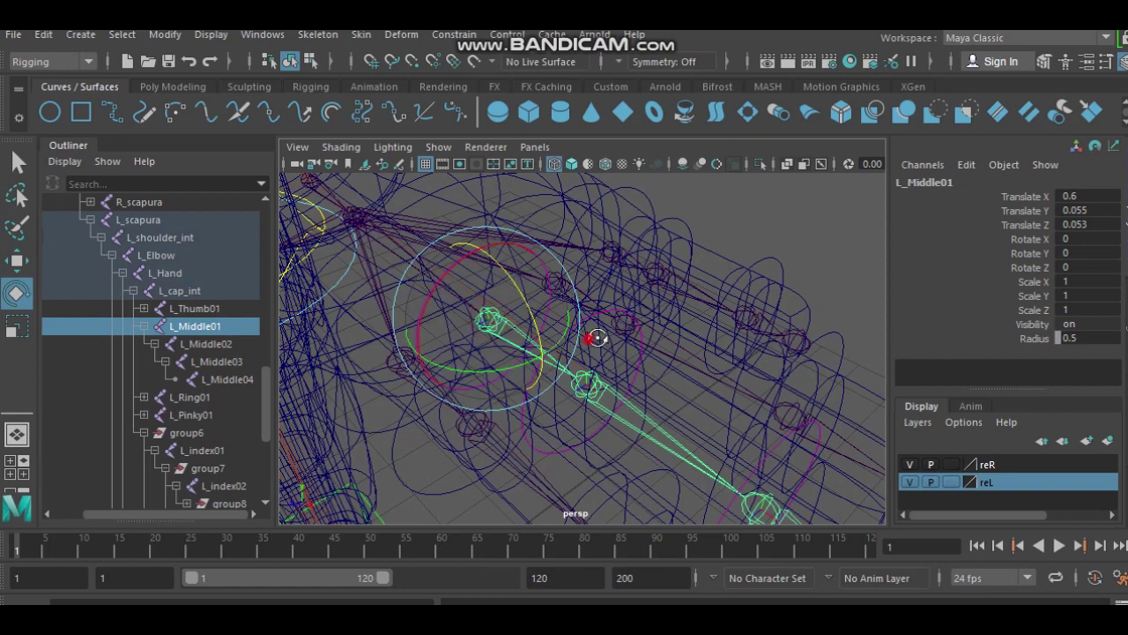
pyautogui.keyDown('alt'); pyautogui.moveTo(597, 335); pyautogui.dragTo(612, 337); pyautogui.keyUp('alt')
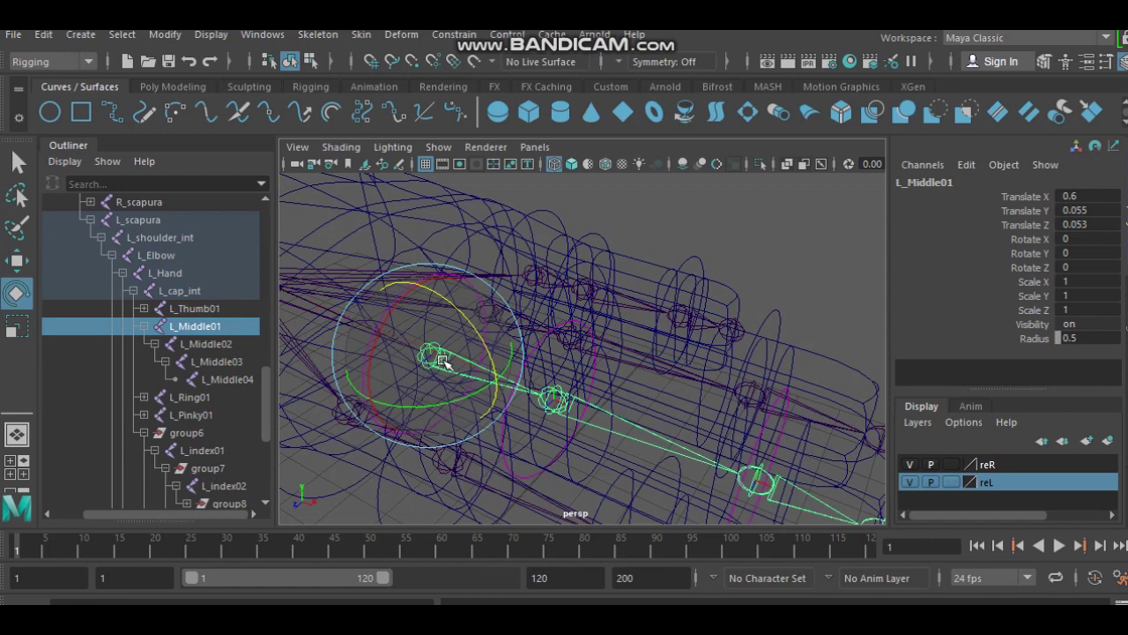
pyautogui.hotkey('ctrl', 'g')
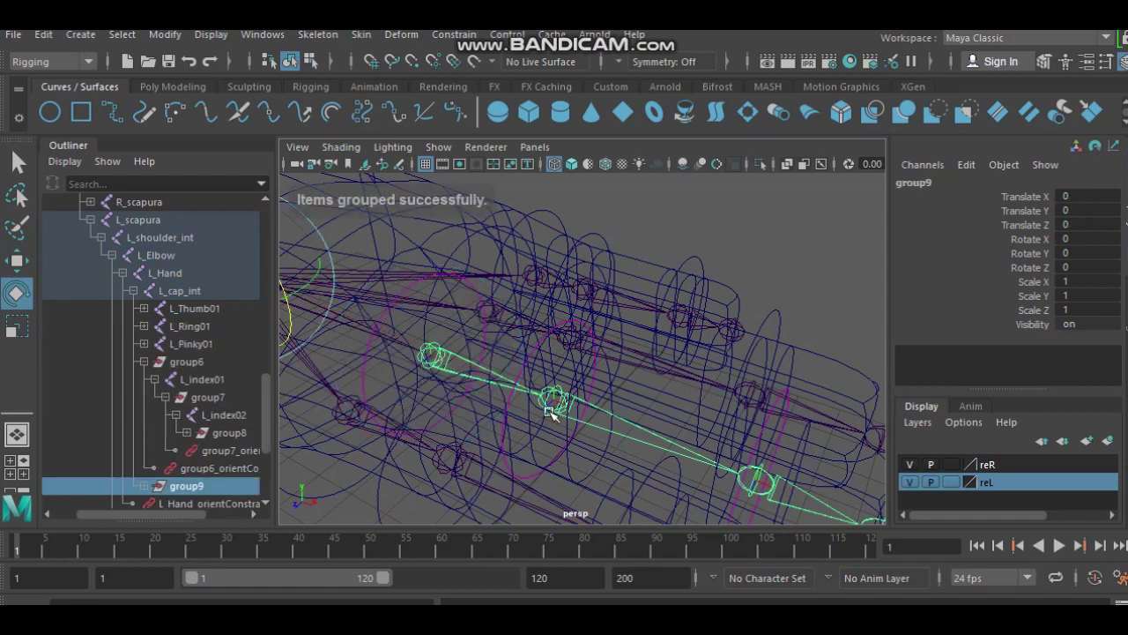
pyautogui.click(550, 412)
pyautogui.hotkey('ctrl', 'g')
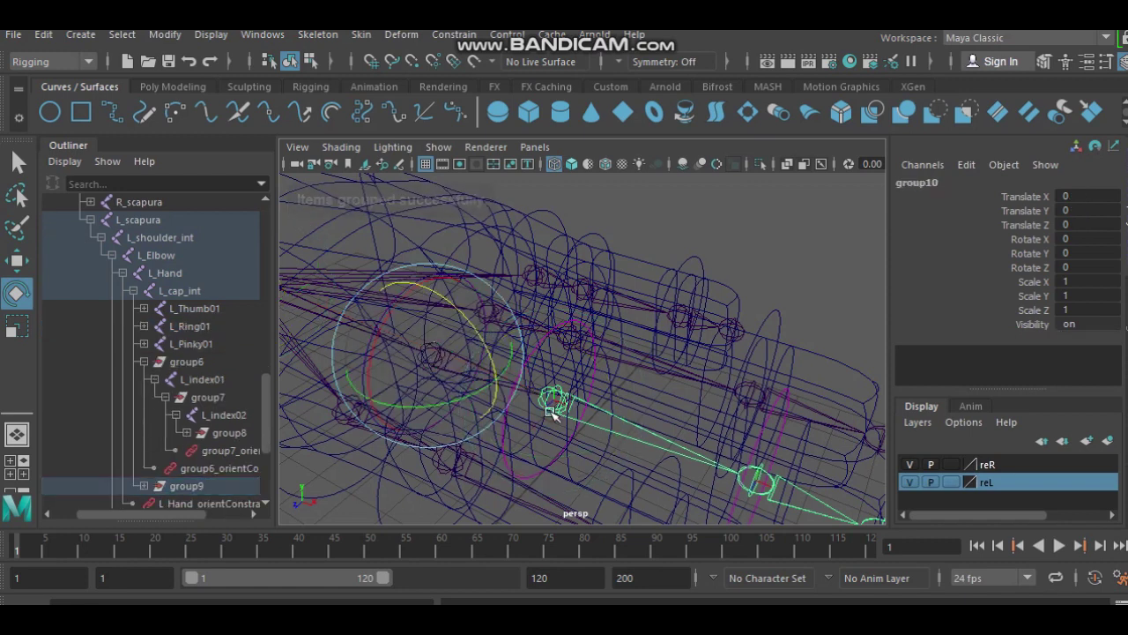
pyautogui.click(756, 488)
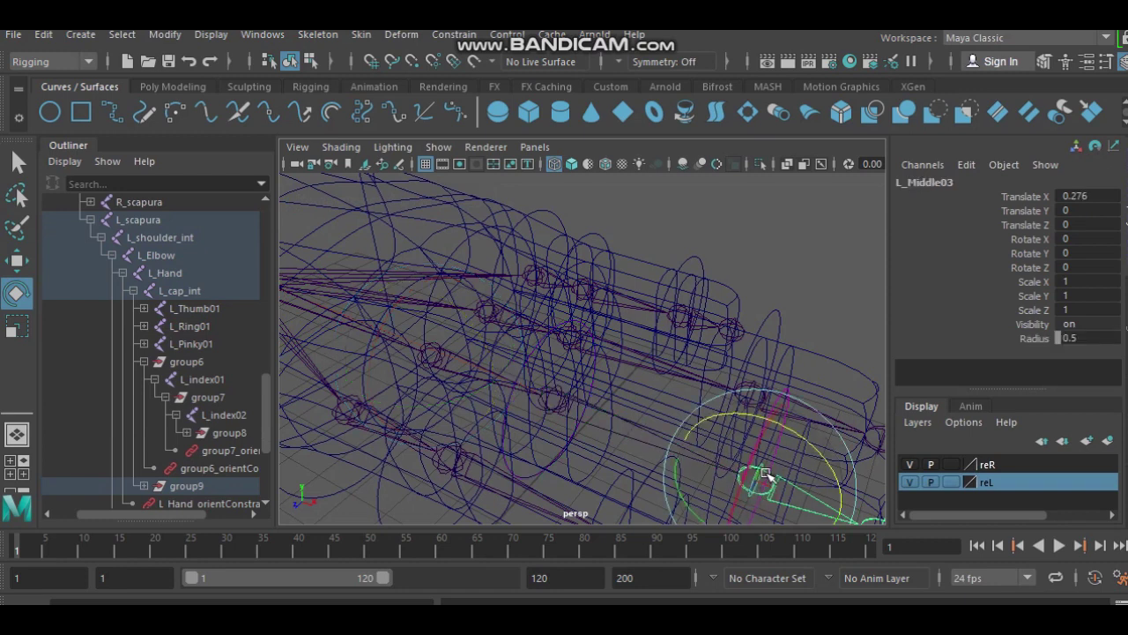
pyautogui.hotkey('ctrl', 'g')
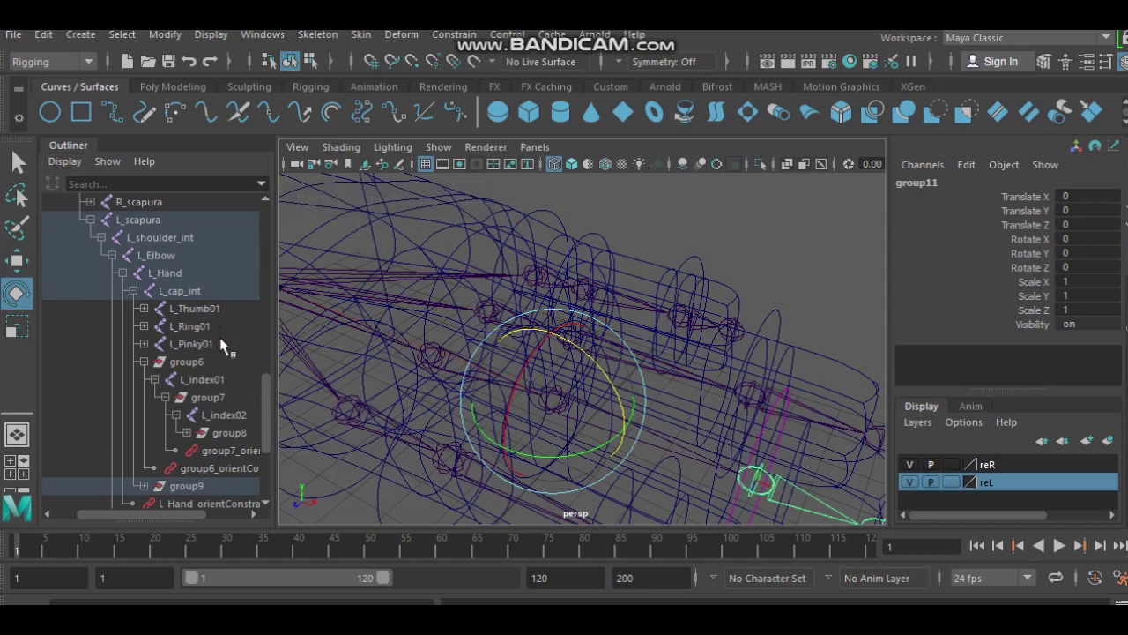
pyautogui.click(414, 352)
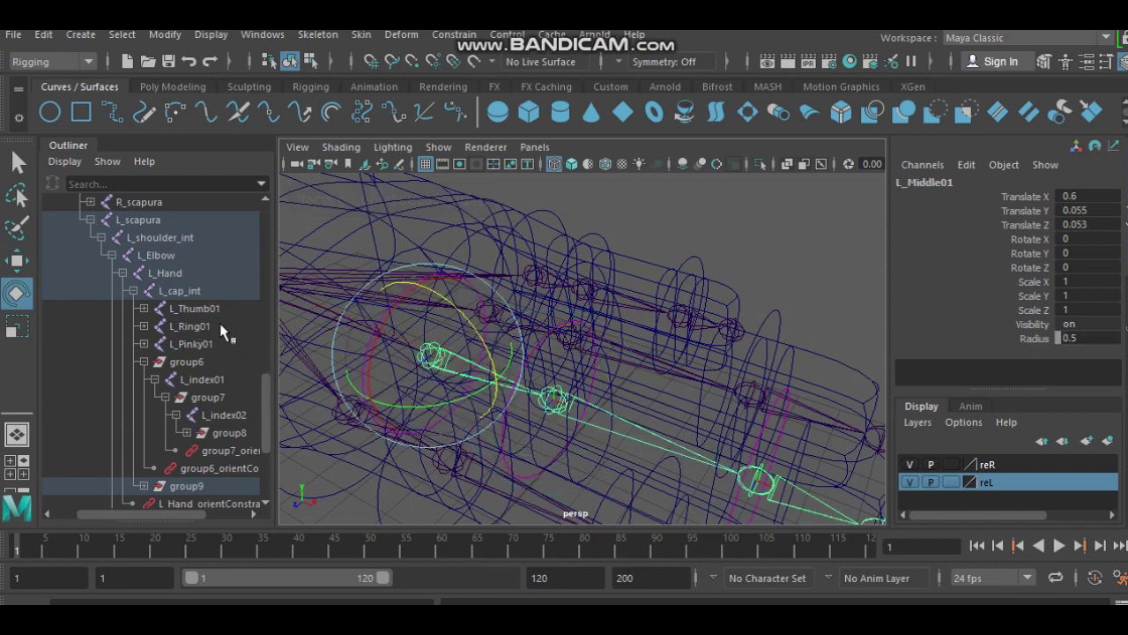
pyautogui.scroll(-3, 214, 357)
pyautogui.scroll(3, 216, 364)
pyautogui.scroll(-3, 226, 381)
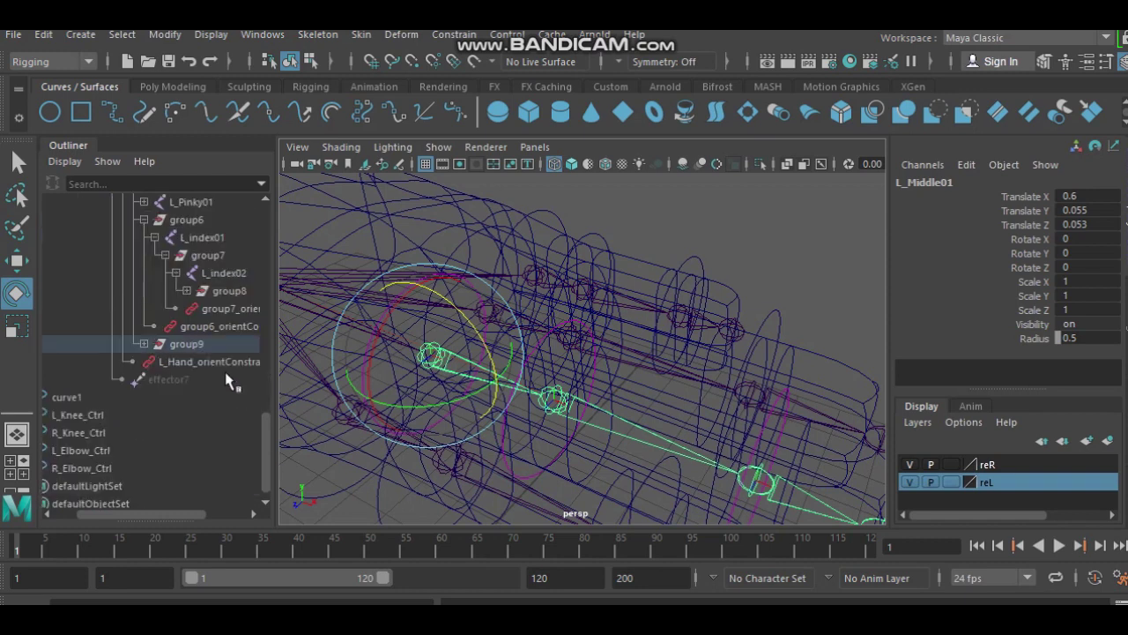
# Step: Expand the middle-finger hierarchy in the Outliner down through group9, group10 and group11
pyautogui.click(144, 343)
pyautogui.click(155, 361)
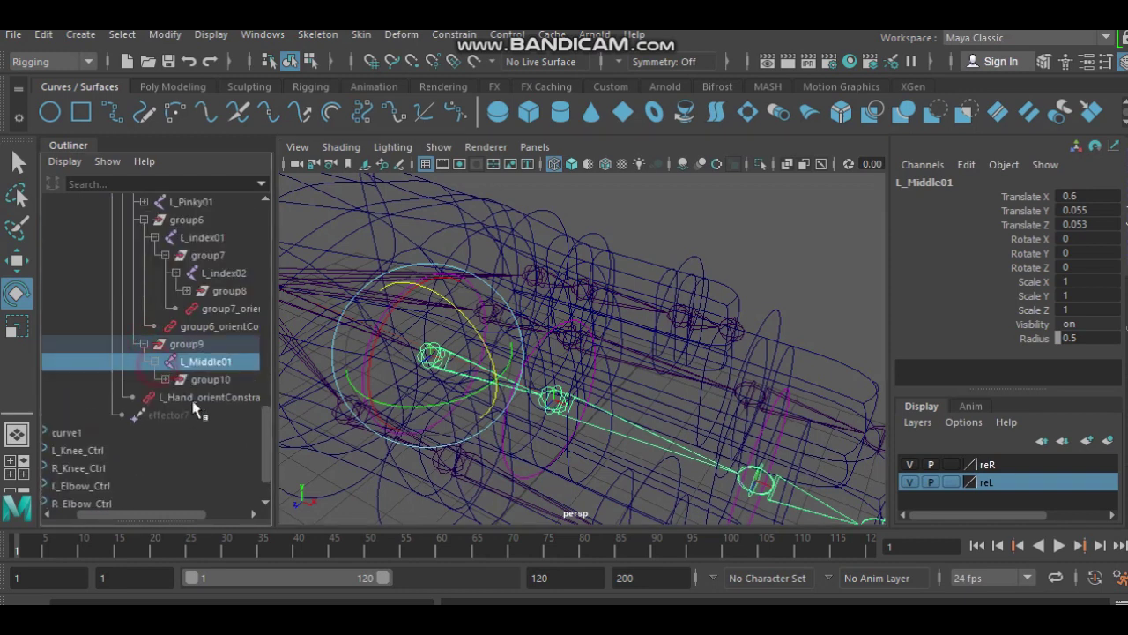
pyautogui.click(166, 379)
pyautogui.click(177, 397)
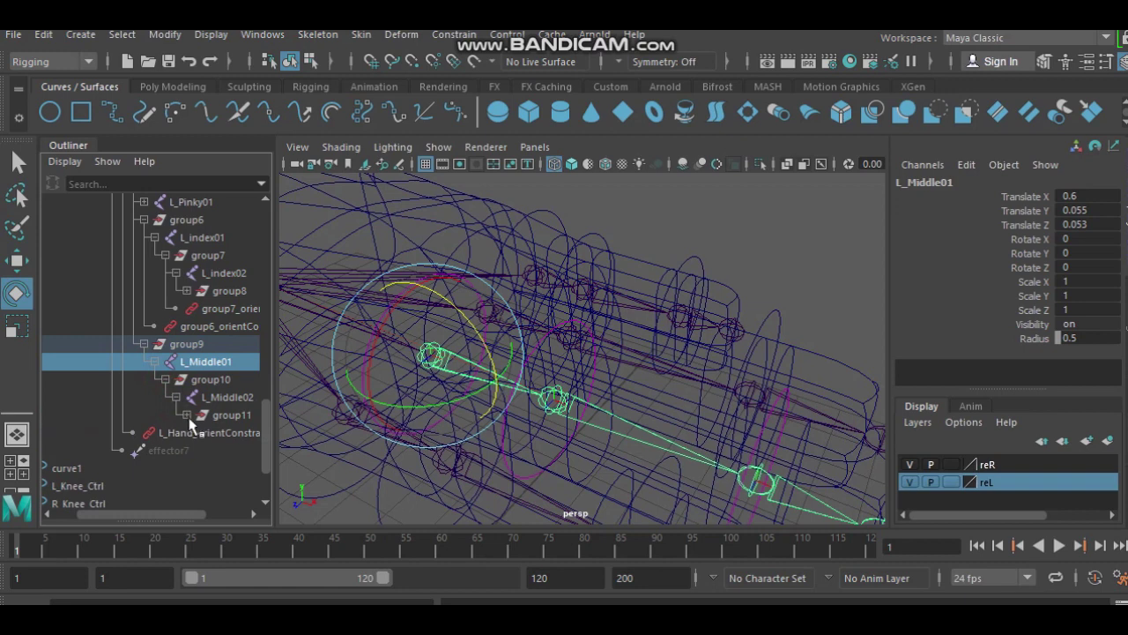
pyautogui.click(187, 416)
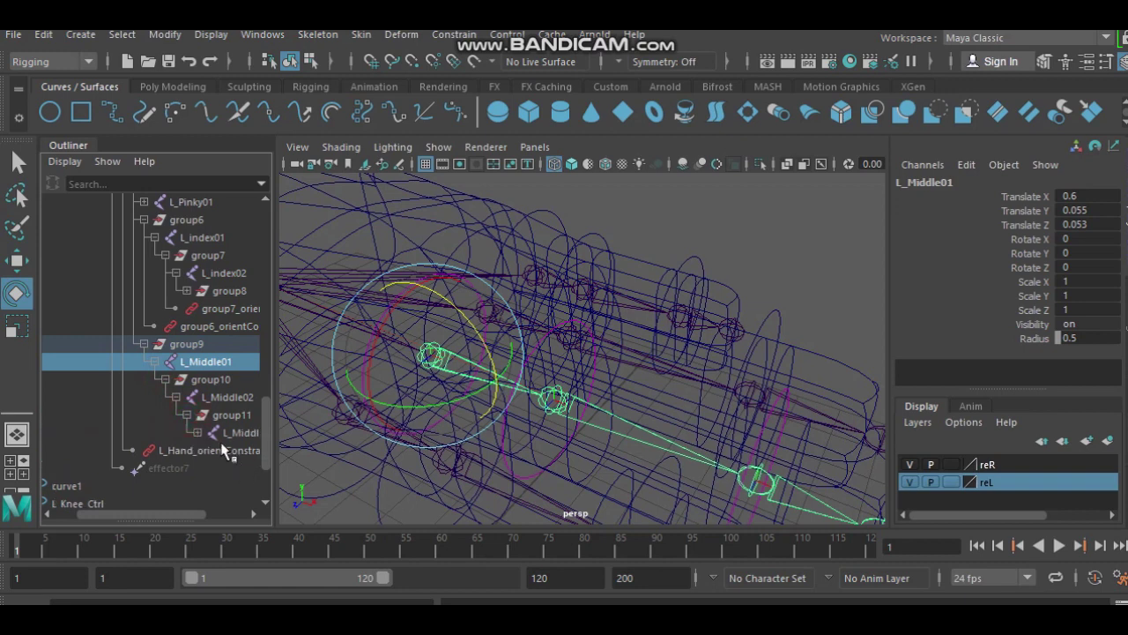
pyautogui.click(198, 433)
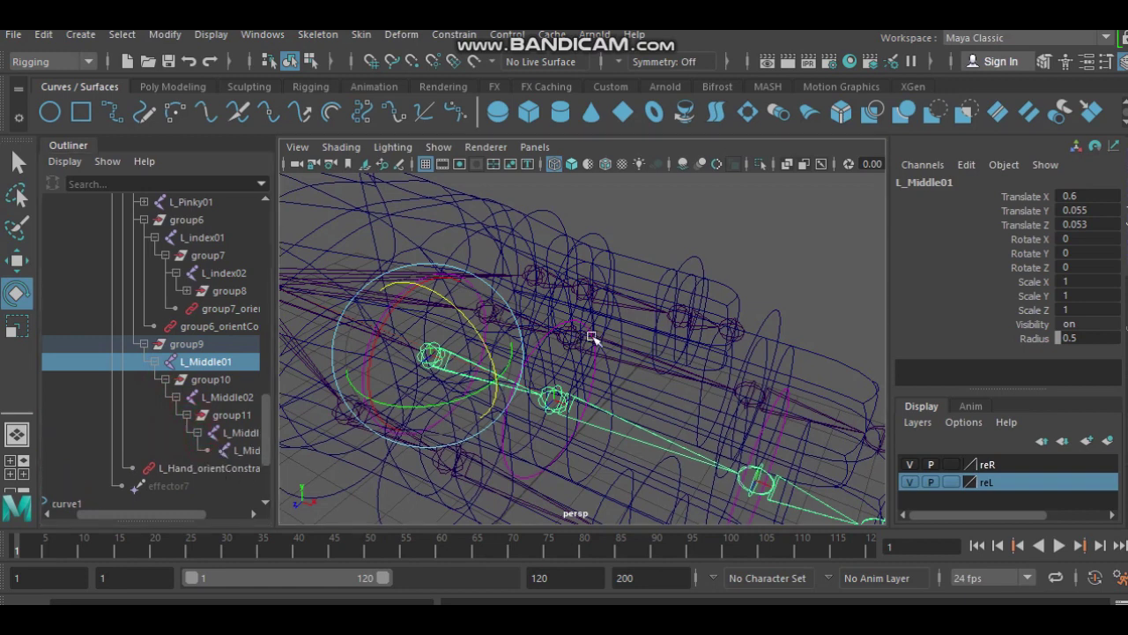
# Step: Orient-constrain group9 to L_Middle1_Ctrl
pyautogui.keyDown('alt'); pyautogui.moveTo(622, 337); pyautogui.dragTo(714, 259); pyautogui.keyUp('alt')
pyautogui.click(760, 211)
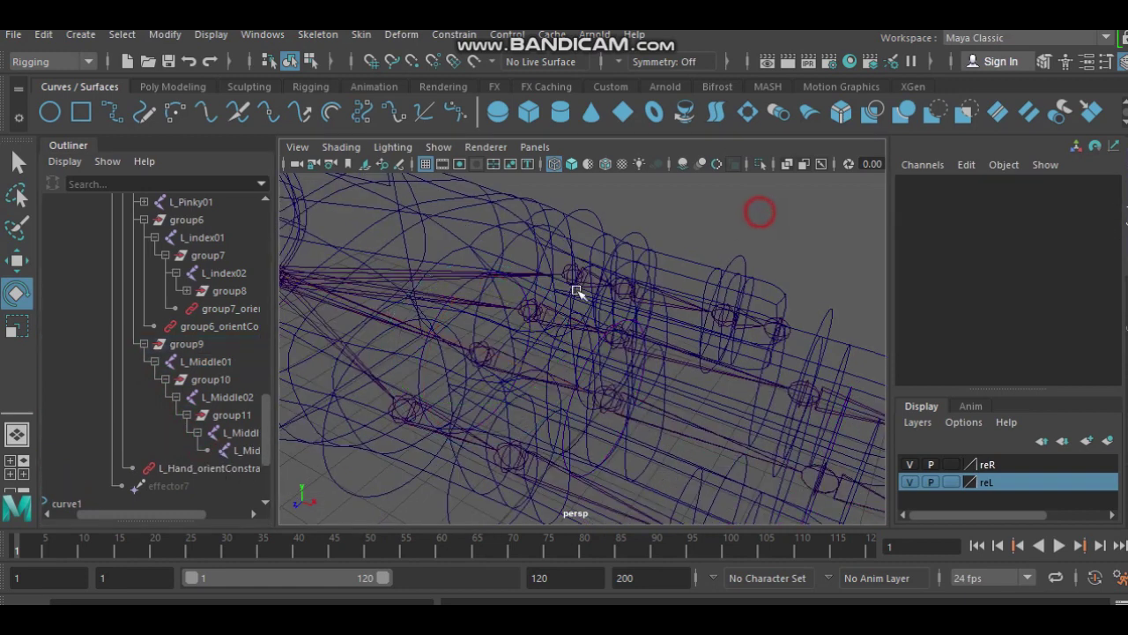
pyautogui.click(458, 294)
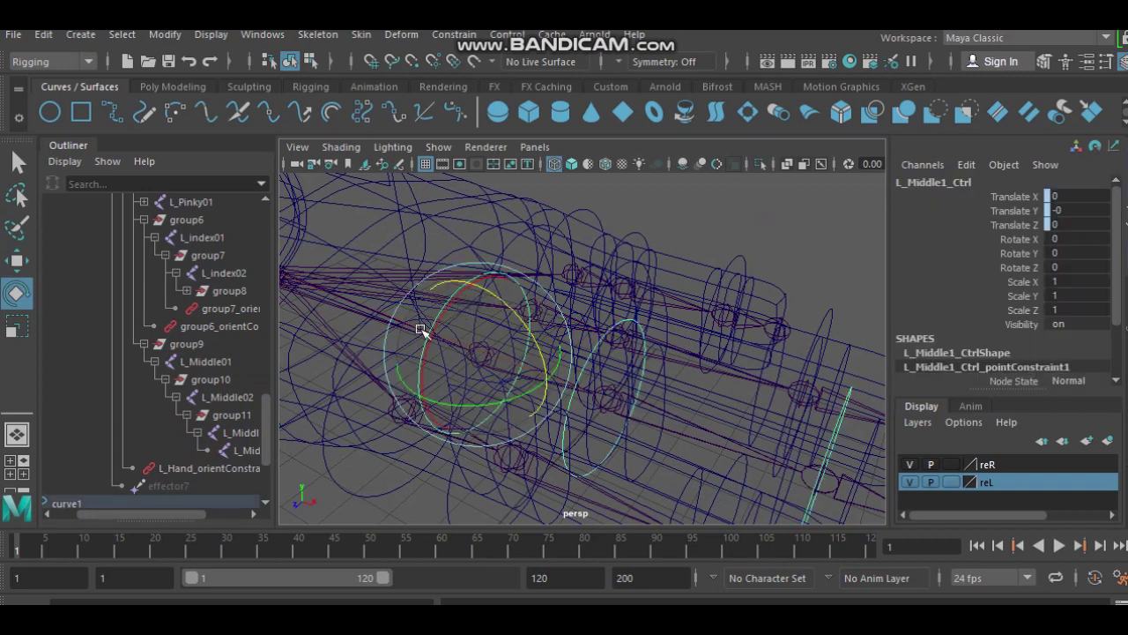
pyautogui.click(186, 344)
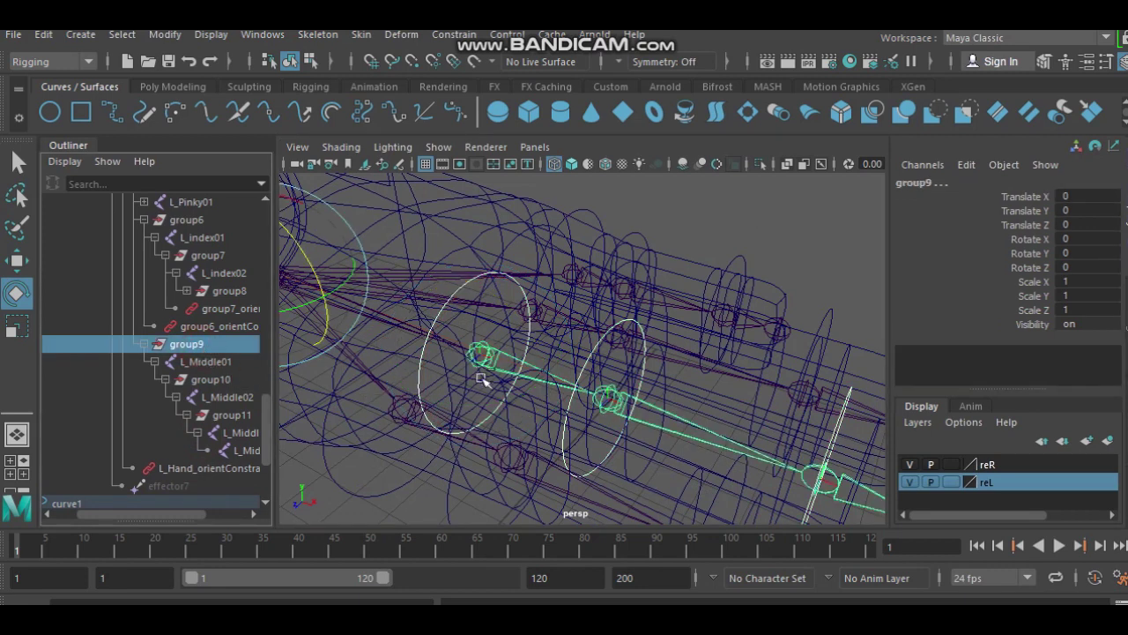
pyautogui.click(453, 34)
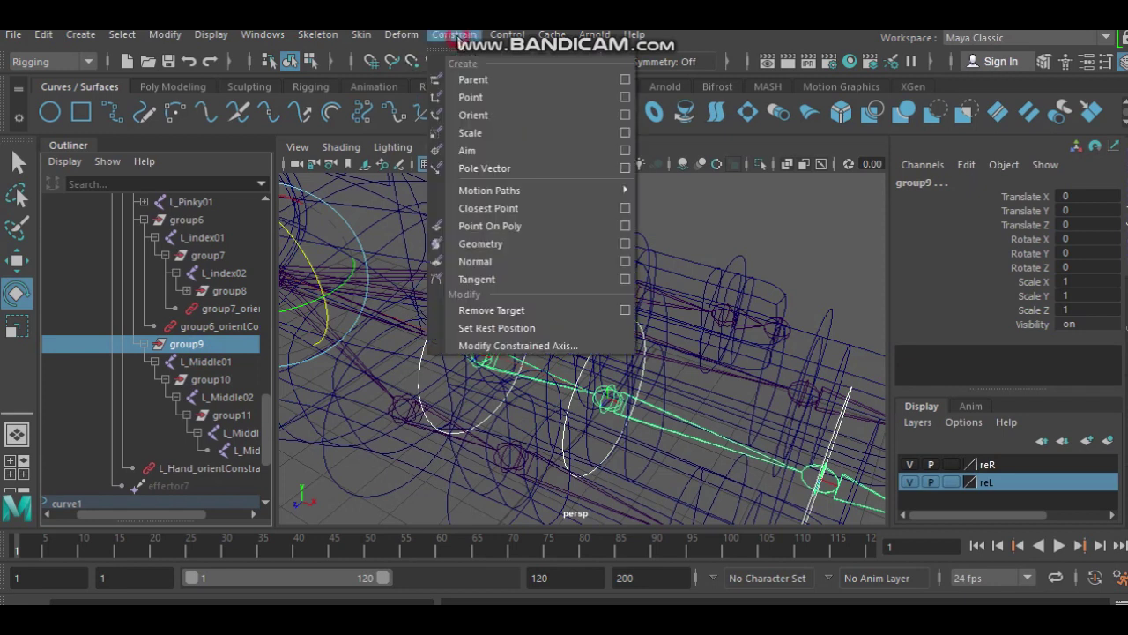
pyautogui.click(513, 124)
# Step: Orient-constrain group10 to L_Middle2_Ctrl
pyautogui.keyDown('alt'); pyautogui.moveTo(664, 312); pyautogui.dragTo(602, 225); pyautogui.keyUp('alt')
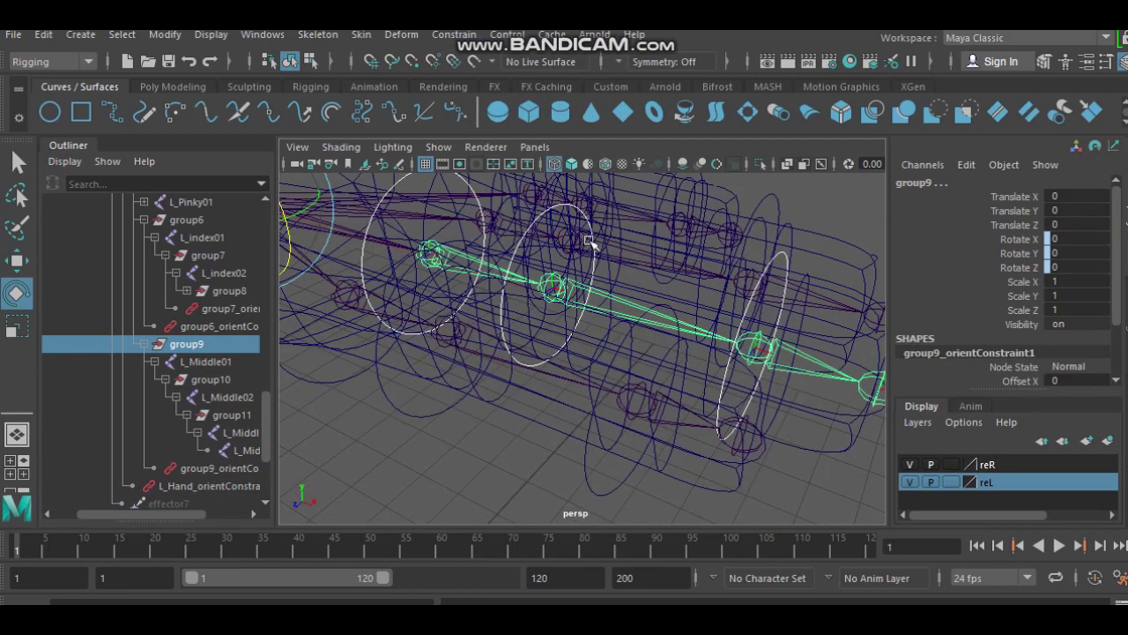
pyautogui.click(539, 220)
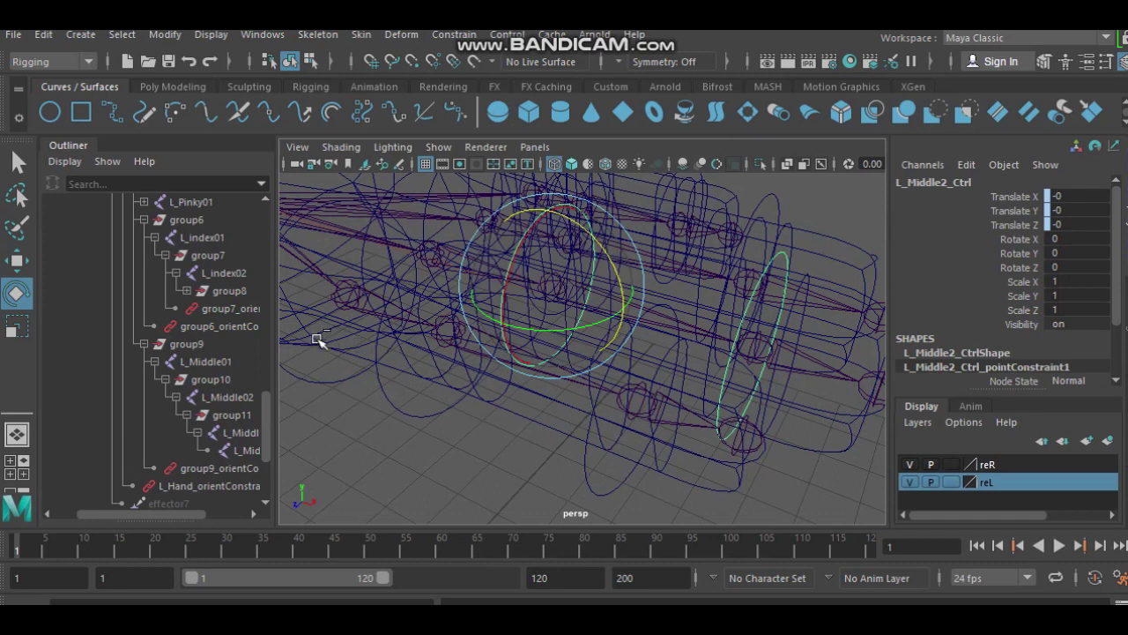
pyautogui.click(211, 379)
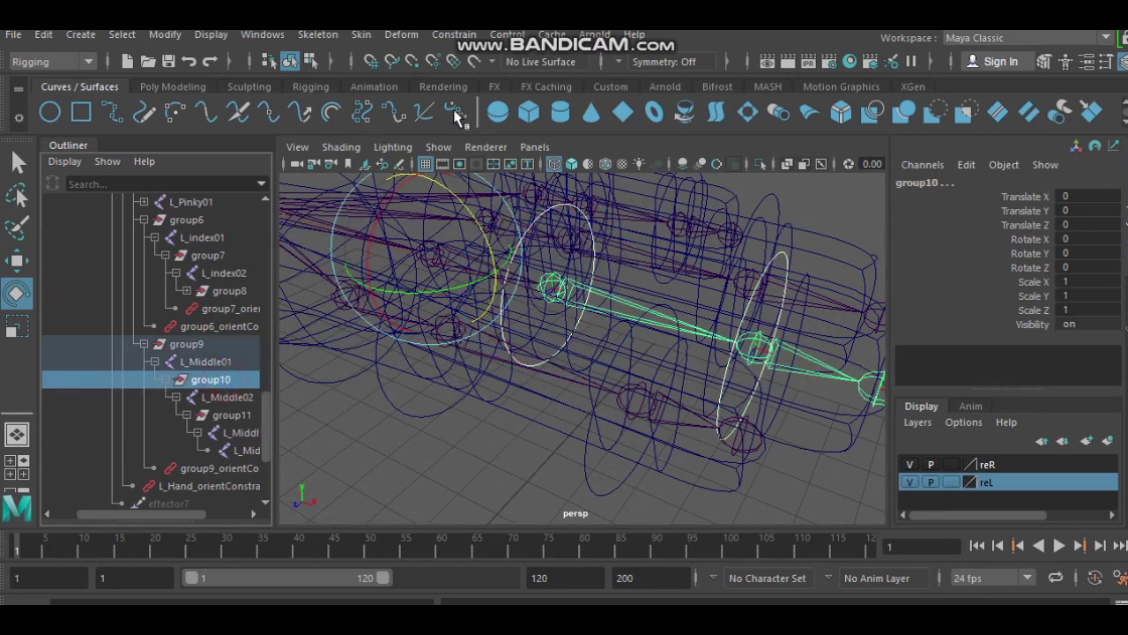
pyautogui.click(456, 35)
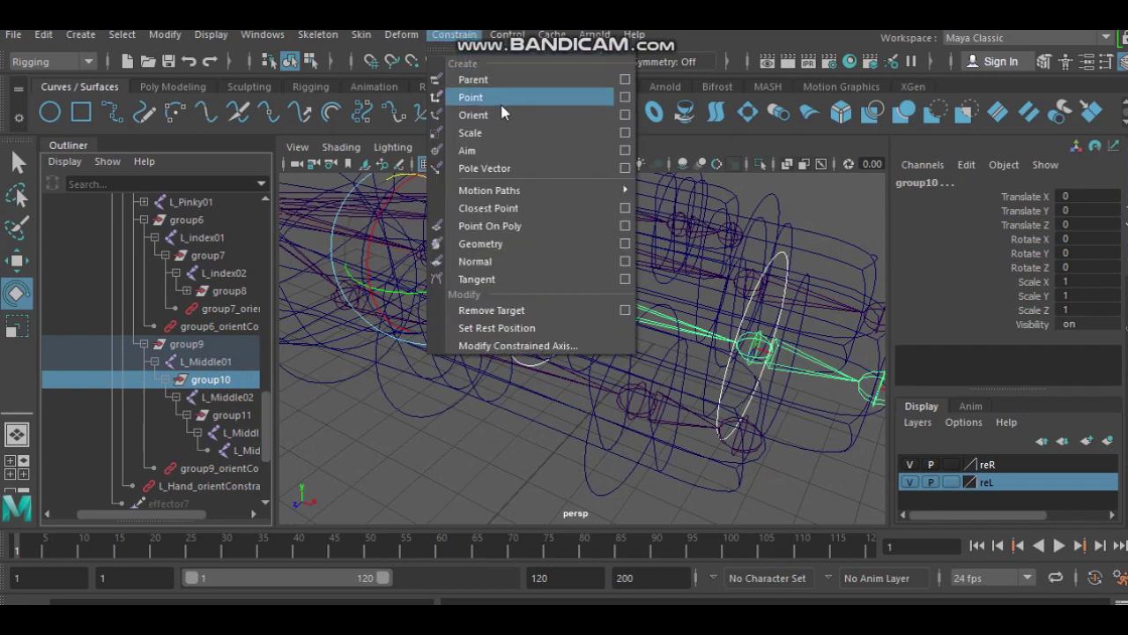
pyautogui.click(520, 120)
# Step: Orient-constrain group11 to L_Middle3_Ctrl, then clear the selection
pyautogui.moveTo(659, 311)
pyautogui.keyDown('alt'); pyautogui.mouseDown()
pyautogui.moveTo(511, 335)
pyautogui.moveTo(536, 309)
pyautogui.mouseUp(); pyautogui.keyUp('alt')
pyautogui.click(537, 306)
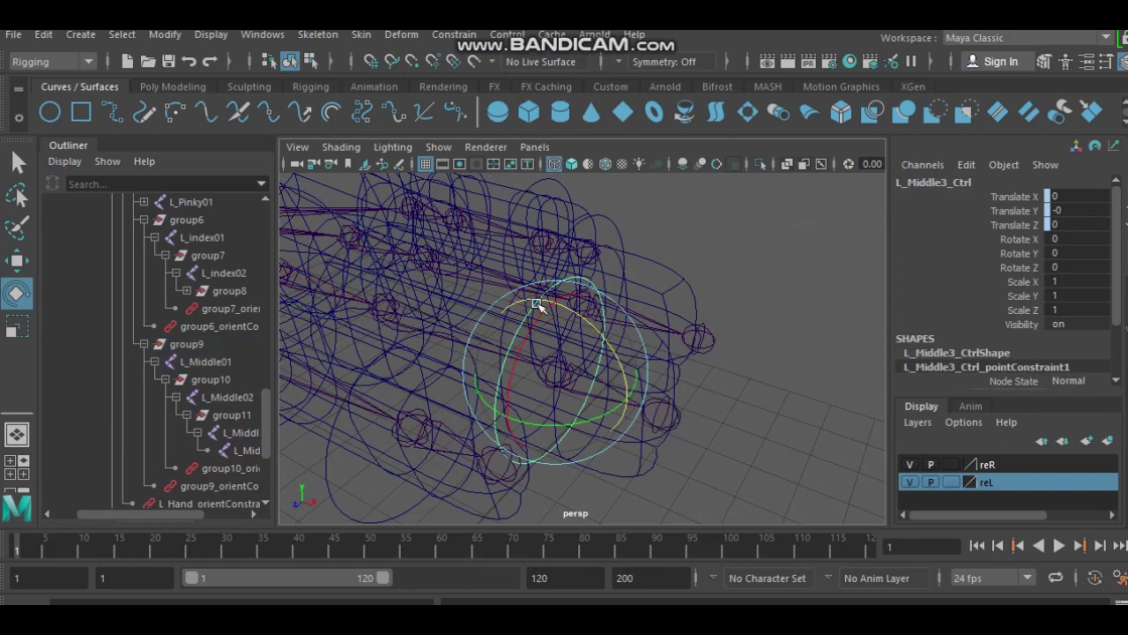
pyautogui.click(233, 415)
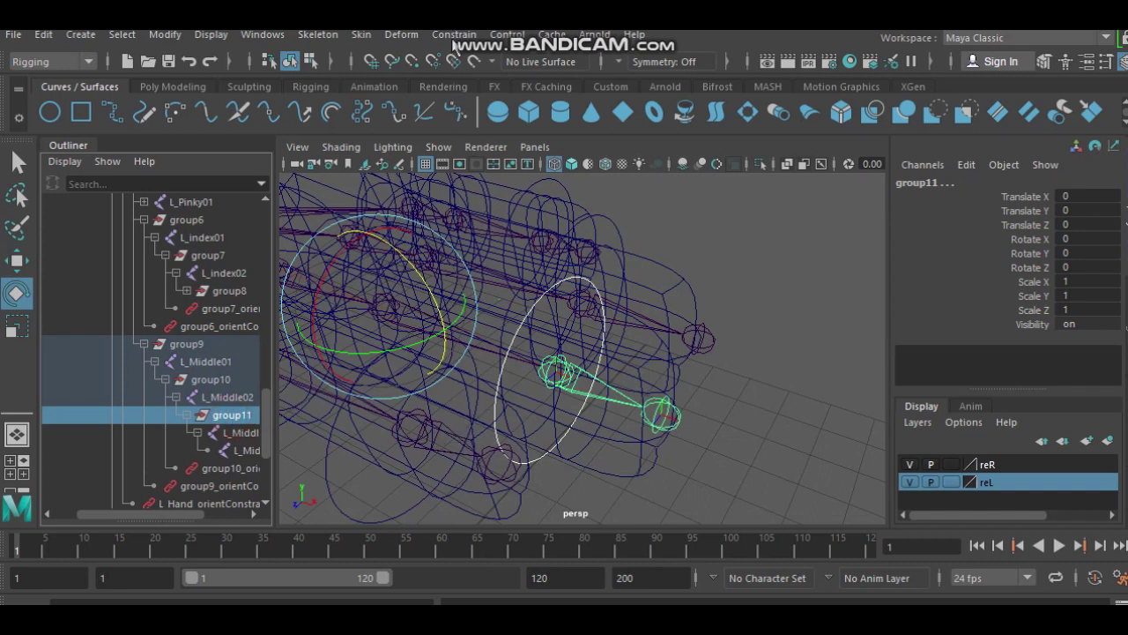
pyautogui.click(454, 34)
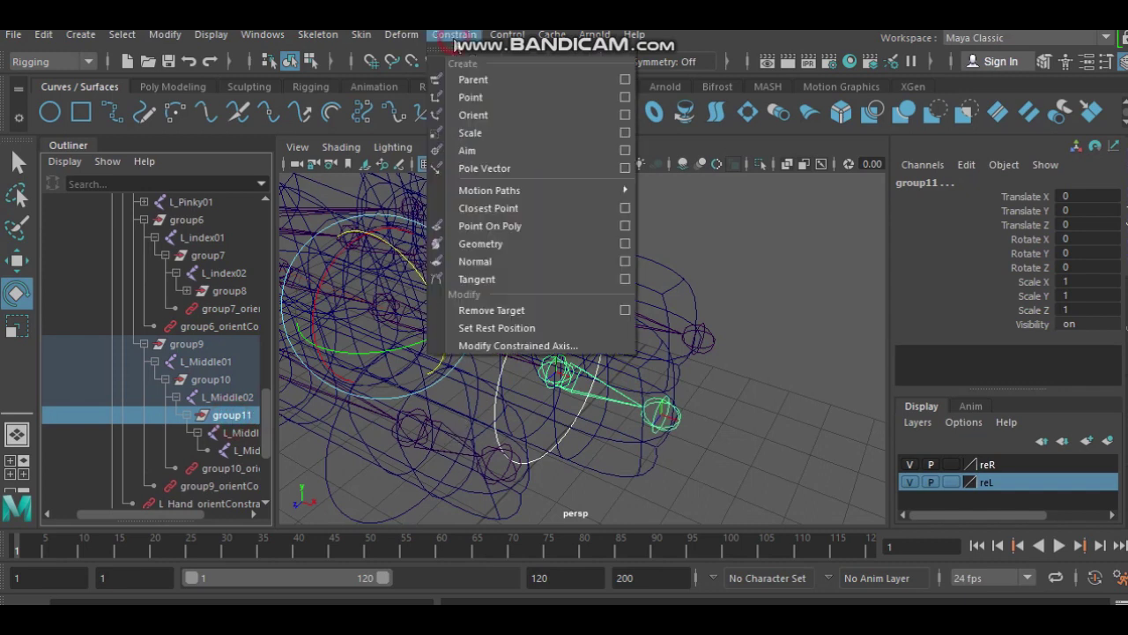
pyautogui.click(523, 114)
pyautogui.click(747, 250)
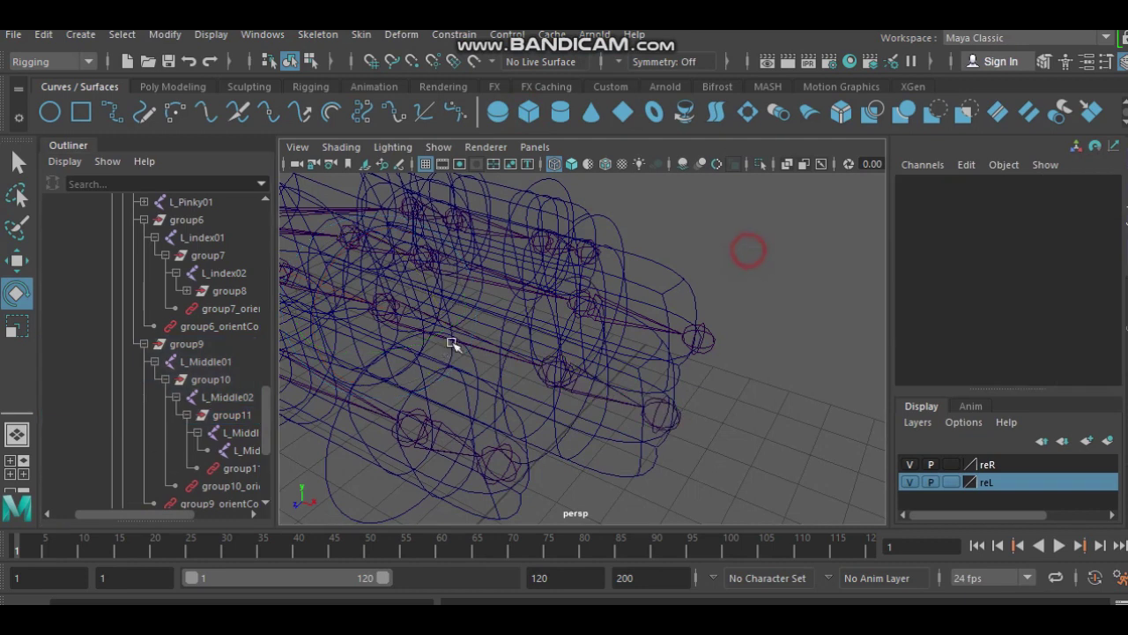
pyautogui.scroll(-3, 228, 423)
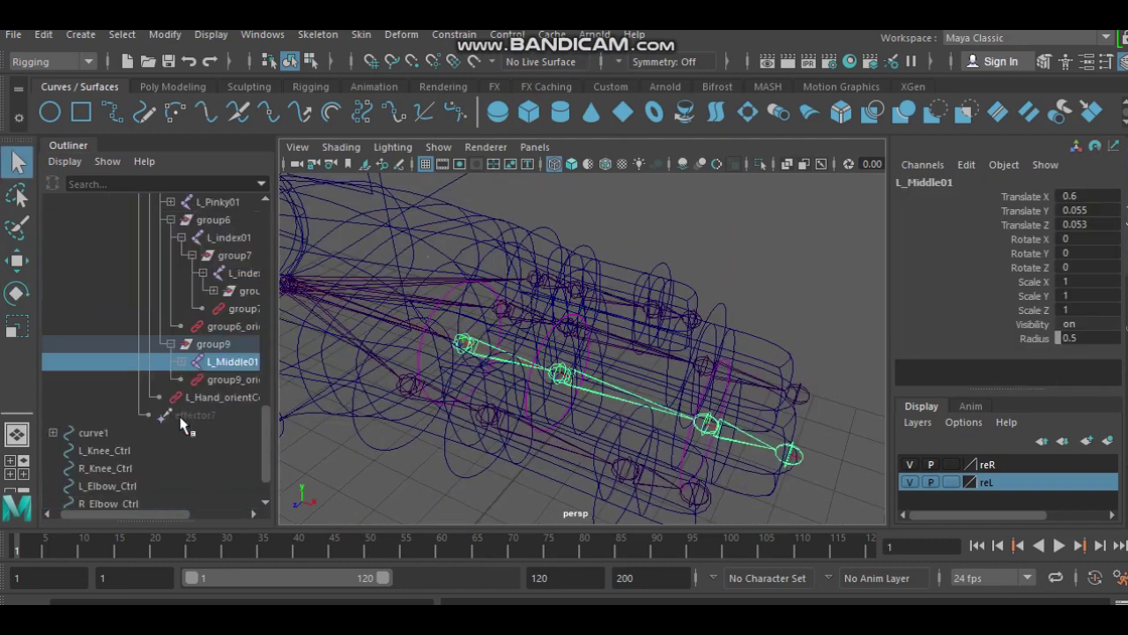
# Step: Select group9 with the Move tool and zoom in on it in the top view
pyautogui.click(217, 345)
pyautogui.press('w')
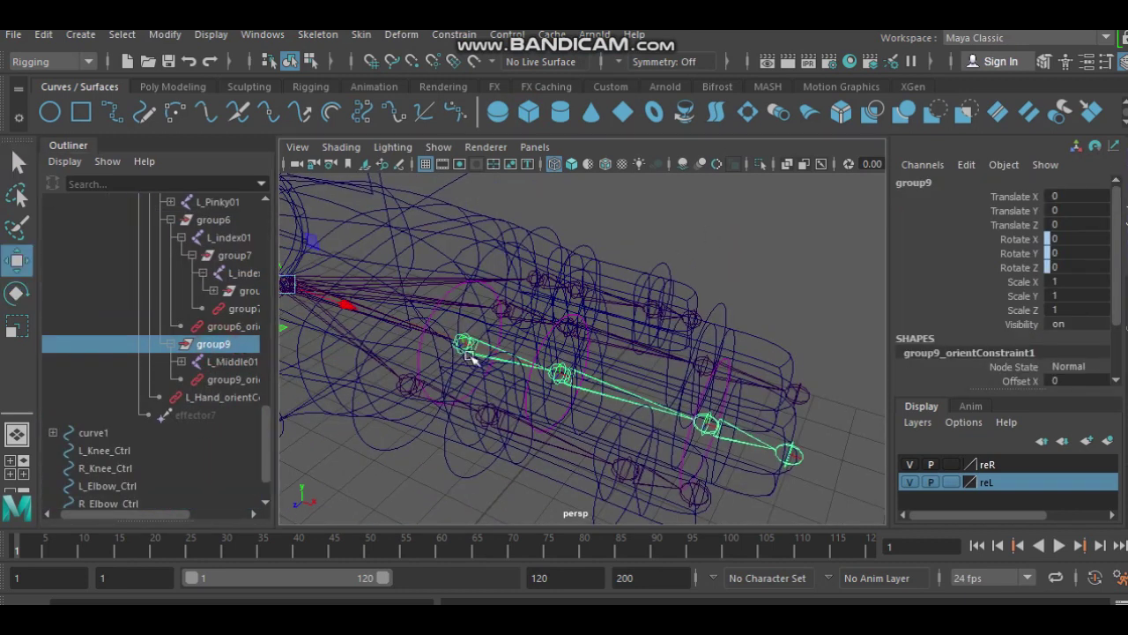
pyautogui.keyDown('alt'); pyautogui.moveTo(459, 294); pyautogui.dragTo(453, 335, button='middle'); pyautogui.keyUp('alt')
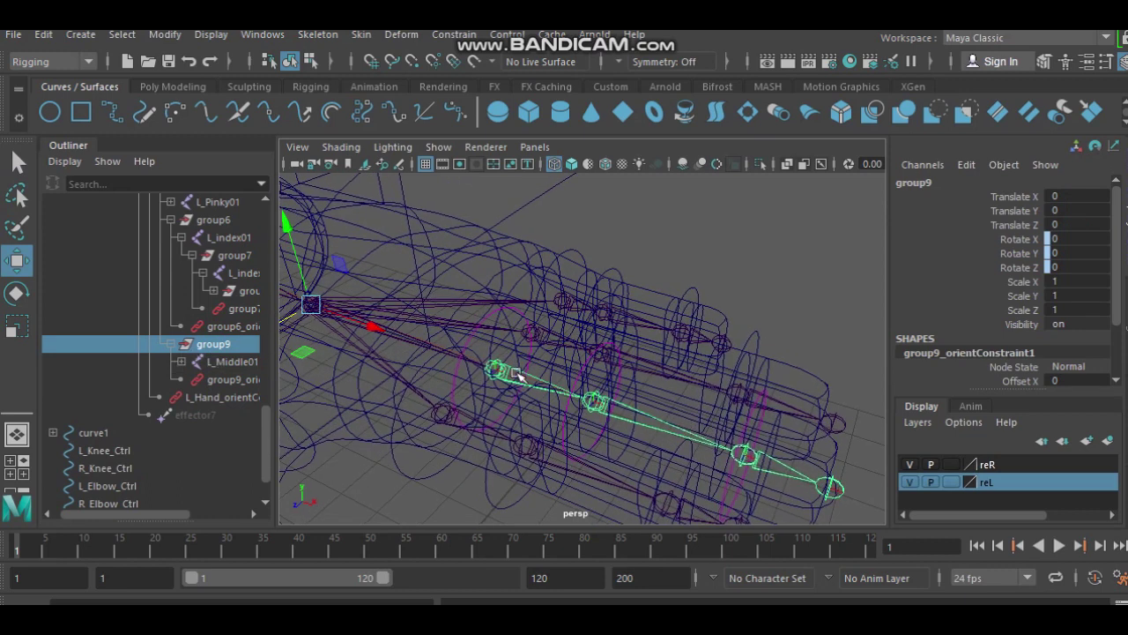
pyautogui.moveTo(310, 304); pyautogui.dragTo(487, 367)
pyautogui.press('space')
pyautogui.press('space')
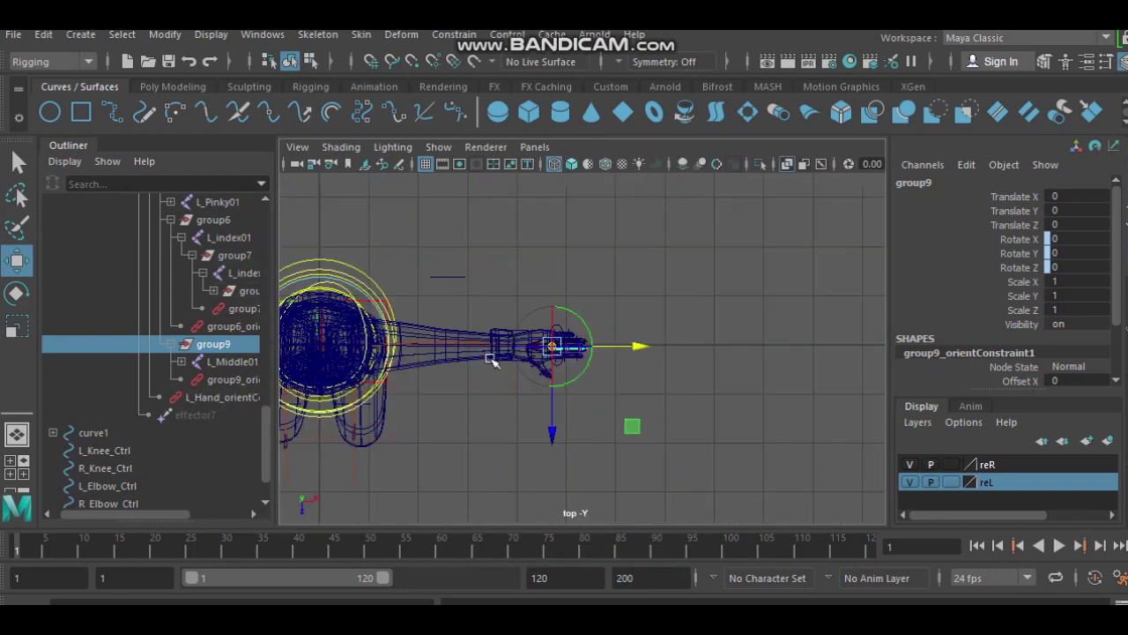
pyautogui.scroll(1, 507, 355)
pyautogui.scroll(1, 494, 343)
pyautogui.scroll(1, 467, 348)
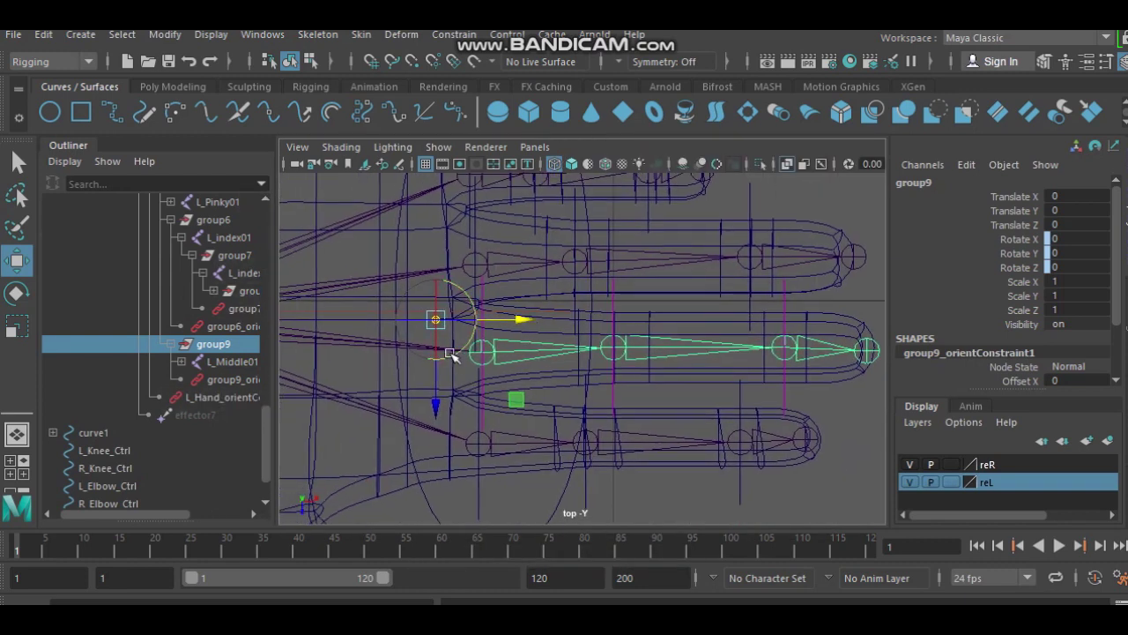
pyautogui.scroll(1, 414, 388)
pyautogui.scroll(1, 352, 361)
pyautogui.scroll(1, 476, 359)
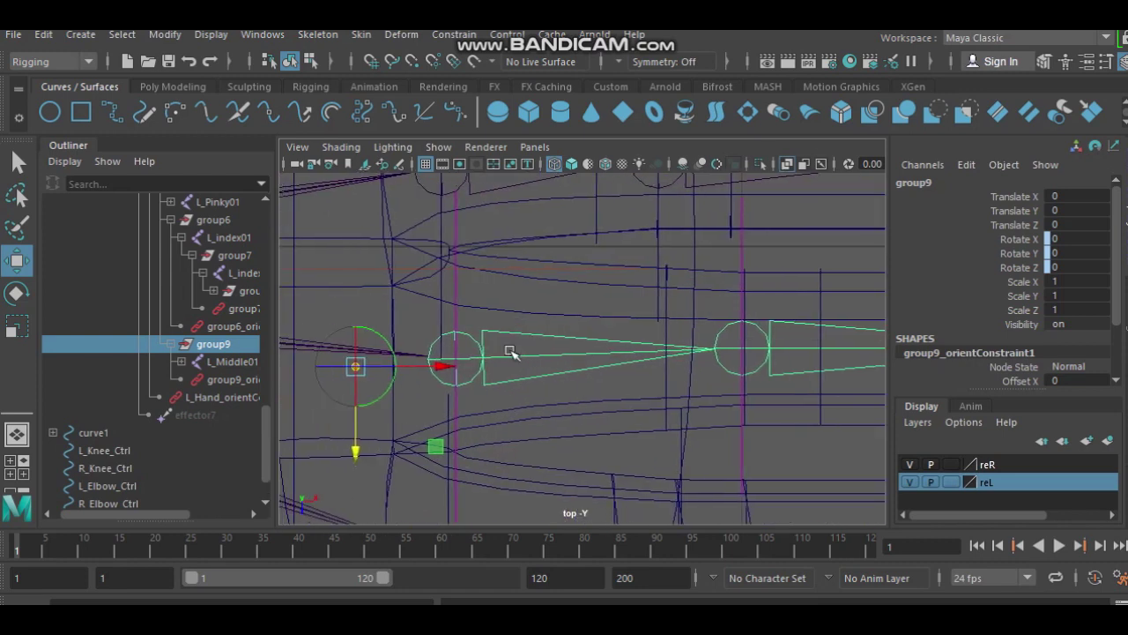
# Step: Point-snap group9 onto the first middle-finger joint and check it in the front view
pyautogui.moveTo(456, 368); pyautogui.dragTo(507, 369)
pyautogui.press('v')
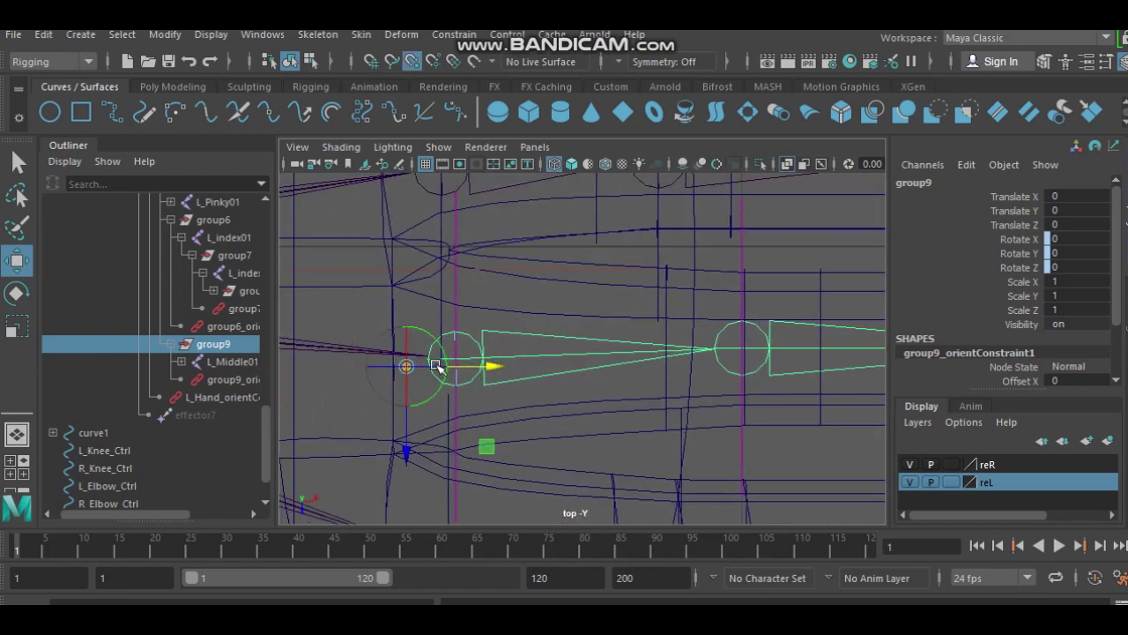
pyautogui.moveTo(460, 371); pyautogui.dragTo(483, 379, button='middle')
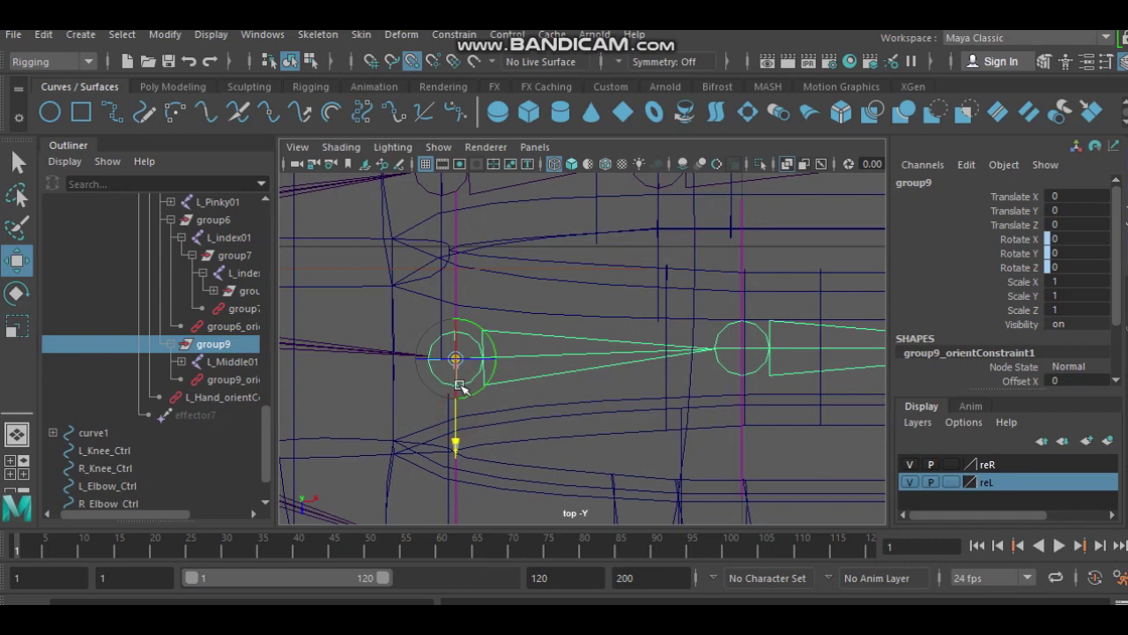
pyautogui.press('space')
pyautogui.press('space')
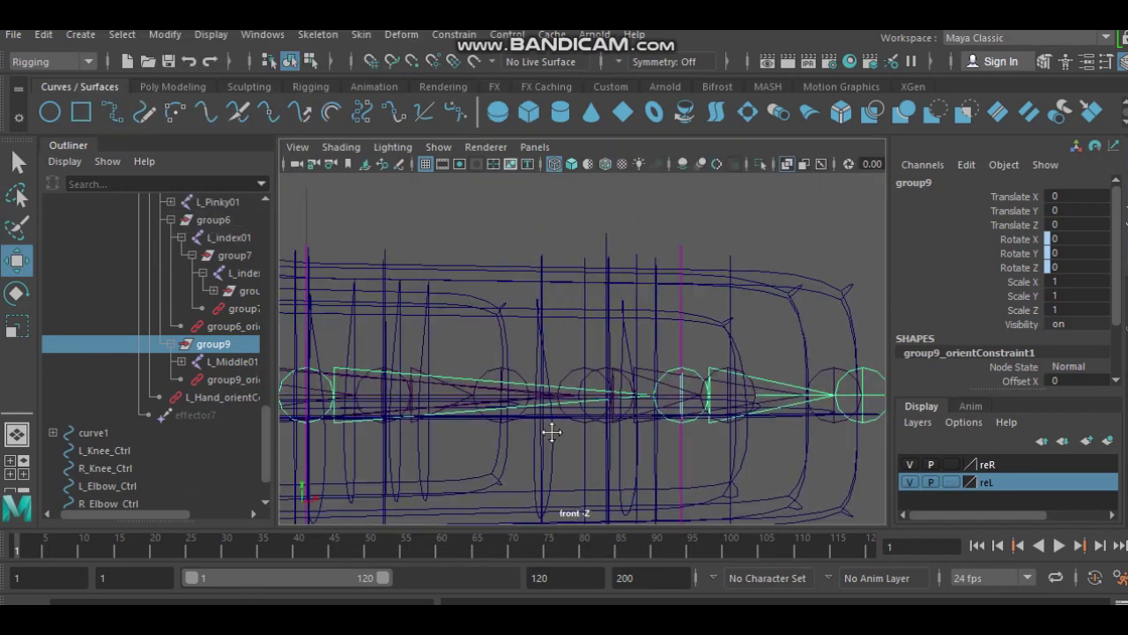
pyautogui.keyDown('alt'); pyautogui.moveTo(632, 404); pyautogui.dragTo(436, 422, button='middle'); pyautogui.keyUp('alt')
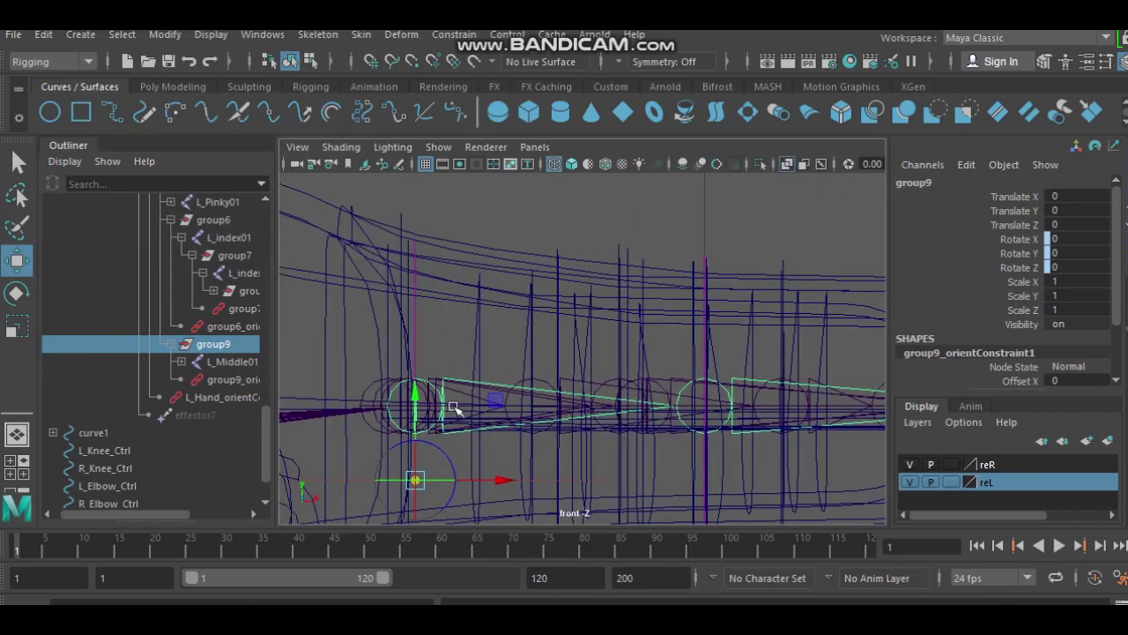
pyautogui.press('space')
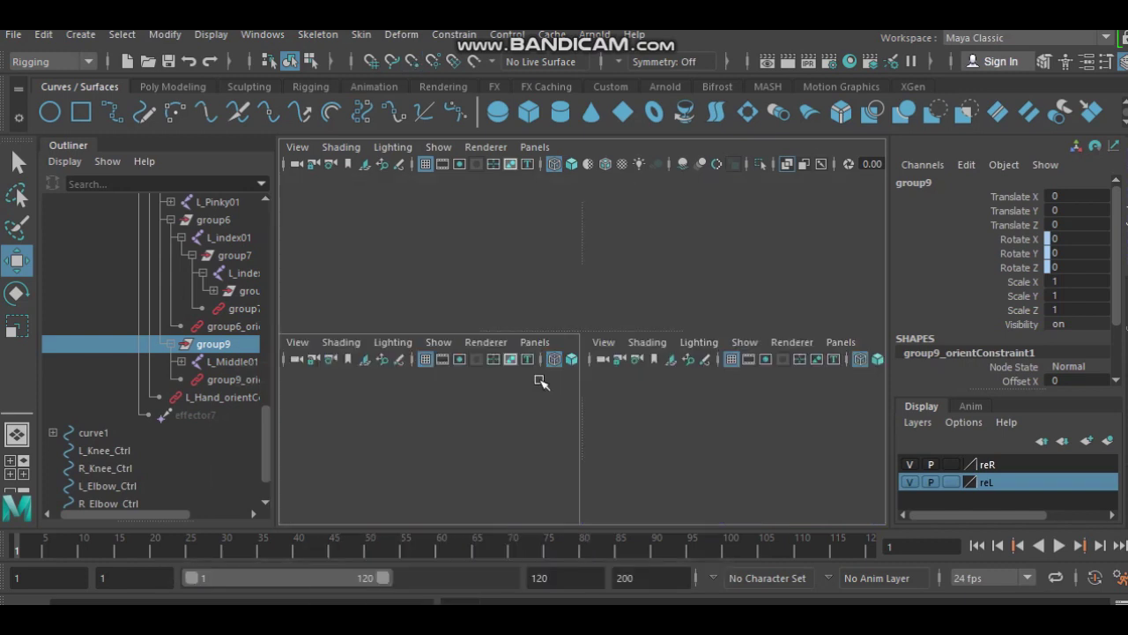
pyautogui.press('space')
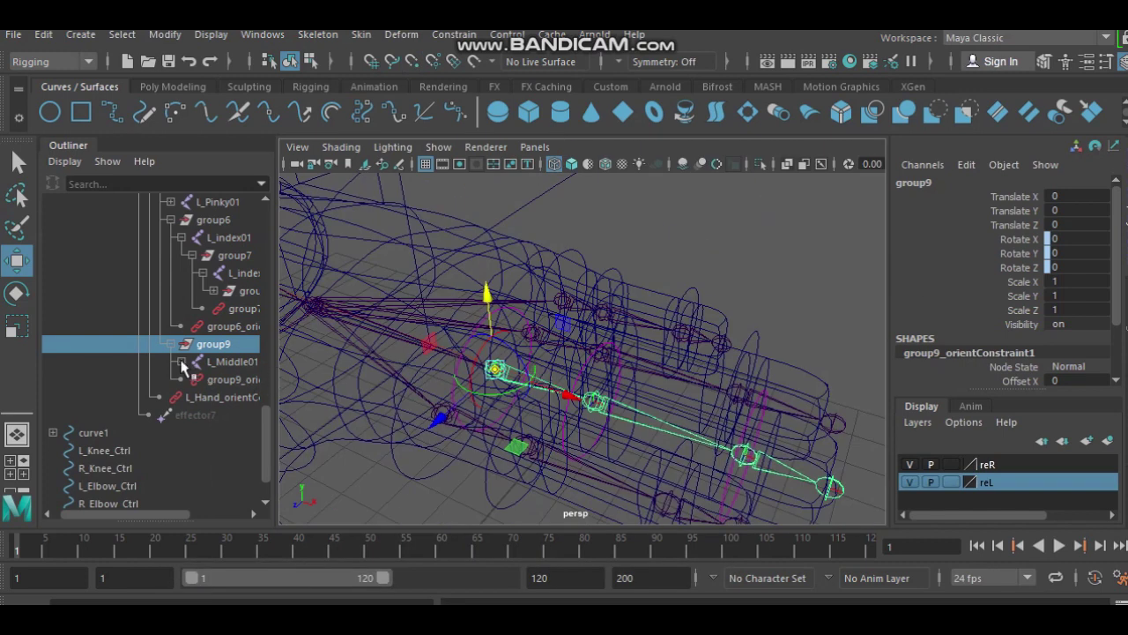
# Step: Snap group10's pivot onto its middle-finger joint in the top view
pyautogui.click(182, 361)
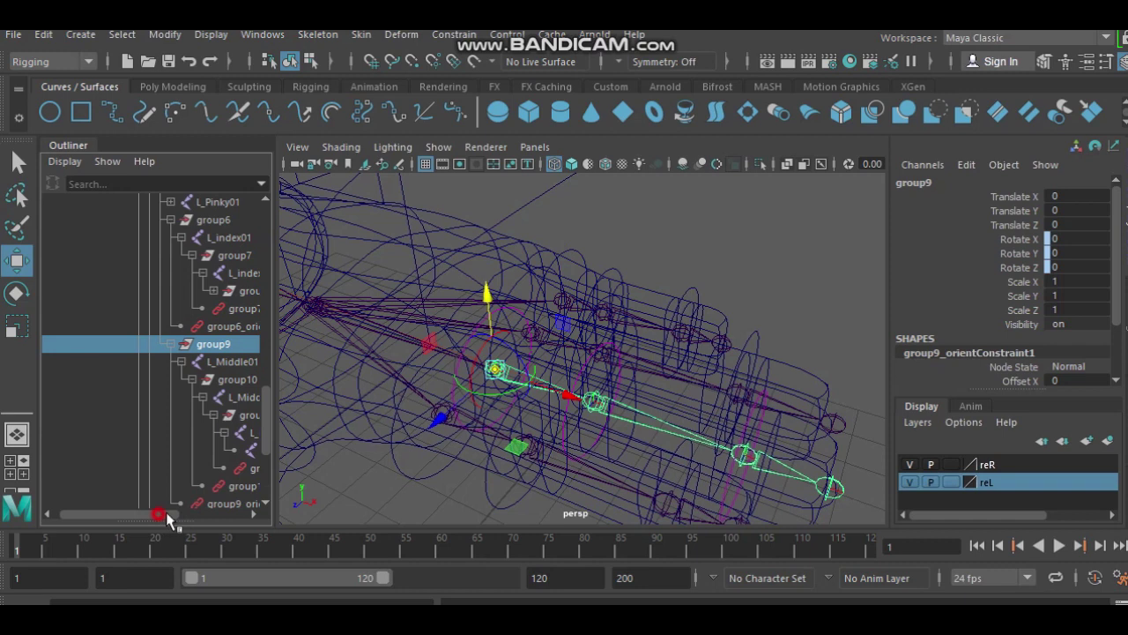
pyautogui.moveTo(159, 516); pyautogui.dragTo(97, 518)
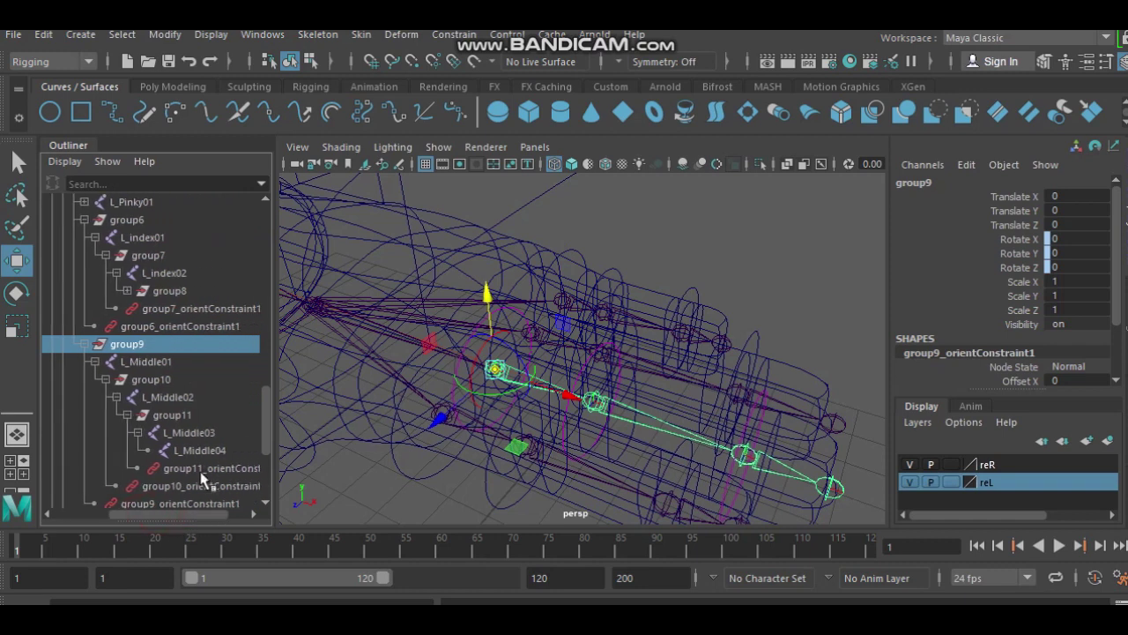
pyautogui.click(152, 380)
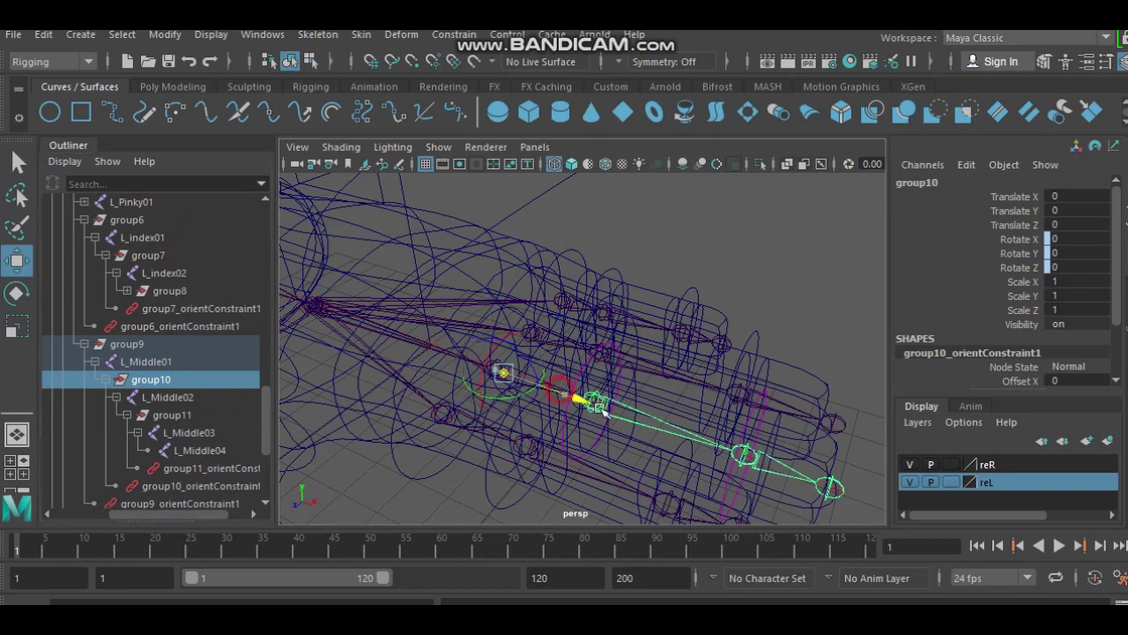
pyautogui.press('space')
pyautogui.press('space')
pyautogui.moveTo(577, 323)
pyautogui.keyDown('alt'); pyautogui.mouseDown(button='middle')
pyautogui.moveTo(508, 377)
pyautogui.moveTo(529, 365)
pyautogui.moveTo(494, 364)
pyautogui.mouseUp(button='middle'); pyautogui.keyUp('alt')
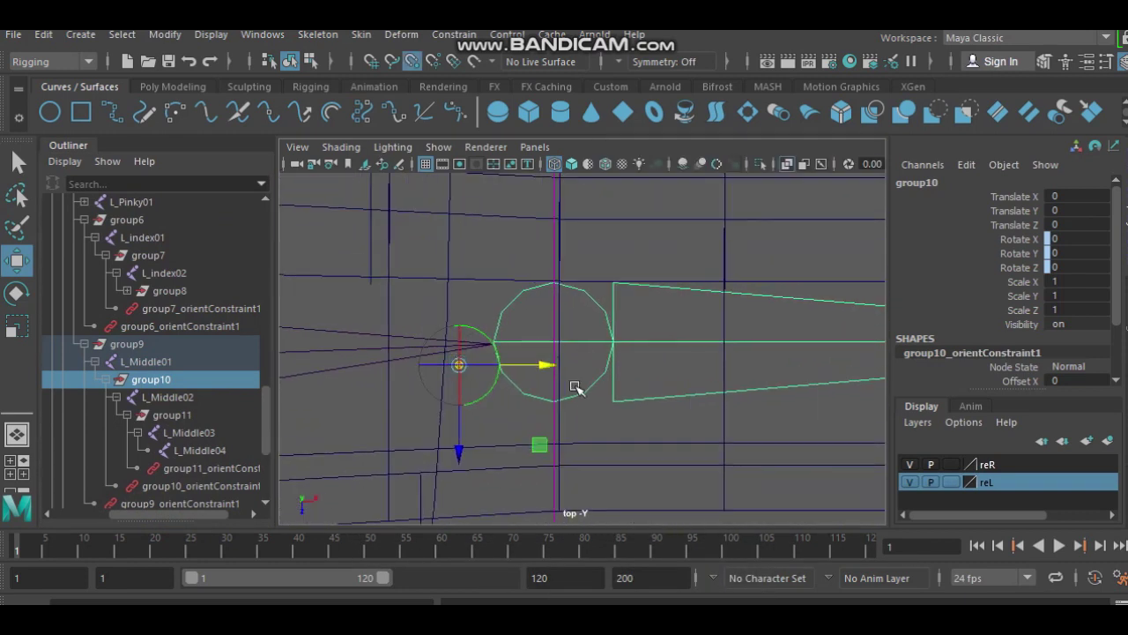
pyautogui.moveTo(529, 370); pyautogui.dragTo(558, 377)
pyautogui.moveTo(554, 423); pyautogui.dragTo(554, 397)
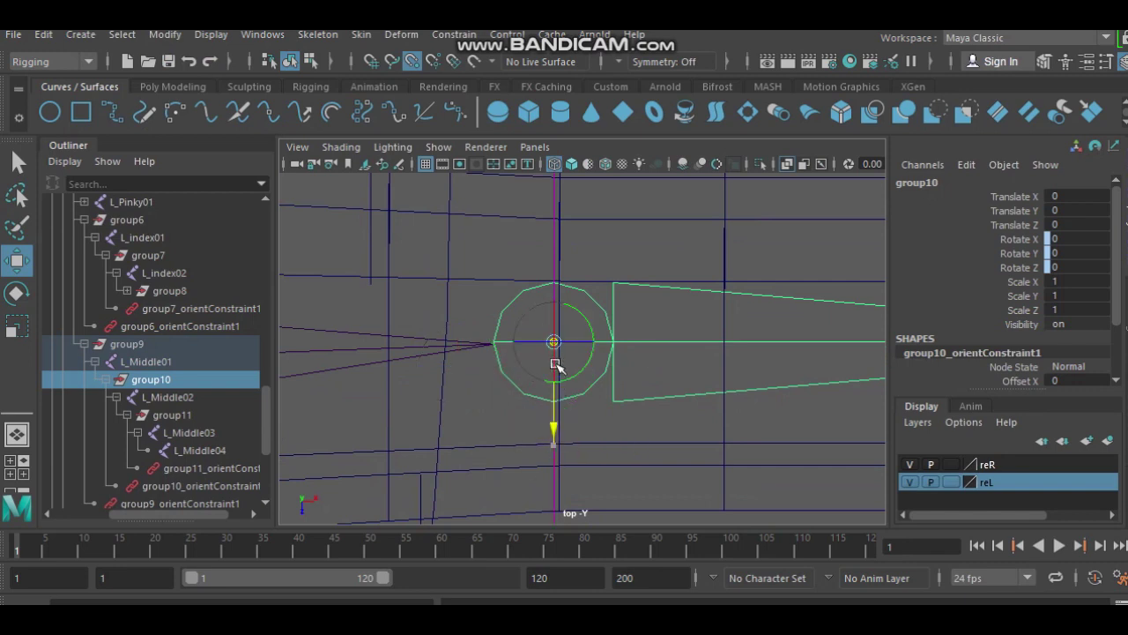
pyautogui.press('space')
pyautogui.press('space')
pyautogui.press('space')
pyautogui.press('space')
pyautogui.keyDown('alt'); pyautogui.moveTo(662, 353); pyautogui.dragTo(593, 288, button='middle'); pyautogui.keyUp('alt')
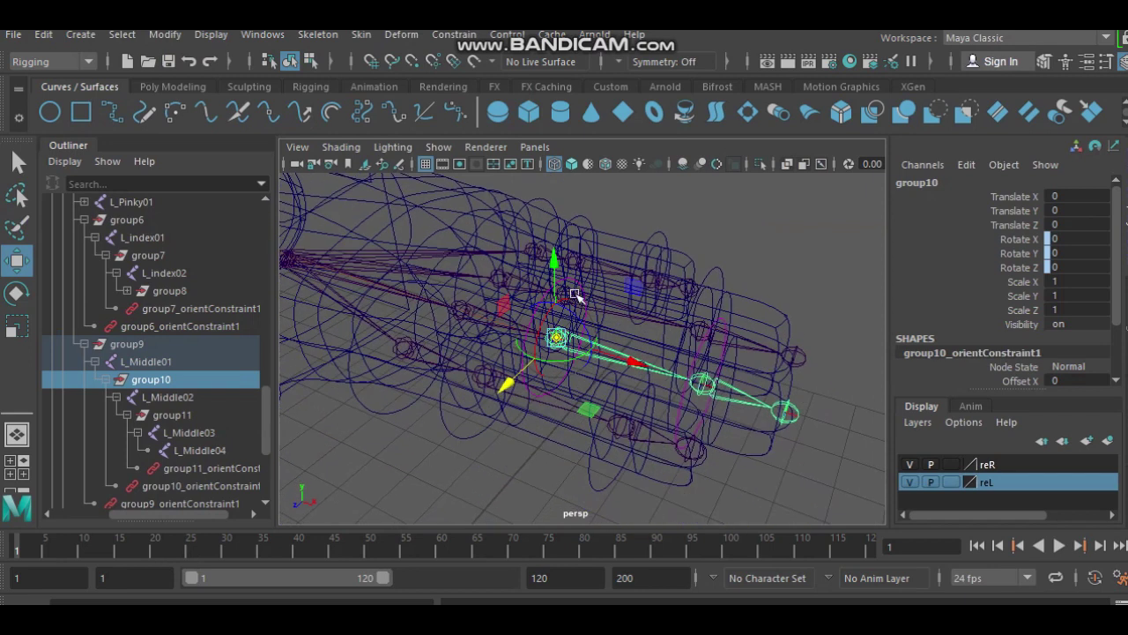
# Step: Snap group11's pivot onto the next middle-finger joint and verify it in the front view
pyautogui.click(173, 416)
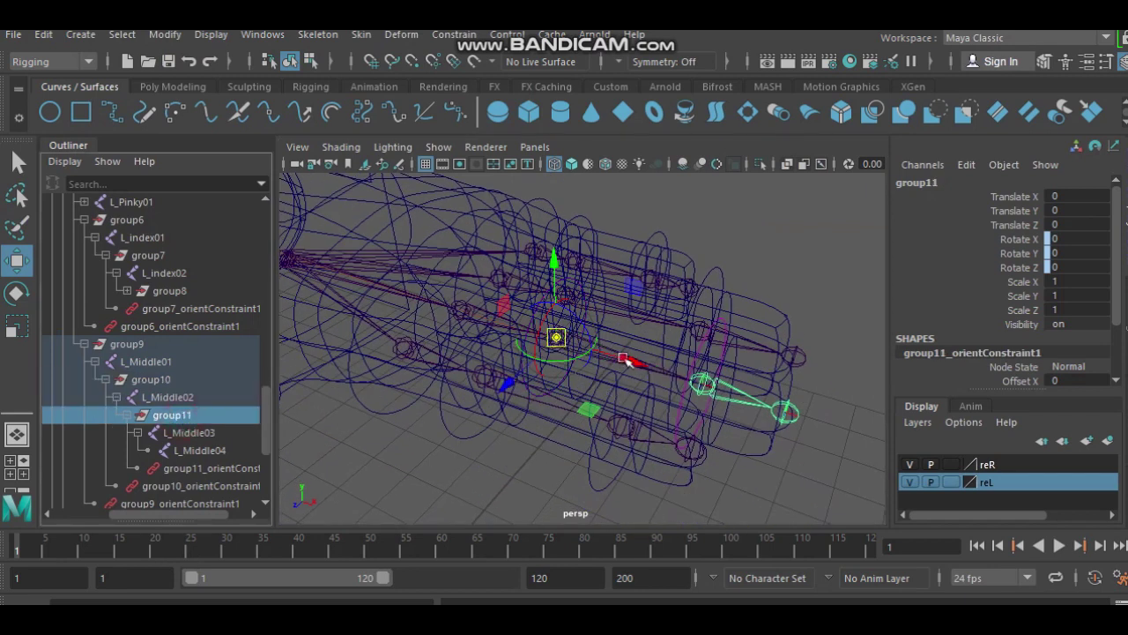
pyautogui.press('space')
pyautogui.press('space')
pyautogui.scroll(3, 529, 327)
pyautogui.scroll(-3, 329, 365)
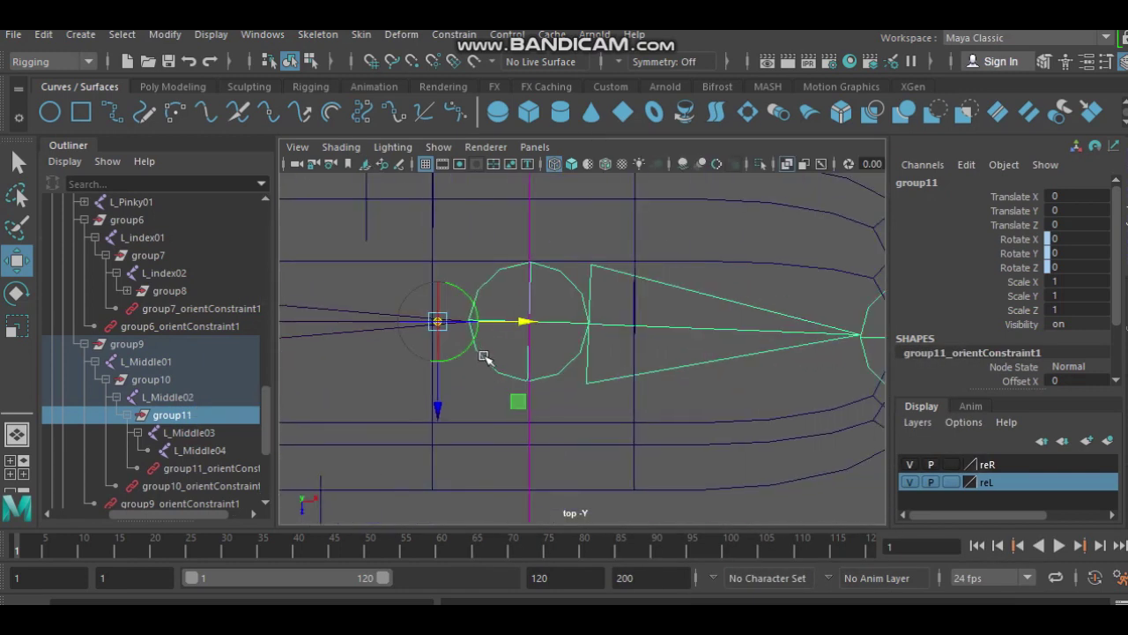
pyautogui.moveTo(438, 321); pyautogui.dragTo(528, 320)
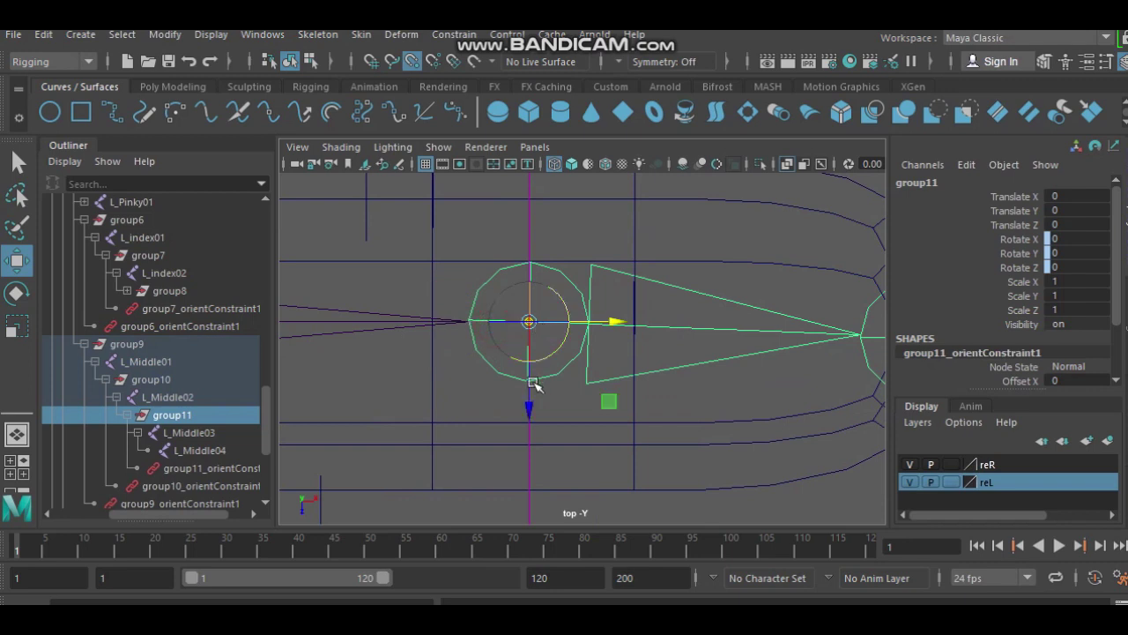
pyautogui.press('space')
pyautogui.scroll(2, 604, 429)
pyautogui.scroll(2, 596, 355)
pyautogui.scroll(3, 713, 367)
pyautogui.scroll(2, 659, 399)
pyautogui.scroll(2, 661, 405)
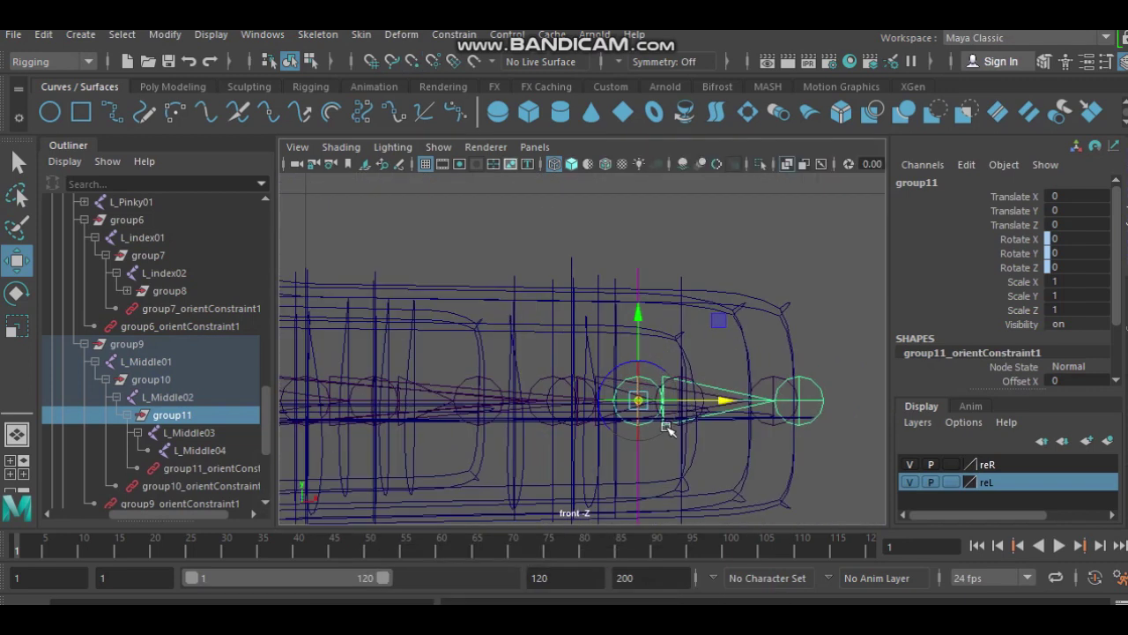
pyautogui.press('space')
pyautogui.press('space')
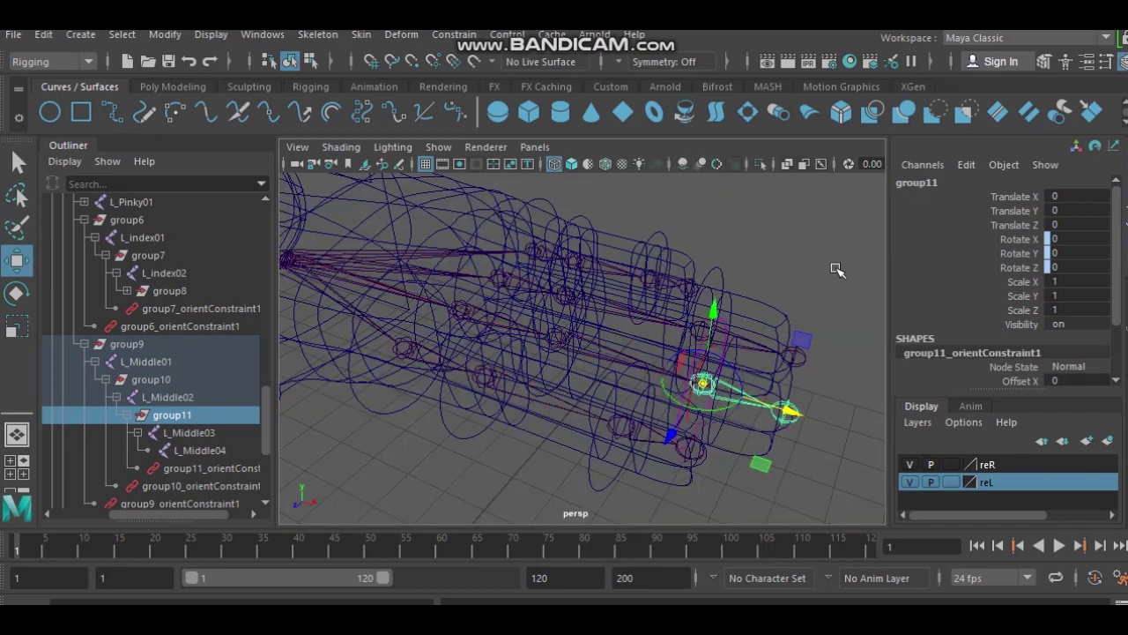
pyautogui.click(836, 268)
pyautogui.click(438, 266)
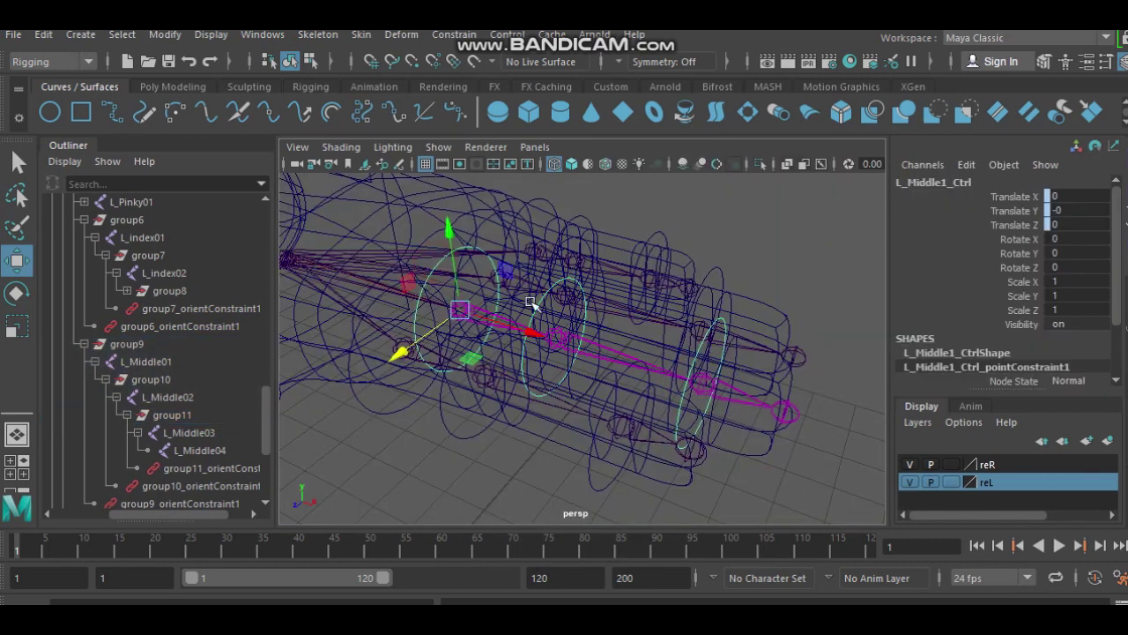
# Step: Rotate L_Middle1_Ctrl to test the middle finger bend
pyautogui.press('e')
pyautogui.moveTo(524, 316)
pyautogui.mouseDown()
pyautogui.moveTo(613, 324)
pyautogui.moveTo(730, 459)
pyautogui.mouseUp()
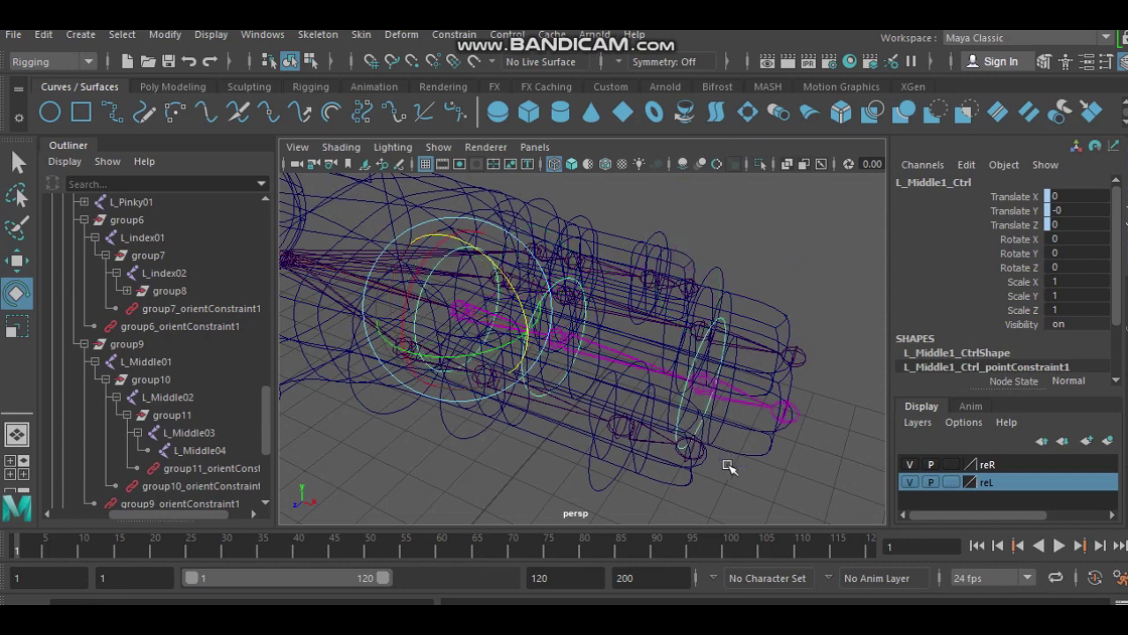
pyautogui.click(504, 455)
pyautogui.keyDown('alt'); pyautogui.moveTo(503, 456); pyautogui.dragTo(675, 335); pyautogui.keyUp('alt')
pyautogui.scroll(3, 582, 364)
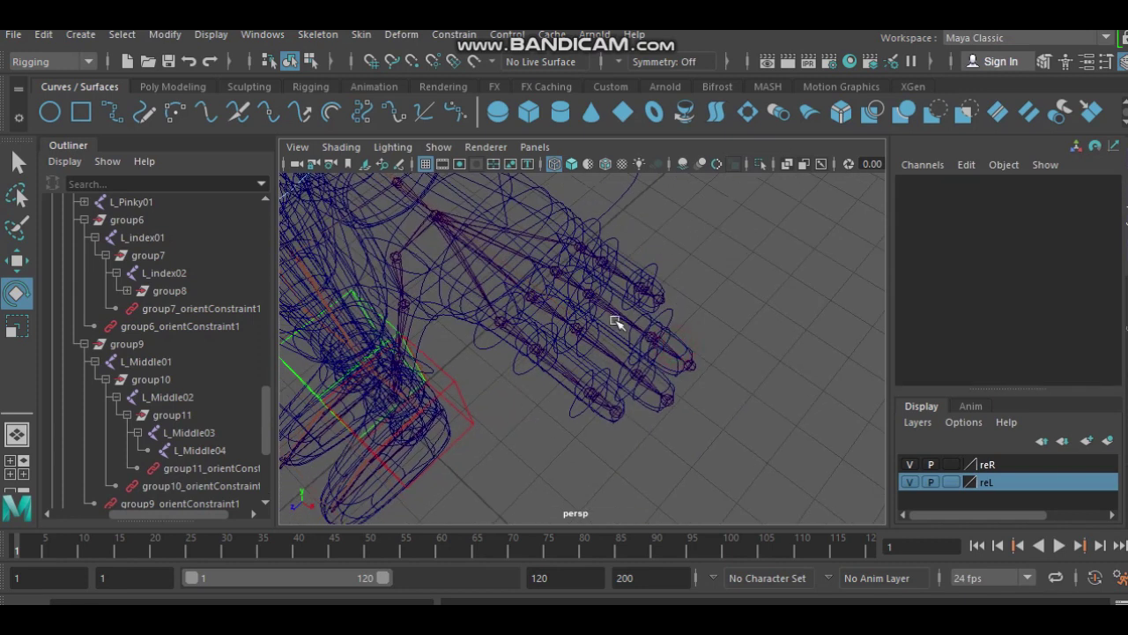
pyautogui.moveTo(585, 397)
pyautogui.keyDown('alt'); pyautogui.mouseDown()
pyautogui.moveTo(552, 373)
pyautogui.moveTo(615, 354)
pyautogui.moveTo(686, 385)
pyautogui.mouseUp(); pyautogui.keyUp('alt')
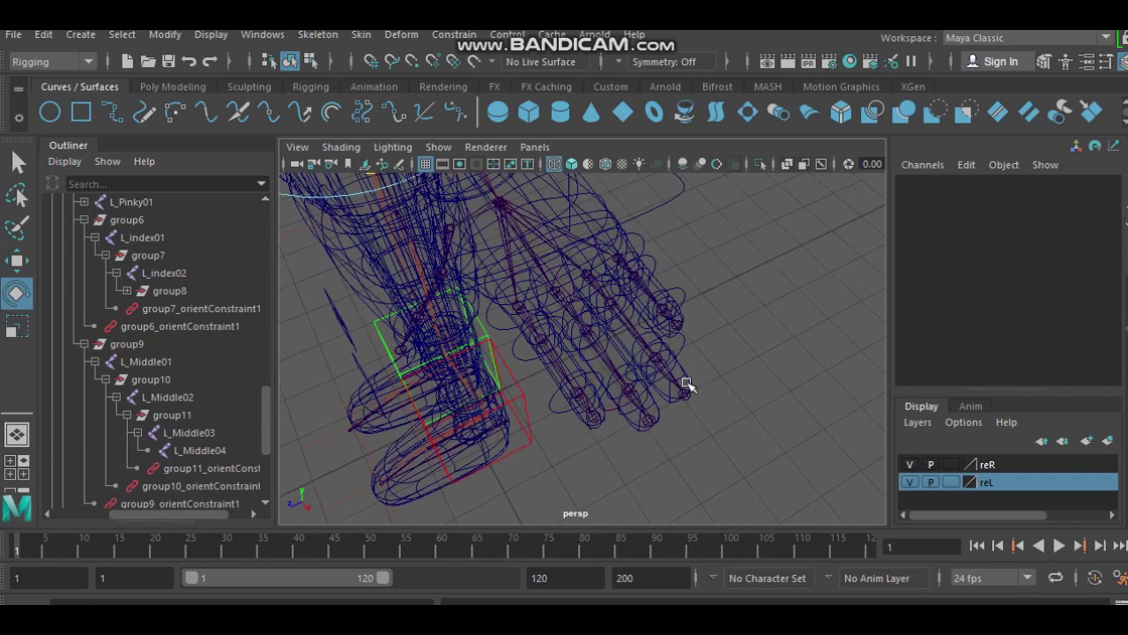
pyautogui.moveTo(571, 404)
pyautogui.keyDown('alt'); pyautogui.mouseDown()
pyautogui.moveTo(630, 370)
pyautogui.moveTo(569, 297)
pyautogui.moveTo(518, 339)
pyautogui.mouseUp(); pyautogui.keyUp('alt')
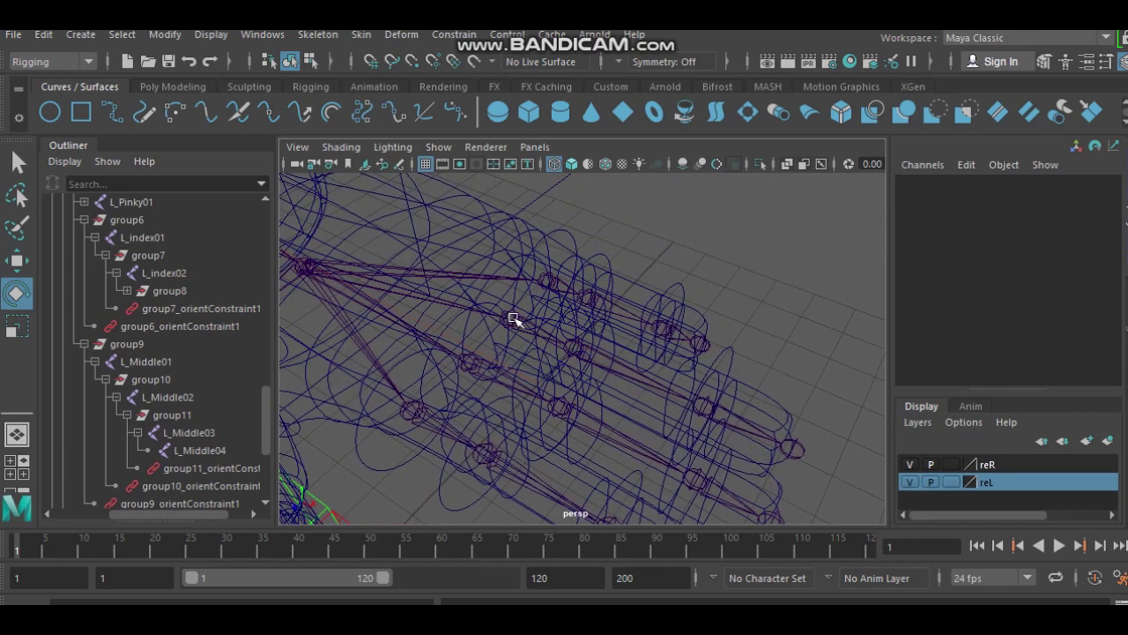
# Step: Select L_Ring01 and expand the ring-finger chain in the Outliner
pyautogui.click(511, 317)
pyautogui.press('q')
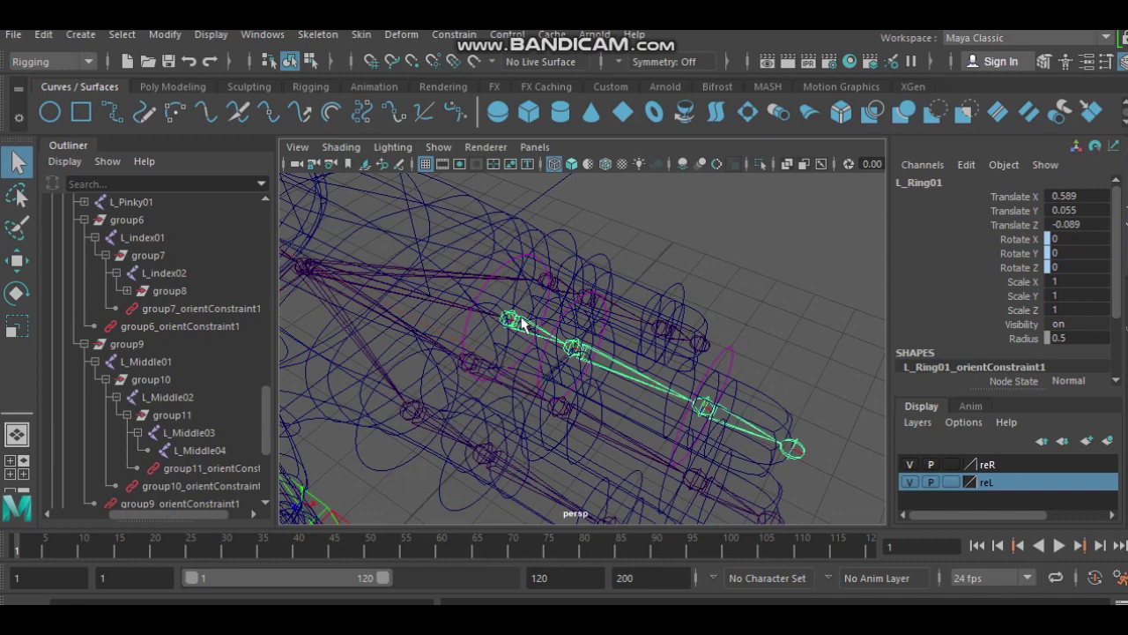
pyautogui.press('f')
pyautogui.scroll(5, 238, 333)
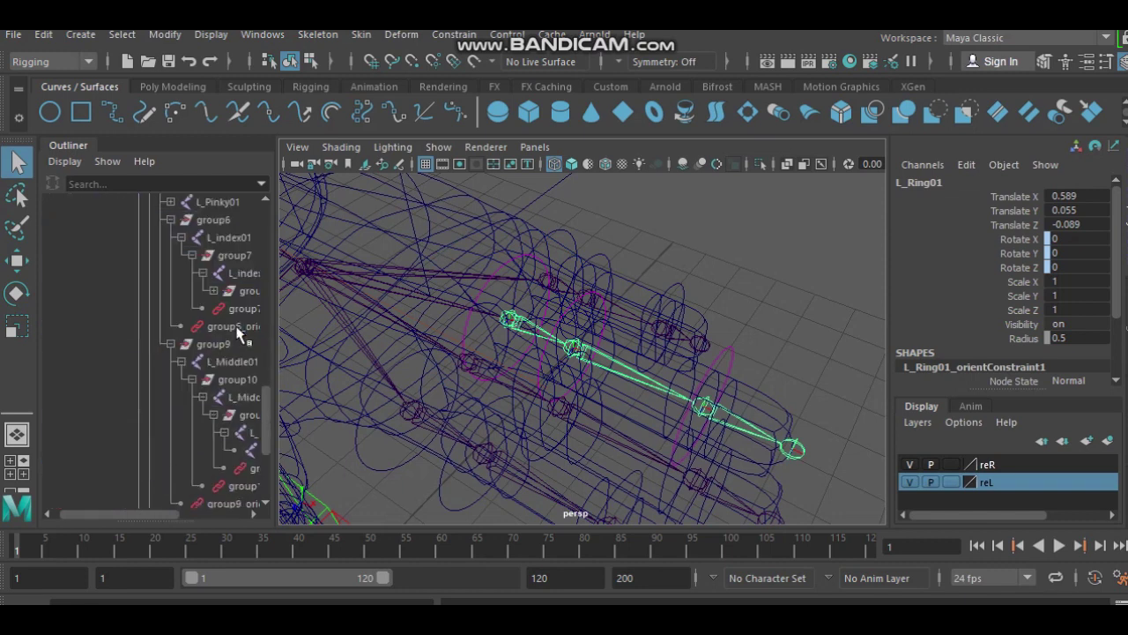
pyautogui.scroll(5, 240, 332)
pyautogui.click(183, 327)
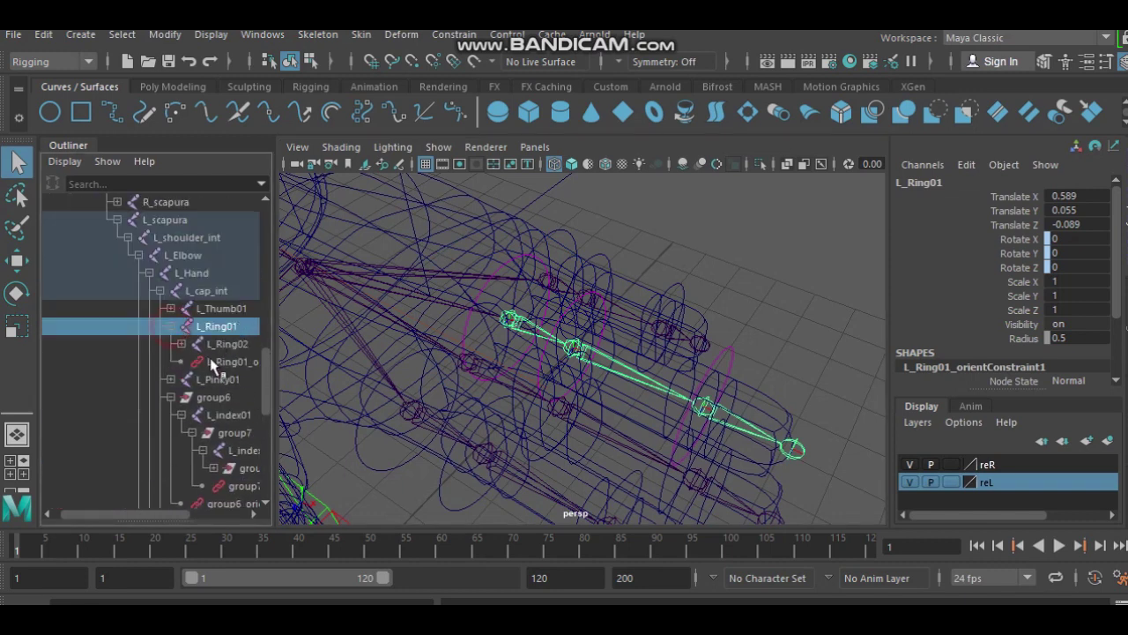
pyautogui.click(181, 344)
pyautogui.click(191, 362)
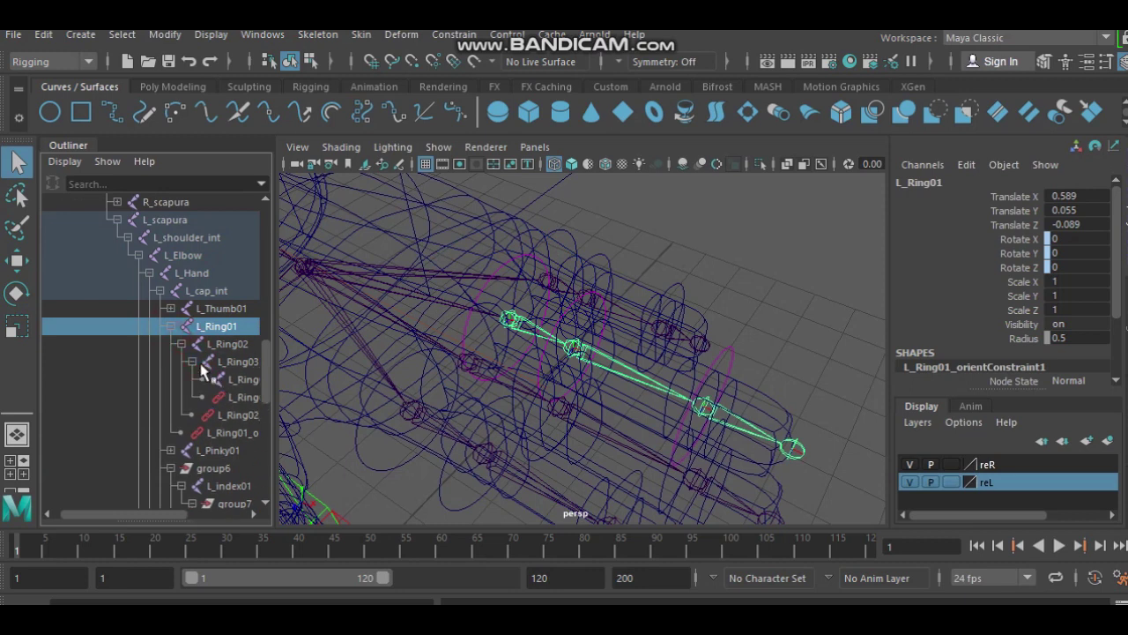
pyautogui.moveTo(144, 518); pyautogui.dragTo(188, 518)
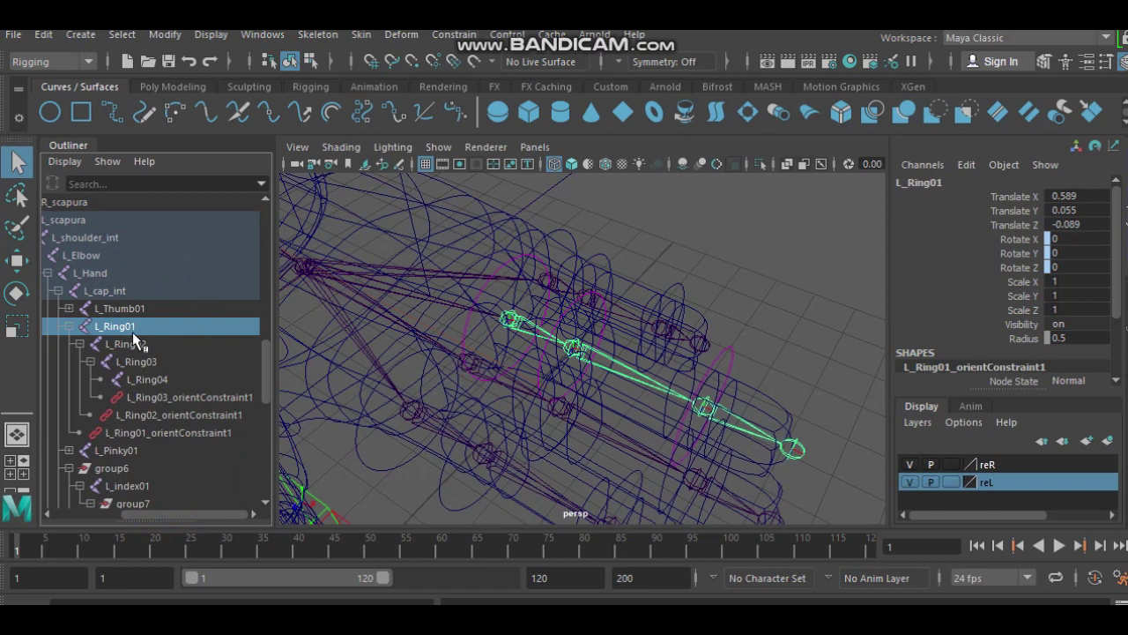
# Step: Delete the orient constraints on L_Ring03, L_Ring02 and L_Ring01
pyautogui.click(158, 398)
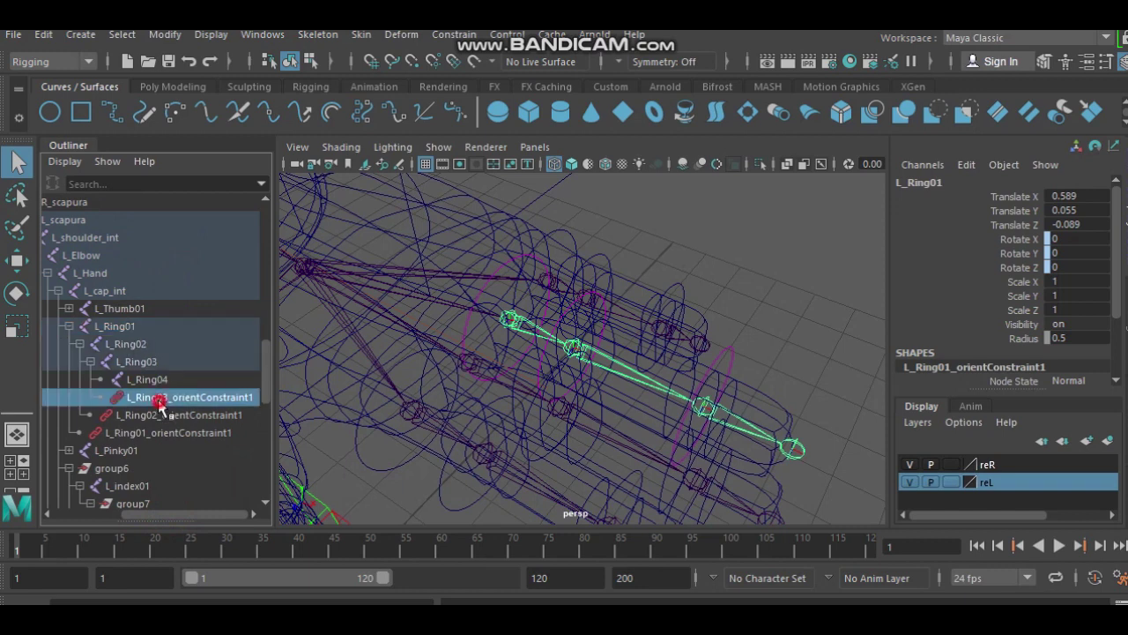
pyautogui.press('Delete')
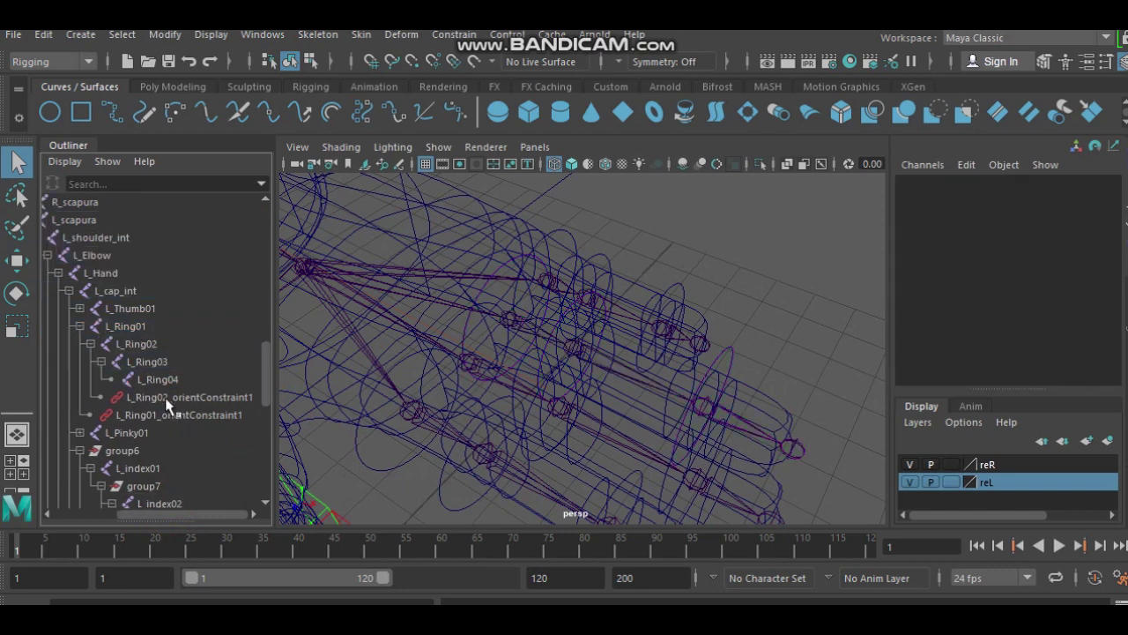
pyautogui.click(179, 402)
pyautogui.press('Delete')
pyautogui.click(176, 398)
pyautogui.press('Delete')
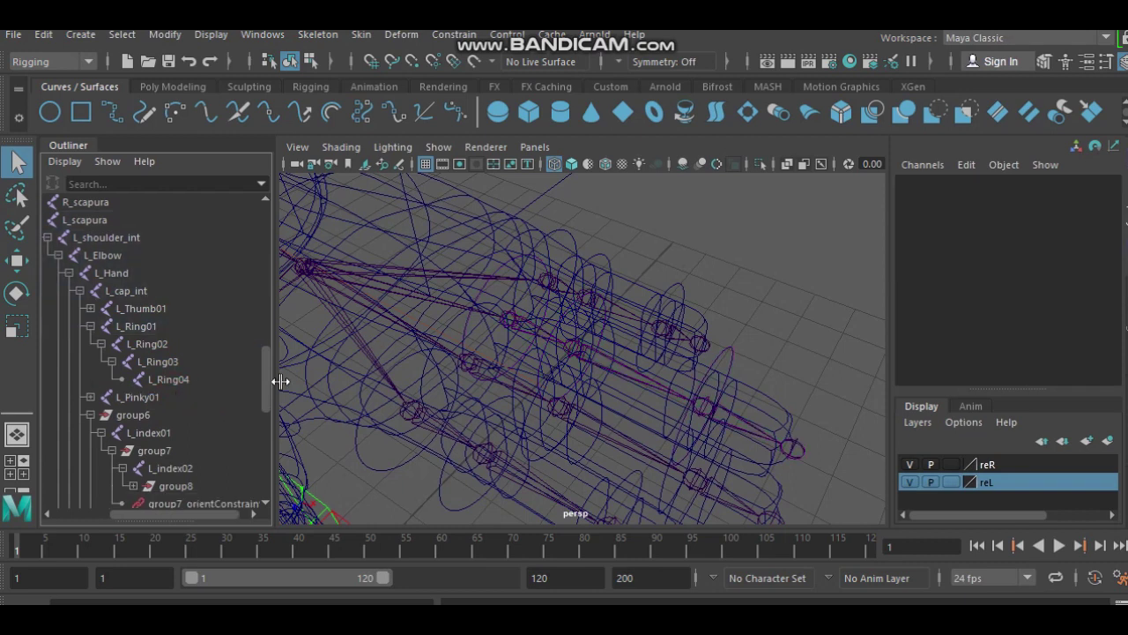
pyautogui.keyDown('alt'); pyautogui.moveTo(580, 339); pyautogui.dragTo(533, 348); pyautogui.keyUp('alt')
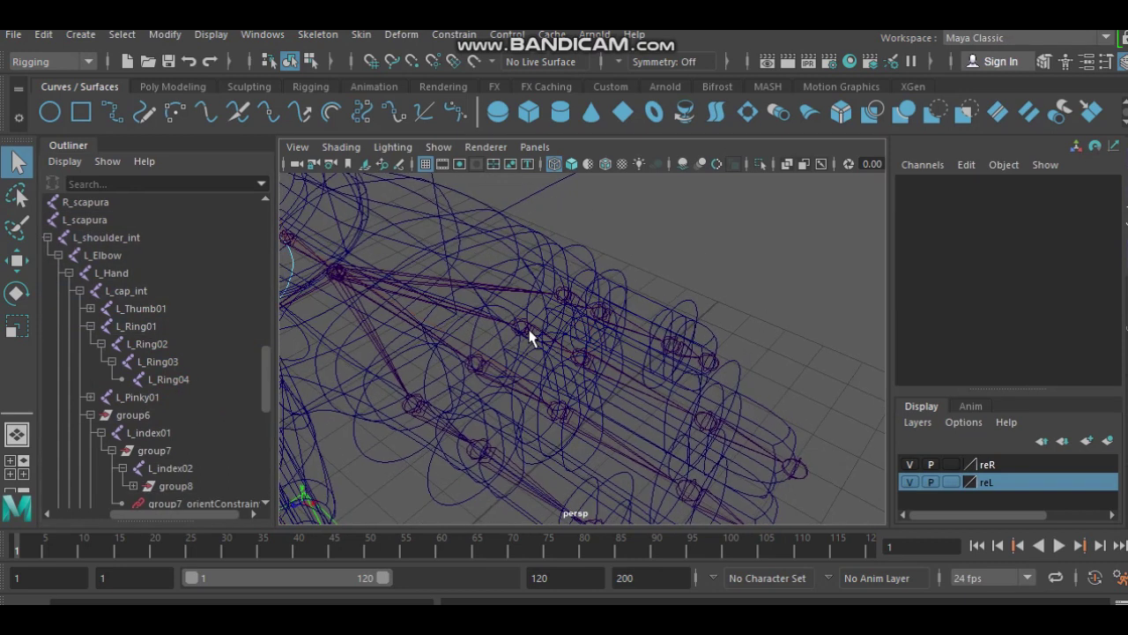
pyautogui.click(524, 331)
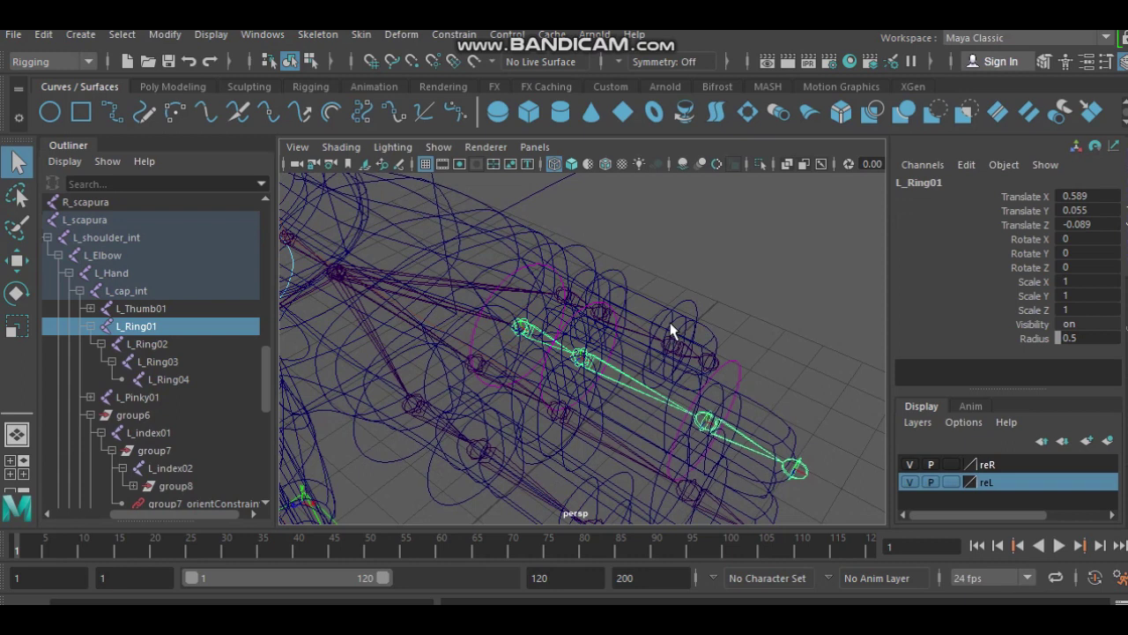
# Step: Group L_Ring01, L_Ring02 and L_Ring03 each into its own offset group
pyautogui.hotkey('ctrl', 'g')
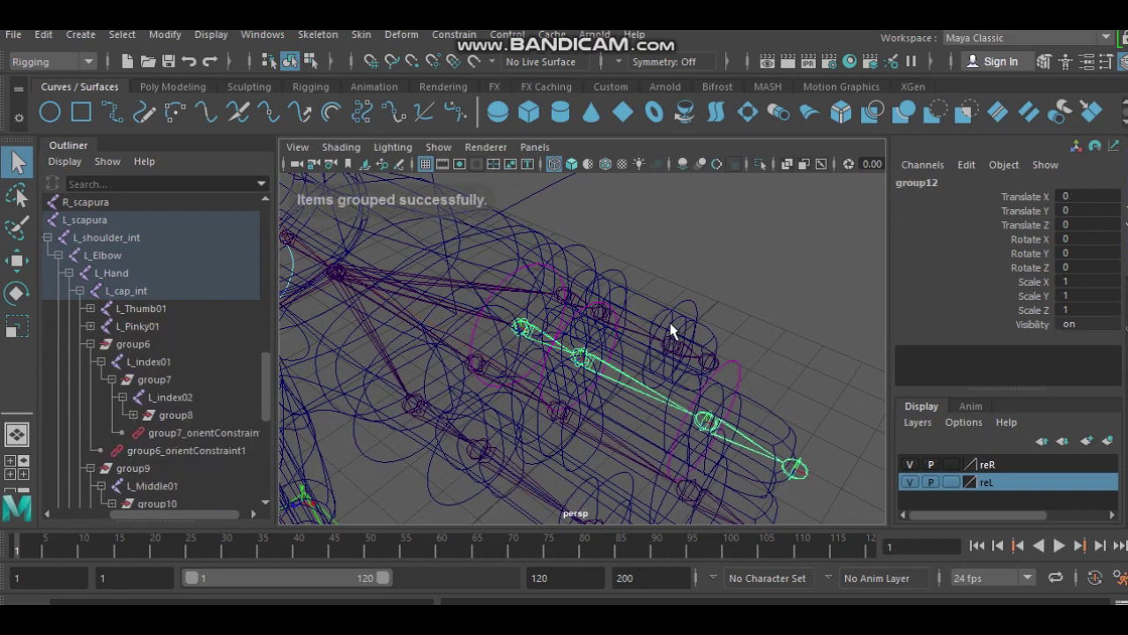
pyautogui.press('f')
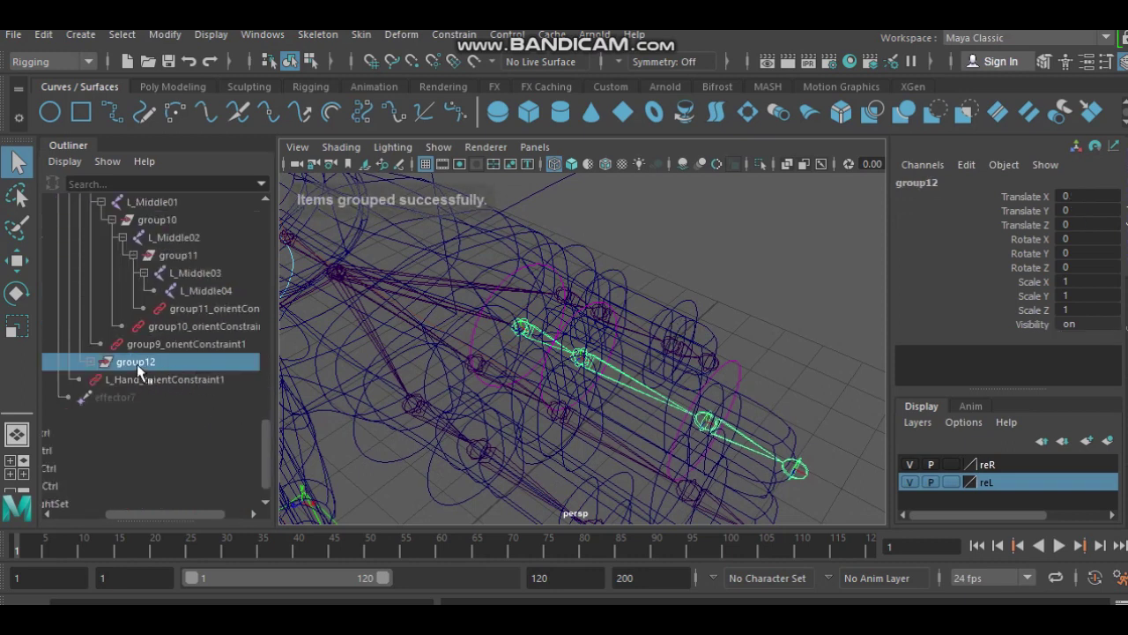
pyautogui.click(582, 368)
pyautogui.hotkey('ctrl', 'g')
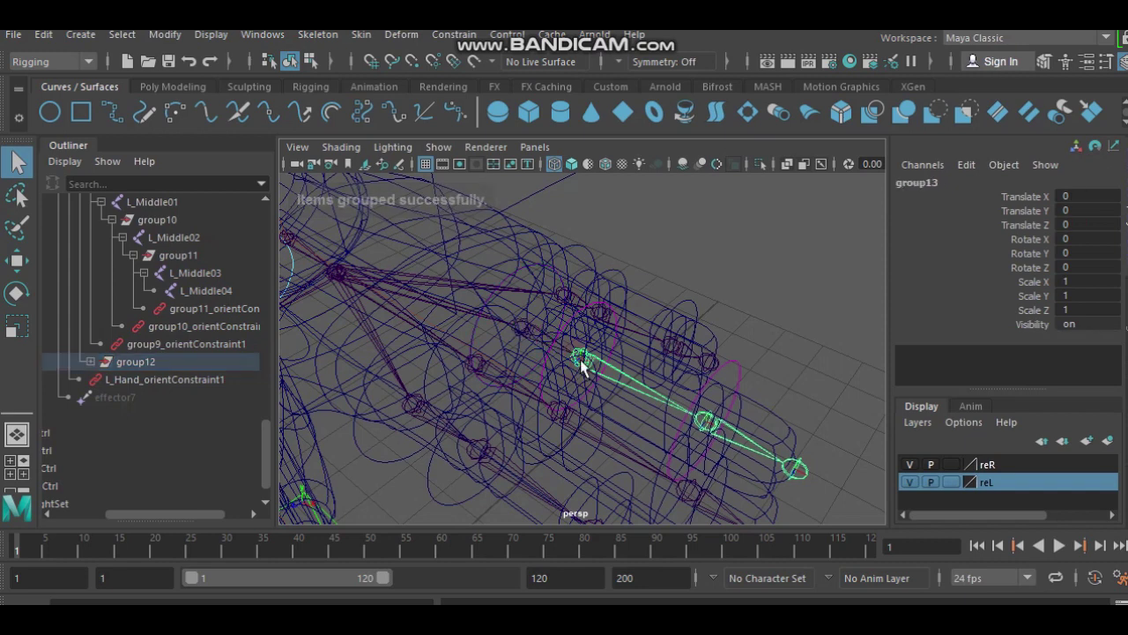
pyautogui.click(706, 428)
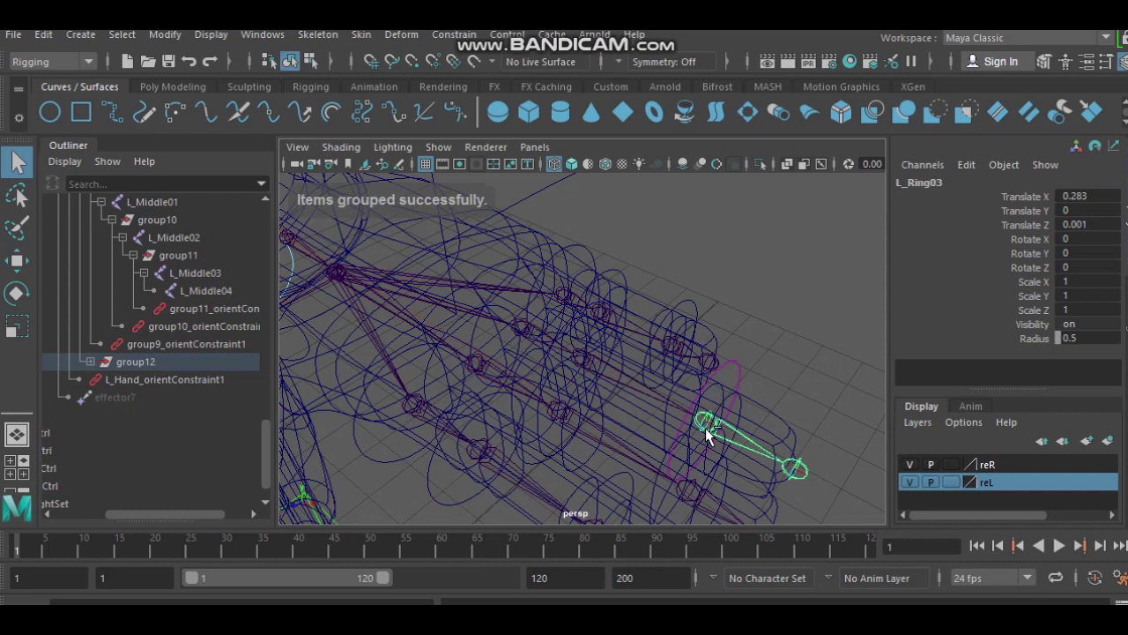
pyautogui.hotkey('ctrl', 'g')
# Step: Expand group12 in the Outliner to verify the nested group13 and group14
pyautogui.click(90, 361)
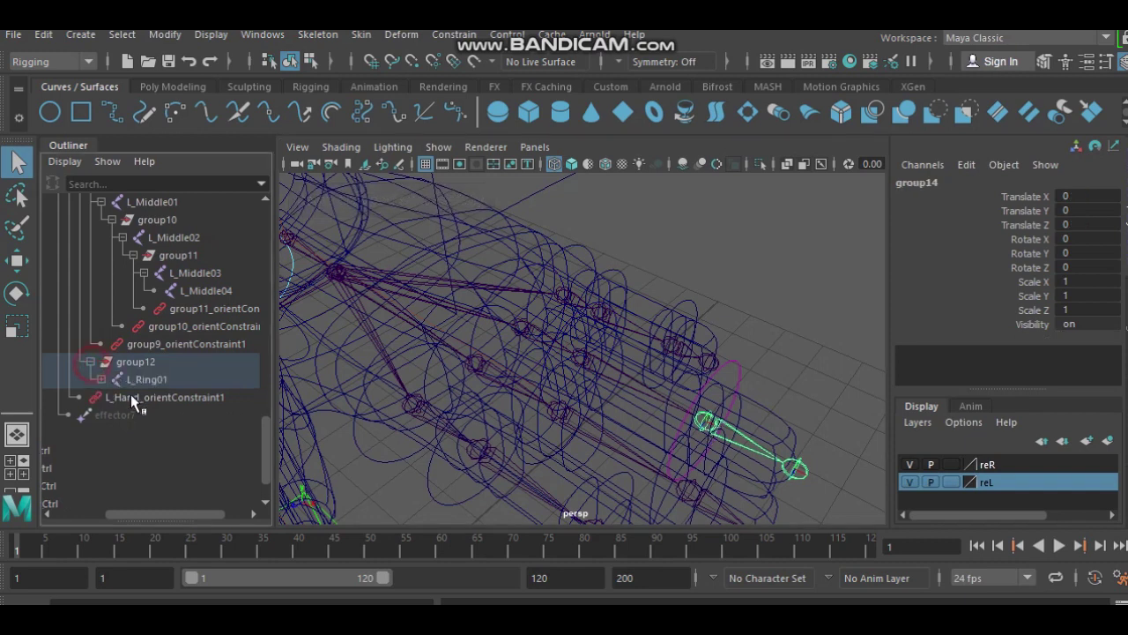
pyautogui.click(100, 379)
pyautogui.click(112, 397)
pyautogui.click(122, 415)
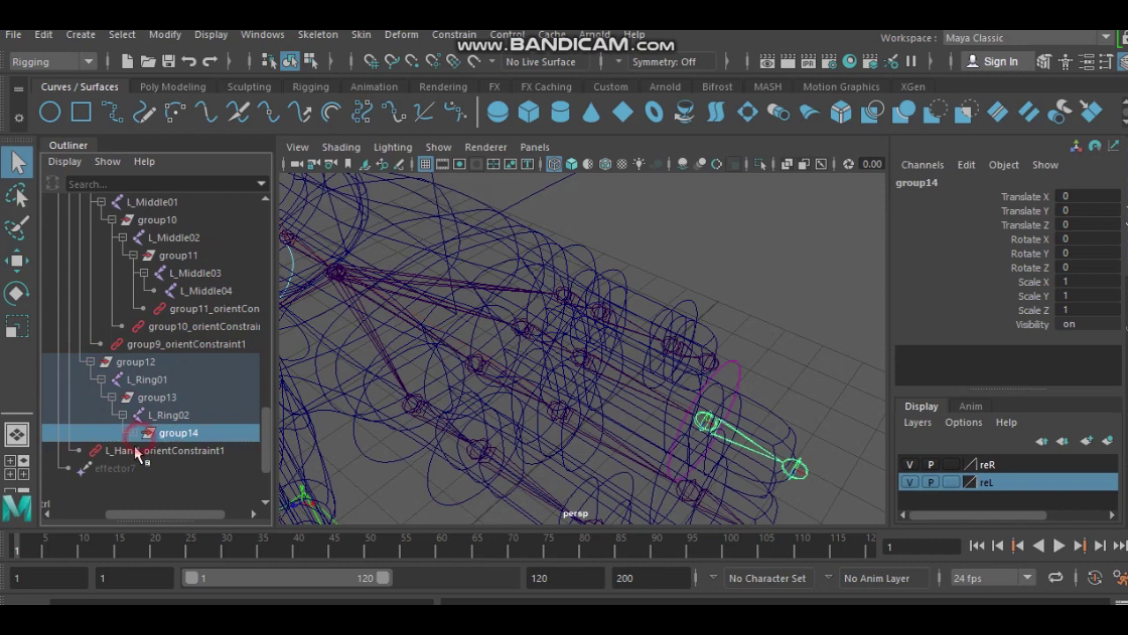
pyautogui.click(132, 433)
pyautogui.moveTo(468, 389)
pyautogui.keyDown('alt'); pyautogui.mouseDown()
pyautogui.moveTo(529, 395)
pyautogui.moveTo(568, 383)
pyautogui.moveTo(550, 366)
pyautogui.moveTo(592, 431)
pyautogui.mouseUp(); pyautogui.keyUp('alt')
pyautogui.scroll(2, 593, 431)
pyautogui.scroll(2, 557, 420)
pyautogui.scroll(1, 514, 278)
# Step: Select L_Ring1_Ctrl and then group12
pyautogui.click(512, 266)
pyautogui.keyDown('alt'); pyautogui.moveTo(547, 403); pyautogui.dragTo(580, 403); pyautogui.keyUp('alt')
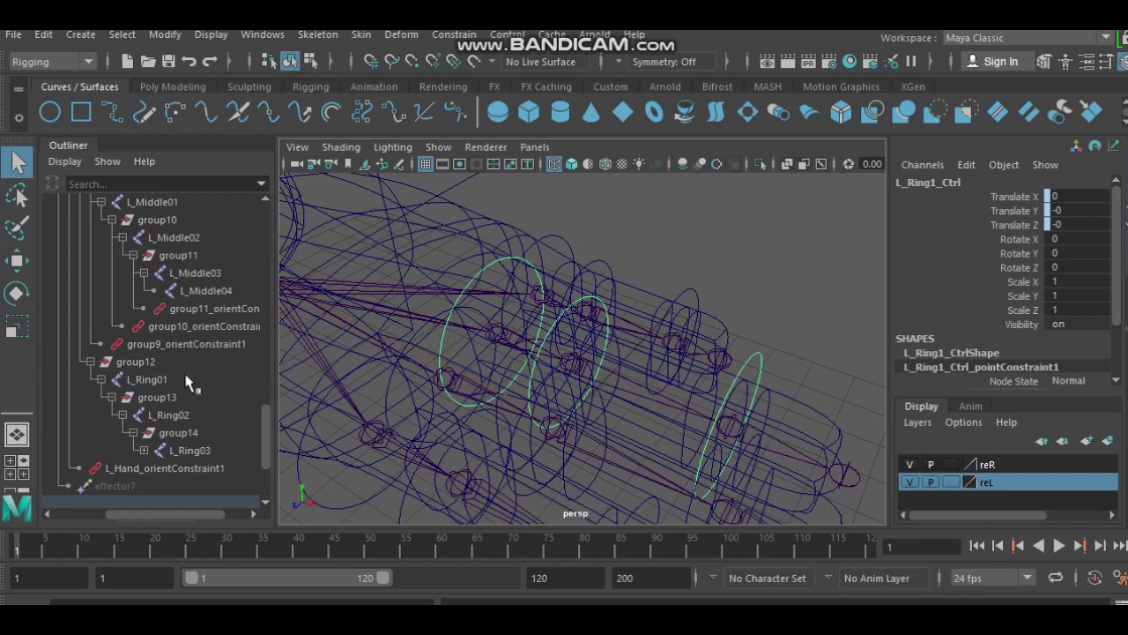
pyautogui.click(141, 361)
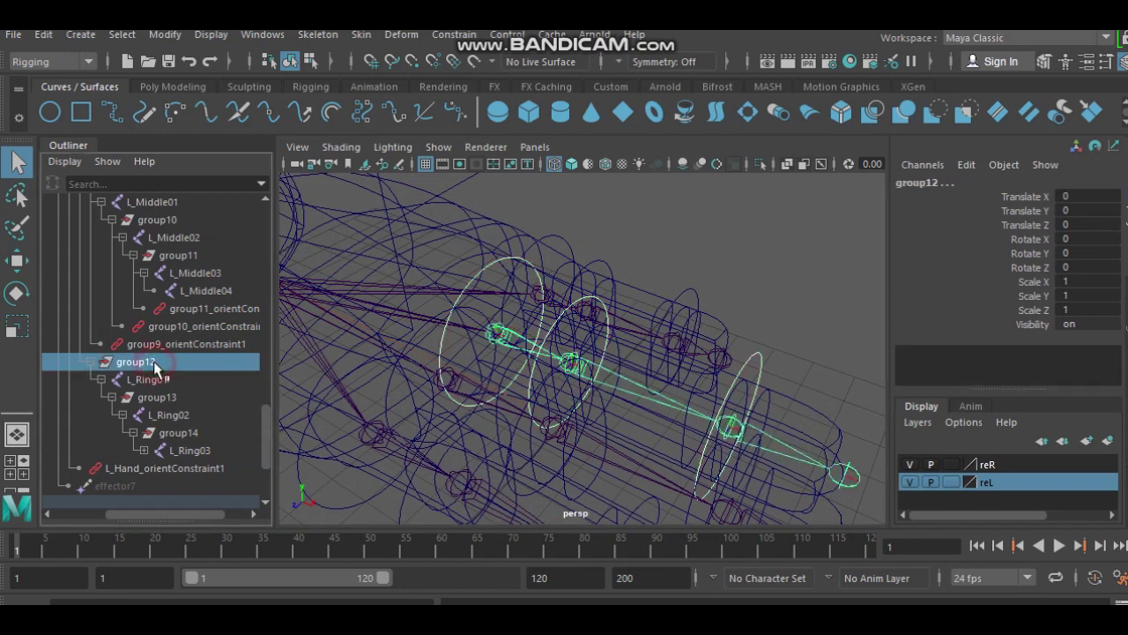
# Step: Orient-constrain group12 to L_Ring1_Ctrl
pyautogui.click(454, 35)
pyautogui.click(511, 115)
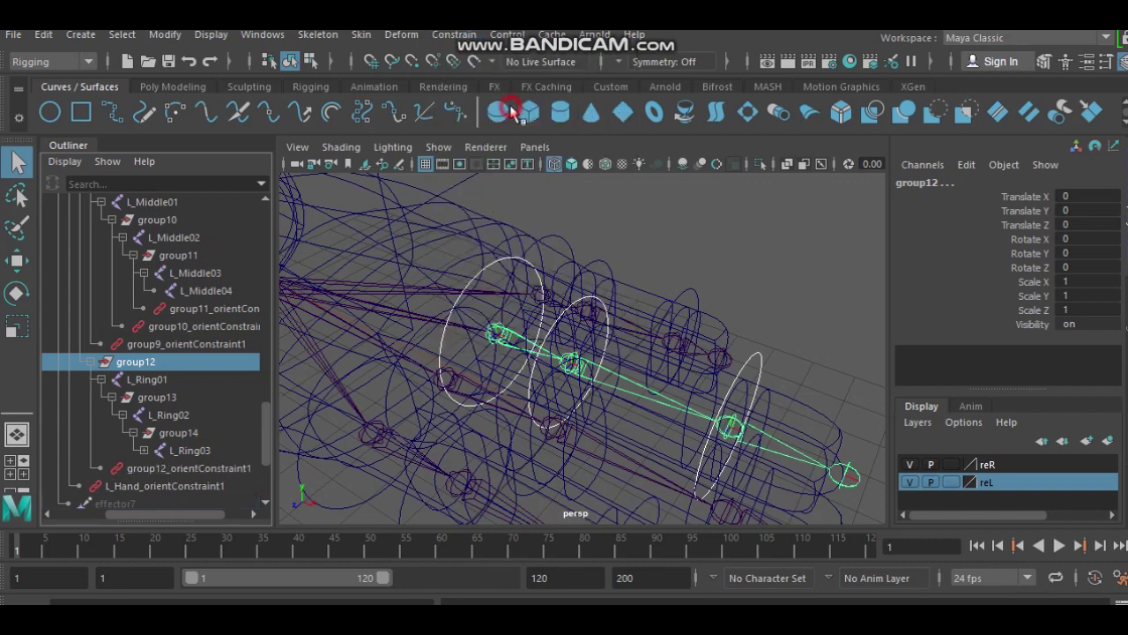
pyautogui.keyDown('alt'); pyautogui.moveTo(626, 322); pyautogui.dragTo(610, 296); pyautogui.keyUp('alt')
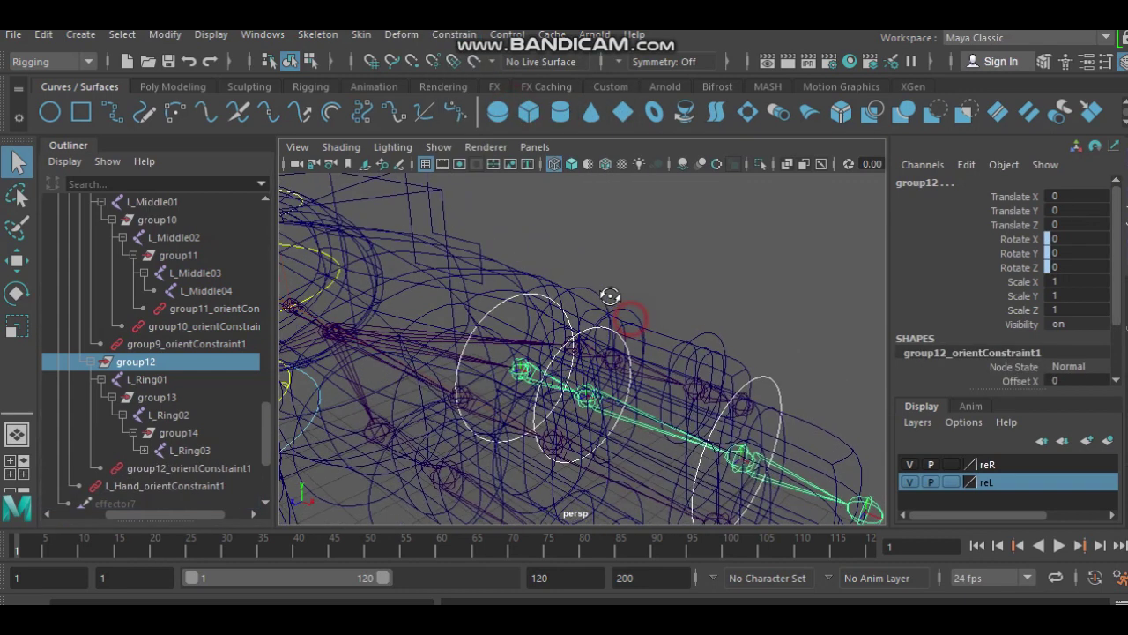
# Step: Orient-constrain group13 to L_Ring2_Ctrl
pyautogui.click(565, 349)
pyautogui.click(556, 351)
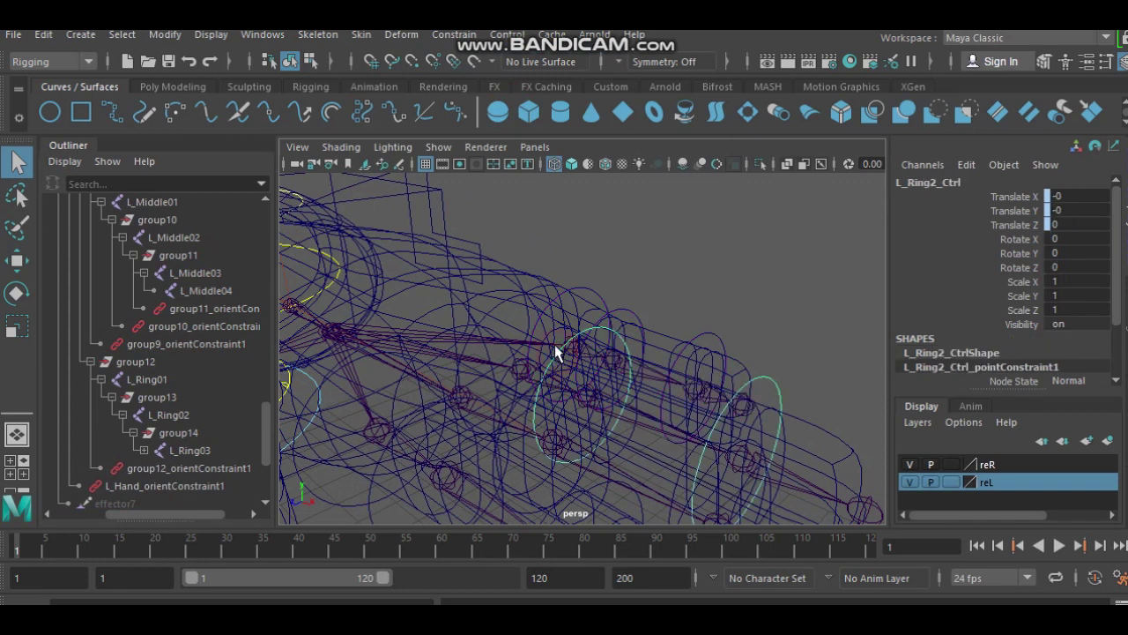
pyautogui.keyDown('alt'); pyautogui.moveTo(617, 418); pyautogui.dragTo(588, 417); pyautogui.keyUp('alt')
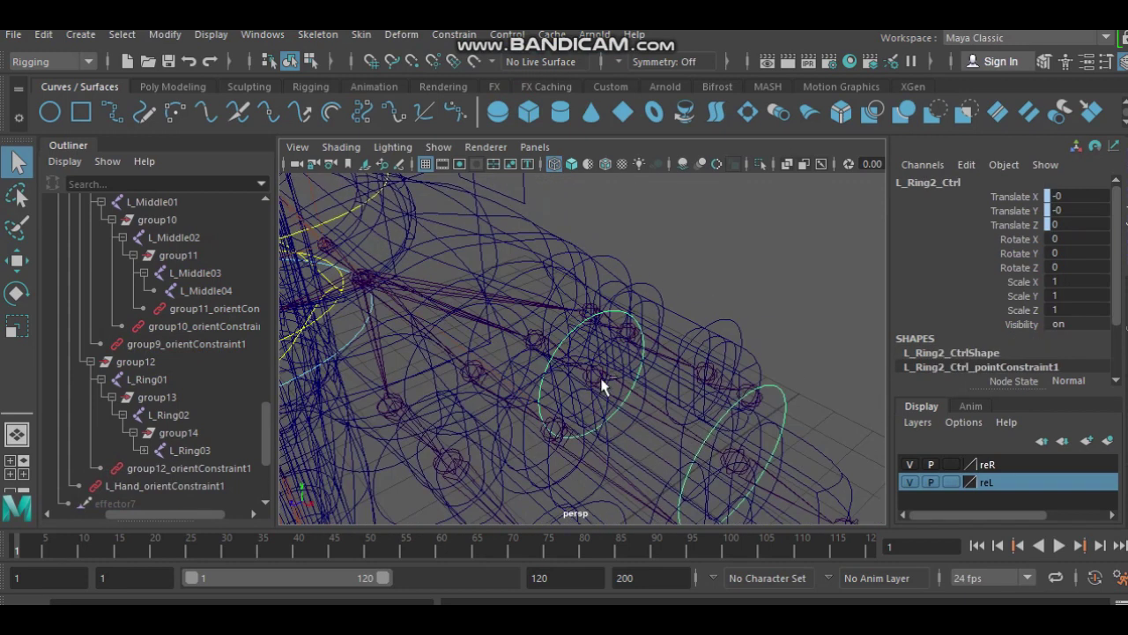
pyautogui.click(158, 398)
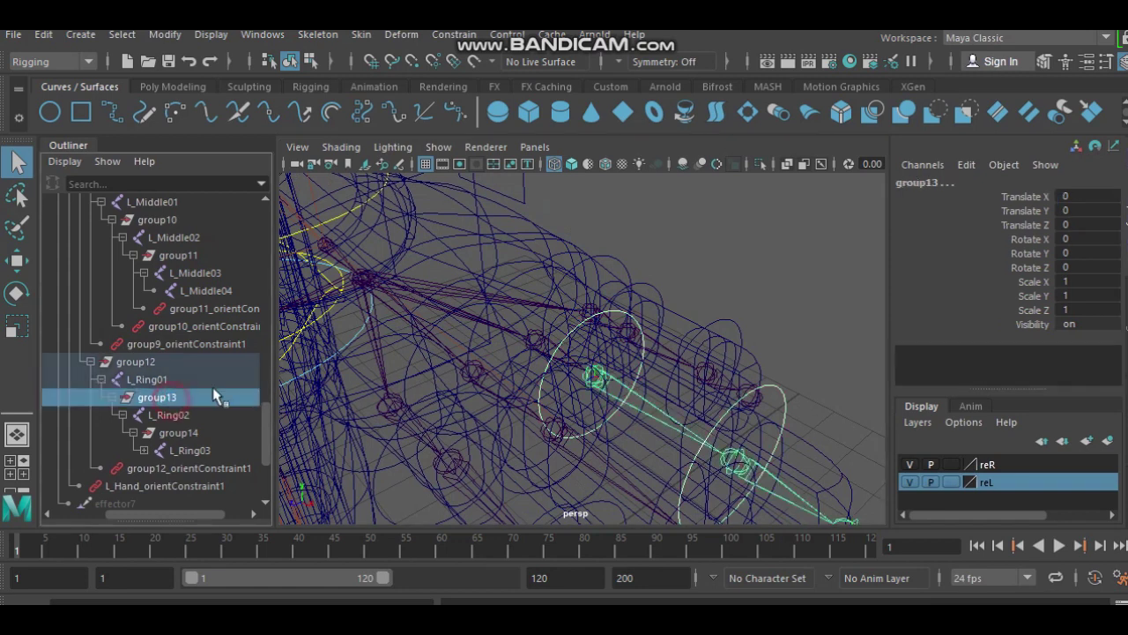
pyautogui.keyDown('alt'); pyautogui.moveTo(520, 449); pyautogui.dragTo(507, 269); pyautogui.keyUp('alt')
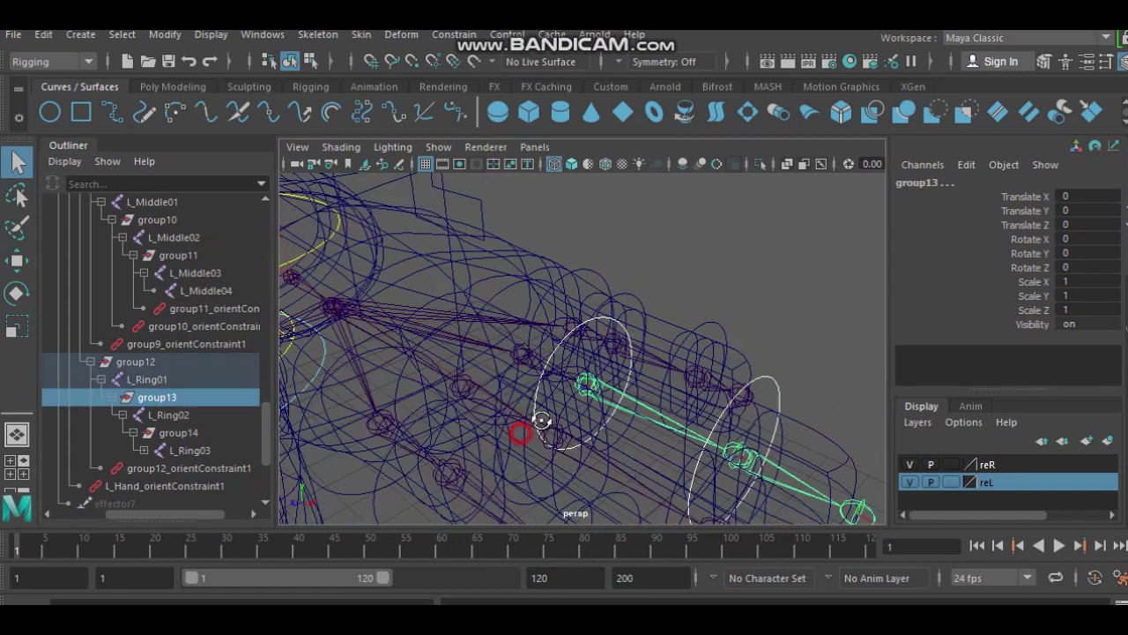
pyautogui.click(454, 36)
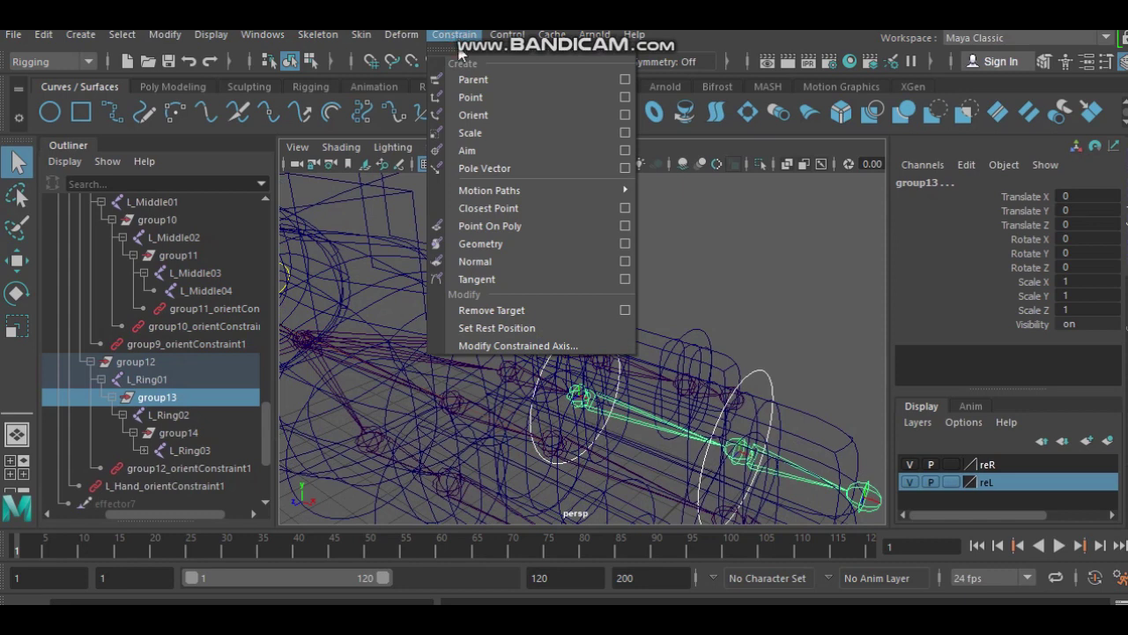
pyautogui.click(519, 112)
# Step: Orient-constrain group14 to L_Ring3_Ctrl, then clear the selection
pyautogui.keyDown('alt'); pyautogui.moveTo(546, 183); pyautogui.dragTo(689, 268); pyautogui.keyUp('alt')
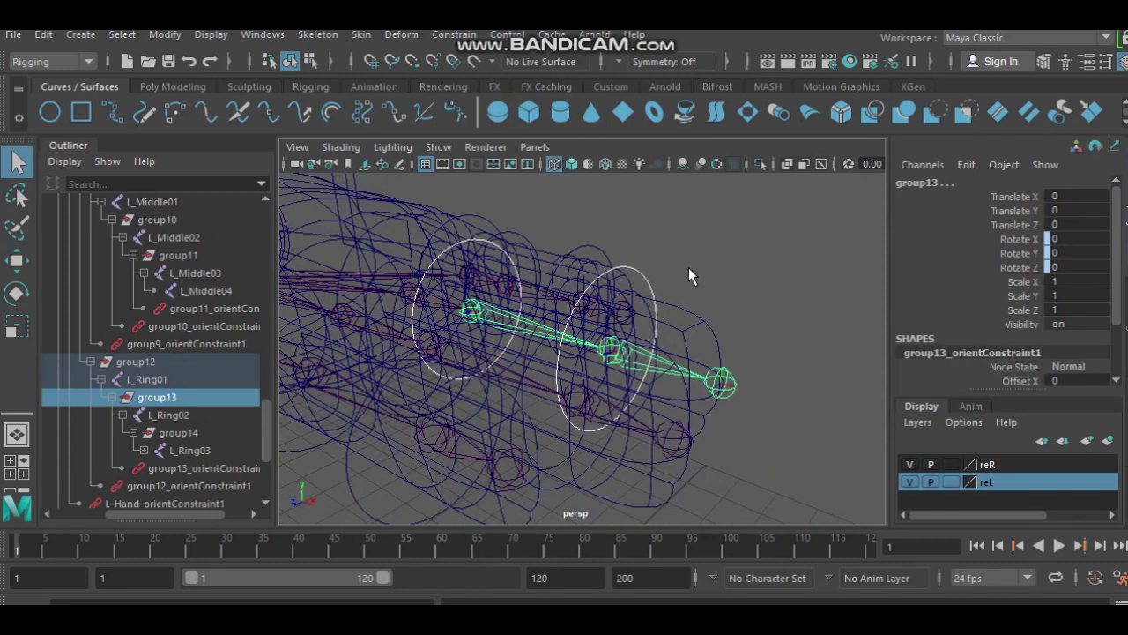
pyautogui.click(639, 272)
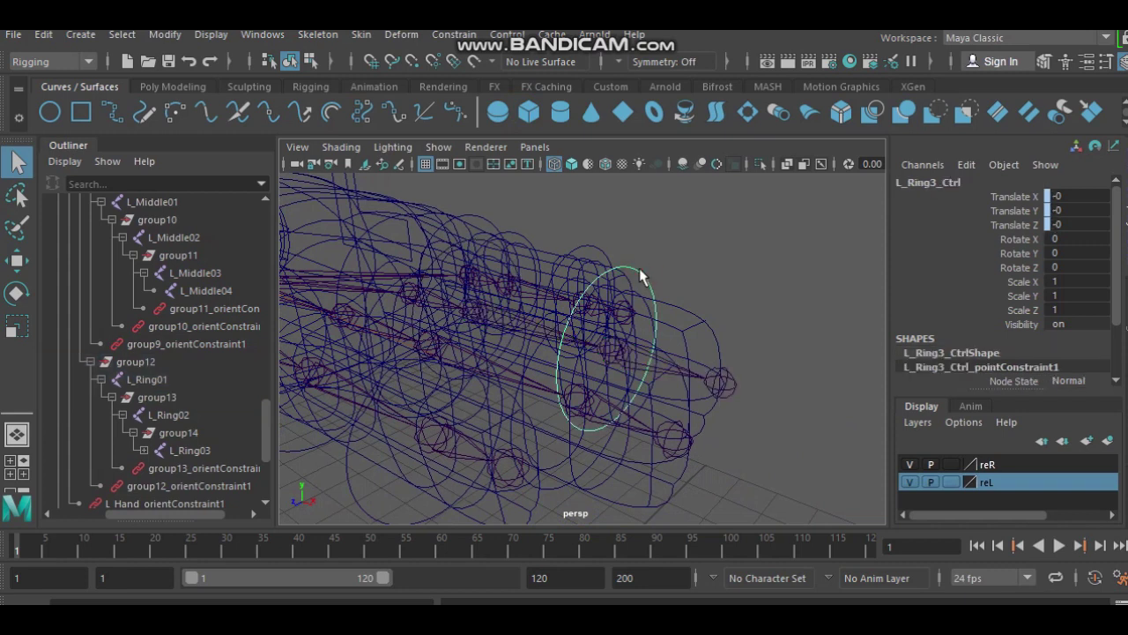
pyautogui.click(181, 434)
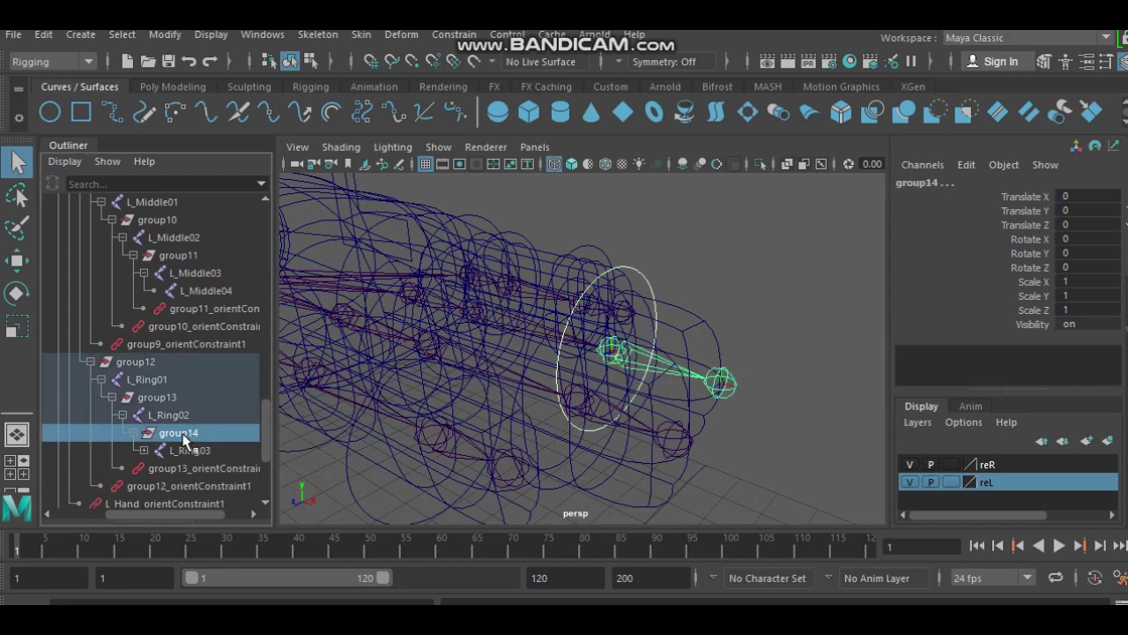
pyautogui.click(454, 35)
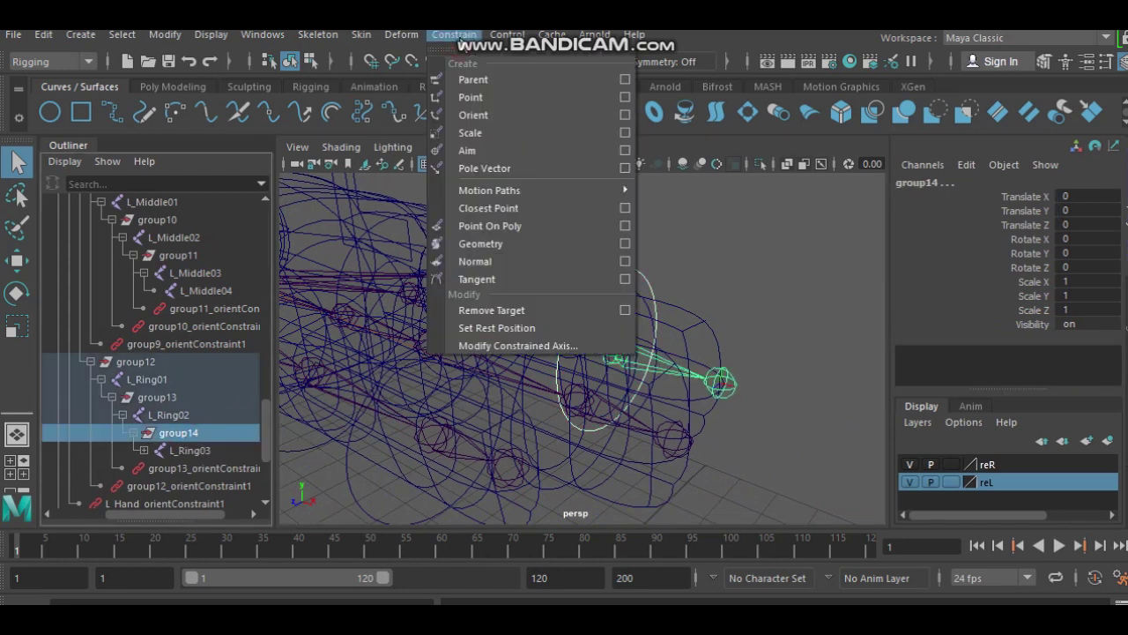
pyautogui.click(498, 122)
pyautogui.click(705, 238)
pyautogui.keyDown('alt'); pyautogui.moveTo(514, 312); pyautogui.dragTo(600, 351, button='middle'); pyautogui.keyUp('alt')
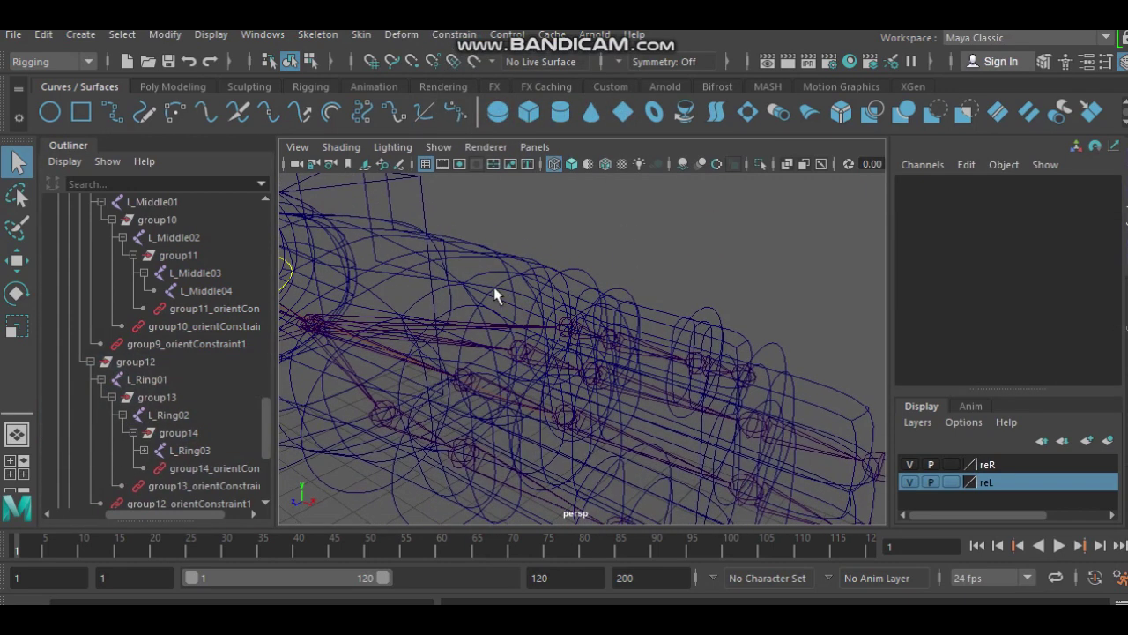
# Step: Select group12, start editing its pivot, and zoom in on the top view
pyautogui.click(143, 364)
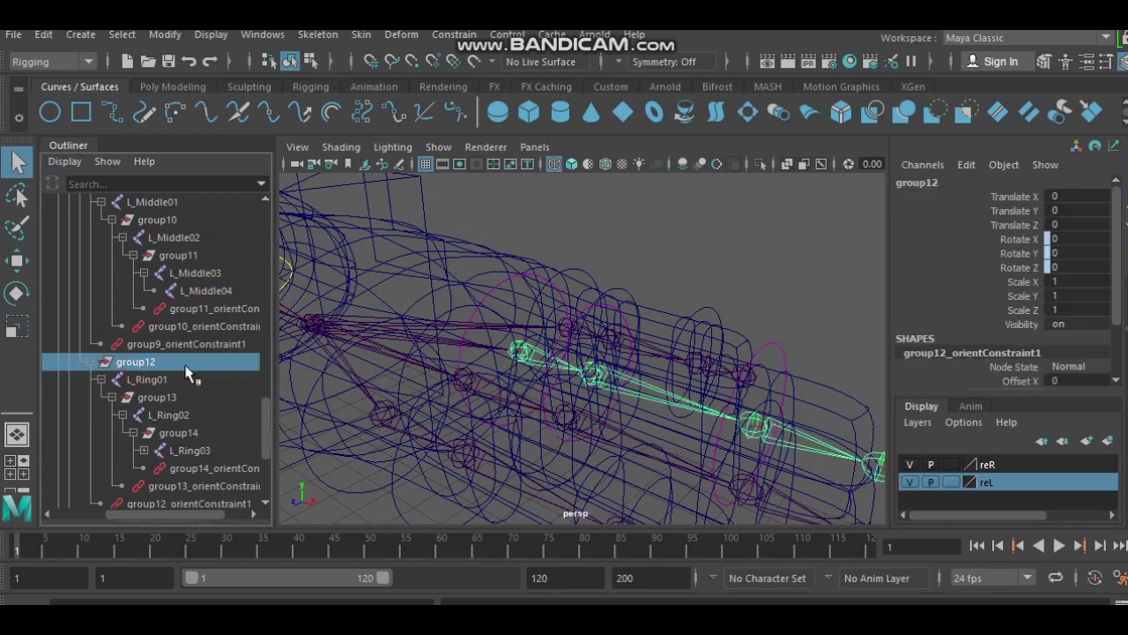
pyautogui.press('w')
pyautogui.moveTo(423, 391)
pyautogui.keyDown('alt'); pyautogui.mouseDown()
pyautogui.moveTo(373, 360)
pyautogui.moveTo(454, 364)
pyautogui.moveTo(437, 370)
pyautogui.mouseUp(); pyautogui.keyUp('alt')
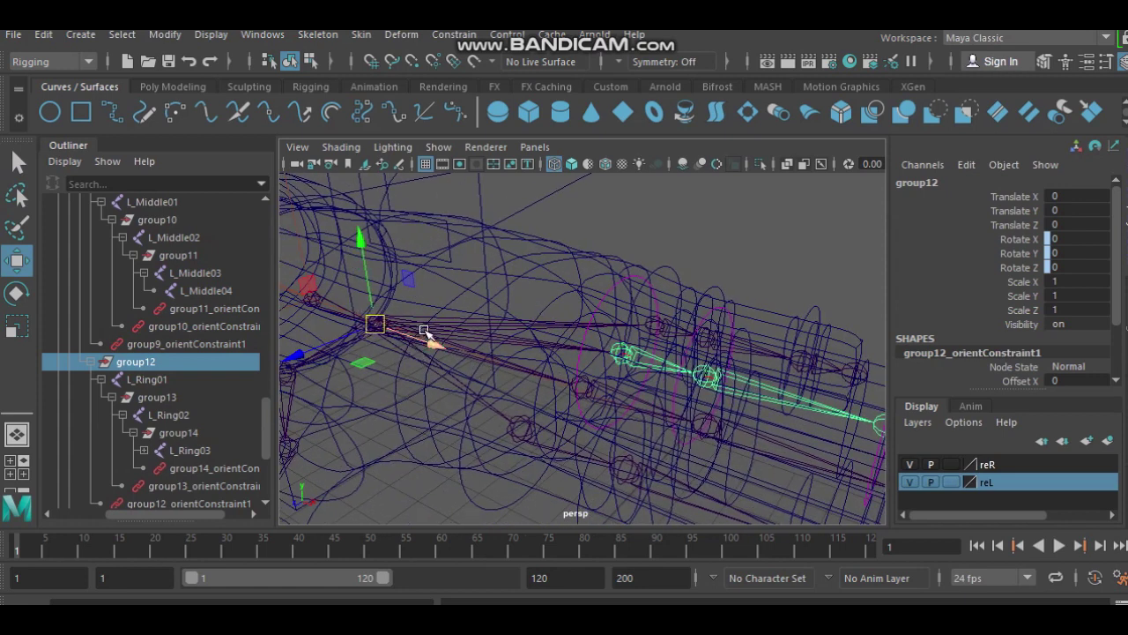
pyautogui.moveTo(430, 344); pyautogui.dragTo(565, 436)
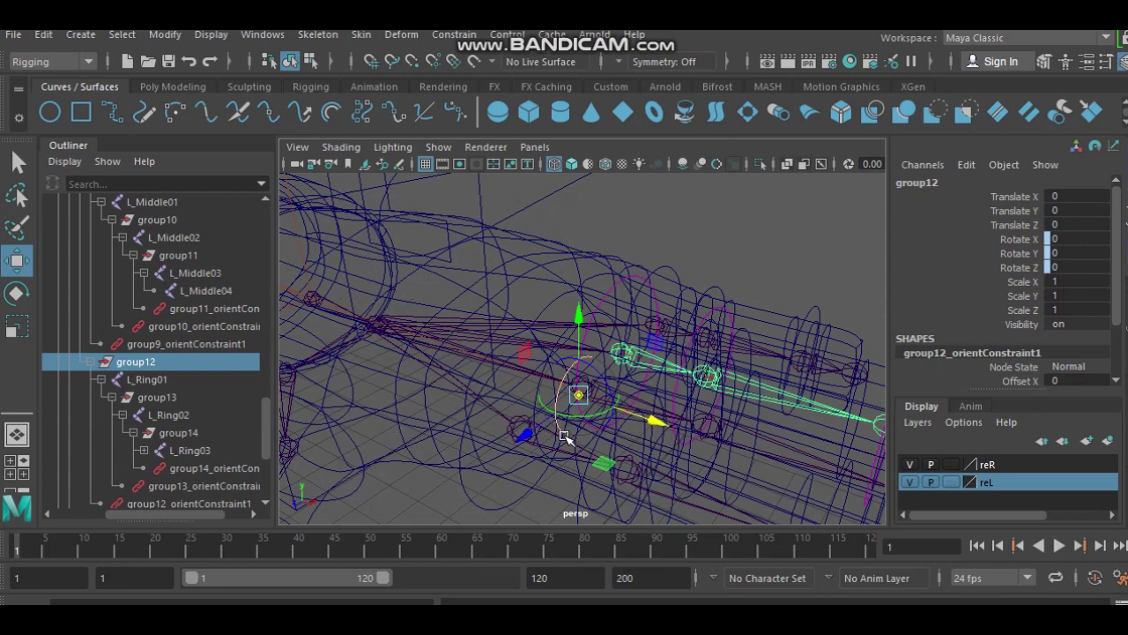
pyautogui.press('space')
pyautogui.press('space')
pyautogui.scroll(-5, 615, 289)
pyautogui.scroll(3, 528, 294)
pyautogui.scroll(-2, 489, 357)
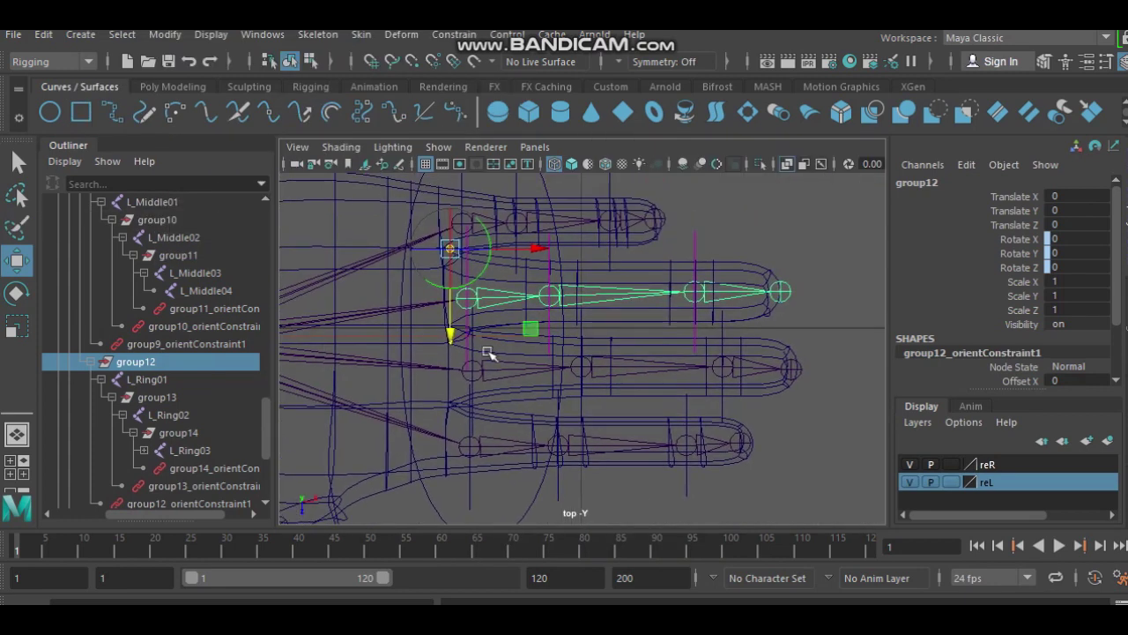
pyautogui.scroll(2, 494, 355)
pyautogui.scroll(1, 533, 352)
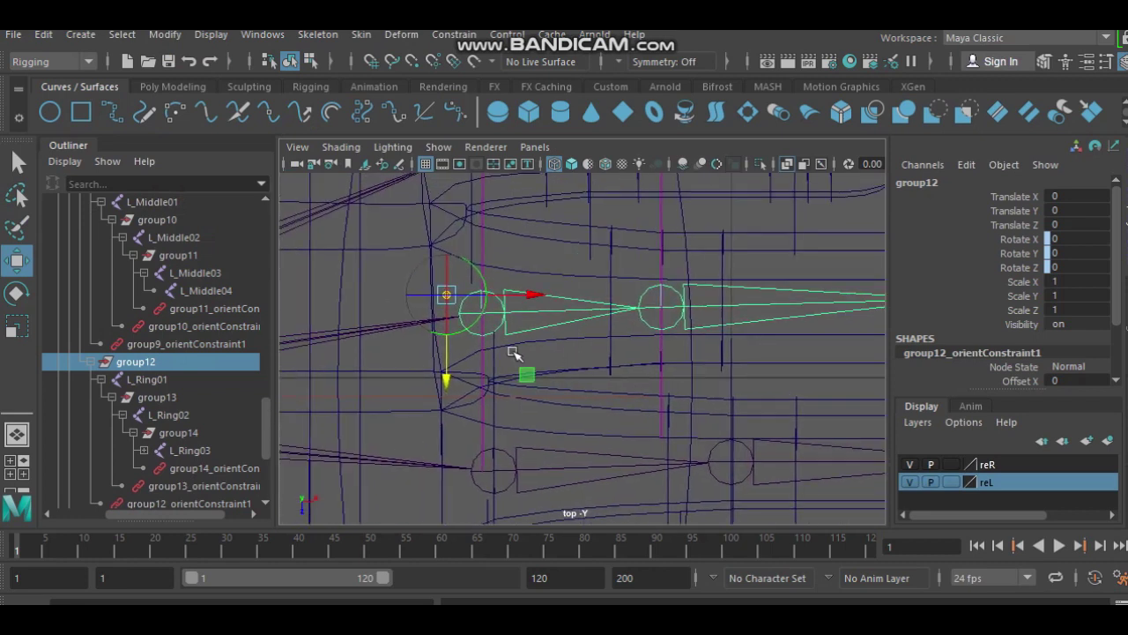
pyautogui.scroll(1, 533, 353)
# Step: Point-snap group12's pivot onto L_Ring01 in the top and front views
pyautogui.press('v')
pyautogui.moveTo(421, 327)
pyautogui.mouseDown()
pyautogui.moveTo(418, 353)
pyautogui.moveTo(508, 309)
pyautogui.mouseUp()
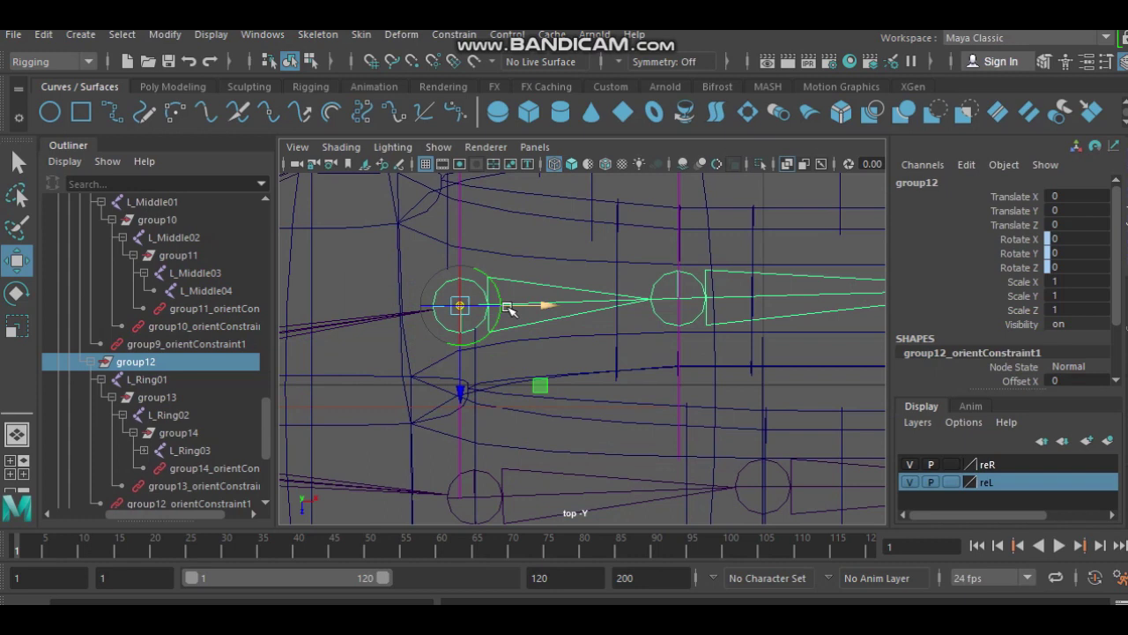
pyautogui.press('space')
pyautogui.press('space')
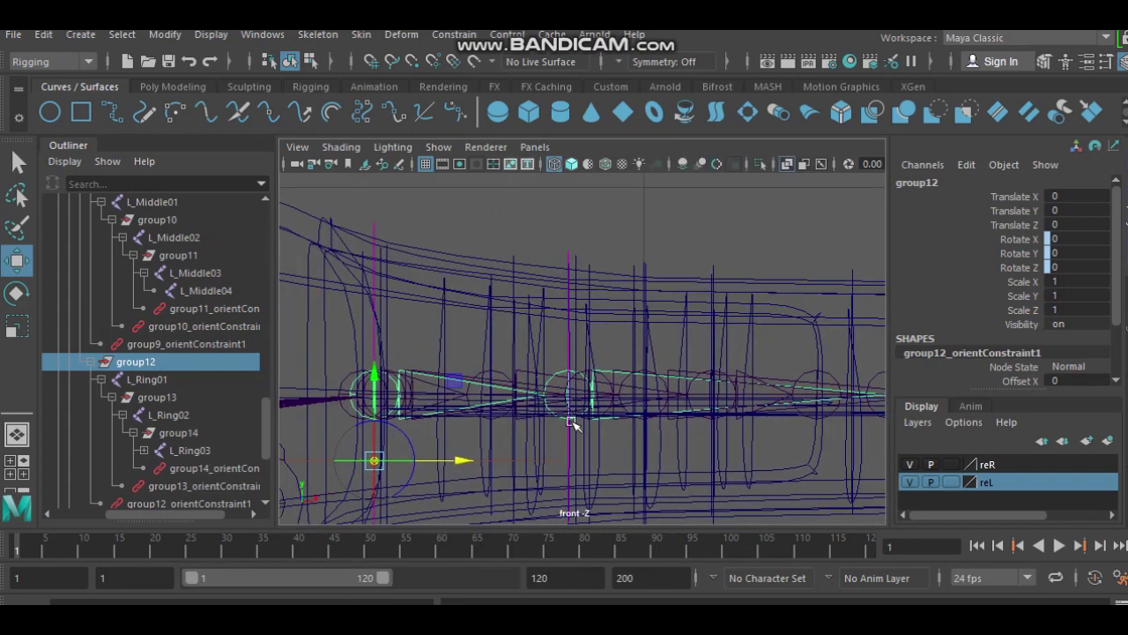
pyautogui.moveTo(374, 460); pyautogui.dragTo(374, 394)
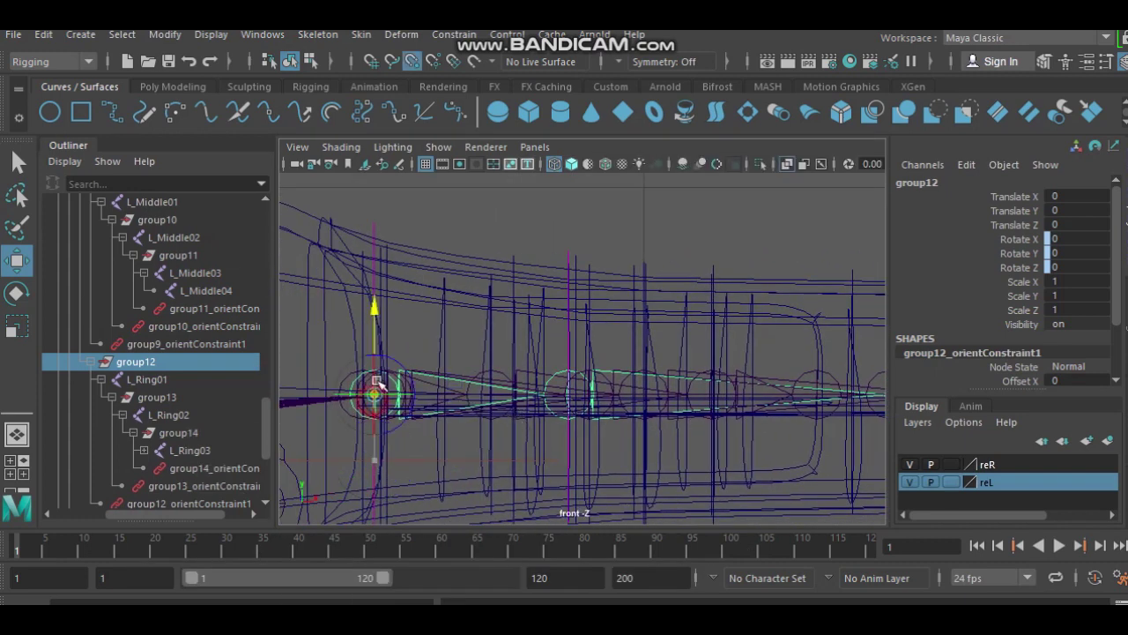
pyautogui.press('space')
pyautogui.press('space')
pyautogui.keyDown('alt'); pyautogui.moveTo(760, 315); pyautogui.dragTo(636, 294); pyautogui.keyUp('alt')
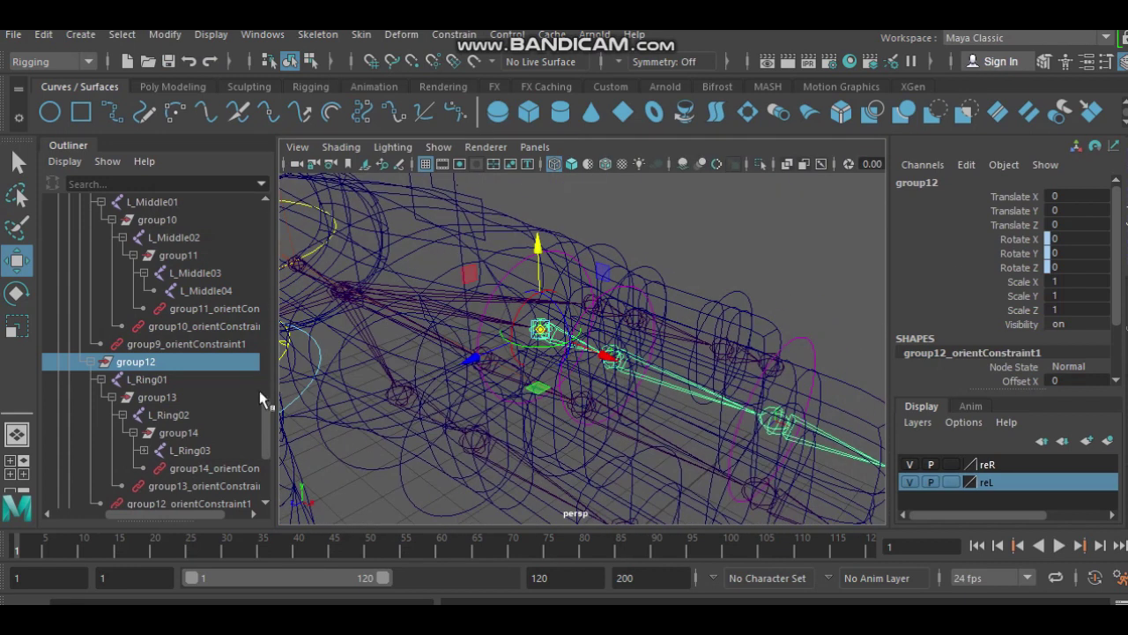
# Step: Snap group13's pivot onto the second ring joint in the top view
pyautogui.click(171, 398)
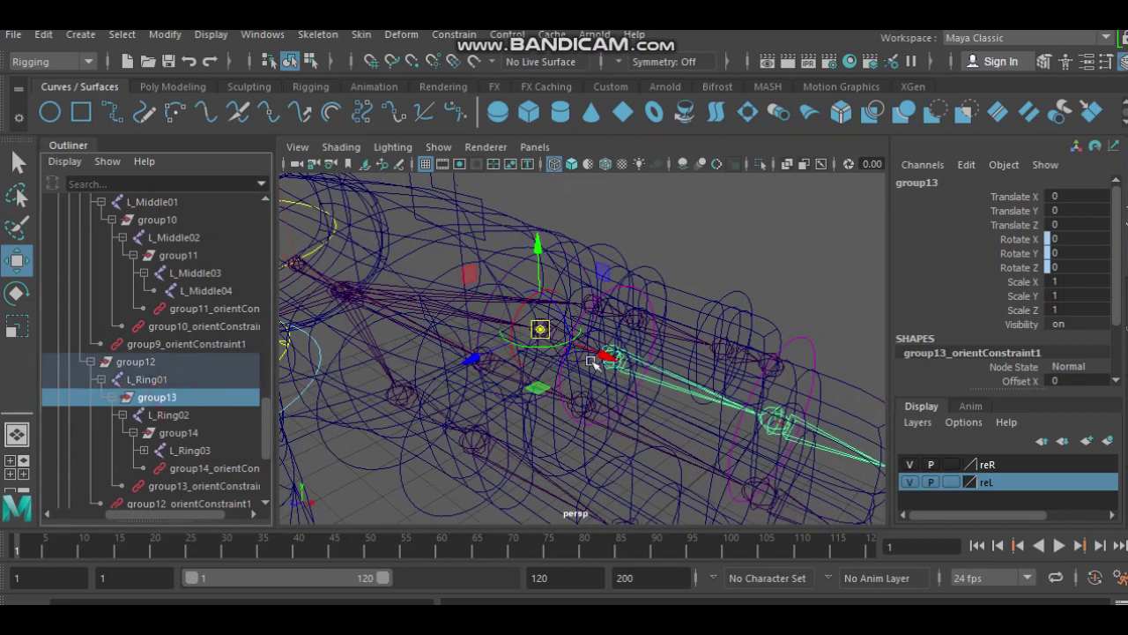
pyautogui.press('space')
pyautogui.press('space')
pyautogui.scroll(3, 536, 308)
pyautogui.keyDown('alt'); pyautogui.moveTo(569, 356); pyautogui.dragTo(549, 411, button='middle'); pyautogui.keyUp('alt')
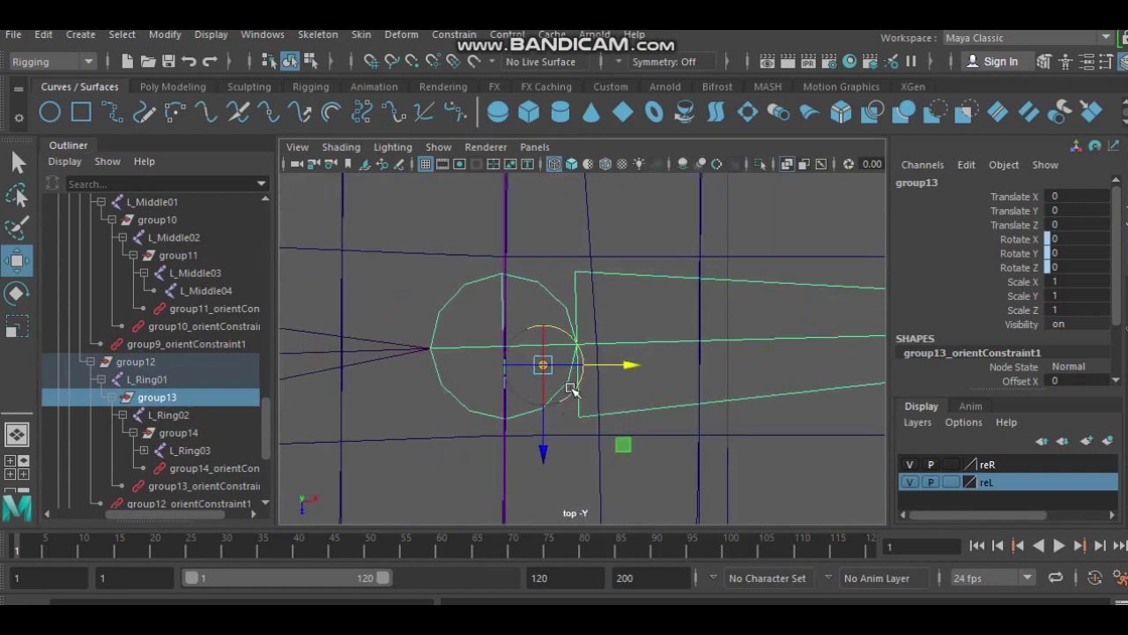
pyautogui.press('v')
pyautogui.moveTo(543, 365); pyautogui.dragTo(510, 373)
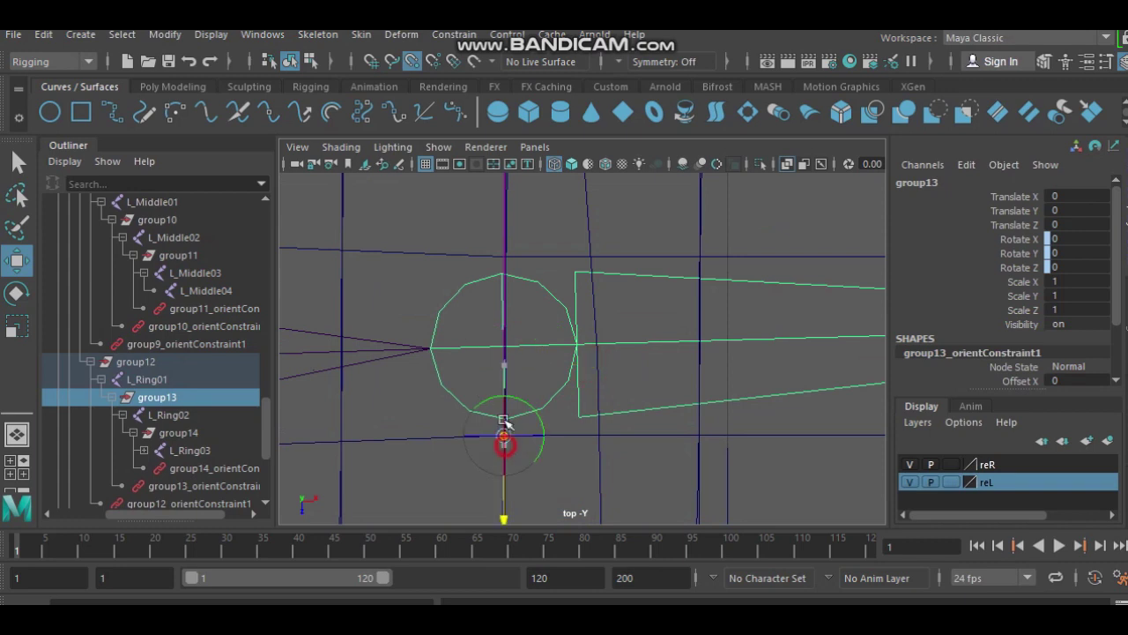
pyautogui.press('space')
pyautogui.press('space')
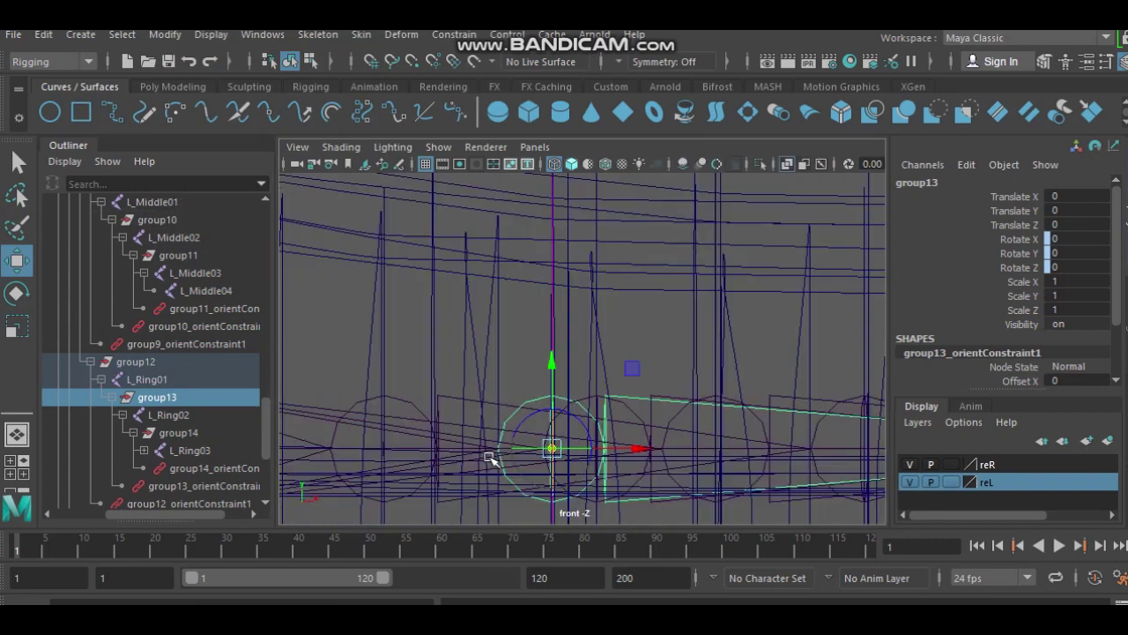
pyautogui.keyDown('alt'); pyautogui.moveTo(589, 452); pyautogui.dragTo(589, 362, button='middle'); pyautogui.keyUp('alt')
pyautogui.press('space')
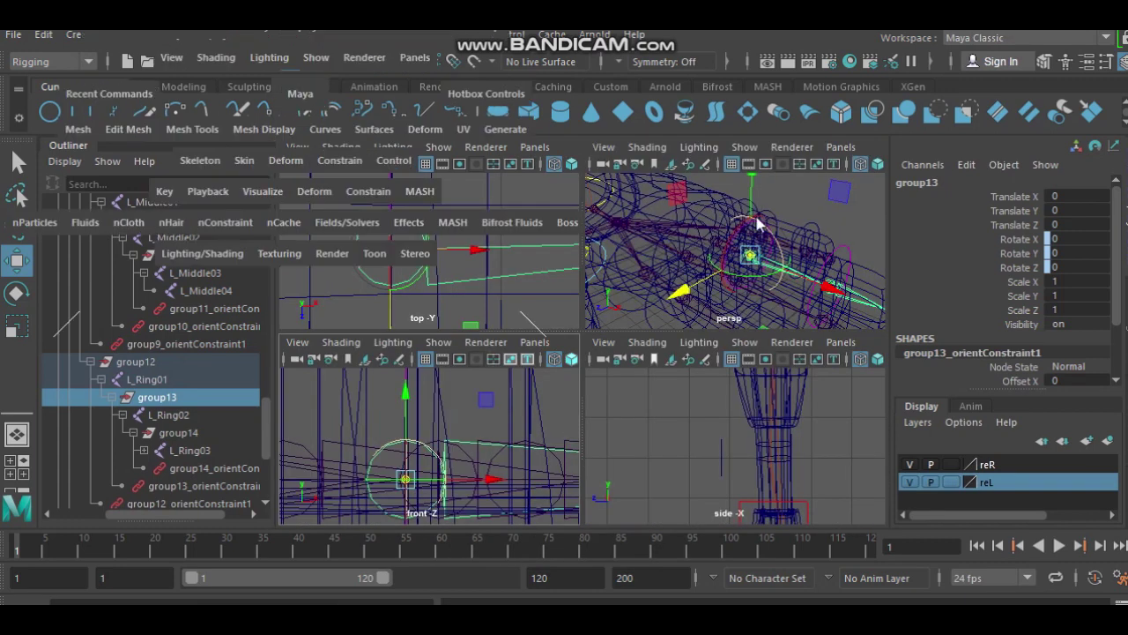
pyautogui.press('space')
# Step: Snap group14's pivot onto L_Ring03, check it in the front view, then deselect
pyautogui.click(187, 433)
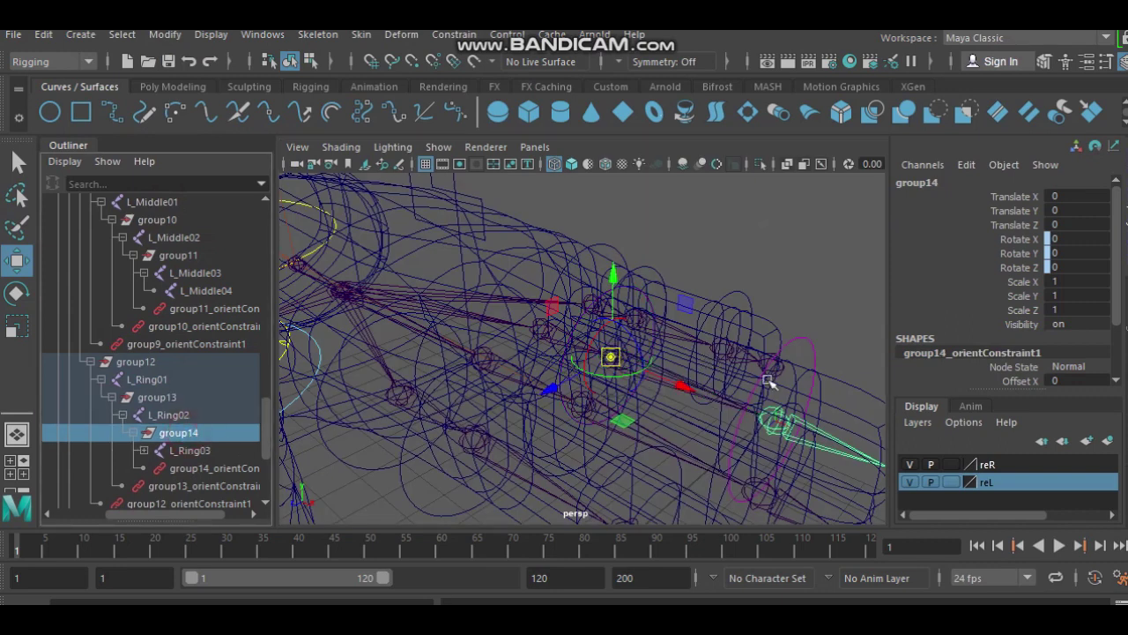
pyautogui.press('space')
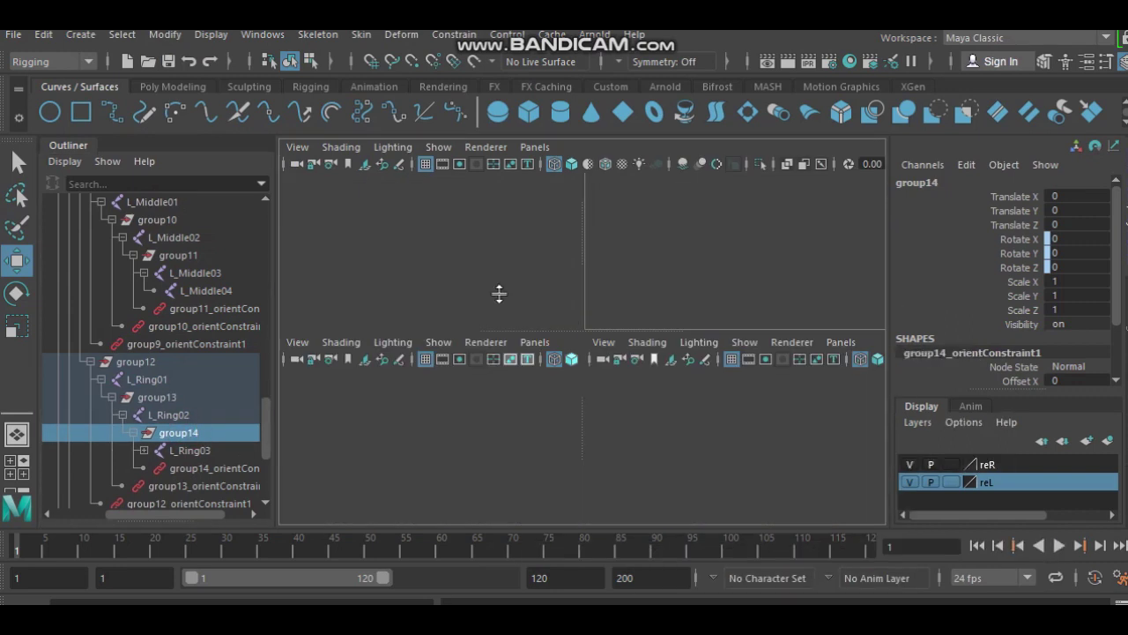
pyautogui.press('space')
pyautogui.scroll(2, 661, 310)
pyautogui.scroll(2, 655, 381)
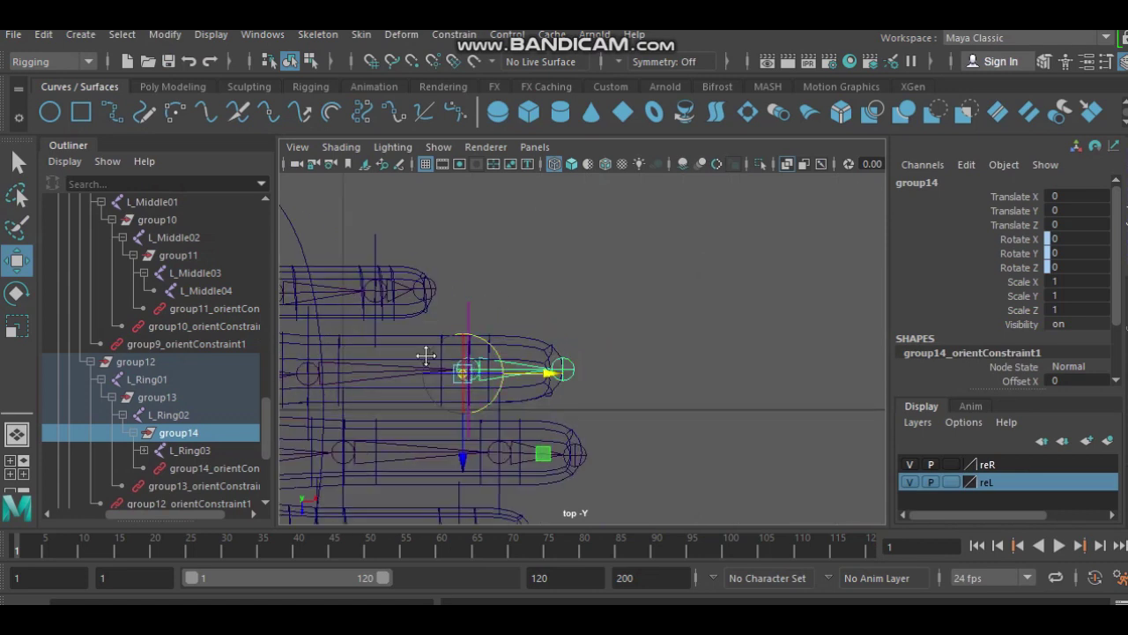
pyautogui.scroll(2, 655, 380)
pyautogui.press('v')
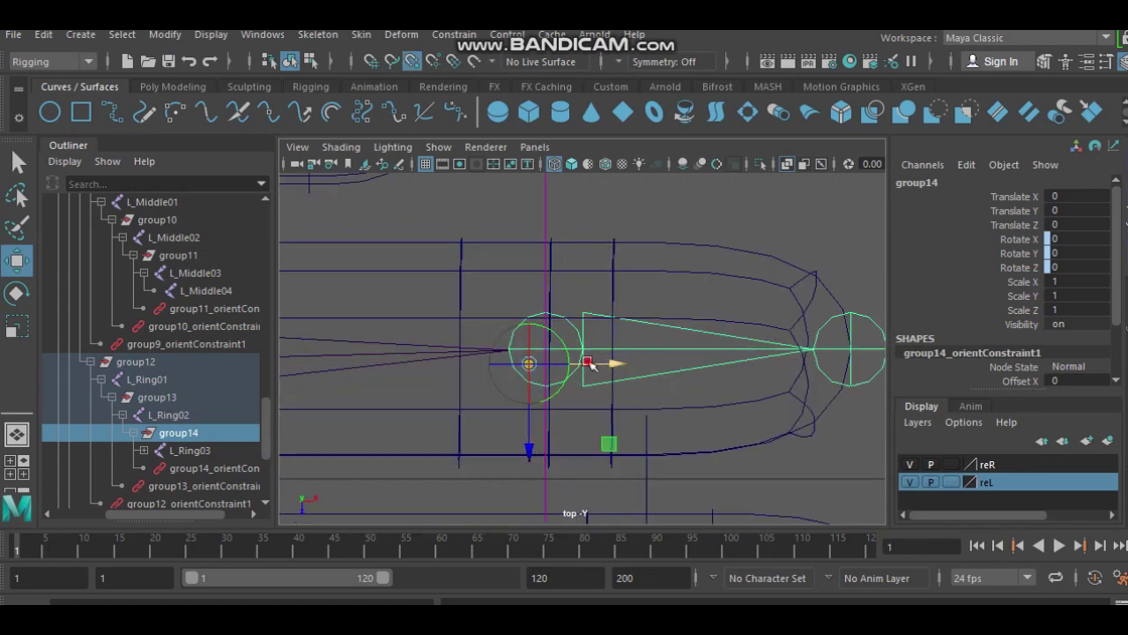
pyautogui.moveTo(529, 363); pyautogui.dragTo(548, 445)
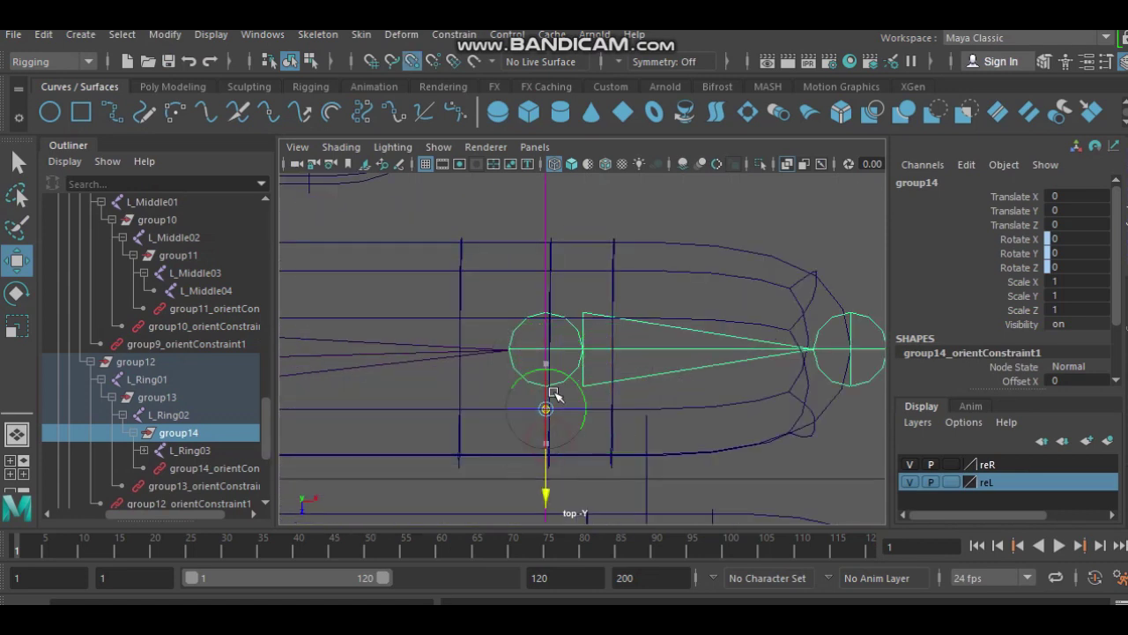
pyautogui.press('space')
pyautogui.press('space')
pyautogui.press('f')
pyautogui.scroll(2, 612, 405)
pyautogui.scroll(2, 535, 376)
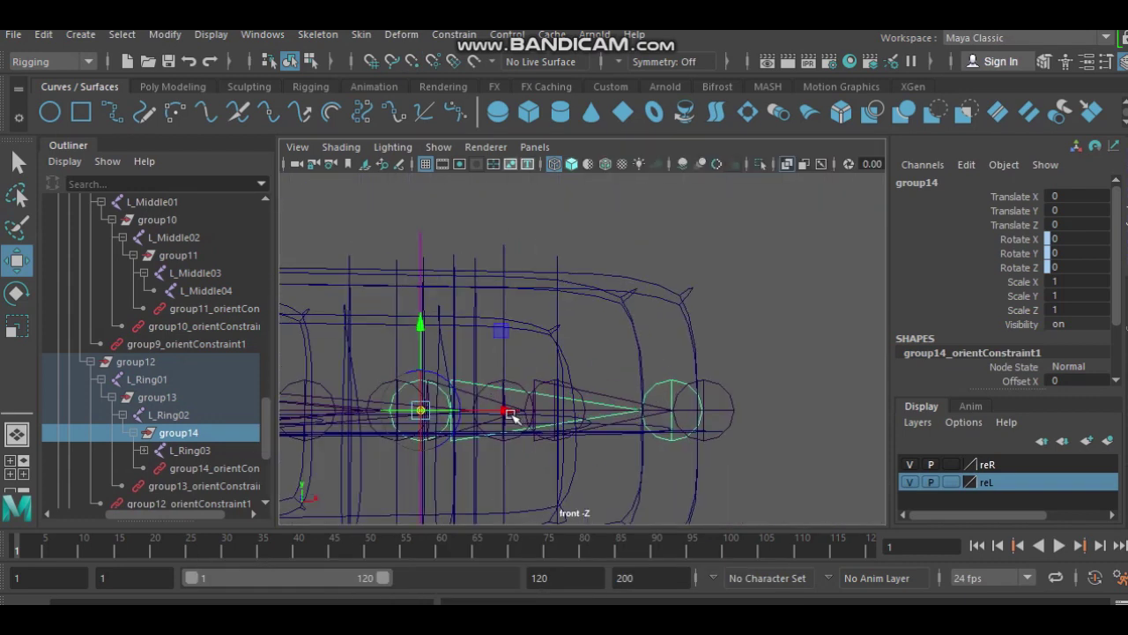
pyautogui.press('space')
pyautogui.press('space')
pyautogui.click(516, 264)
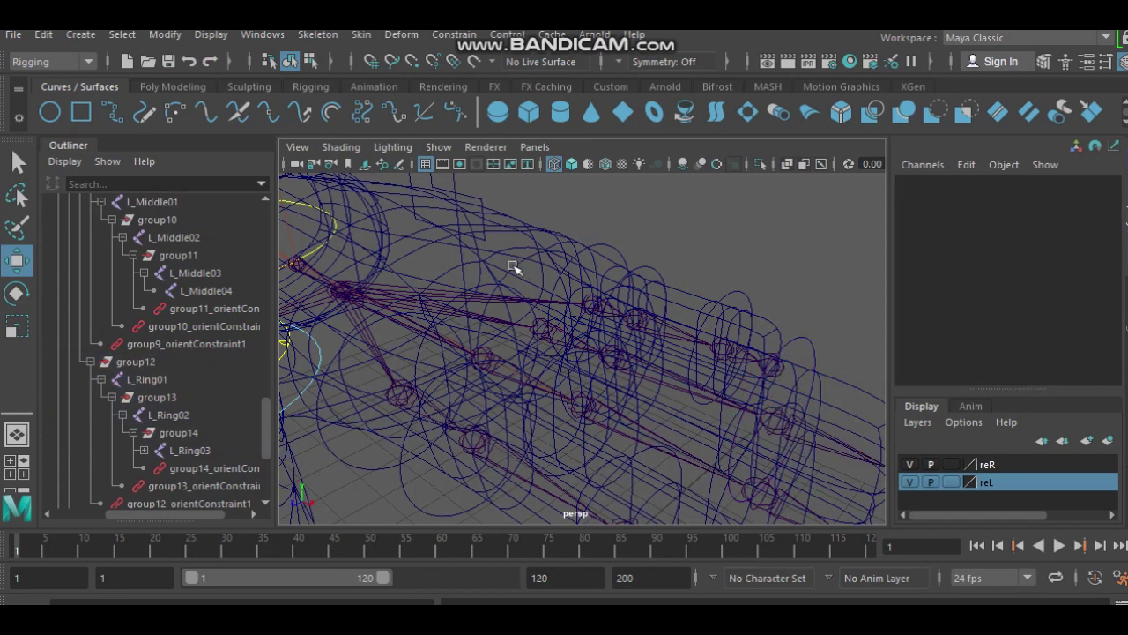
# Step: Rotate the first ring finger control to test that the finger bends
pyautogui.click(526, 275)
pyautogui.press('e')
pyautogui.moveTo(526, 275)
pyautogui.mouseDown()
pyautogui.moveTo(608, 291)
pyautogui.moveTo(688, 325)
pyautogui.mouseUp()
pyautogui.click(712, 270)
pyautogui.moveTo(712, 269)
pyautogui.keyDown('alt'); pyautogui.mouseDown()
pyautogui.moveTo(693, 345)
pyautogui.moveTo(600, 401)
pyautogui.moveTo(635, 415)
pyautogui.moveTo(608, 414)
pyautogui.mouseUp(); pyautogui.keyUp('alt')
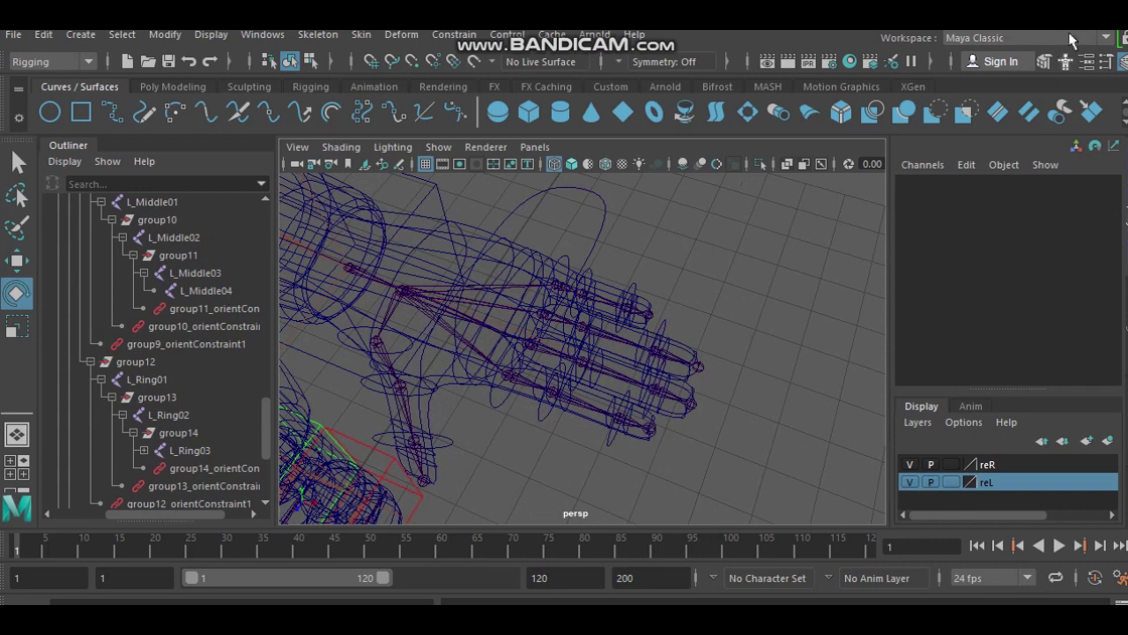
pyautogui.keyDown('alt'); pyautogui.moveTo(609, 414); pyautogui.dragTo(745, 287); pyautogui.keyUp('alt')
pyautogui.scroll(3, 667, 408)
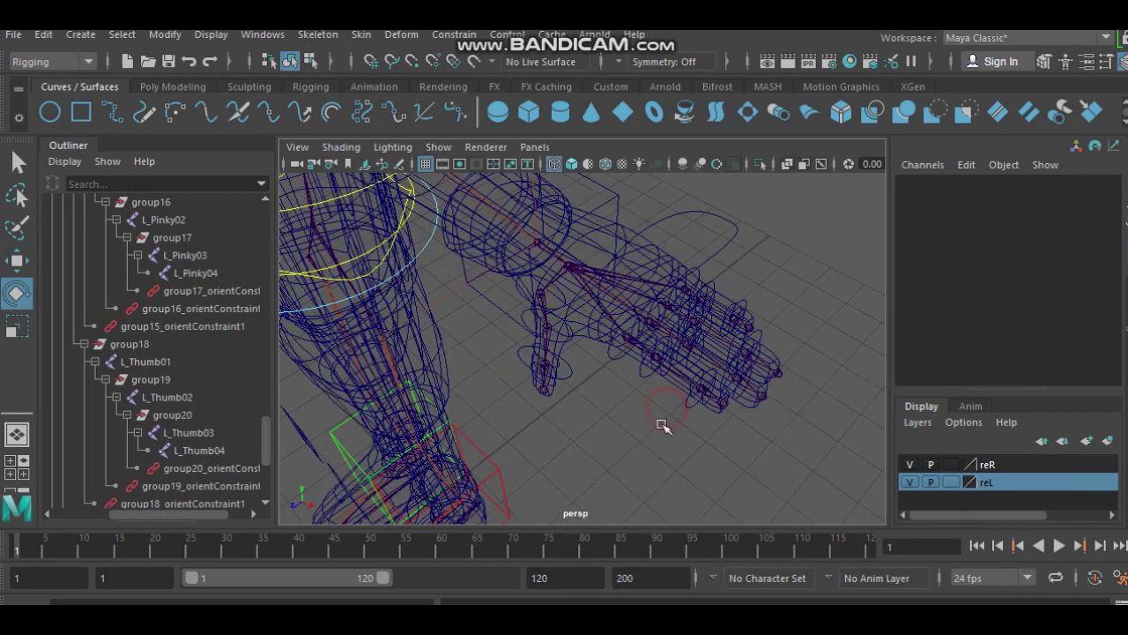
# Step: Select the index, middle, hand and pinky controls to check them, then deselect
pyautogui.click(612, 360)
pyautogui.scroll(3, 612, 359)
pyautogui.press('q')
pyautogui.moveTo(739, 275)
pyautogui.keyDown('alt'); pyautogui.mouseDown()
pyautogui.moveTo(639, 277)
pyautogui.moveTo(630, 258)
pyautogui.mouseUp(); pyautogui.keyUp('alt')
pyautogui.click(656, 269)
pyautogui.click(631, 259)
pyautogui.click(681, 224)
pyautogui.click(772, 187)
# Step: Select the L_Finger_Ctrl curve and bring up the menu set list
pyautogui.scroll(-5, 650, 340)
pyautogui.keyDown('alt'); pyautogui.moveTo(650, 340); pyautogui.dragTo(655, 283); pyautogui.keyUp('alt')
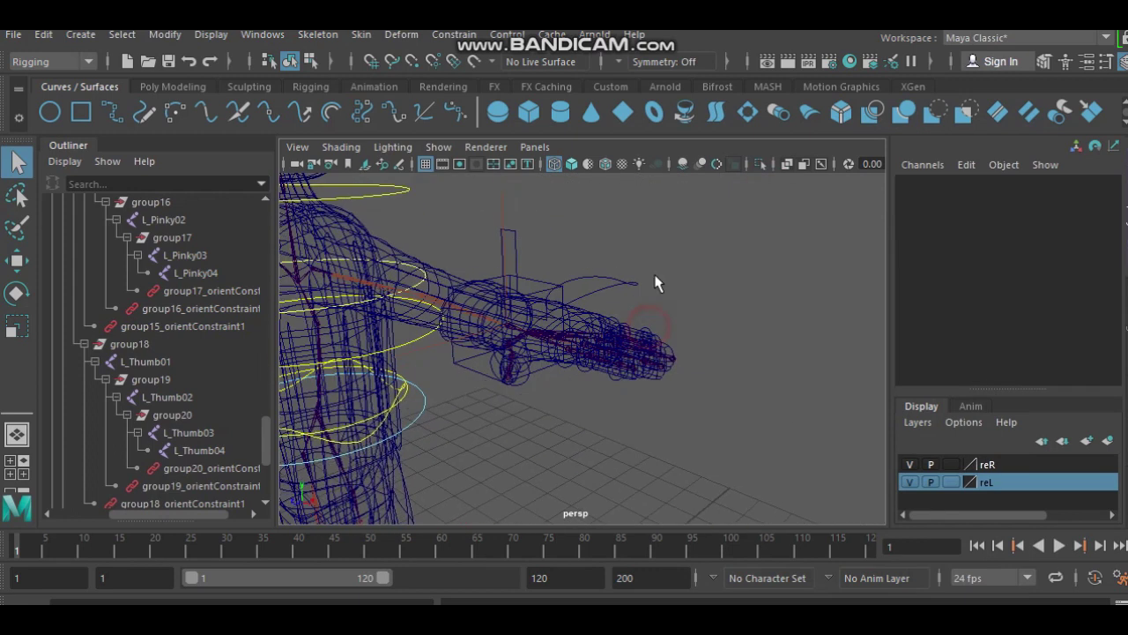
pyautogui.click(625, 285)
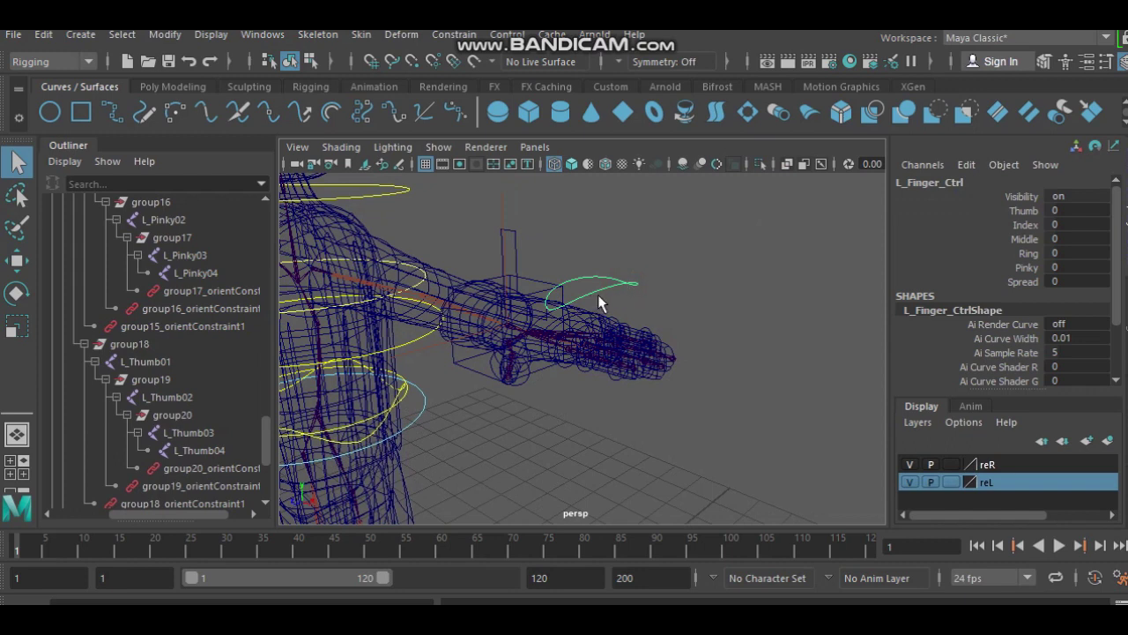
pyautogui.click(57, 67)
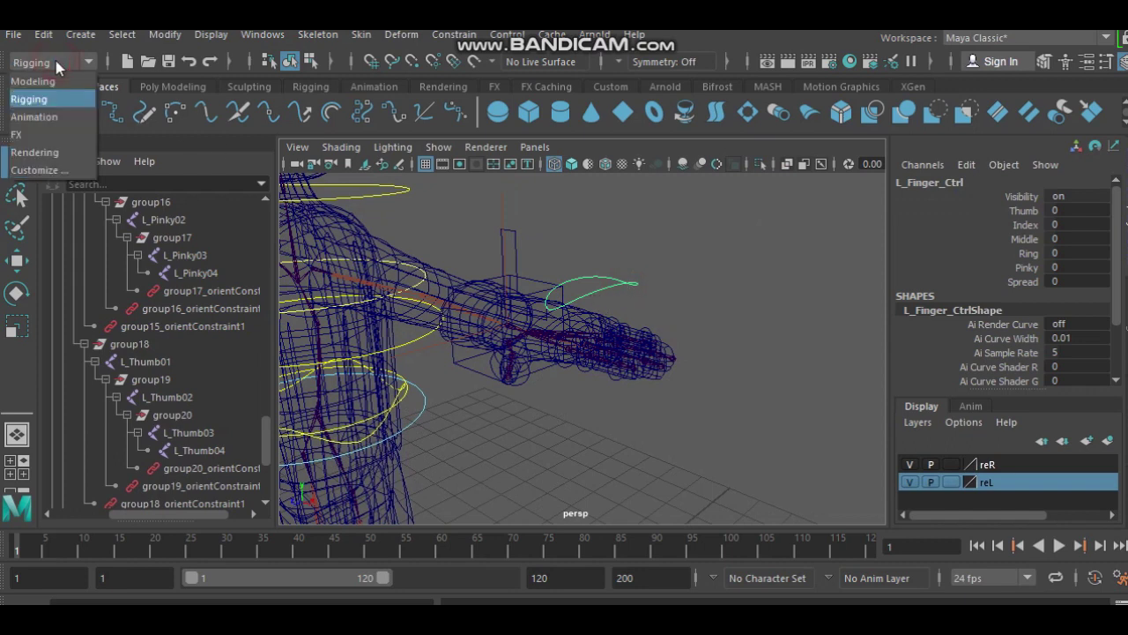
# Step: Open Set Driven Key from the Animation menu set and load L_Finger_Ctrl as driver
pyautogui.click(55, 119)
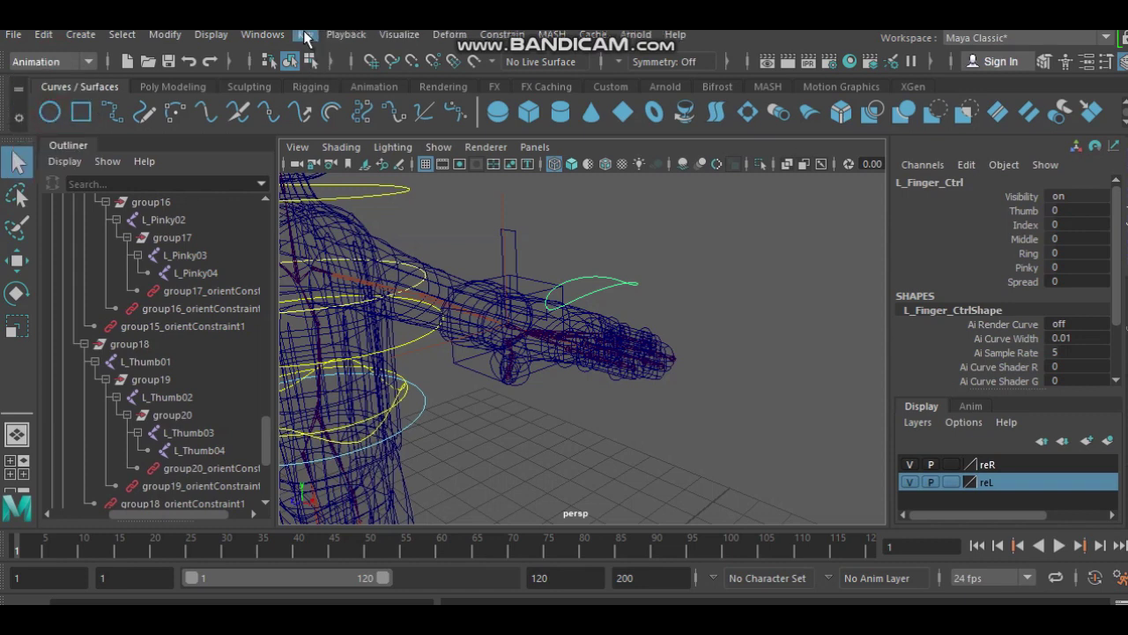
pyautogui.click(306, 36)
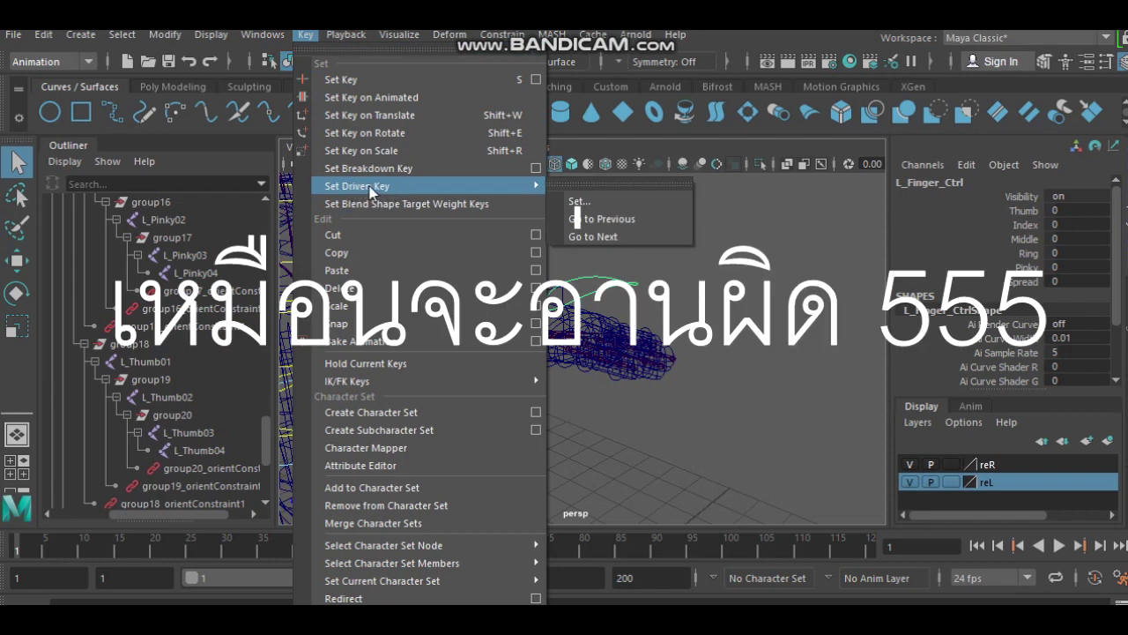
pyautogui.click(611, 202)
pyautogui.scroll(8, 559, 300)
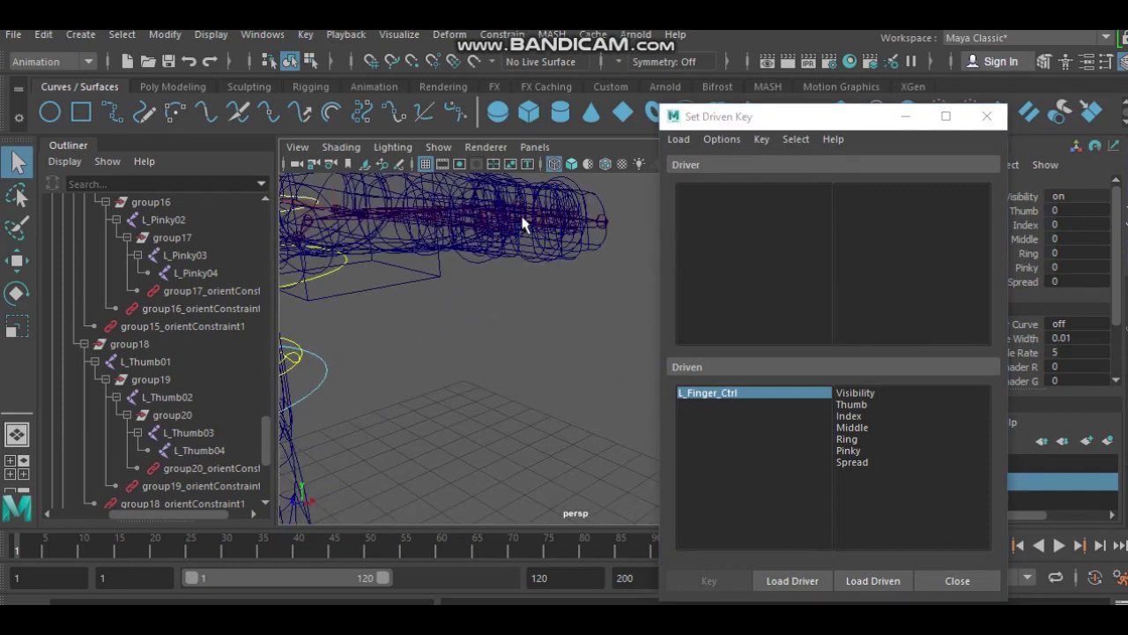
pyautogui.moveTo(497, 229)
pyautogui.keyDown('alt'); pyautogui.mouseDown(button='middle')
pyautogui.moveTo(522, 348)
pyautogui.moveTo(573, 226)
pyautogui.mouseUp(button='middle'); pyautogui.keyUp('alt')
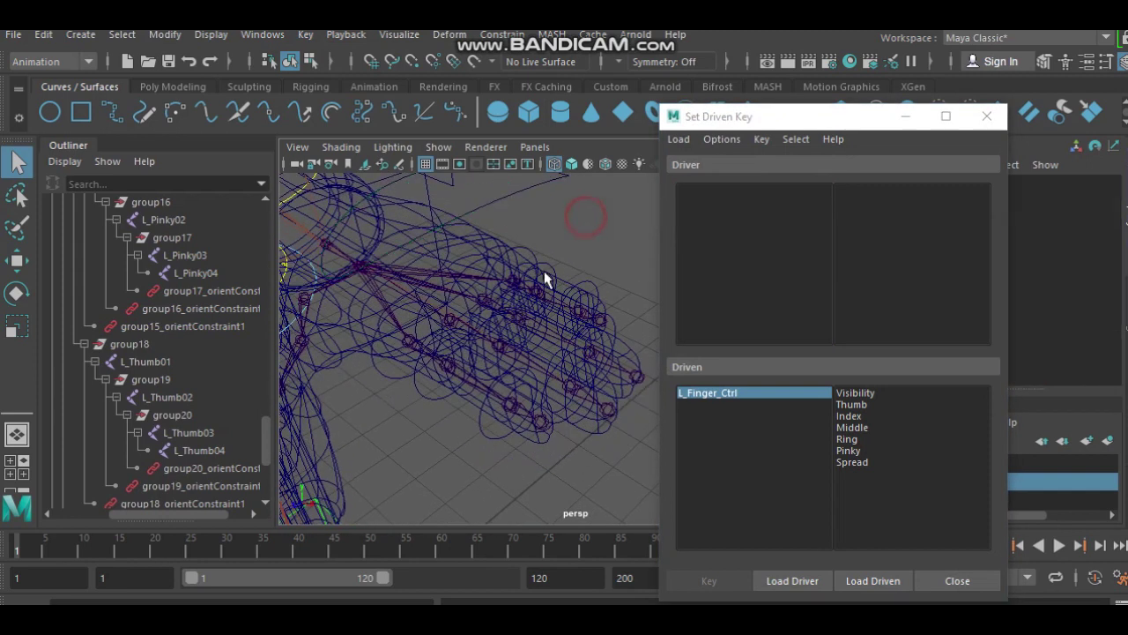
pyautogui.keyDown('alt'); pyautogui.moveTo(544, 271); pyautogui.dragTo(530, 304); pyautogui.keyUp('alt')
pyautogui.click(547, 227)
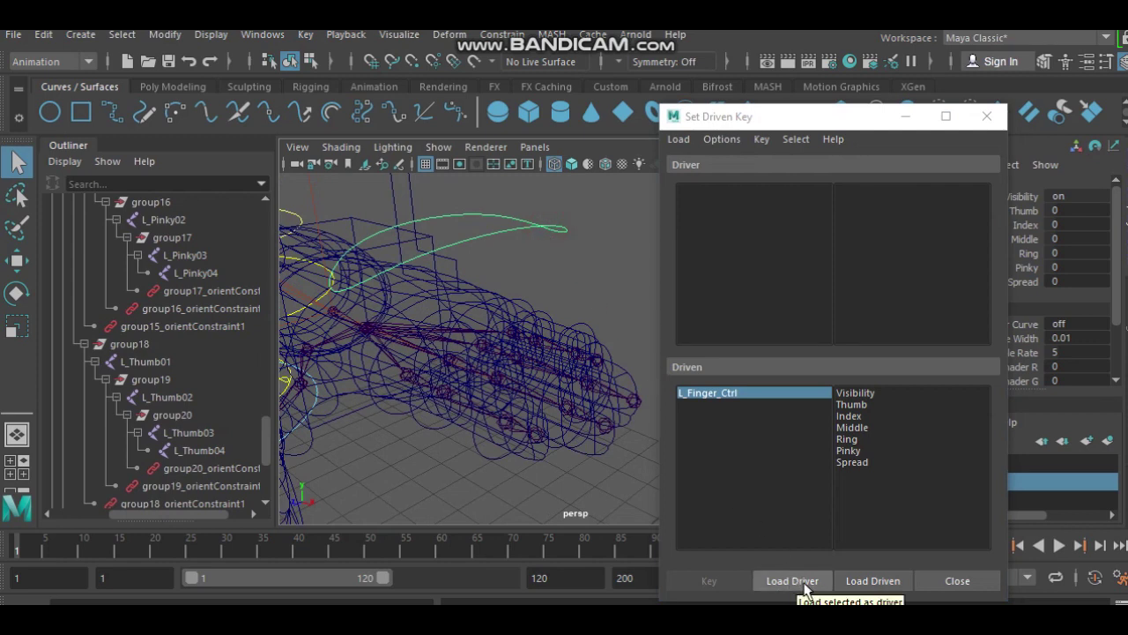
pyautogui.click(806, 587)
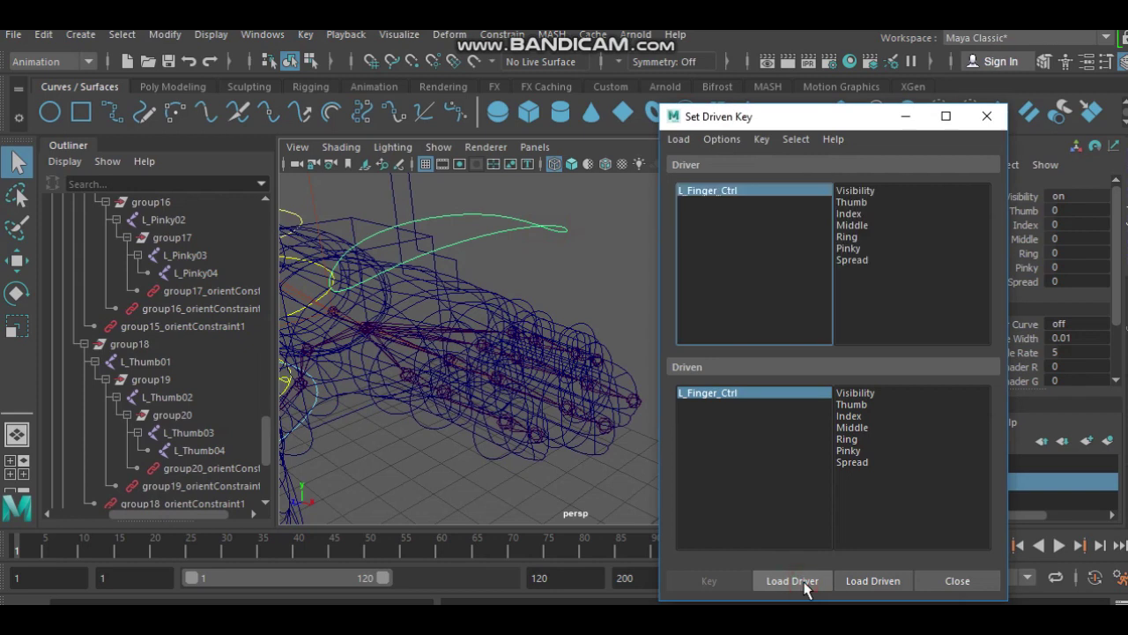
# Step: Select L_index01, L_index02 and L_index03 and load them as driven
pyautogui.moveTo(425, 402)
pyautogui.keyDown('alt'); pyautogui.mouseDown()
pyautogui.moveTo(432, 433)
pyautogui.moveTo(461, 453)
pyautogui.moveTo(511, 361)
pyautogui.moveTo(452, 371)
pyautogui.mouseUp(); pyautogui.keyUp('alt')
pyautogui.scroll(2, 493, 385)
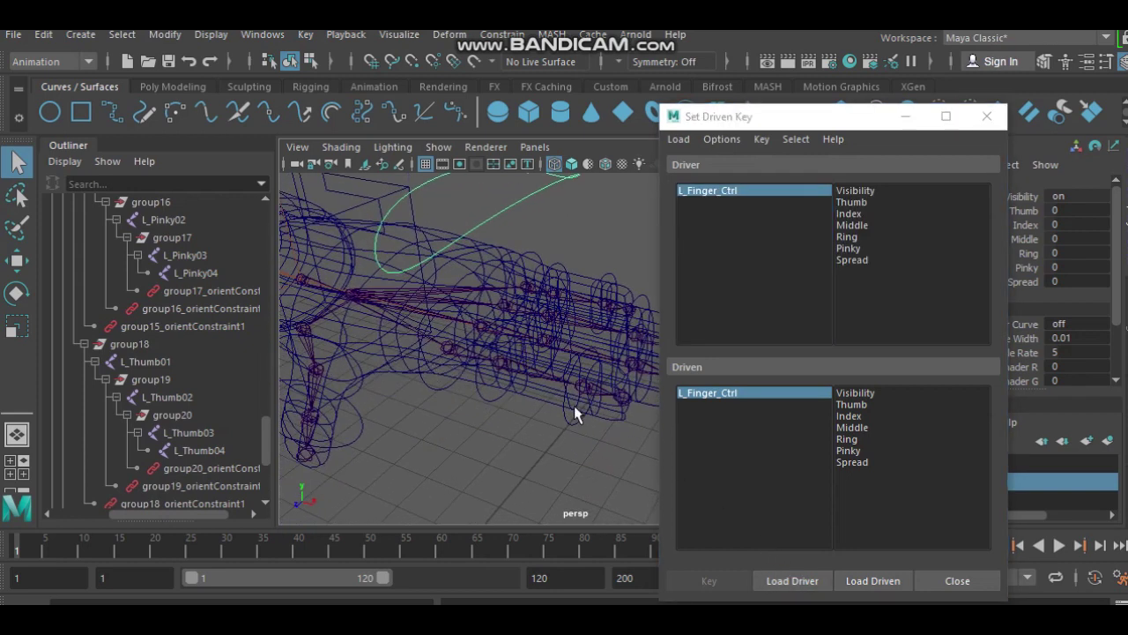
pyautogui.scroll(2, 529, 397)
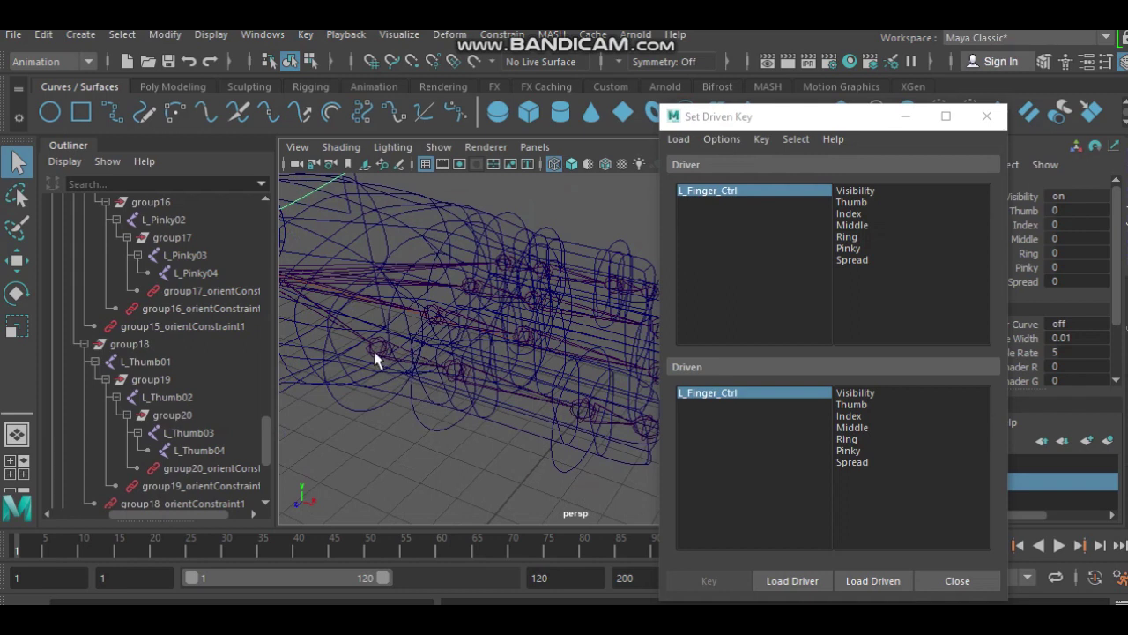
pyautogui.click(374, 357)
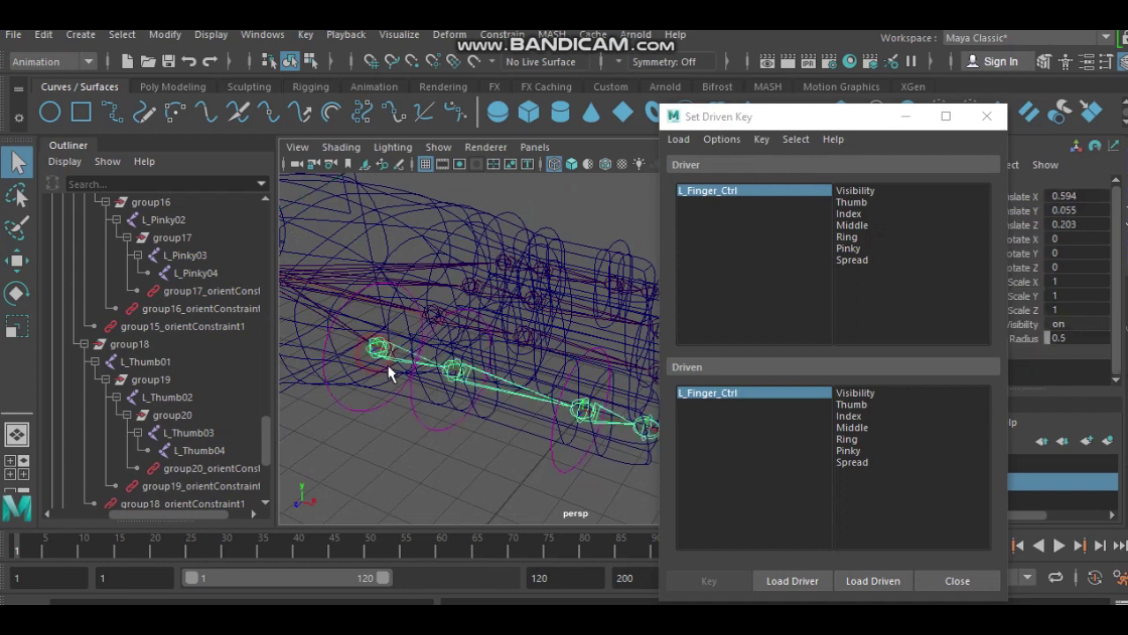
pyautogui.click(452, 378)
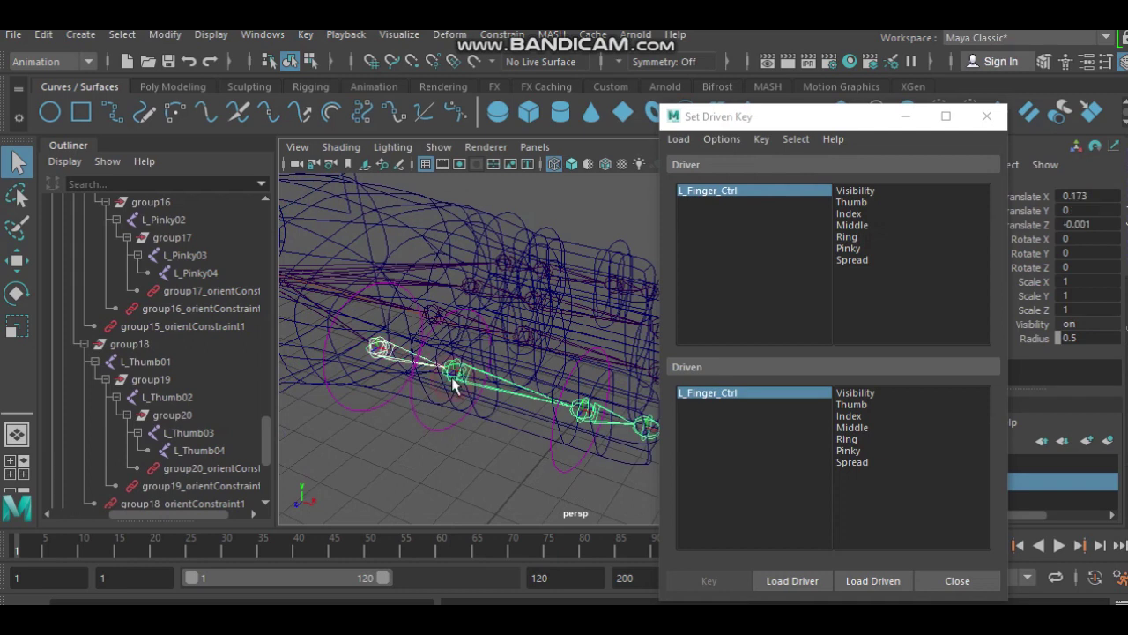
pyautogui.click(582, 425)
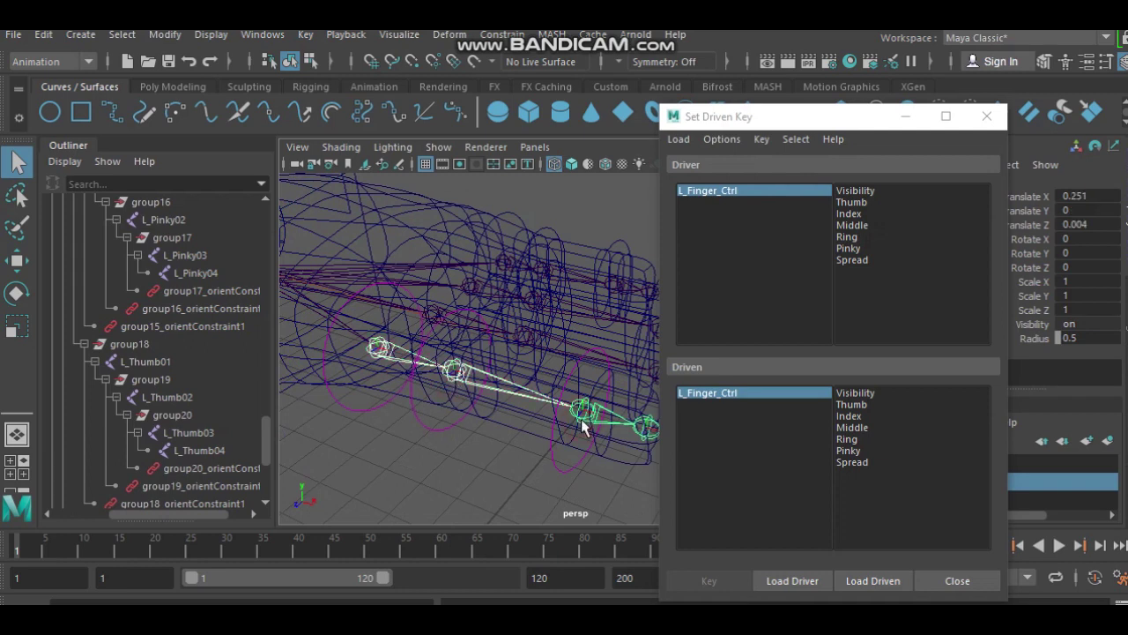
pyautogui.click(882, 581)
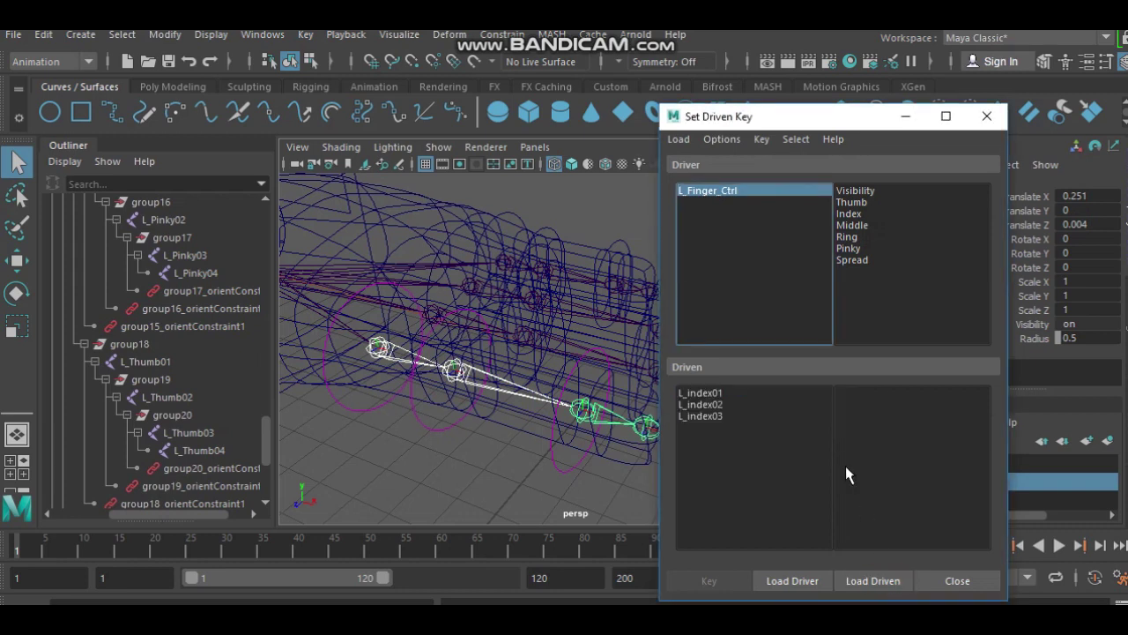
# Step: Key the rest Rotate X/Y/Z of L_index01–03 against L_Finger_Ctrl's Index value 0
pyautogui.click(851, 213)
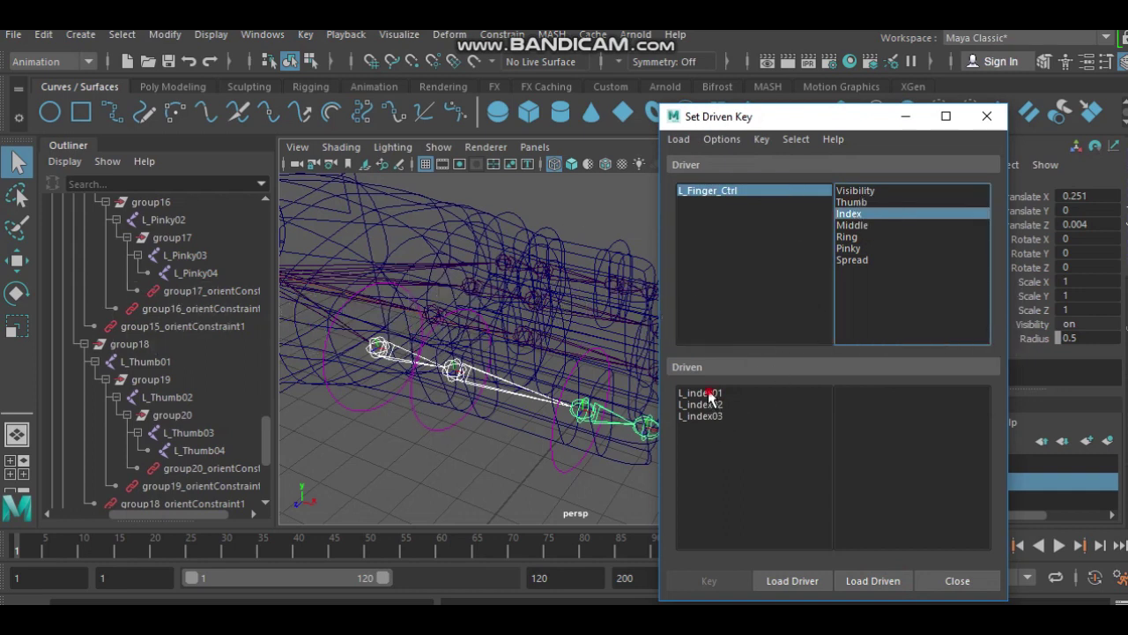
pyautogui.moveTo(709, 394); pyautogui.dragTo(714, 425)
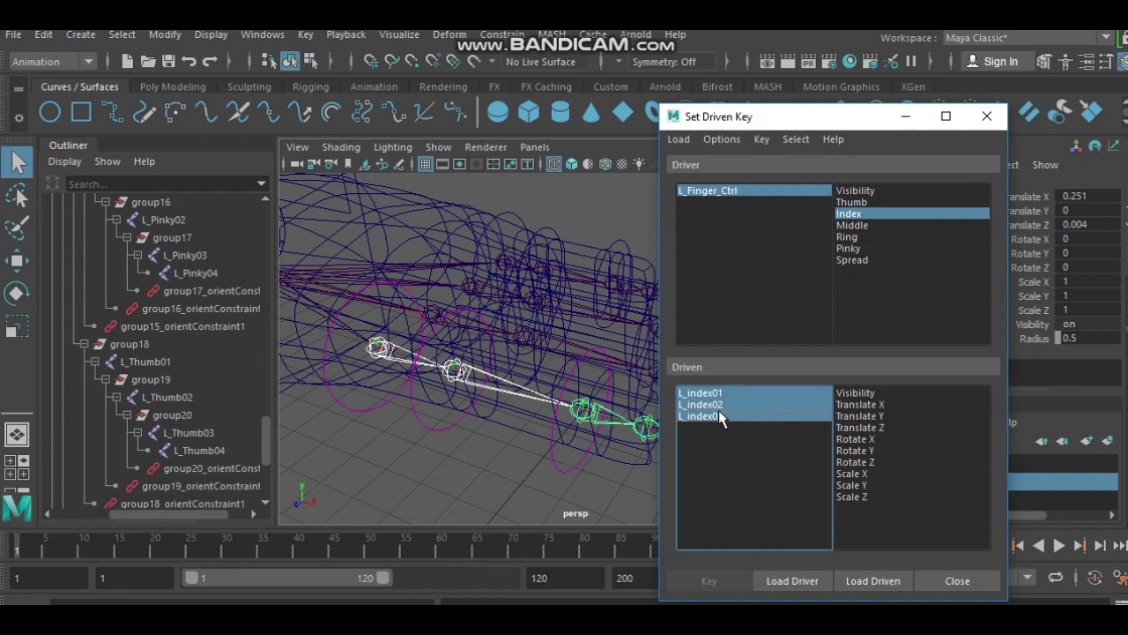
pyautogui.click(862, 438)
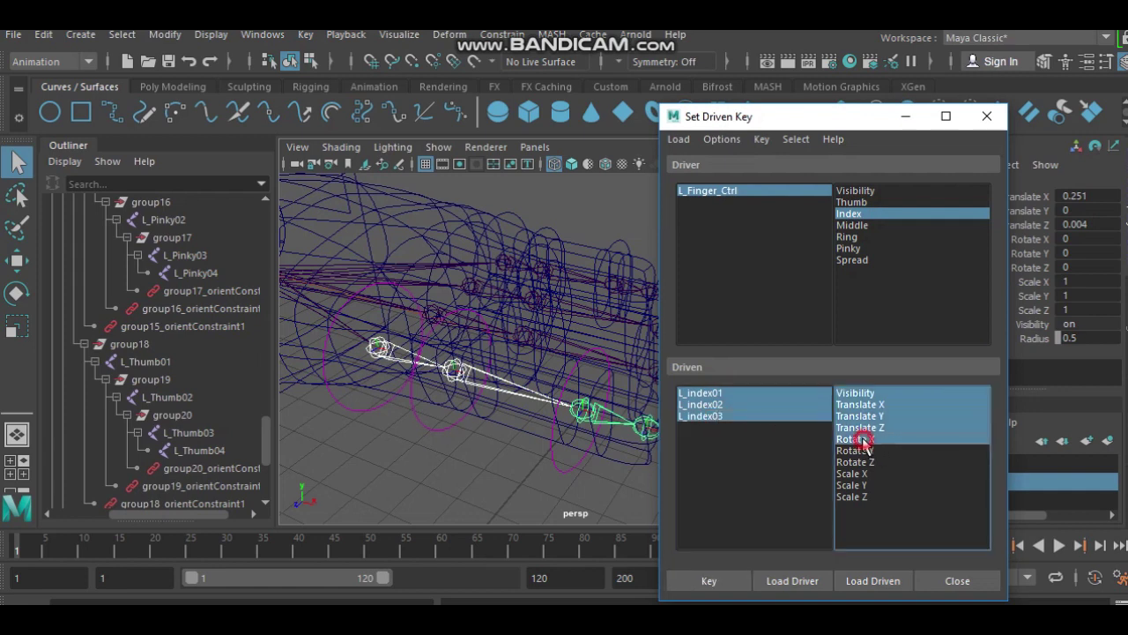
pyautogui.moveTo(864, 438); pyautogui.dragTo(871, 462)
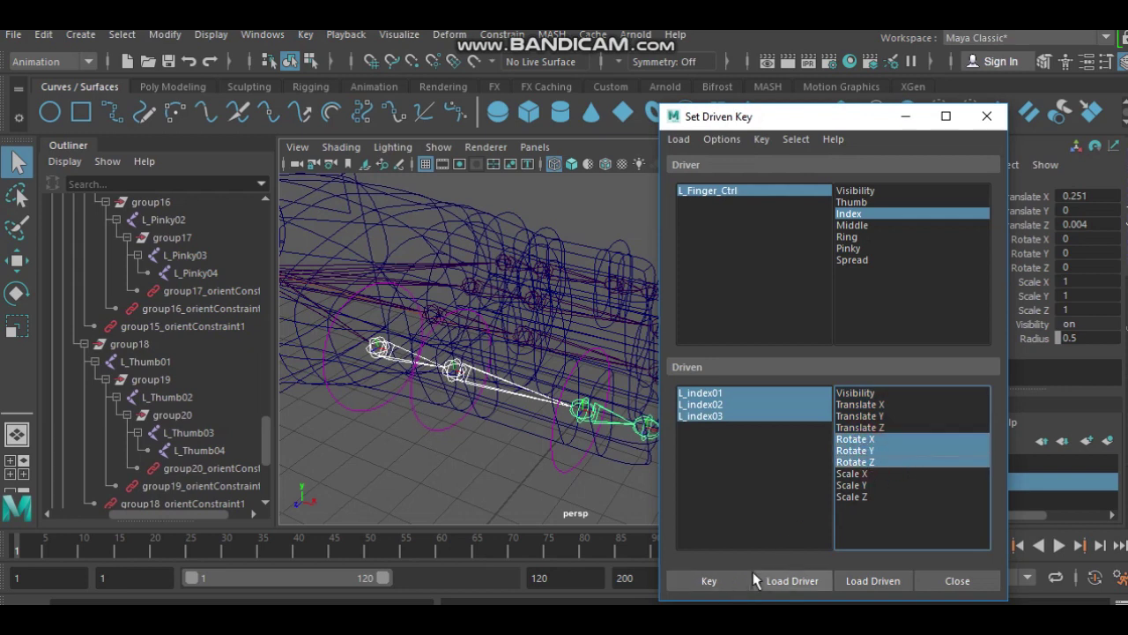
pyautogui.click(714, 582)
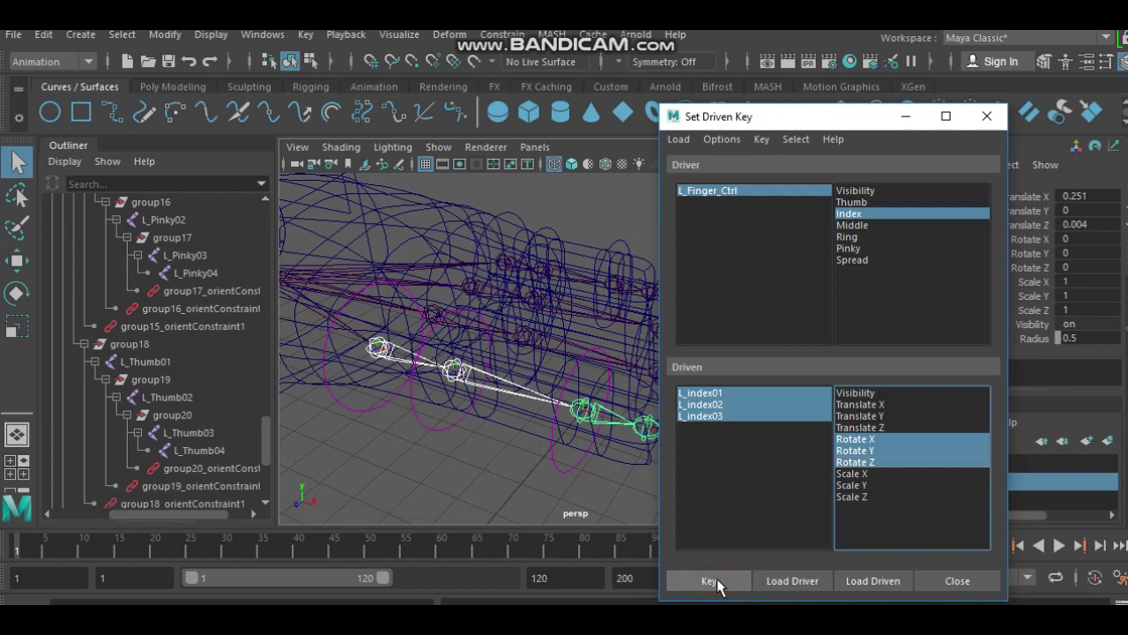
pyautogui.moveTo(598, 329)
pyautogui.keyDown('alt'); pyautogui.mouseDown()
pyautogui.moveTo(533, 238)
pyautogui.moveTo(544, 368)
pyautogui.moveTo(533, 302)
pyautogui.mouseUp(); pyautogui.keyUp('alt')
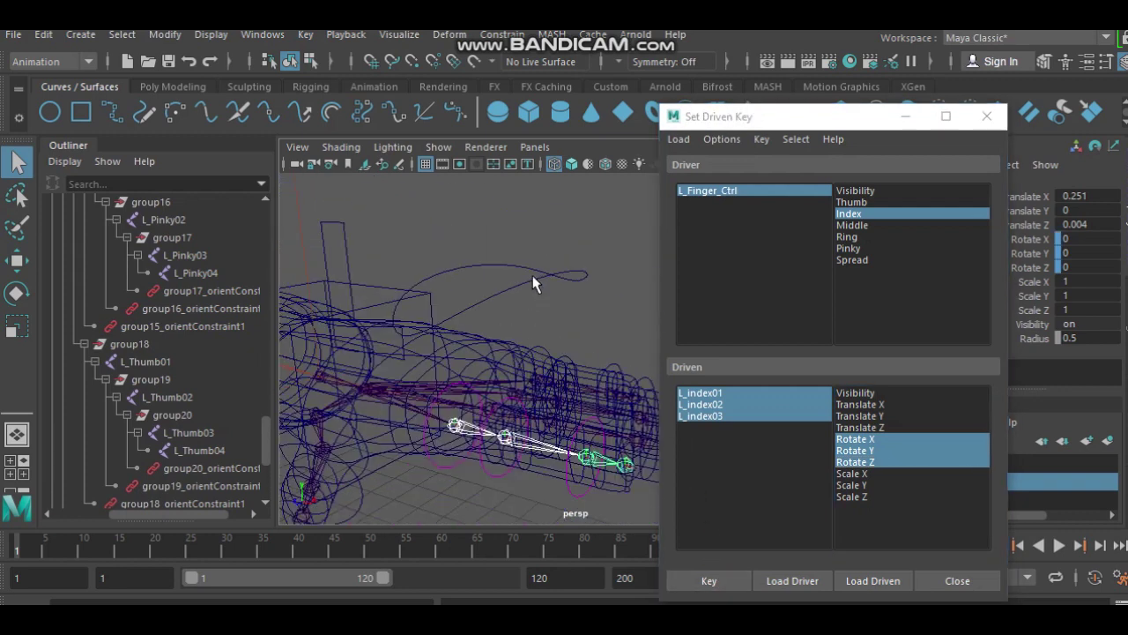
pyautogui.click(532, 279)
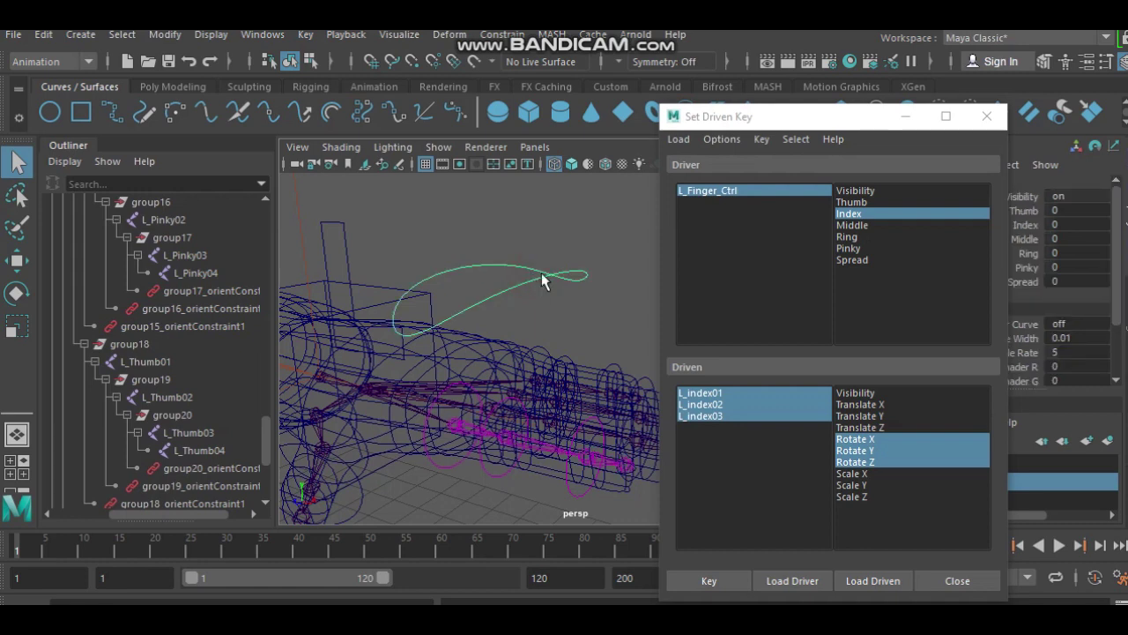
# Step: Set Index to -2 and rotate L_index02 into the -2 finger pose
pyautogui.moveTo(840, 116); pyautogui.dragTo(803, 115)
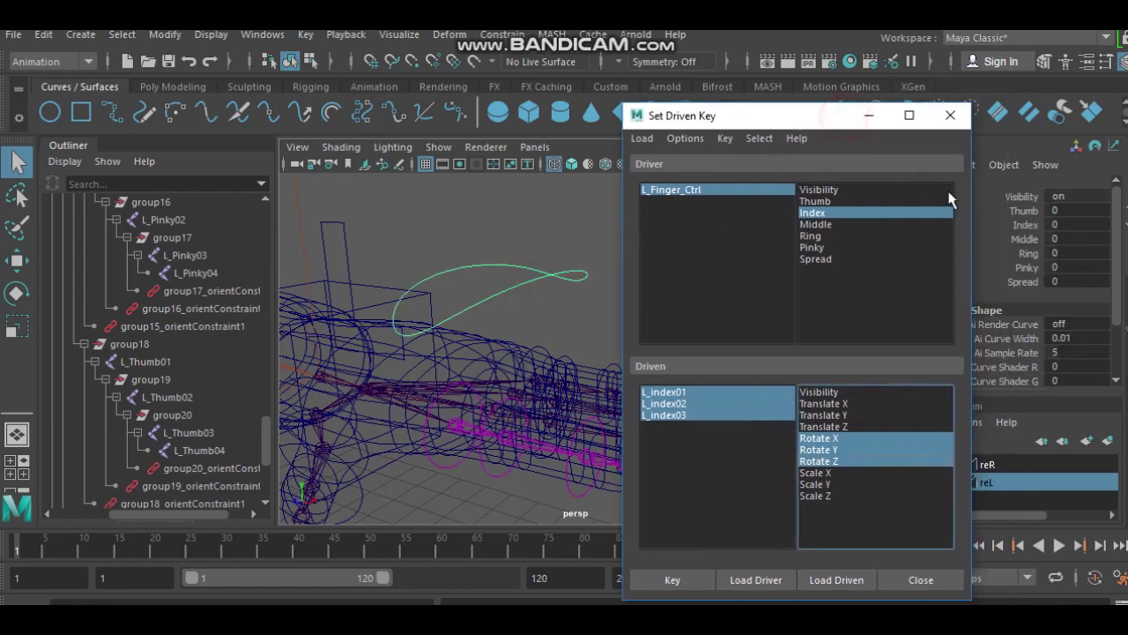
pyautogui.doubleClick(1066, 225)
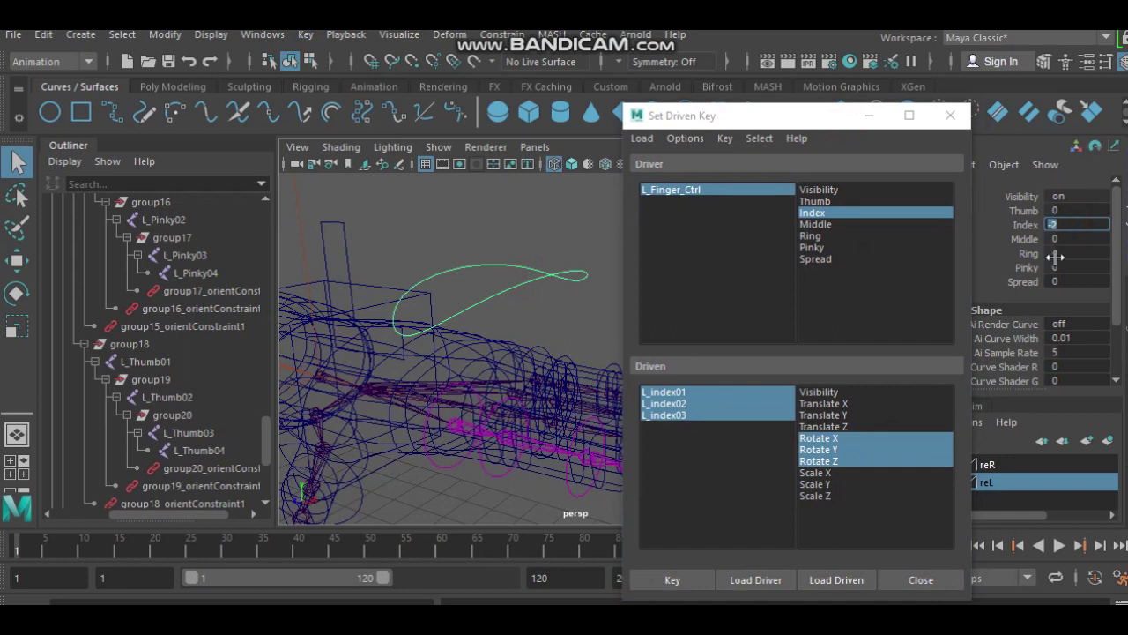
pyautogui.click(680, 390)
pyautogui.moveTo(529, 426)
pyautogui.keyDown('alt'); pyautogui.mouseDown()
pyautogui.moveTo(570, 433)
pyautogui.moveTo(509, 333)
pyautogui.mouseUp(); pyautogui.keyUp('alt')
pyautogui.press('e')
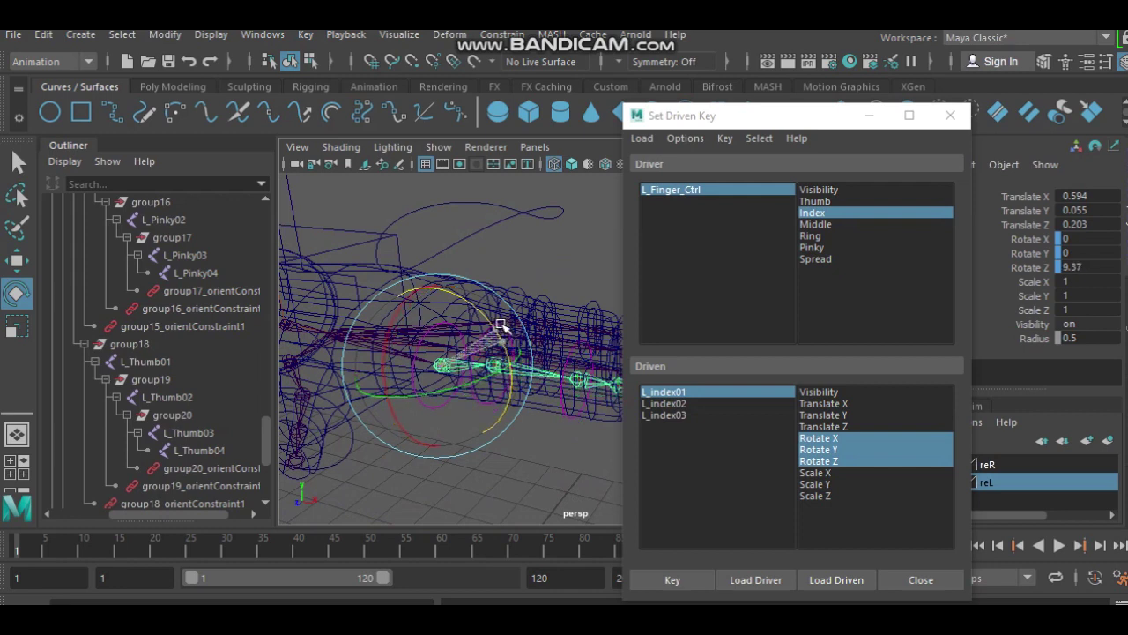
pyautogui.click(663, 404)
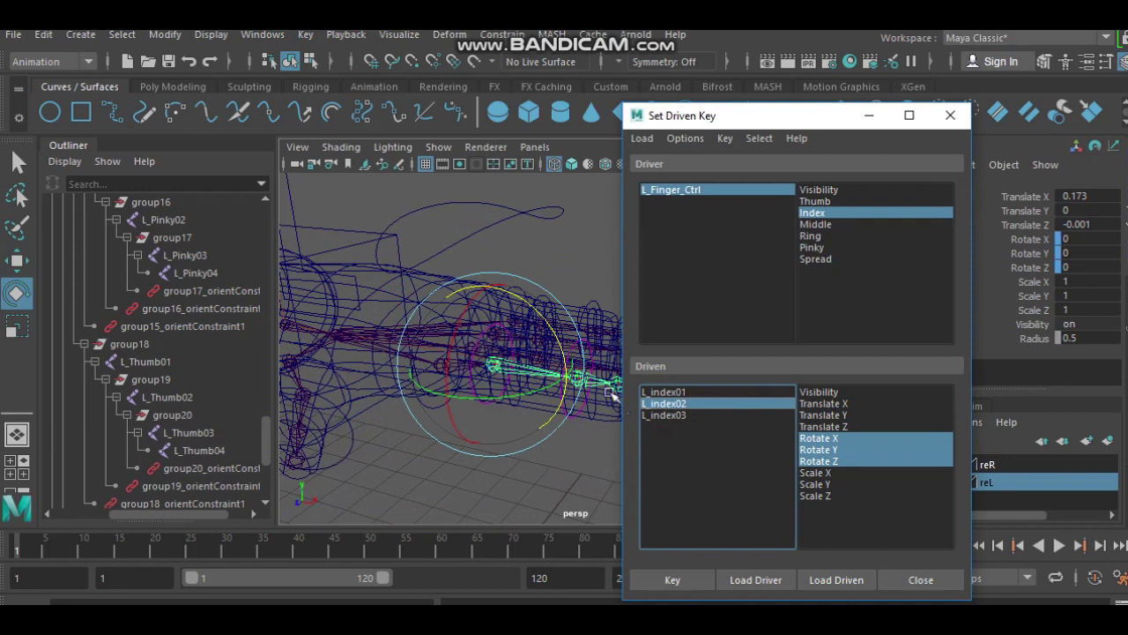
pyautogui.moveTo(569, 357)
pyautogui.mouseDown()
pyautogui.moveTo(571, 348)
pyautogui.moveTo(542, 342)
pyautogui.mouseUp()
pyautogui.keyDown('alt'); pyautogui.moveTo(543, 342); pyautogui.dragTo(516, 330, button='middle'); pyautogui.keyUp('alt')
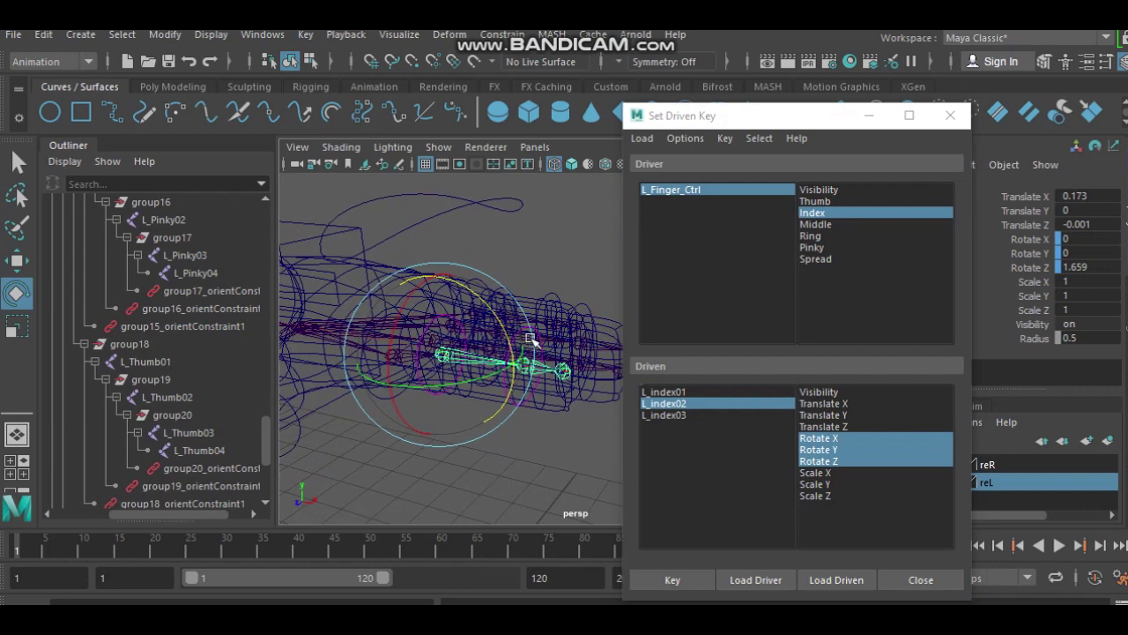
# Step: Rotate L_index03 and L_index01 to complete the index finger's -2 pose
pyautogui.click(664, 414)
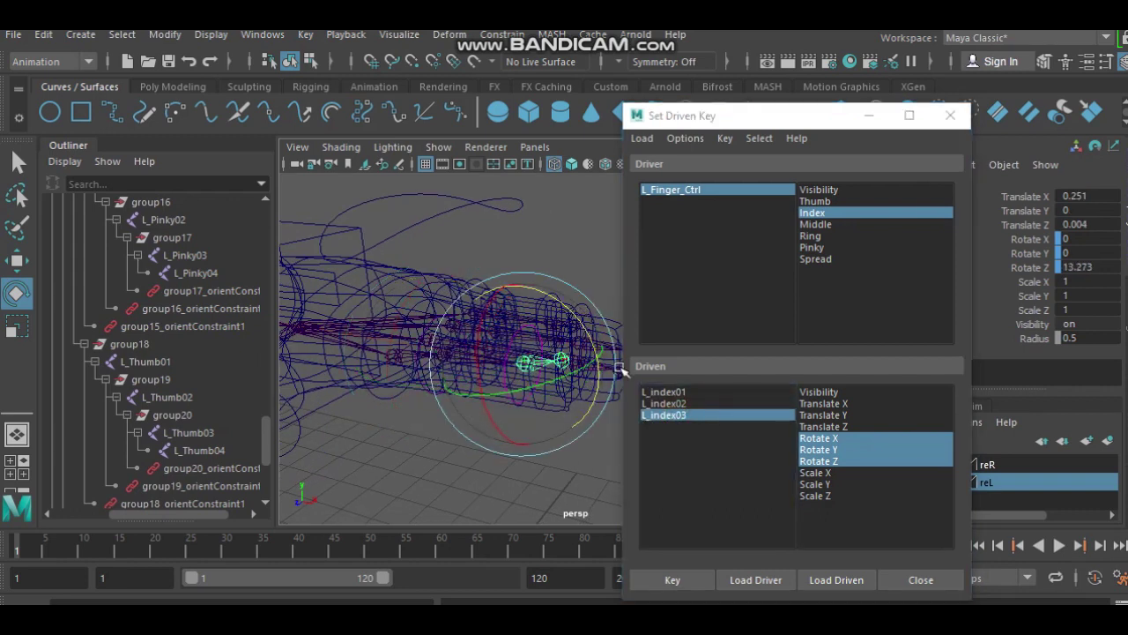
pyautogui.click(663, 391)
pyautogui.moveTo(515, 447)
pyautogui.keyDown('alt'); pyautogui.mouseDown()
pyautogui.moveTo(576, 419)
pyautogui.moveTo(529, 415)
pyautogui.mouseUp(); pyautogui.keyUp('alt')
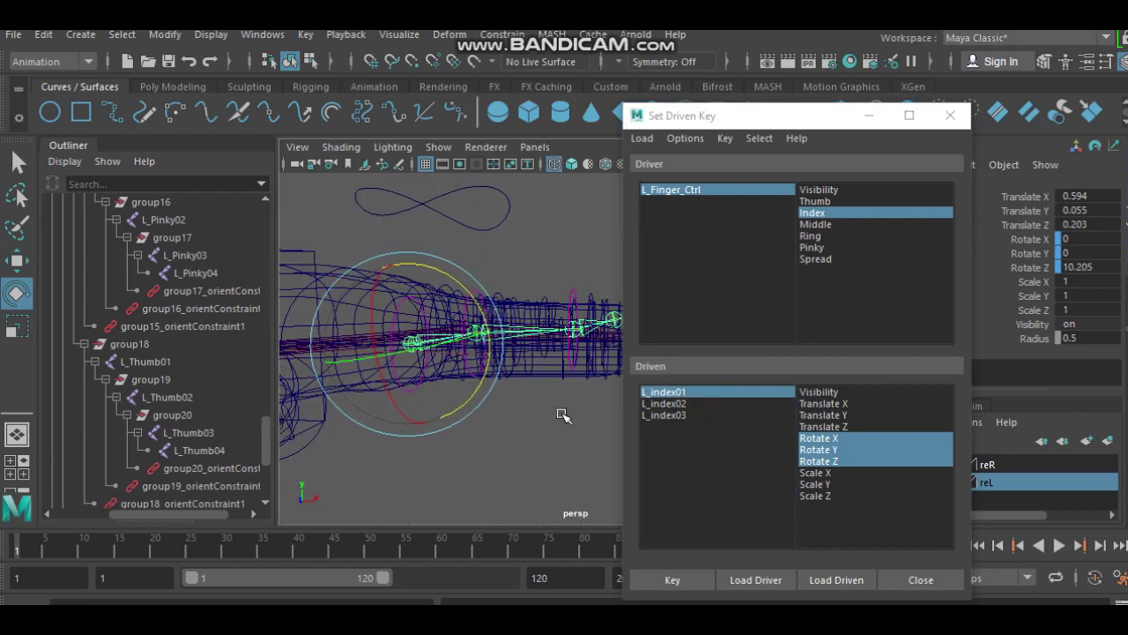
pyautogui.click(682, 404)
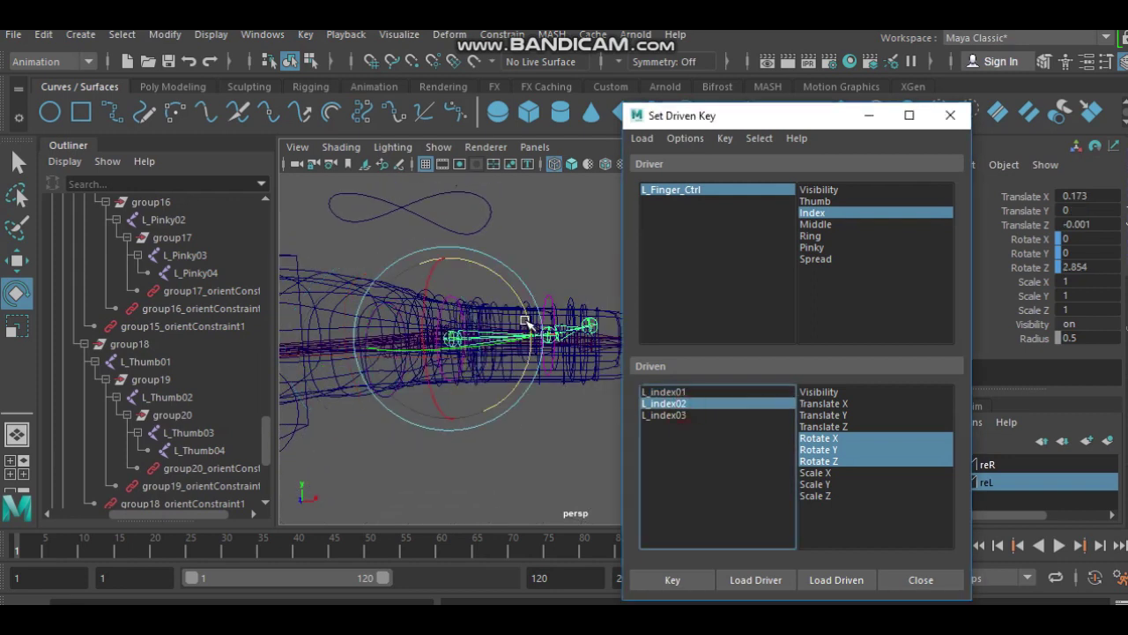
pyautogui.click(664, 414)
pyautogui.moveTo(606, 304)
pyautogui.keyDown('alt'); pyautogui.mouseDown()
pyautogui.moveTo(516, 314)
pyautogui.moveTo(542, 327)
pyautogui.mouseUp(); pyautogui.keyUp('alt')
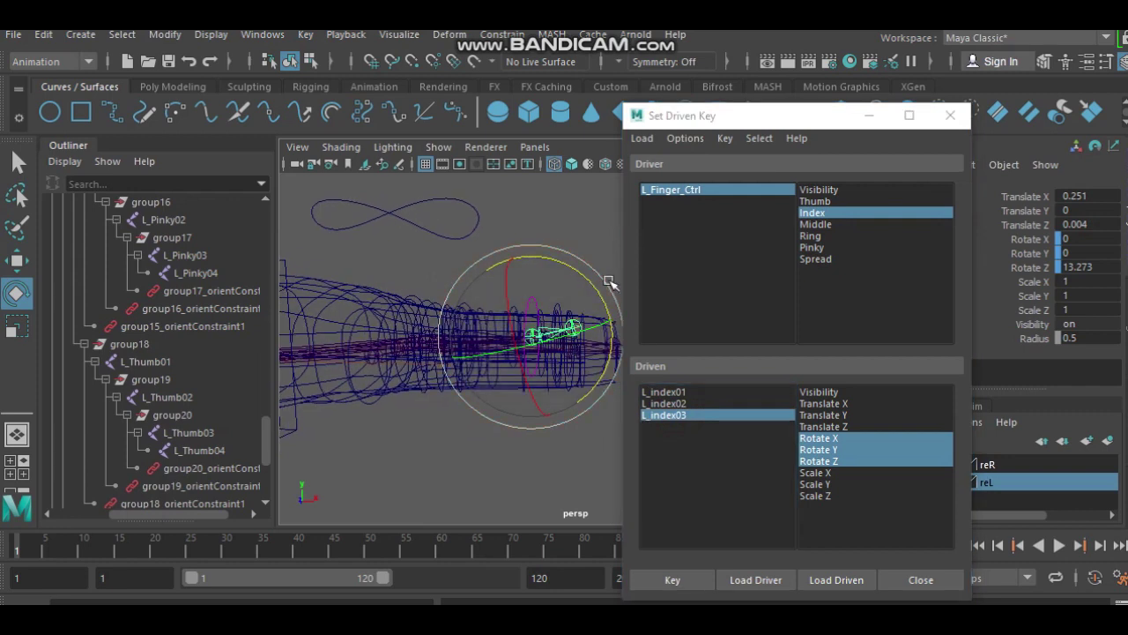
pyautogui.click(679, 392)
pyautogui.keyDown('alt'); pyautogui.moveTo(542, 446); pyautogui.dragTo(612, 426); pyautogui.keyUp('alt')
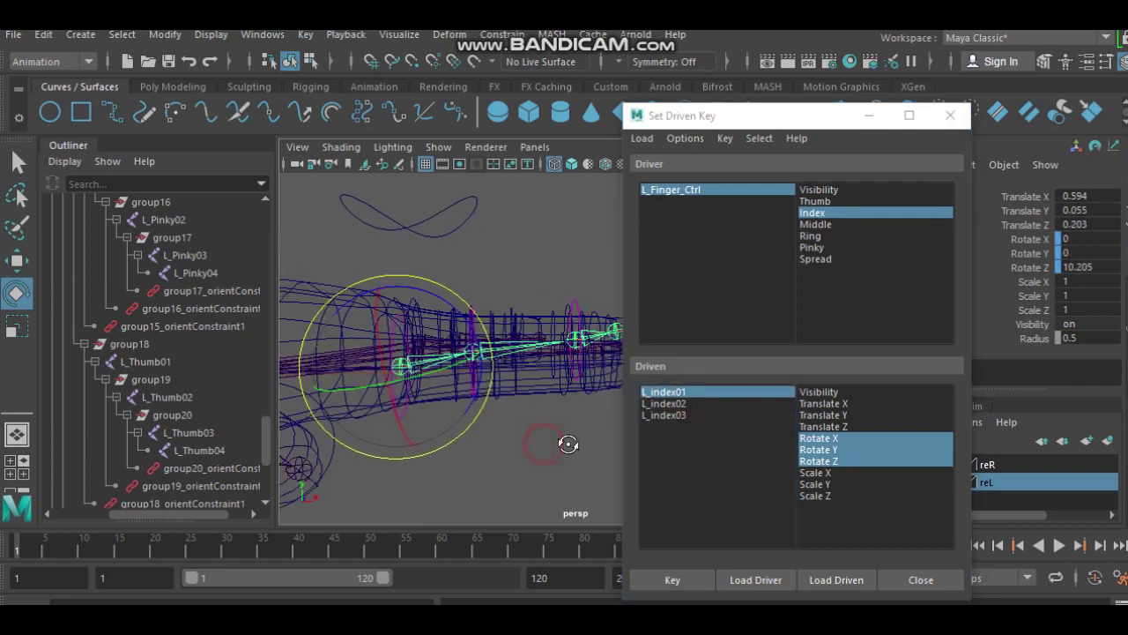
pyautogui.click(688, 403)
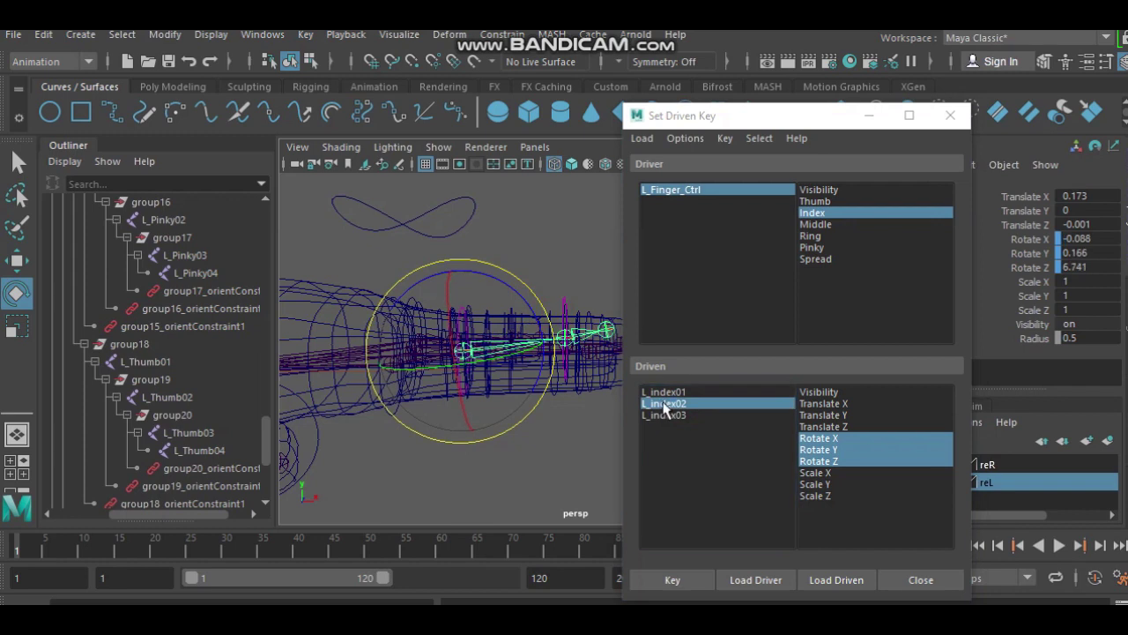
pyautogui.click(663, 414)
pyautogui.click(663, 391)
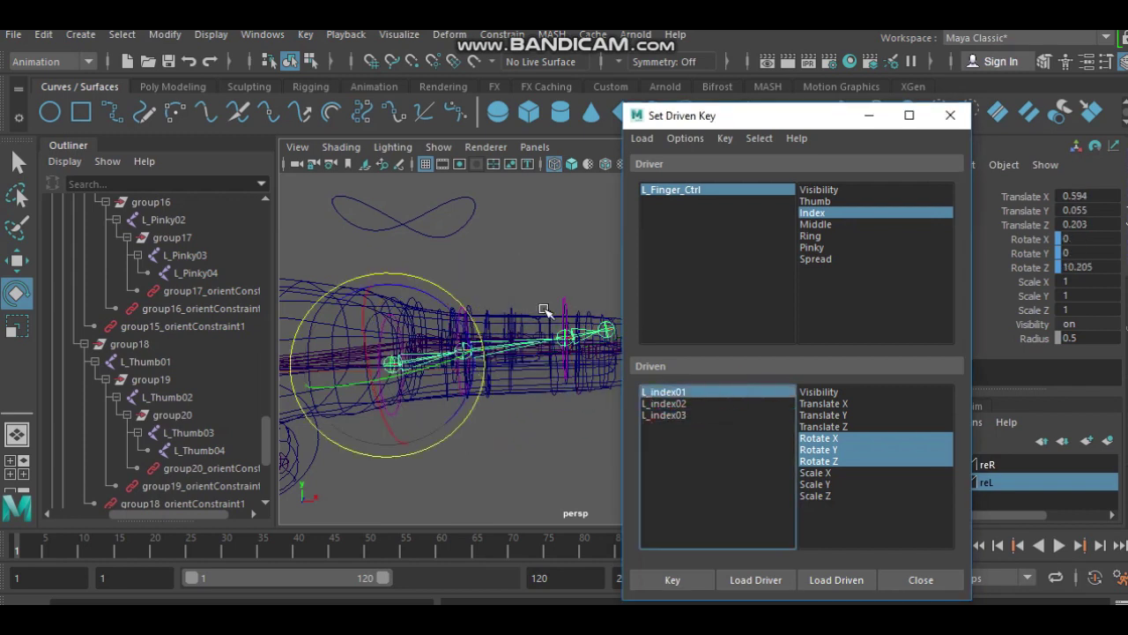
pyautogui.moveTo(484, 338); pyautogui.dragTo(498, 351)
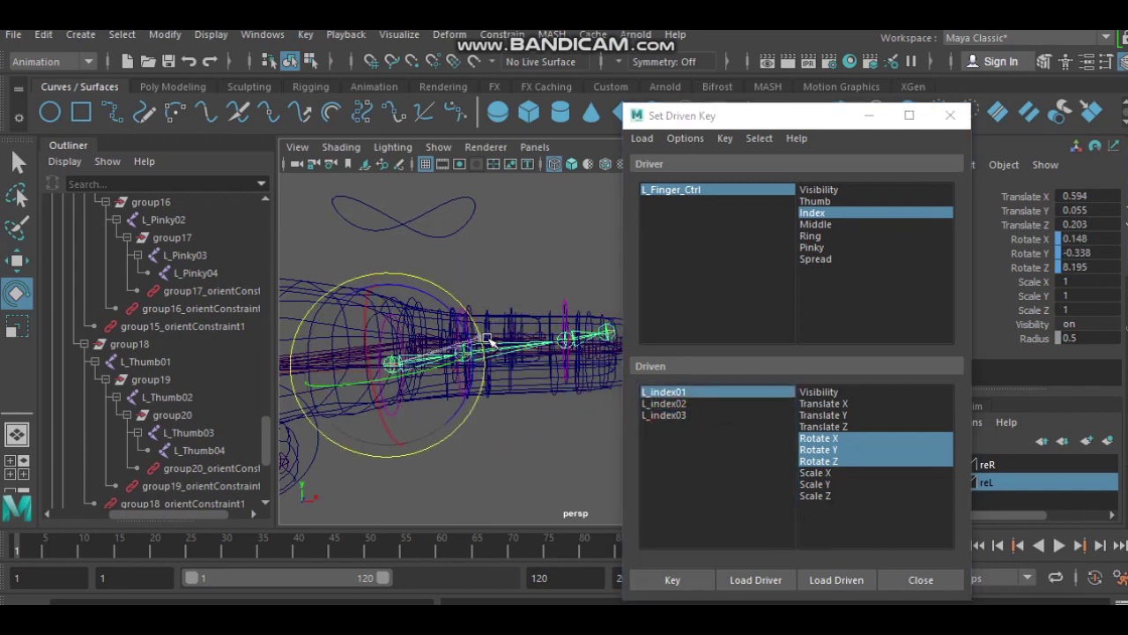
# Step: Key the L_index01–03 rotations to Index value -2
pyautogui.moveTo(567, 433)
pyautogui.keyDown('alt'); pyautogui.mouseDown()
pyautogui.moveTo(512, 453)
pyautogui.moveTo(499, 305)
pyautogui.moveTo(608, 335)
pyautogui.mouseUp(); pyautogui.keyUp('alt')
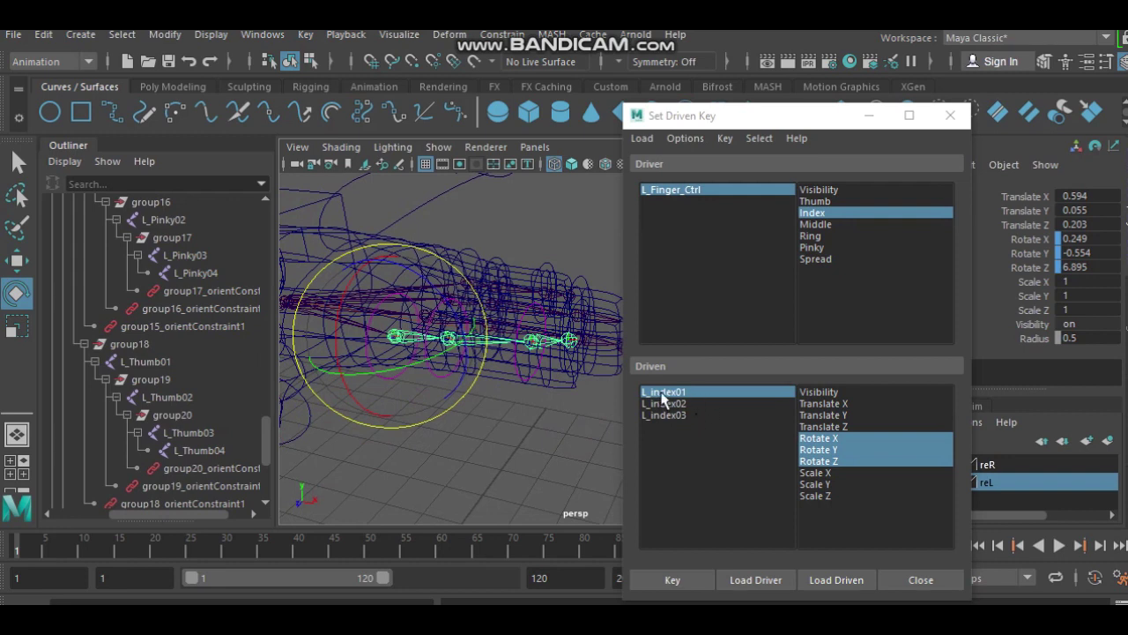
pyautogui.click(711, 394)
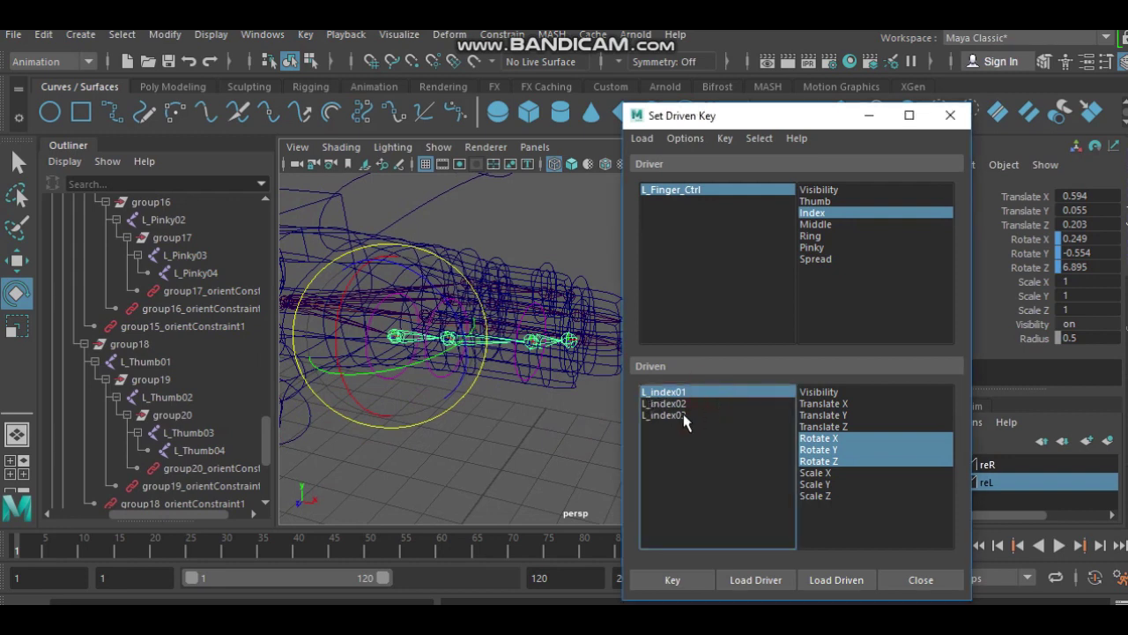
pyautogui.keyDown('shift'); pyautogui.click(684, 415); pyautogui.keyUp('shift')
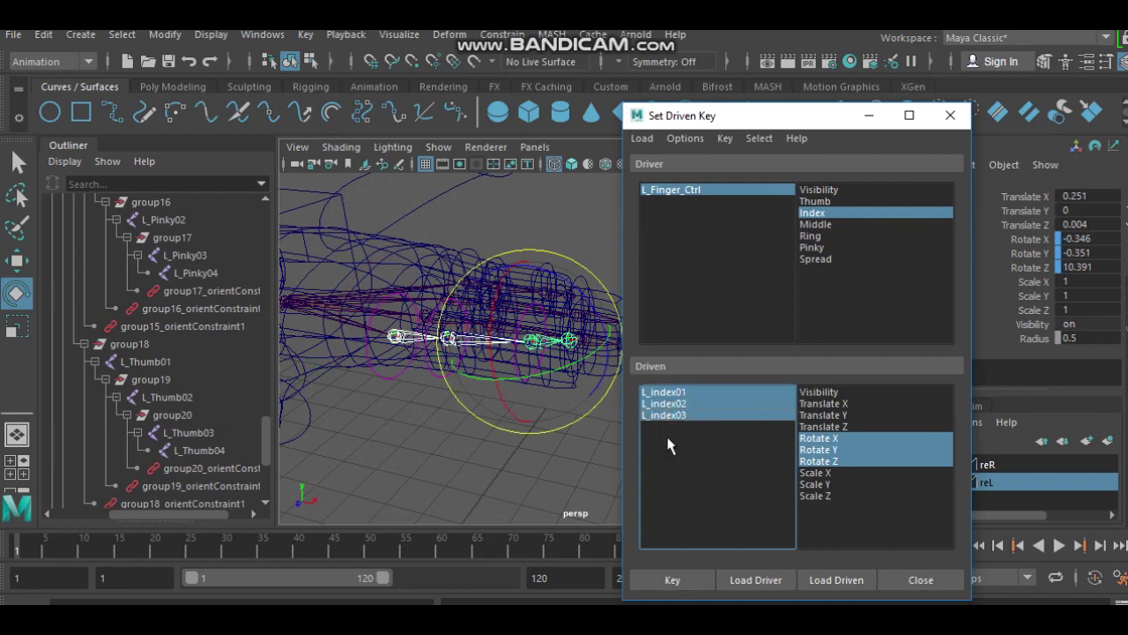
pyautogui.click(673, 581)
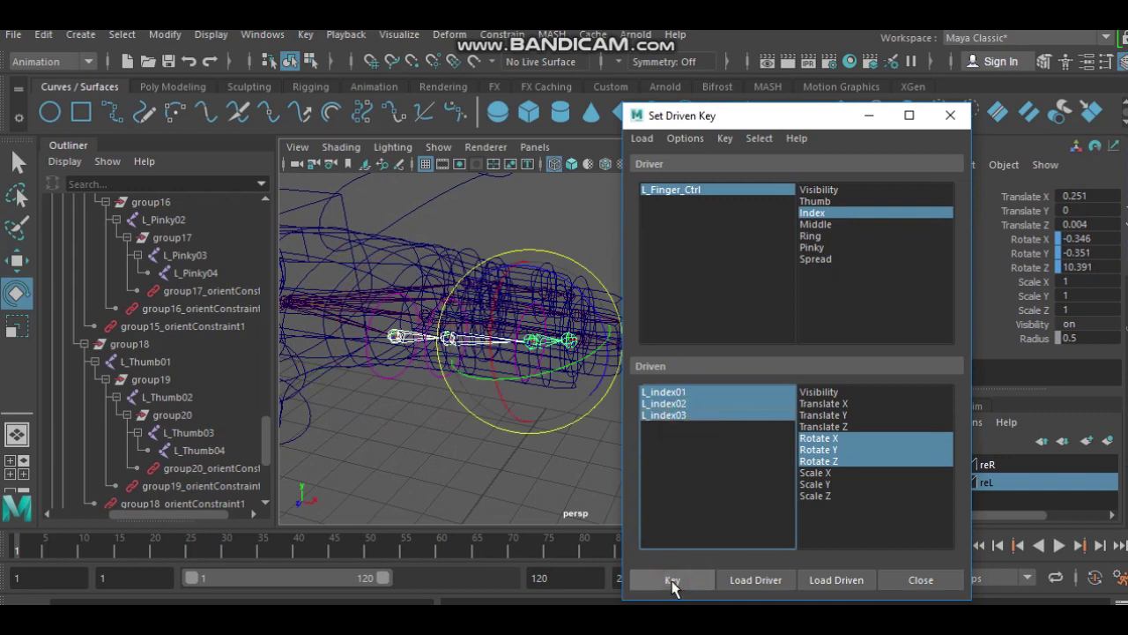
pyautogui.keyDown('alt'); pyautogui.moveTo(458, 265); pyautogui.dragTo(463, 338, button='middle'); pyautogui.keyUp('alt')
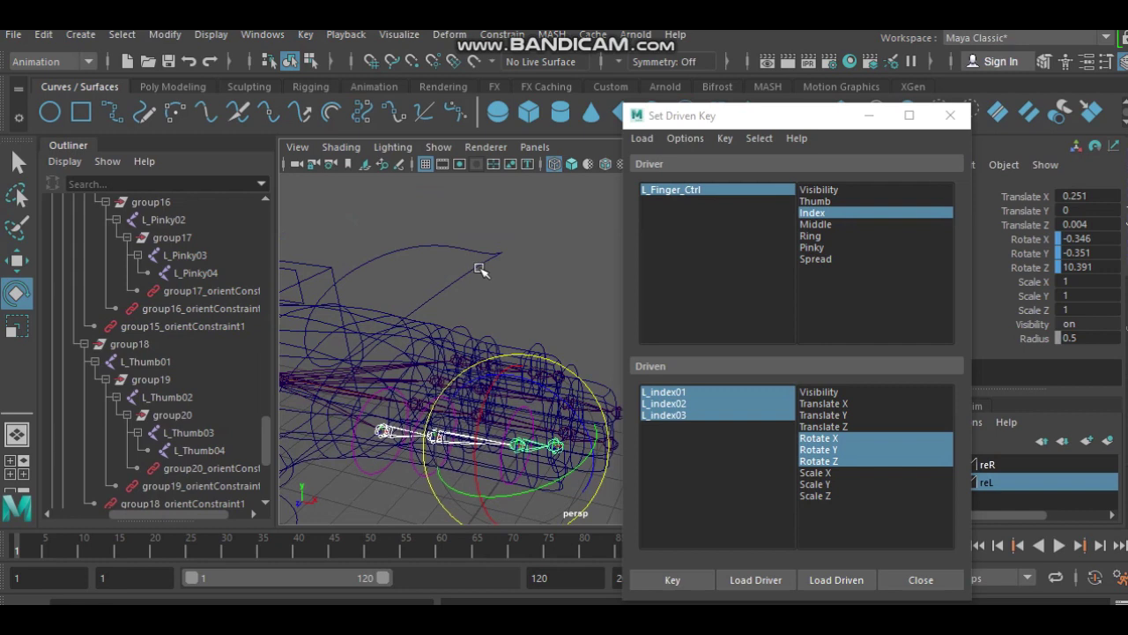
pyautogui.click(474, 267)
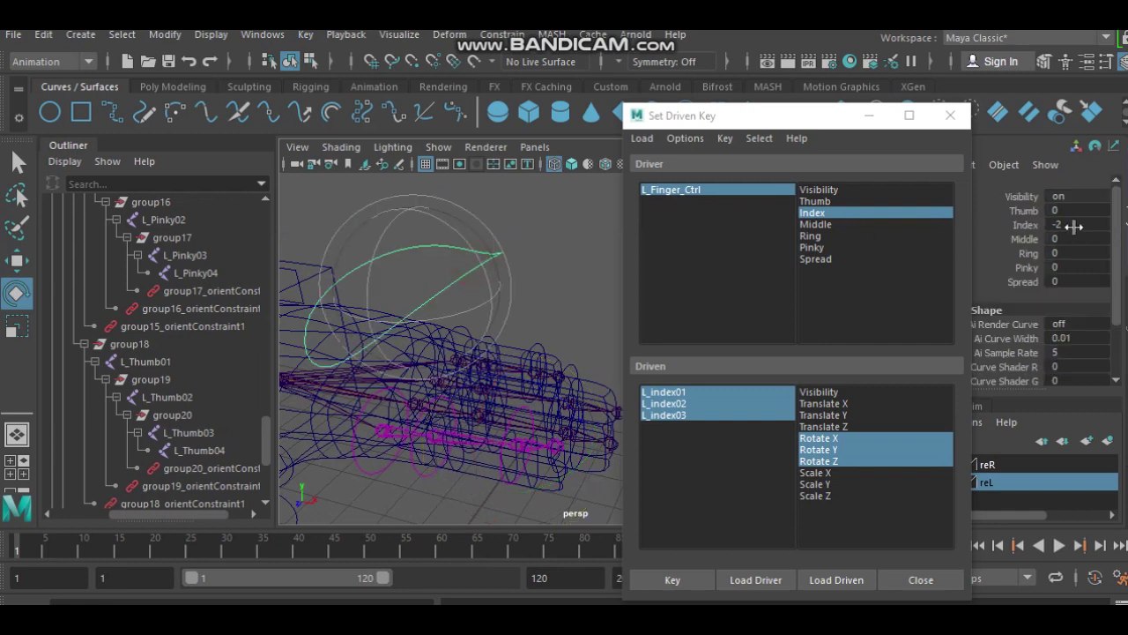
# Step: Set Index to 10 and bend L_index02 downward into a curl
pyautogui.doubleClick(1076, 226)
pyautogui.write('10')
pyautogui.press('Return')
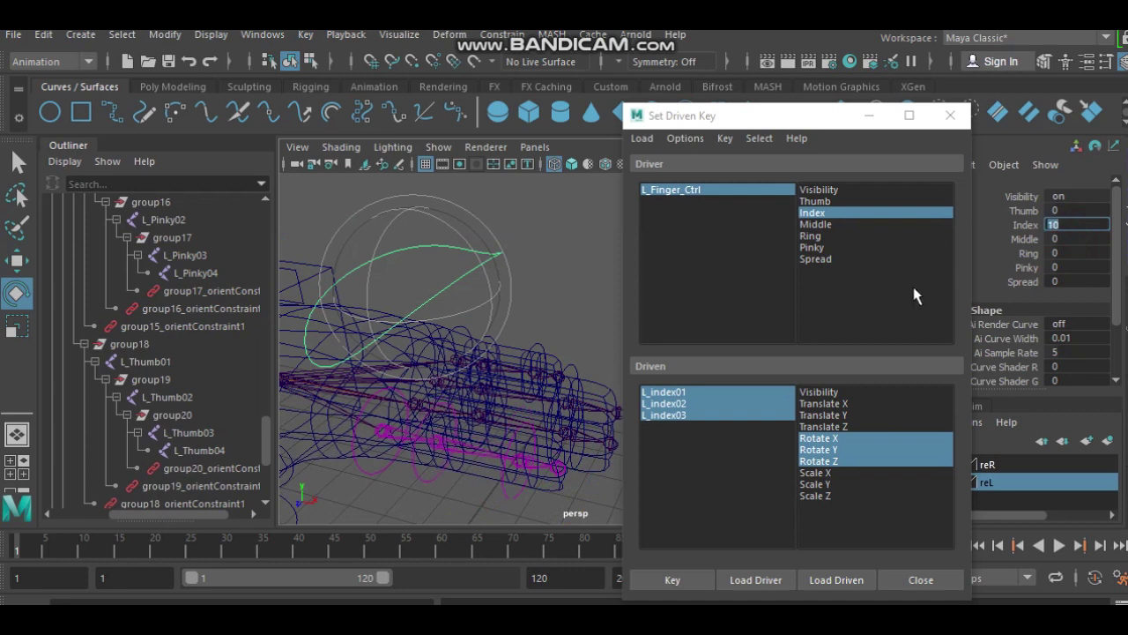
pyautogui.click(688, 392)
pyautogui.moveTo(477, 411)
pyautogui.keyDown('alt'); pyautogui.mouseDown()
pyautogui.moveTo(467, 319)
pyautogui.moveTo(535, 381)
pyautogui.moveTo(529, 411)
pyautogui.mouseUp(); pyautogui.keyUp('alt')
pyautogui.click(529, 427)
pyautogui.click(725, 391)
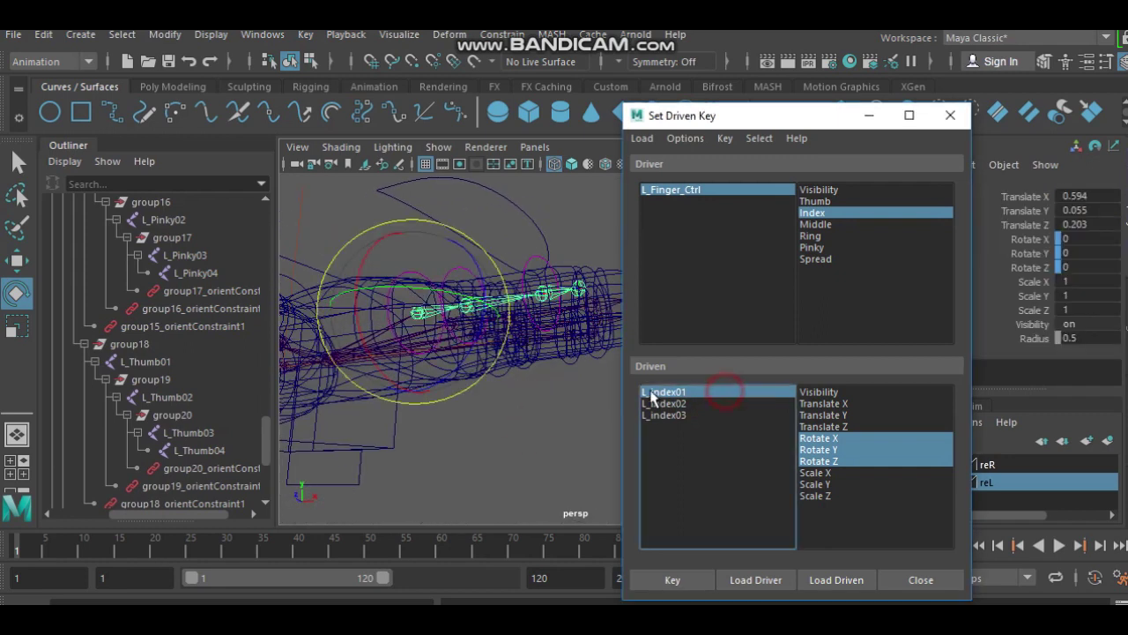
pyautogui.moveTo(538, 438)
pyautogui.keyDown('alt'); pyautogui.mouseDown()
pyautogui.moveTo(426, 423)
pyautogui.moveTo(577, 461)
pyautogui.moveTo(499, 383)
pyautogui.moveTo(465, 285)
pyautogui.moveTo(445, 353)
pyautogui.moveTo(417, 381)
pyautogui.moveTo(625, 349)
pyautogui.mouseUp(); pyautogui.keyUp('alt')
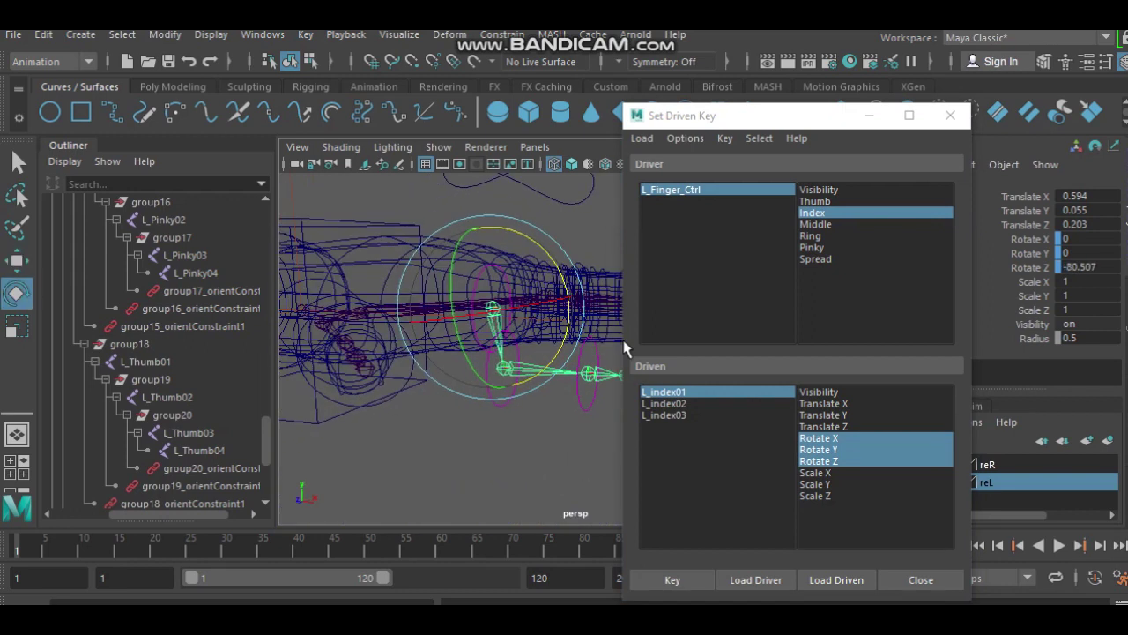
pyautogui.click(669, 402)
pyautogui.moveTo(569, 335)
pyautogui.mouseDown()
pyautogui.moveTo(537, 397)
pyautogui.moveTo(473, 419)
pyautogui.moveTo(450, 406)
pyautogui.moveTo(440, 414)
pyautogui.mouseUp()
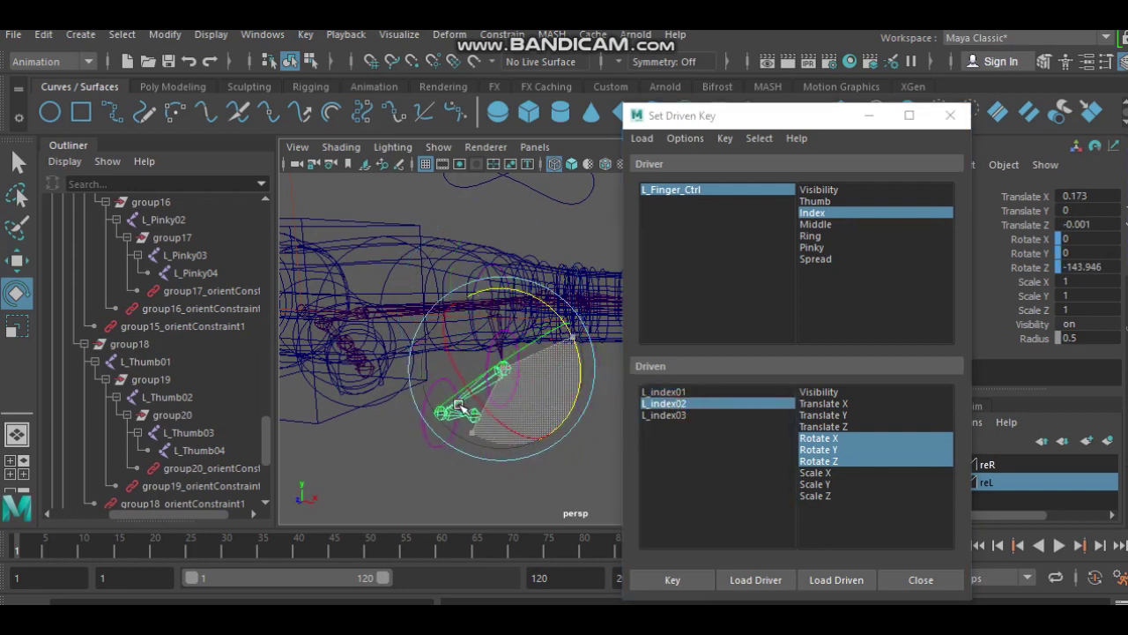
# Step: Curl the fingertip L_index03 and base L_index01, bending L_index02 further
pyautogui.click(675, 414)
pyautogui.moveTo(505, 368)
pyautogui.mouseDown()
pyautogui.moveTo(372, 400)
pyautogui.moveTo(415, 379)
pyautogui.mouseUp()
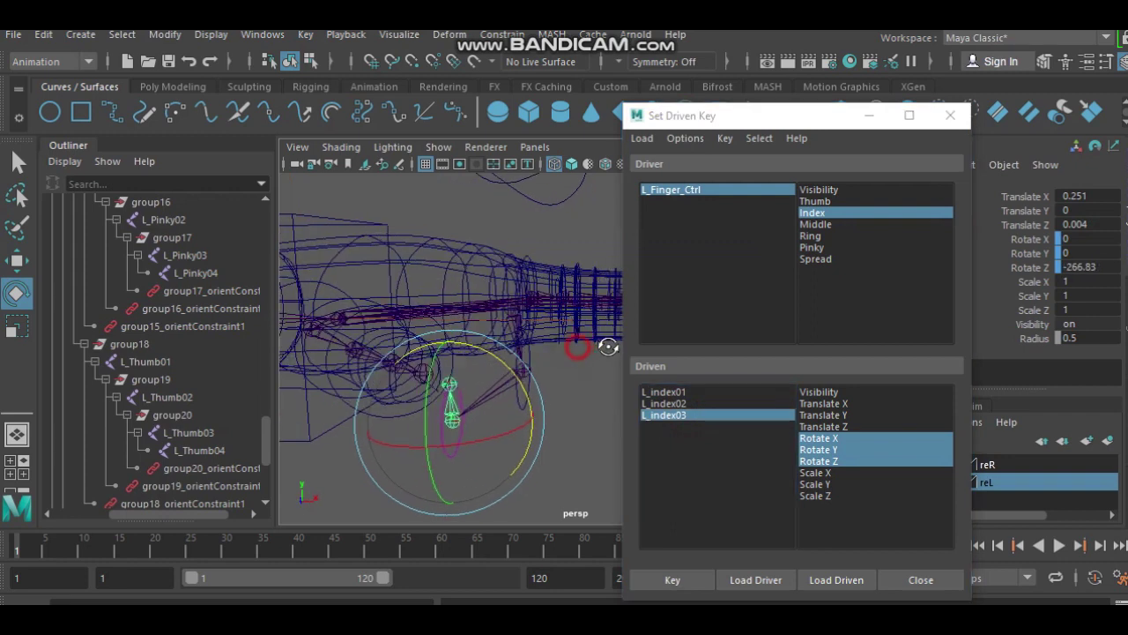
pyautogui.click(674, 403)
pyautogui.moveTo(539, 356); pyautogui.dragTo(603, 339)
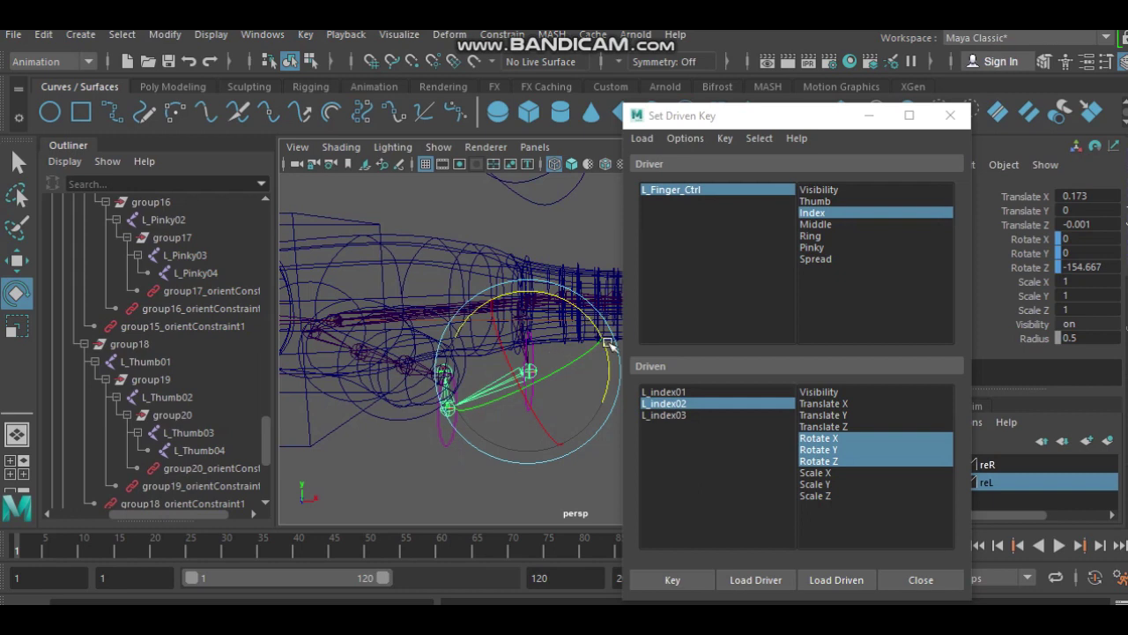
pyautogui.click(663, 391)
pyautogui.moveTo(585, 292)
pyautogui.mouseDown()
pyautogui.moveTo(595, 308)
pyautogui.moveTo(569, 284)
pyautogui.moveTo(617, 352)
pyautogui.mouseUp()
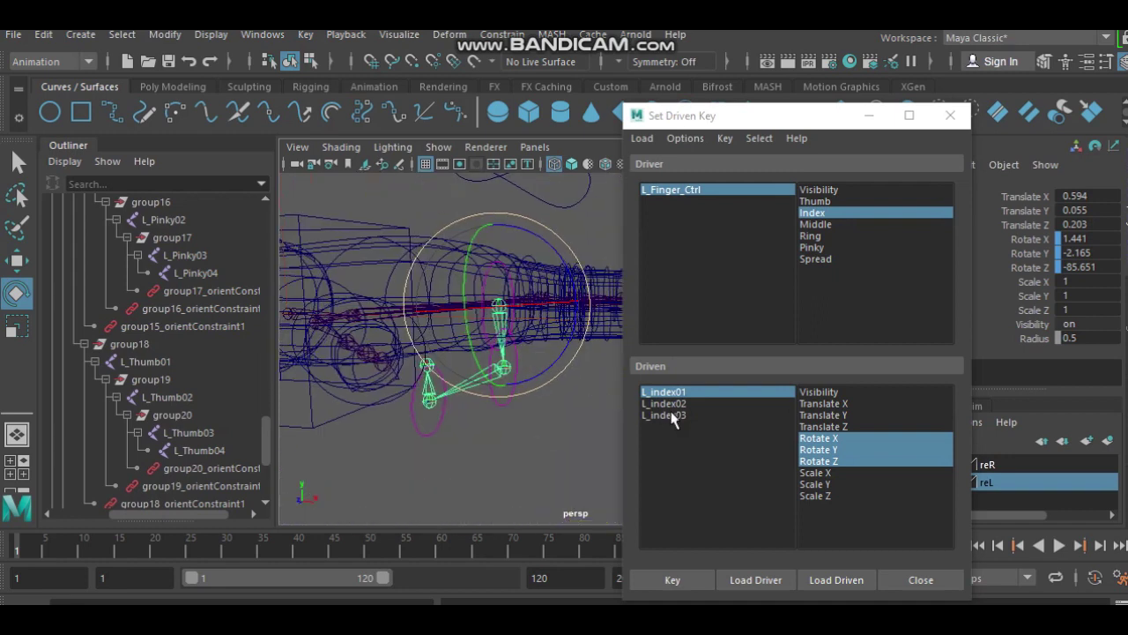
# Step: Adjust the fingertip bend and key the curled L_index01–03 pose at Index 10
pyautogui.click(670, 414)
pyautogui.moveTo(516, 357); pyautogui.dragTo(527, 374)
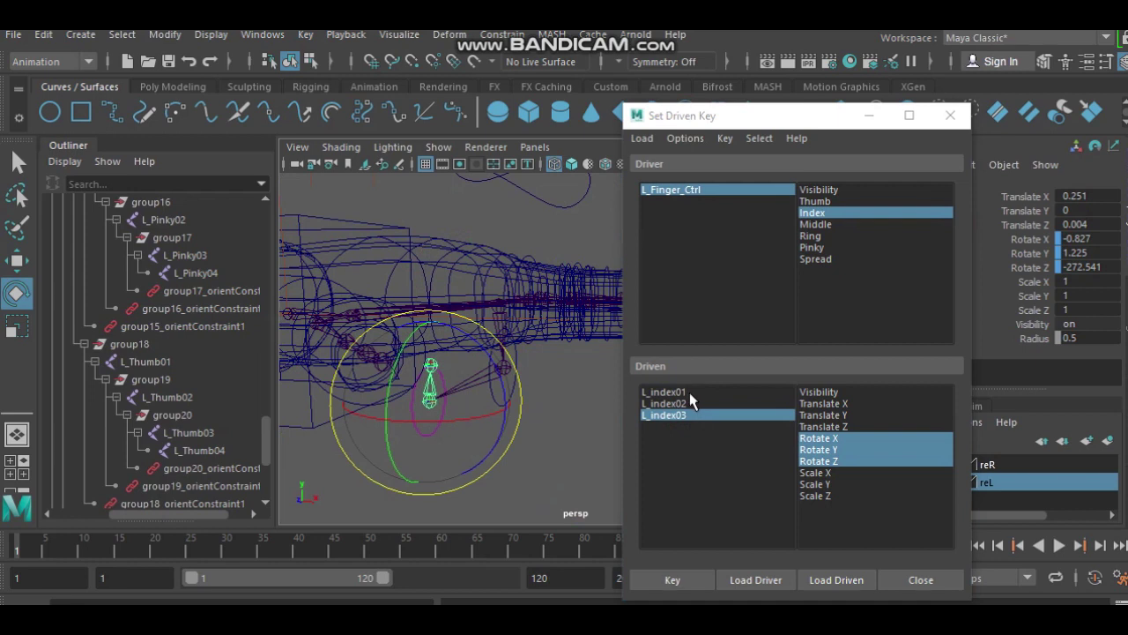
pyautogui.click(670, 392)
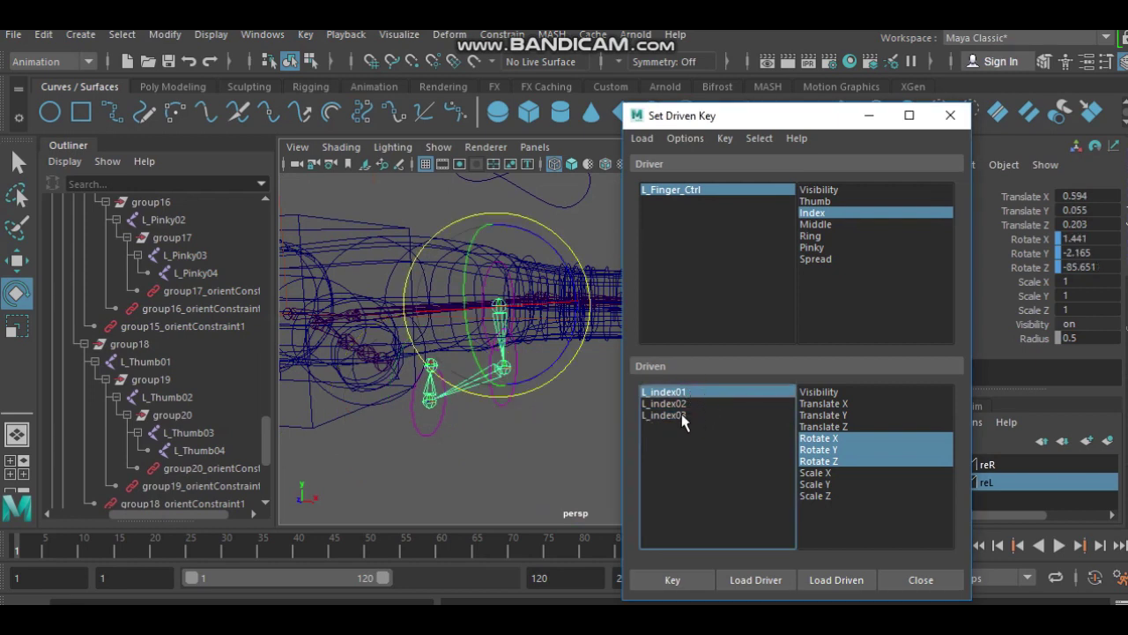
pyautogui.keyDown('shift'); pyautogui.click(679, 415); pyautogui.keyUp('shift')
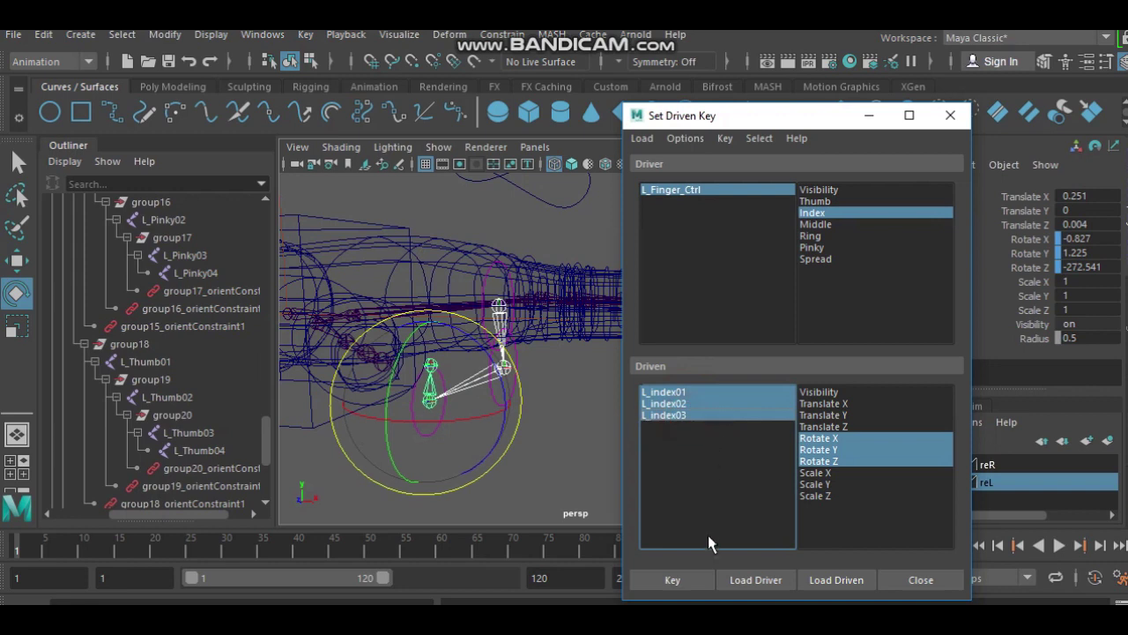
pyautogui.click(687, 578)
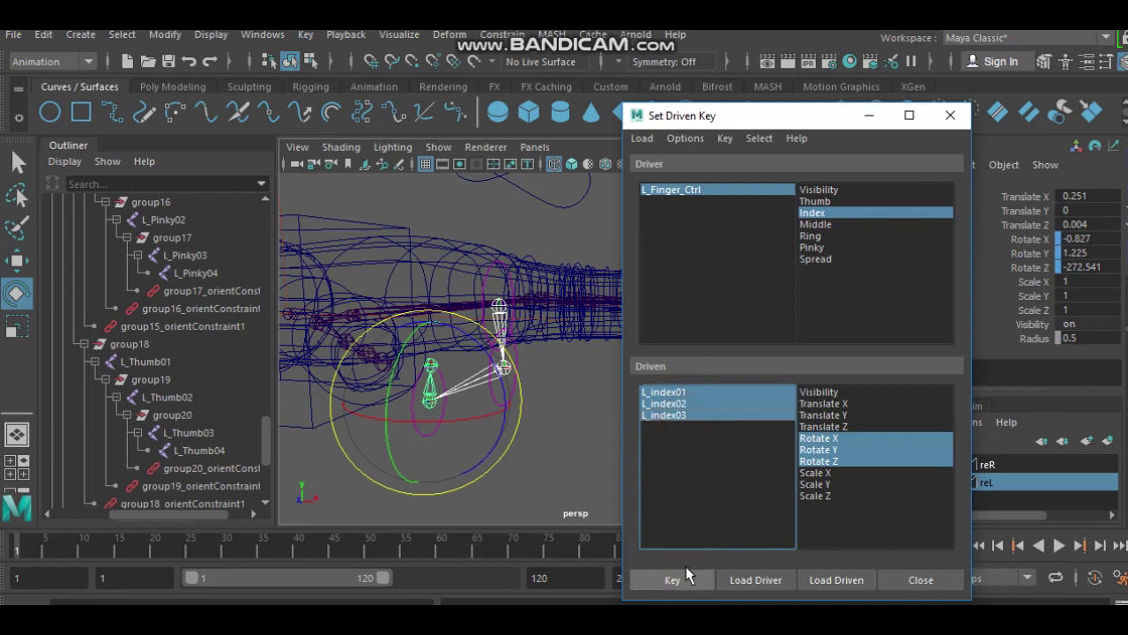
# Step: Close Set Driven Key, select L_Finger_Ctrl and set Index to 0
pyautogui.click(948, 119)
pyautogui.click(743, 259)
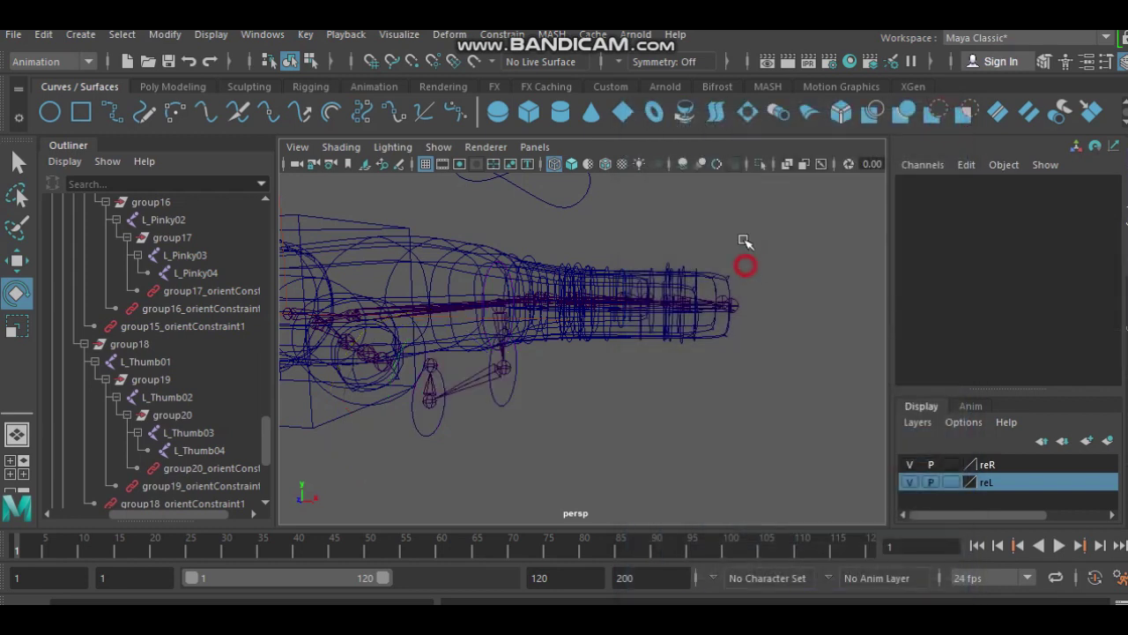
pyautogui.keyDown('alt'); pyautogui.moveTo(725, 239); pyautogui.dragTo(555, 308, button='middle'); pyautogui.keyUp('alt')
pyautogui.click(550, 298)
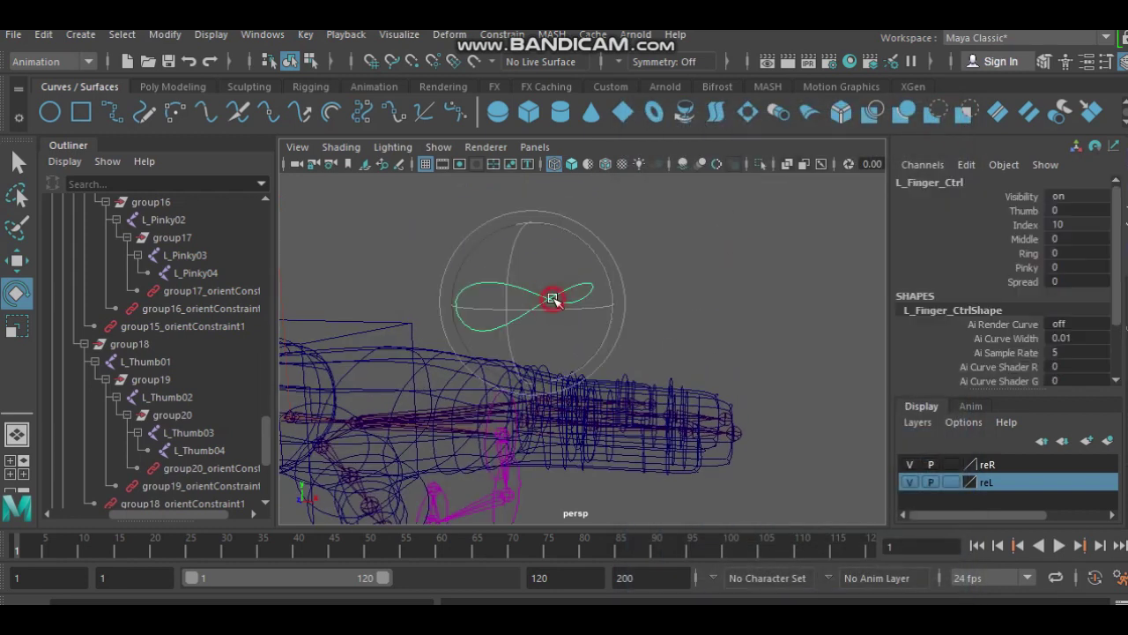
pyautogui.doubleClick(1077, 223)
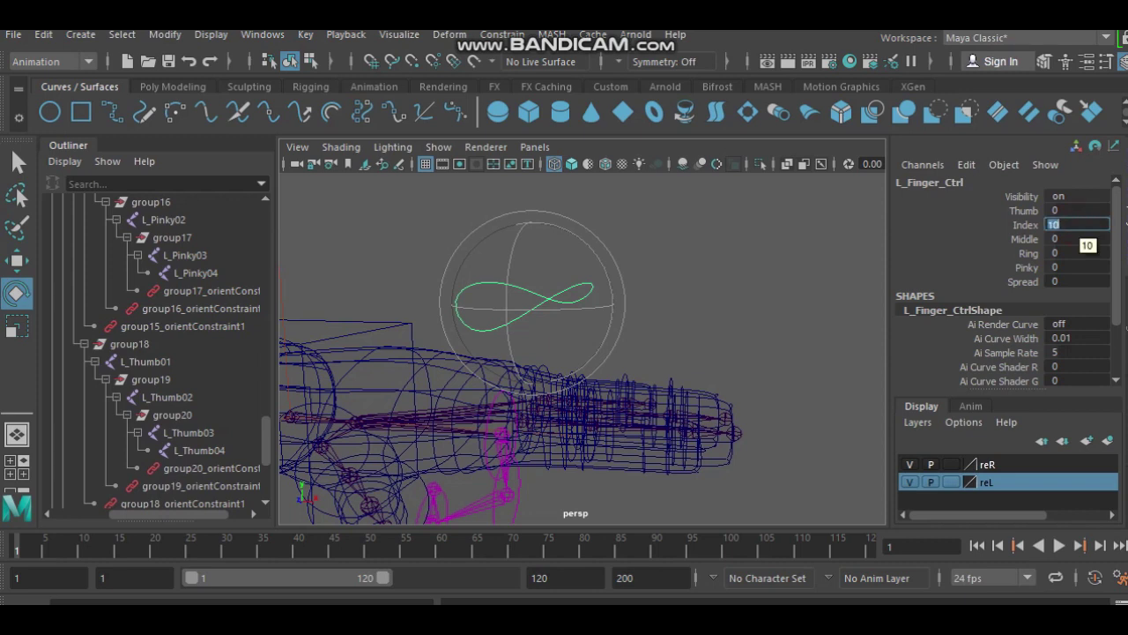
pyautogui.write('0')
pyautogui.press('Return')
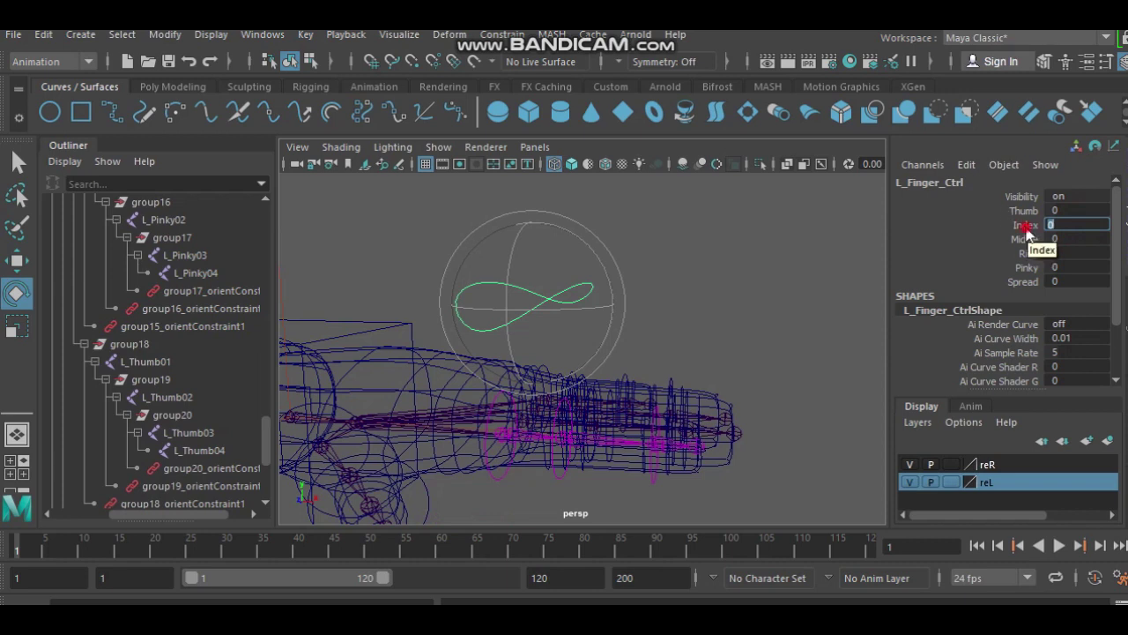
# Step: Scrub Index between -2 and 10 to test the curl, then reset it to 0
pyautogui.click(1024, 226)
pyautogui.keyDown('alt'); pyautogui.moveTo(788, 323); pyautogui.dragTo(736, 262); pyautogui.keyUp('alt')
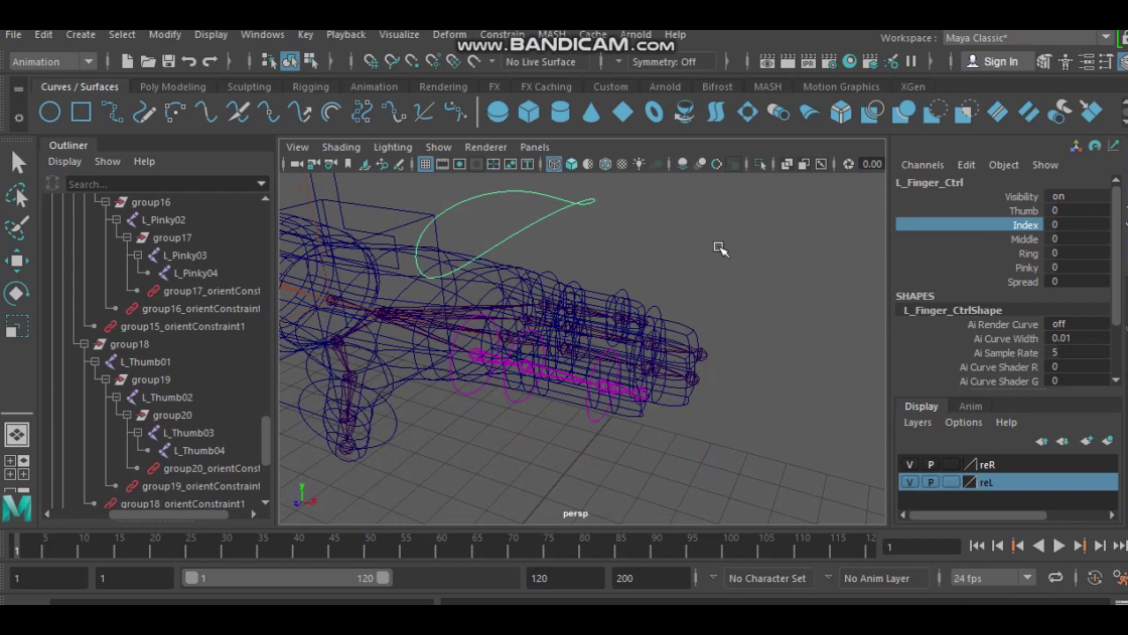
pyautogui.moveTo(718, 244)
pyautogui.mouseDown(button='middle')
pyautogui.moveTo(830, 243)
pyautogui.moveTo(665, 252)
pyautogui.moveTo(818, 244)
pyautogui.moveTo(685, 249)
pyautogui.mouseUp(button='middle')
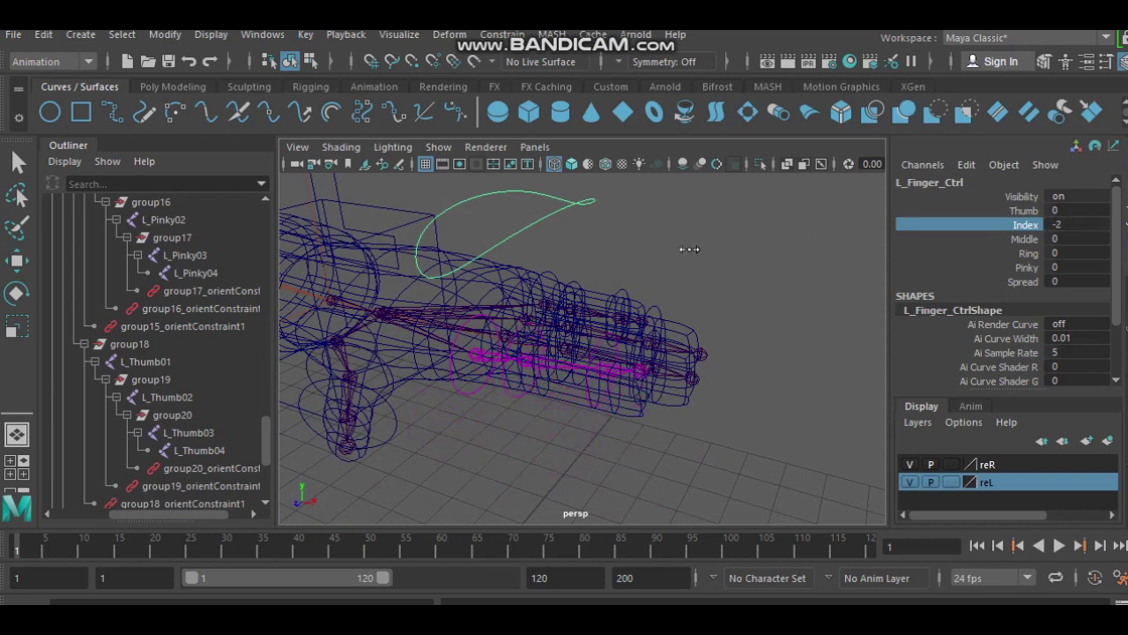
pyautogui.keyDown('alt'); pyautogui.moveTo(718, 305); pyautogui.dragTo(780, 226); pyautogui.keyUp('alt')
pyautogui.moveTo(786, 213)
pyautogui.mouseDown(button='middle')
pyautogui.moveTo(897, 205)
pyautogui.moveTo(773, 223)
pyautogui.mouseUp(button='middle')
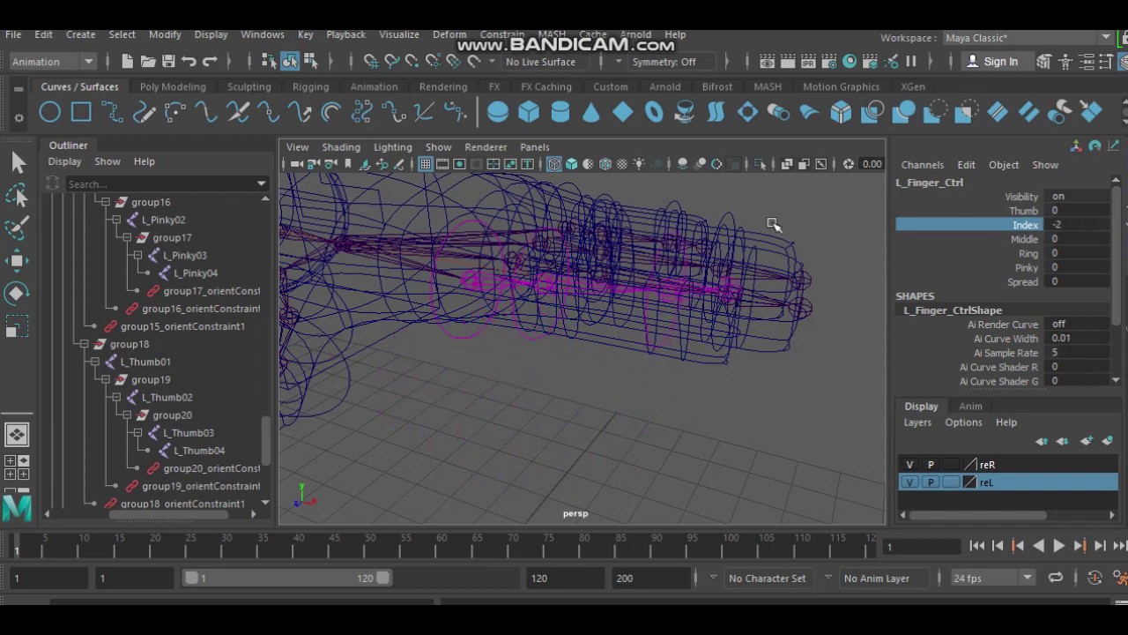
pyautogui.doubleClick(1069, 228)
pyautogui.press('Return')
# Step: Inspect the hand from several angles and reselect L_Finger_Ctrl
pyautogui.click(756, 411)
pyautogui.press('e')
pyautogui.moveTo(755, 411)
pyautogui.keyDown('alt'); pyautogui.mouseDown()
pyautogui.moveTo(652, 317)
pyautogui.moveTo(694, 377)
pyautogui.mouseUp(); pyautogui.keyUp('alt')
pyautogui.moveTo(623, 323)
pyautogui.keyDown('alt'); pyautogui.mouseDown()
pyautogui.moveTo(675, 323)
pyautogui.moveTo(662, 277)
pyautogui.mouseUp(); pyautogui.keyUp('alt')
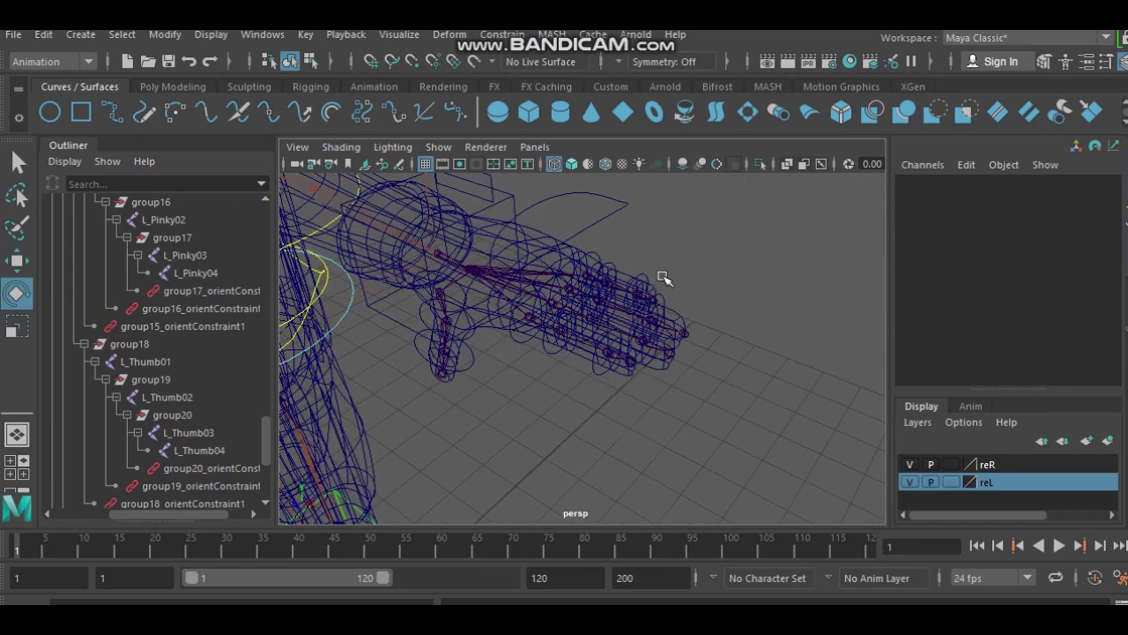
pyautogui.click(614, 217)
pyautogui.moveTo(614, 217)
pyautogui.keyDown('alt'); pyautogui.mouseDown()
pyautogui.moveTo(730, 252)
pyautogui.moveTo(480, 357)
pyautogui.mouseUp(); pyautogui.keyUp('alt')
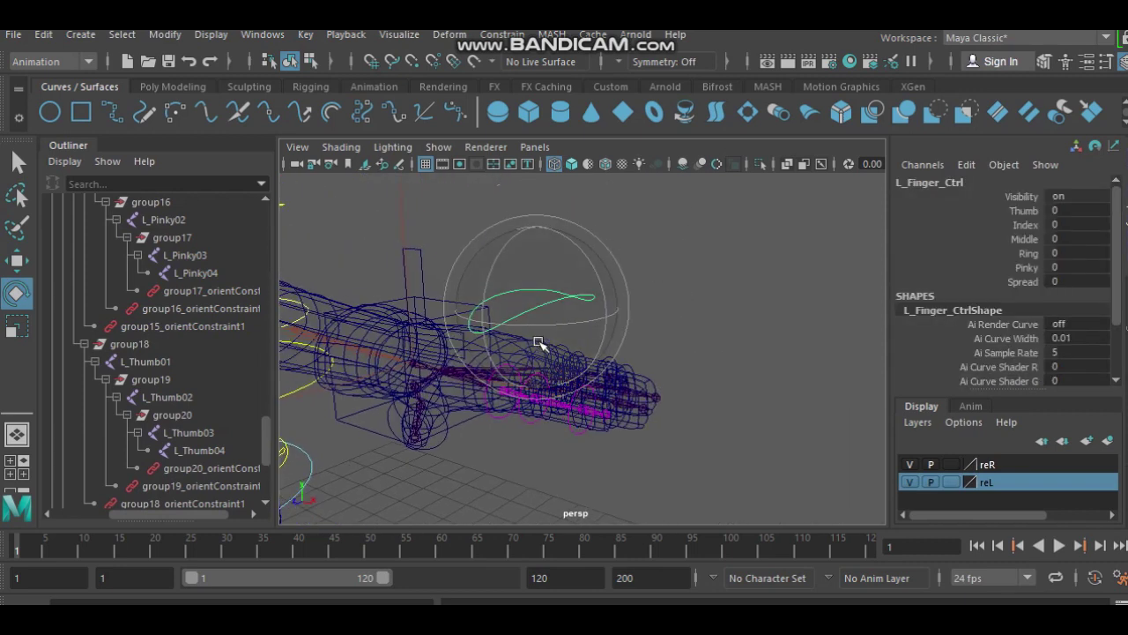
pyautogui.click(305, 39)
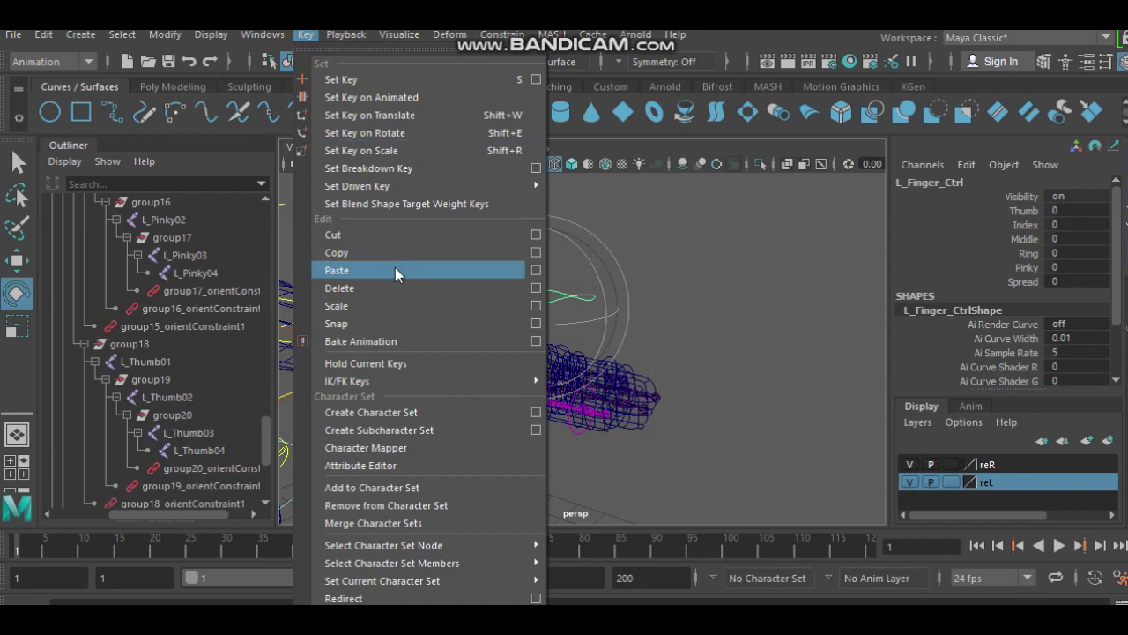
pyautogui.moveTo(357, 186)
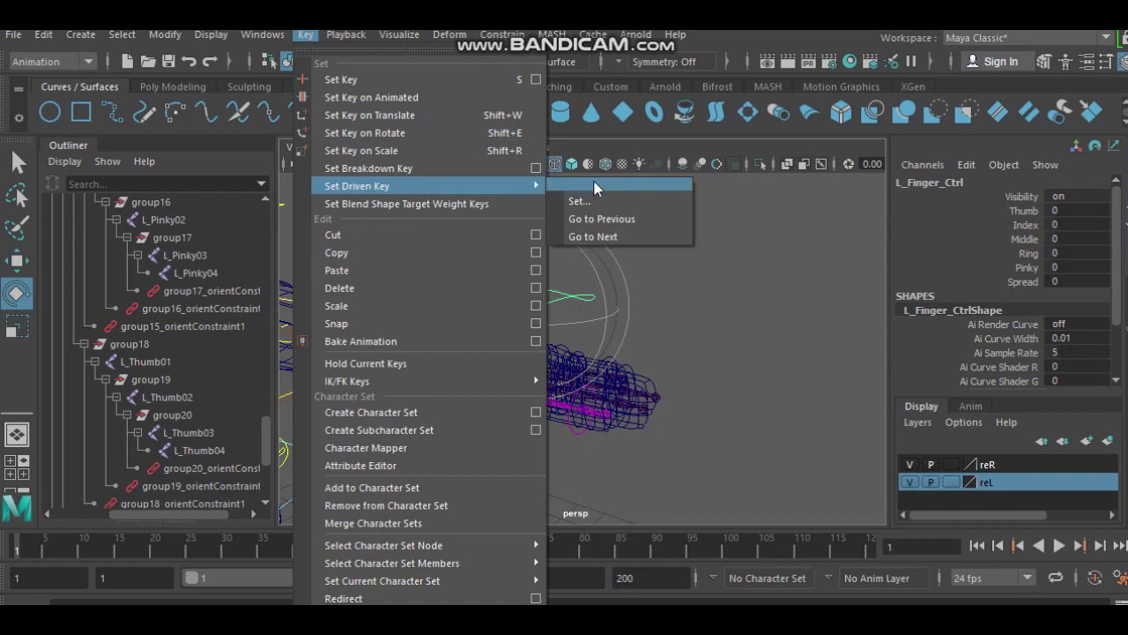
# Step: Open Set Driven Key and load L_Finger_Ctrl as the driver
pyautogui.click(640, 205)
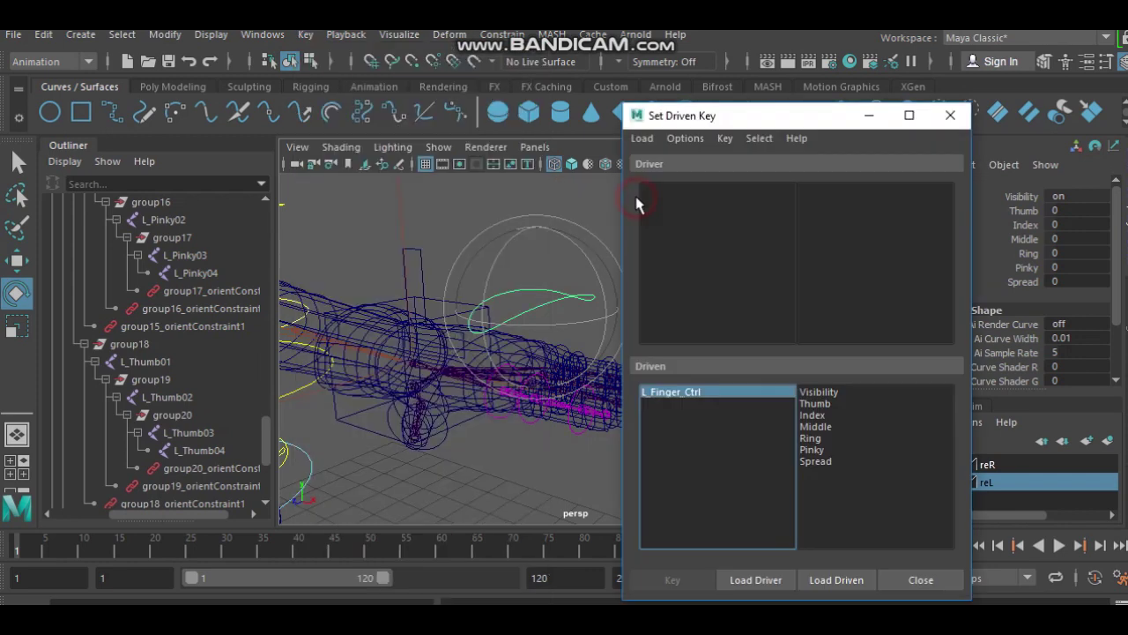
pyautogui.moveTo(521, 265)
pyautogui.keyDown('alt'); pyautogui.mouseDown()
pyautogui.moveTo(538, 238)
pyautogui.moveTo(542, 416)
pyautogui.moveTo(511, 365)
pyautogui.moveTo(520, 326)
pyautogui.mouseUp(); pyautogui.keyUp('alt')
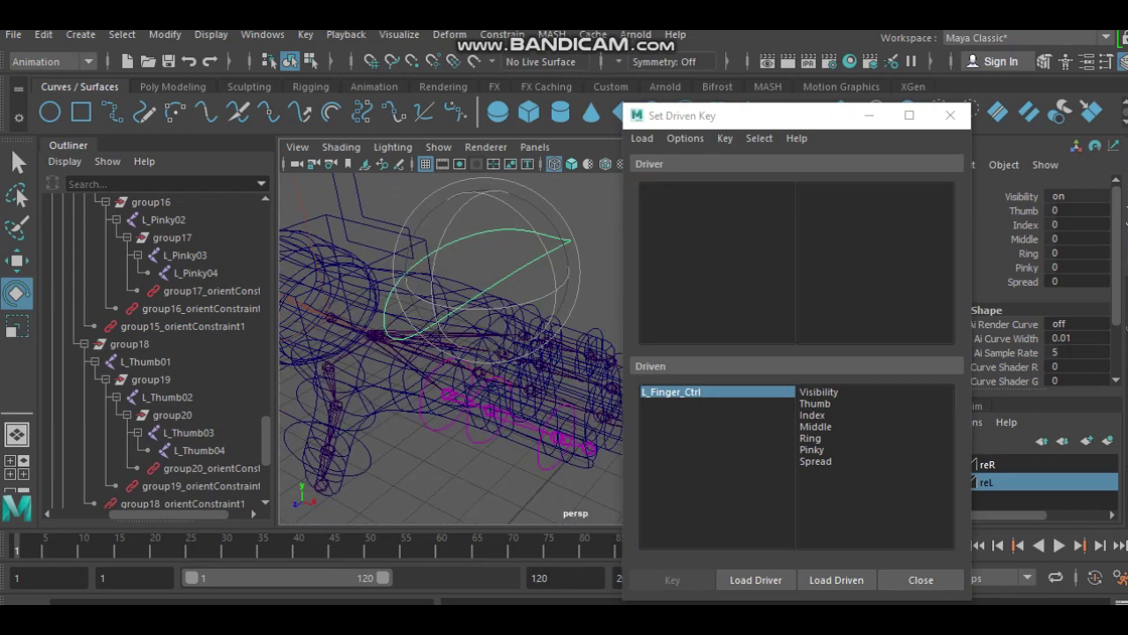
pyautogui.click(756, 580)
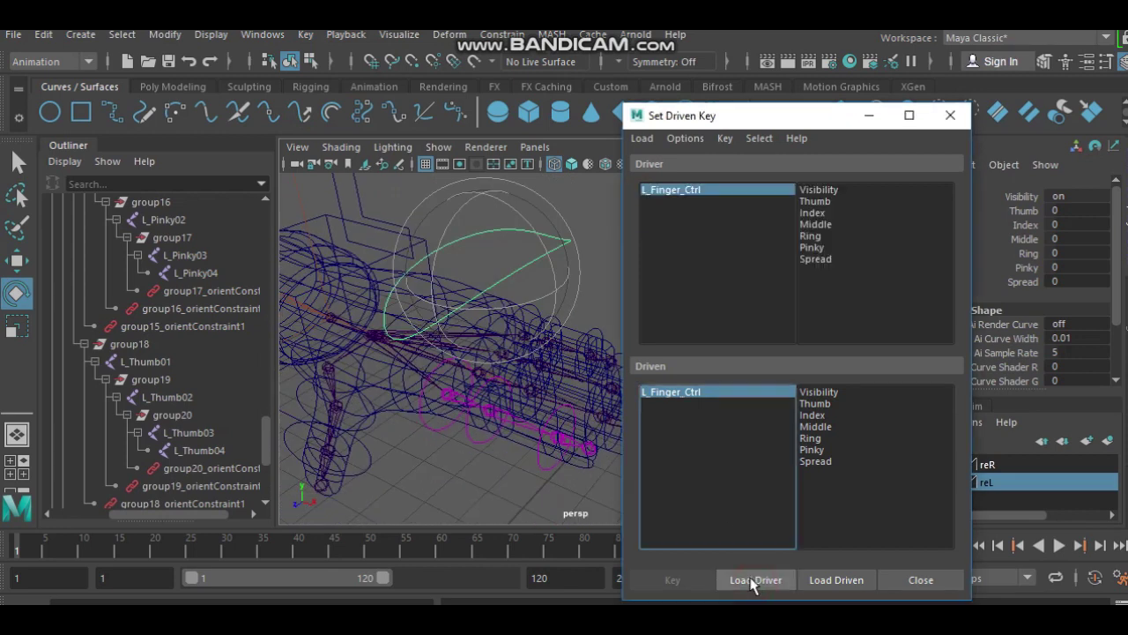
# Step: Select the middle finger's joint chain in the viewport
pyautogui.moveTo(507, 411)
pyautogui.keyDown('alt'); pyautogui.mouseDown()
pyautogui.moveTo(457, 373)
pyautogui.moveTo(517, 365)
pyautogui.moveTo(484, 383)
pyautogui.mouseUp(); pyautogui.keyUp('alt')
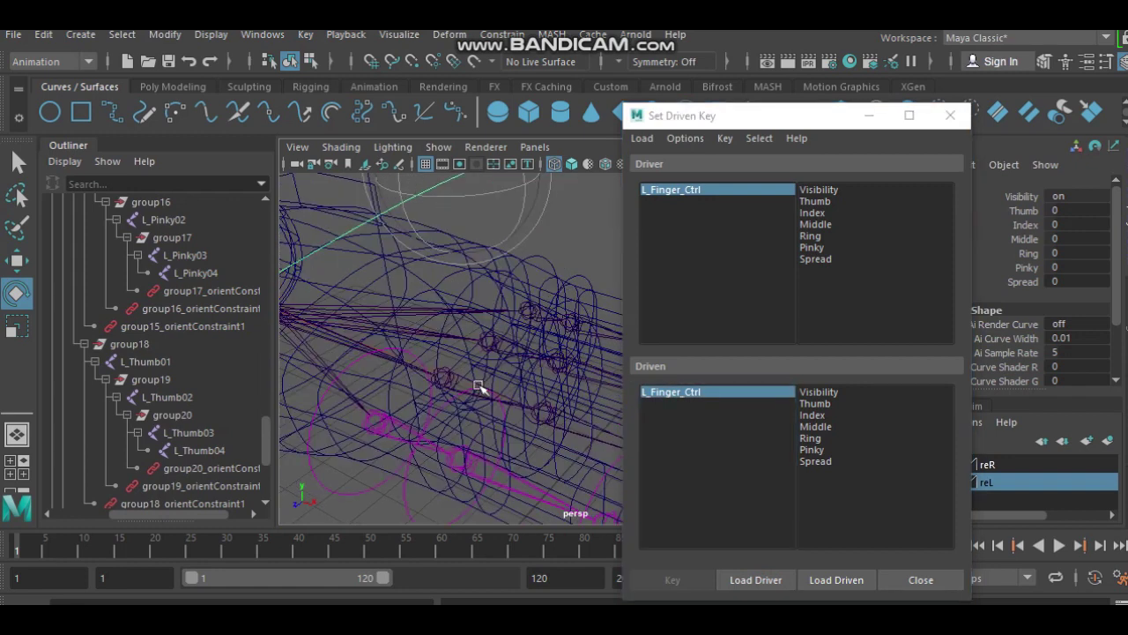
pyautogui.click(443, 377)
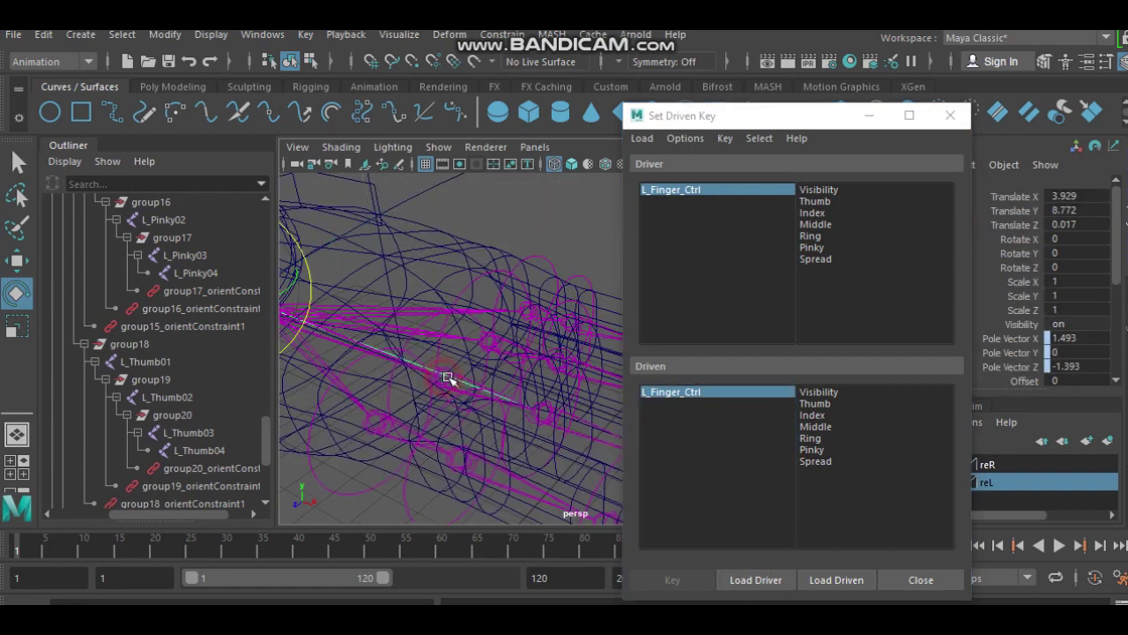
pyautogui.press('q')
pyautogui.click(499, 381)
pyautogui.moveTo(499, 380)
pyautogui.keyDown('alt'); pyautogui.mouseDown()
pyautogui.moveTo(461, 327)
pyautogui.moveTo(517, 373)
pyautogui.moveTo(483, 439)
pyautogui.moveTo(429, 428)
pyautogui.moveTo(492, 435)
pyautogui.mouseUp(); pyautogui.keyUp('alt')
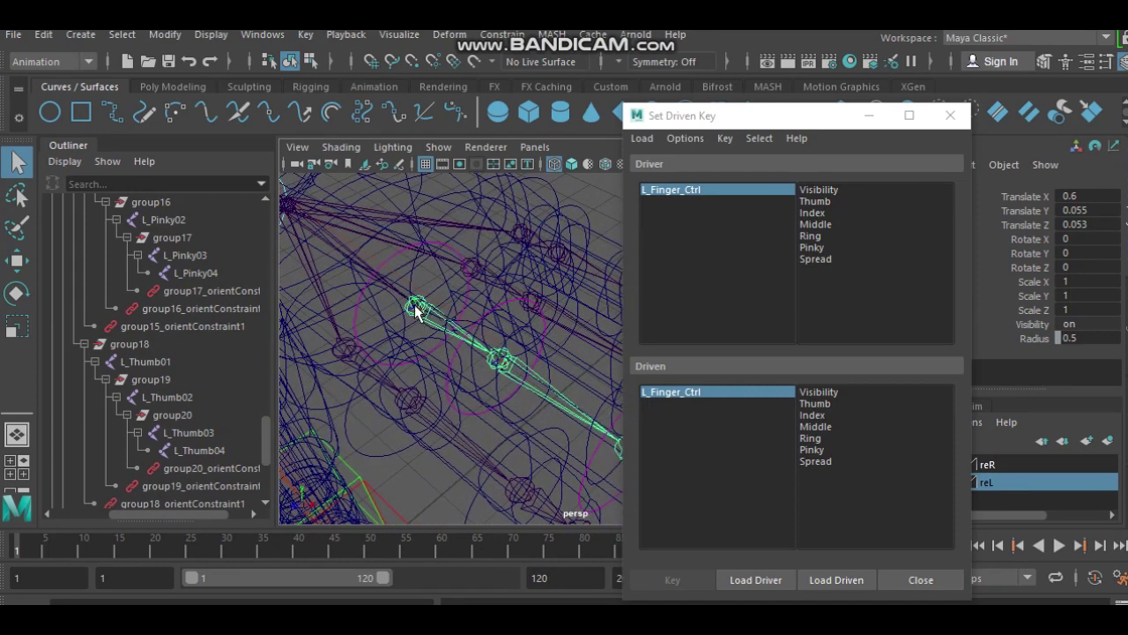
pyautogui.moveTo(417, 317)
pyautogui.keyDown('alt'); pyautogui.mouseDown()
pyautogui.moveTo(433, 302)
pyautogui.moveTo(497, 329)
pyautogui.mouseUp(); pyautogui.keyUp('alt')
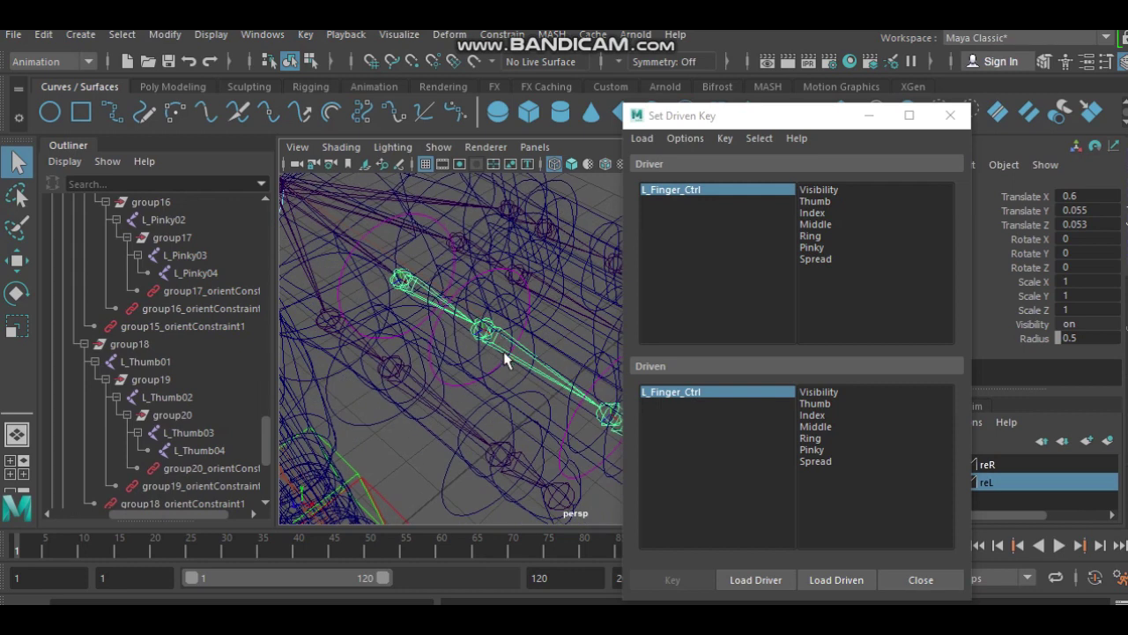
pyautogui.click(480, 342)
pyautogui.moveTo(537, 416)
pyautogui.keyDown('alt'); pyautogui.mouseDown()
pyautogui.moveTo(516, 403)
pyautogui.moveTo(529, 397)
pyautogui.mouseUp(); pyautogui.keyUp('alt')
pyautogui.click(535, 379)
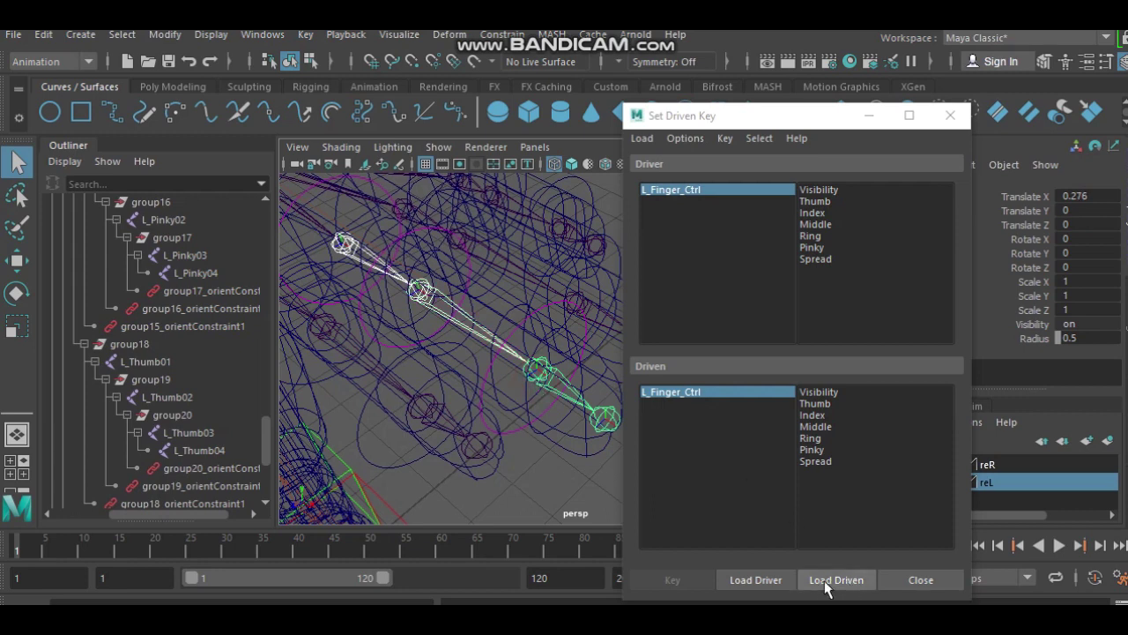
# Step: Load L_Middle01–03 as driven with Rotate X/Y/Z, driven by the Middle attribute
pyautogui.click(847, 583)
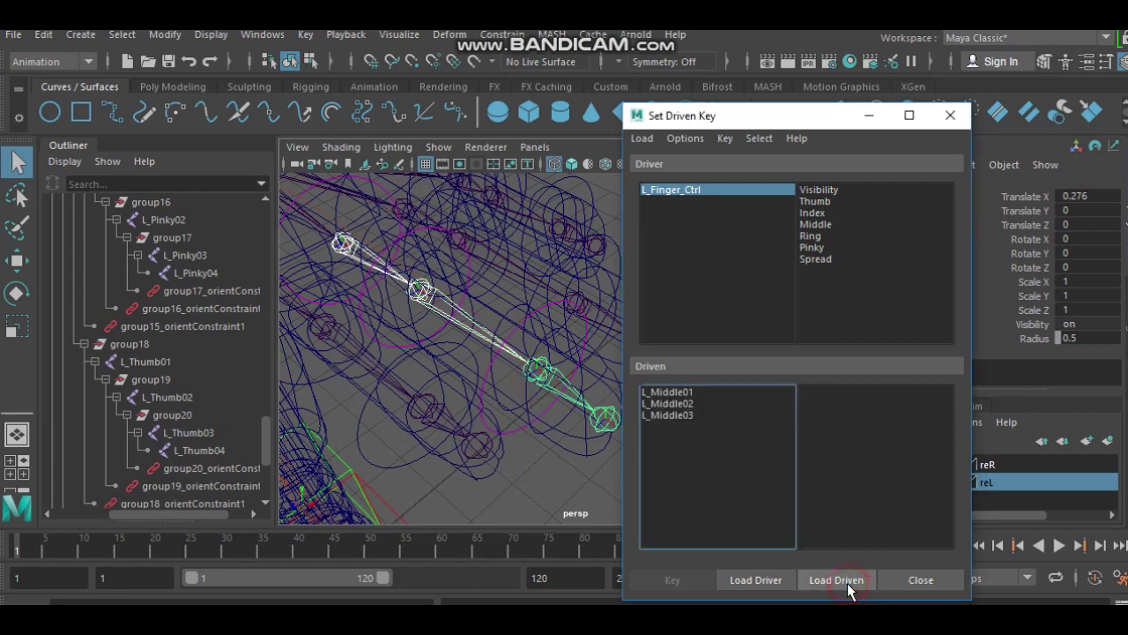
pyautogui.click(827, 228)
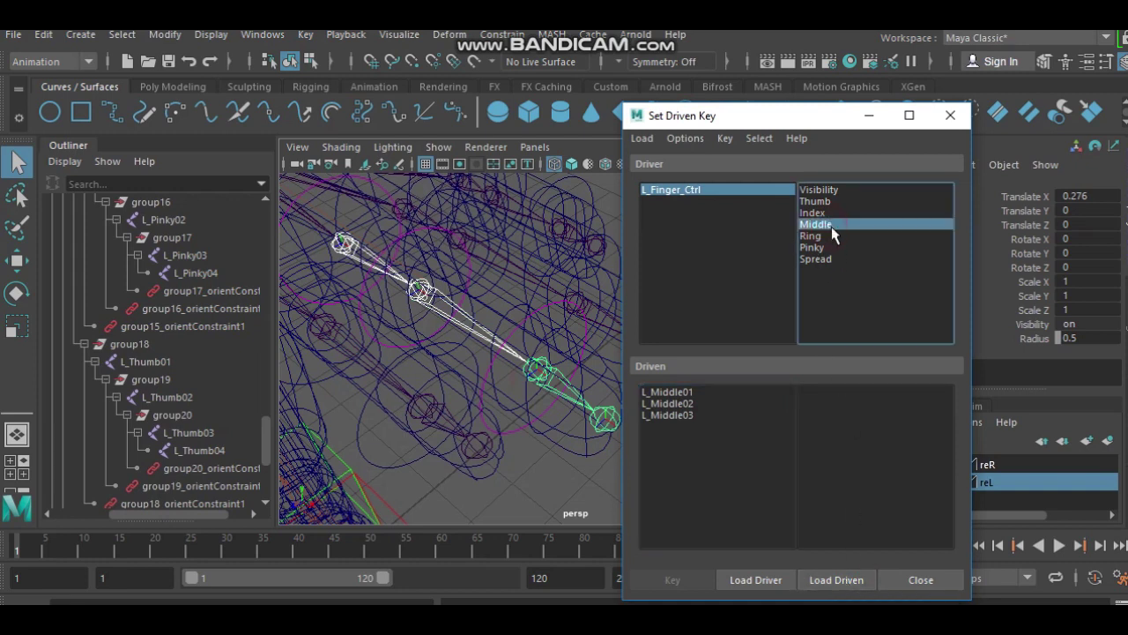
pyautogui.click(685, 394)
pyautogui.keyDown('shift'); pyautogui.click(687, 414); pyautogui.keyUp('shift')
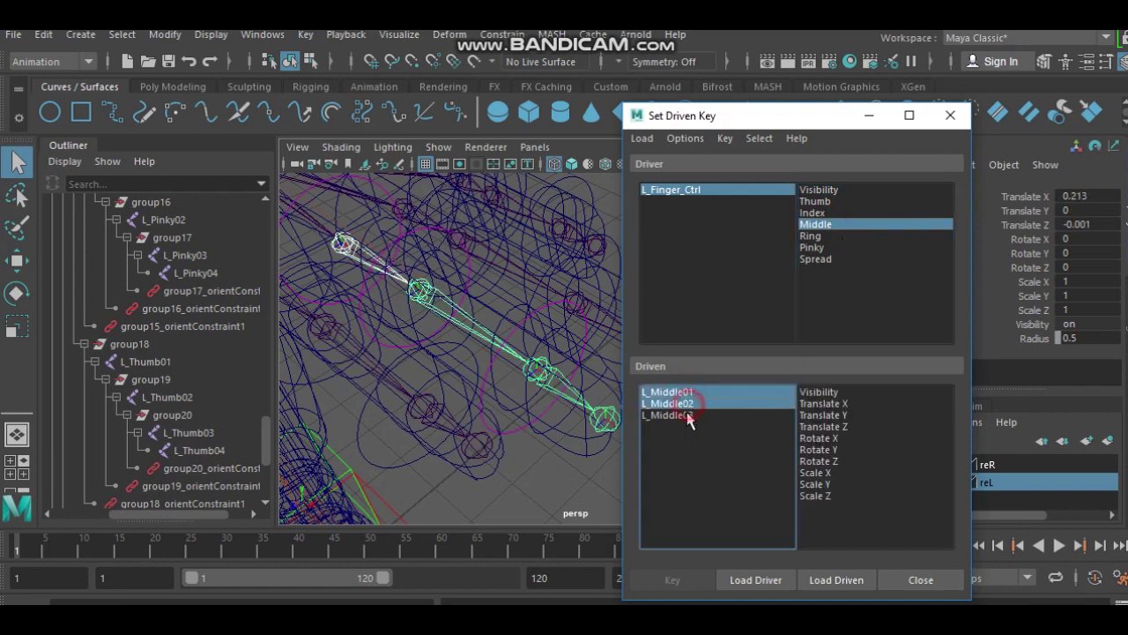
pyautogui.keyDown('shift'); pyautogui.click(829, 438); pyautogui.keyUp('shift')
pyautogui.moveTo(827, 438); pyautogui.dragTo(833, 462)
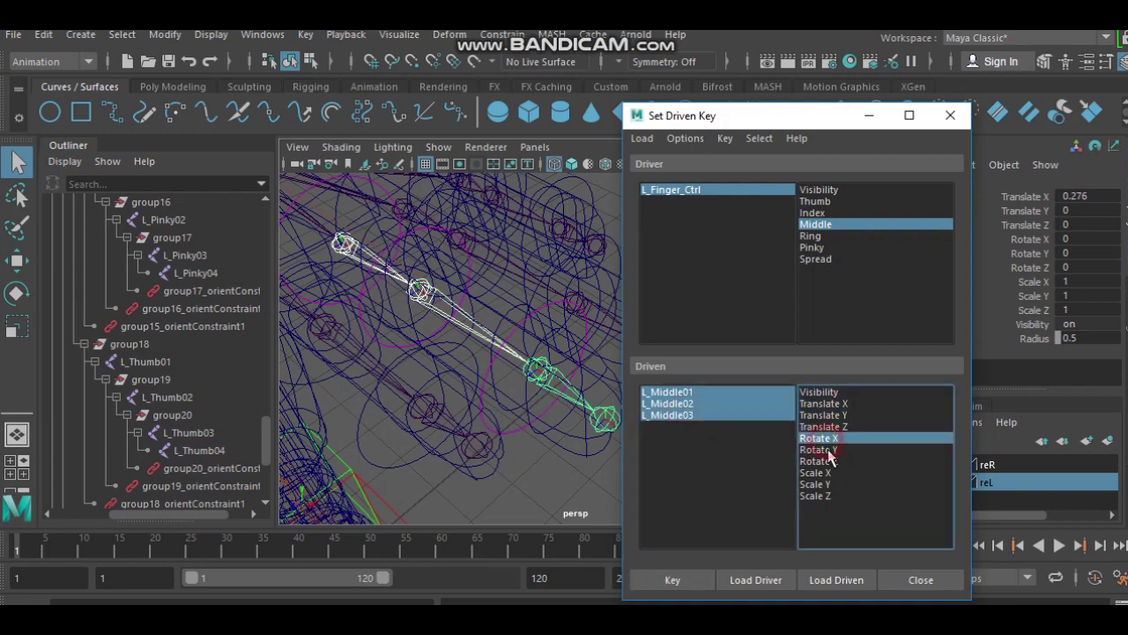
# Step: Select L_Finger_Ctrl, edit its Middle channel, then pick L_Middle01 alone
pyautogui.click(687, 581)
pyautogui.moveTo(565, 433)
pyautogui.keyDown('alt'); pyautogui.mouseDown()
pyautogui.moveTo(555, 338)
pyautogui.moveTo(527, 294)
pyautogui.mouseUp(); pyautogui.keyUp('alt')
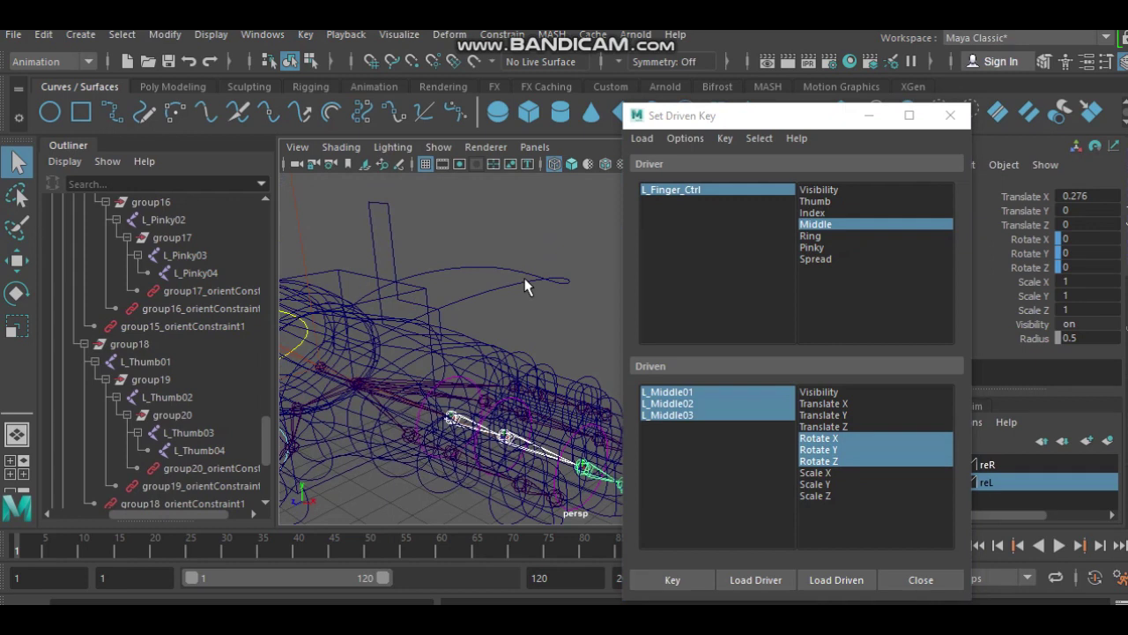
pyautogui.click(526, 282)
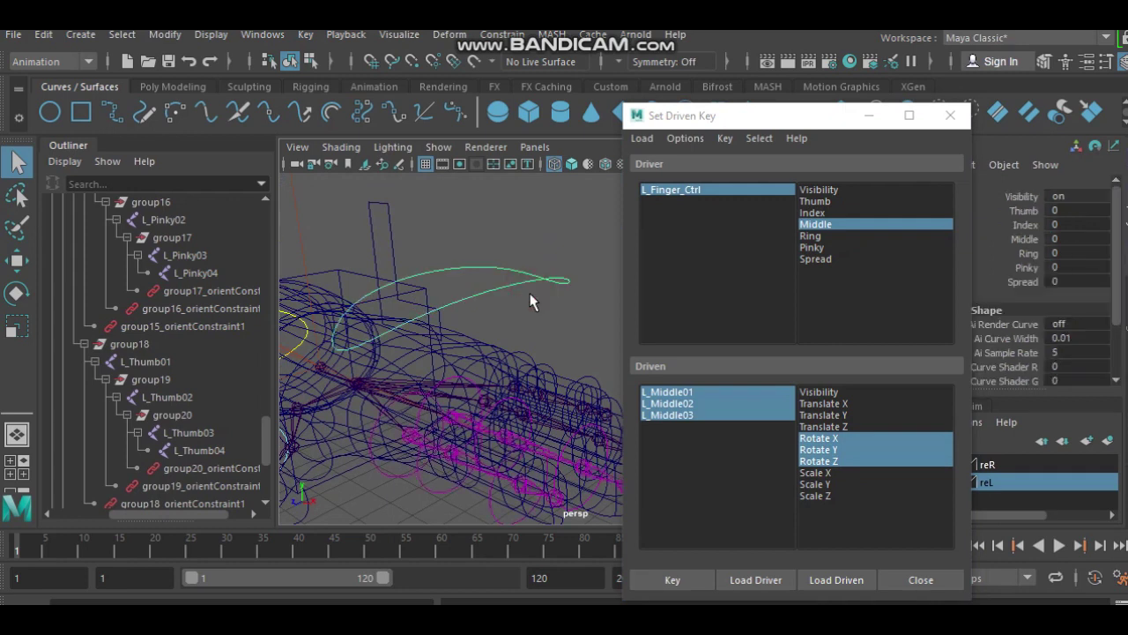
pyautogui.doubleClick(1064, 237)
pyautogui.click(702, 391)
# Step: Bend L_Middle01, L_Middle02 and L_Middle03 slightly back with the Rotate tool
pyautogui.press('f')
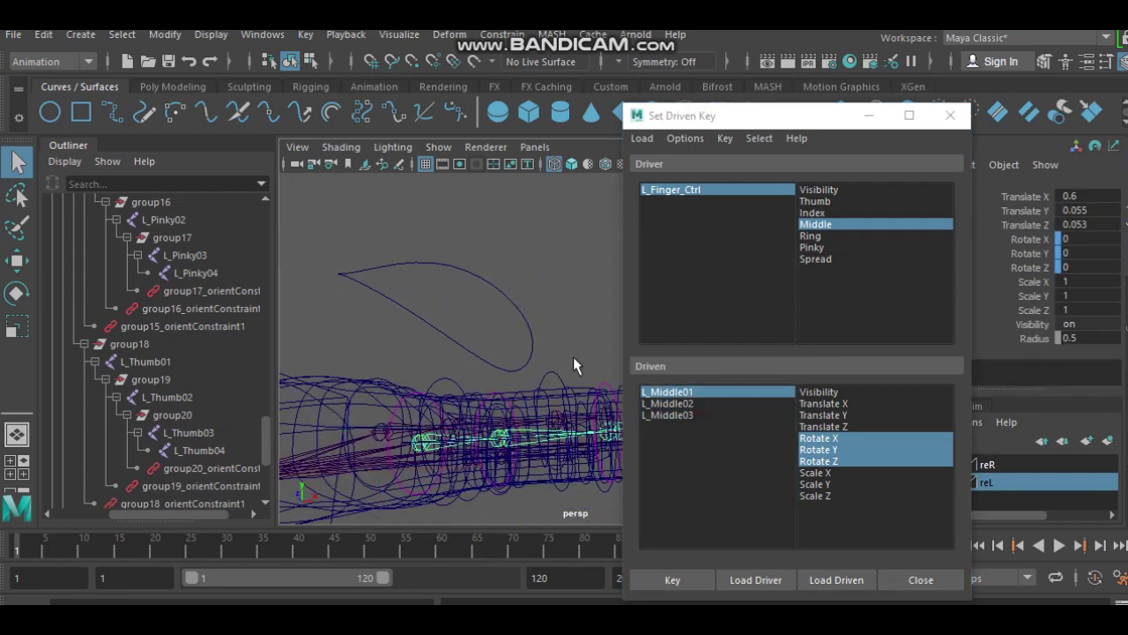
pyautogui.press('e')
pyautogui.moveTo(523, 335); pyautogui.dragTo(491, 390)
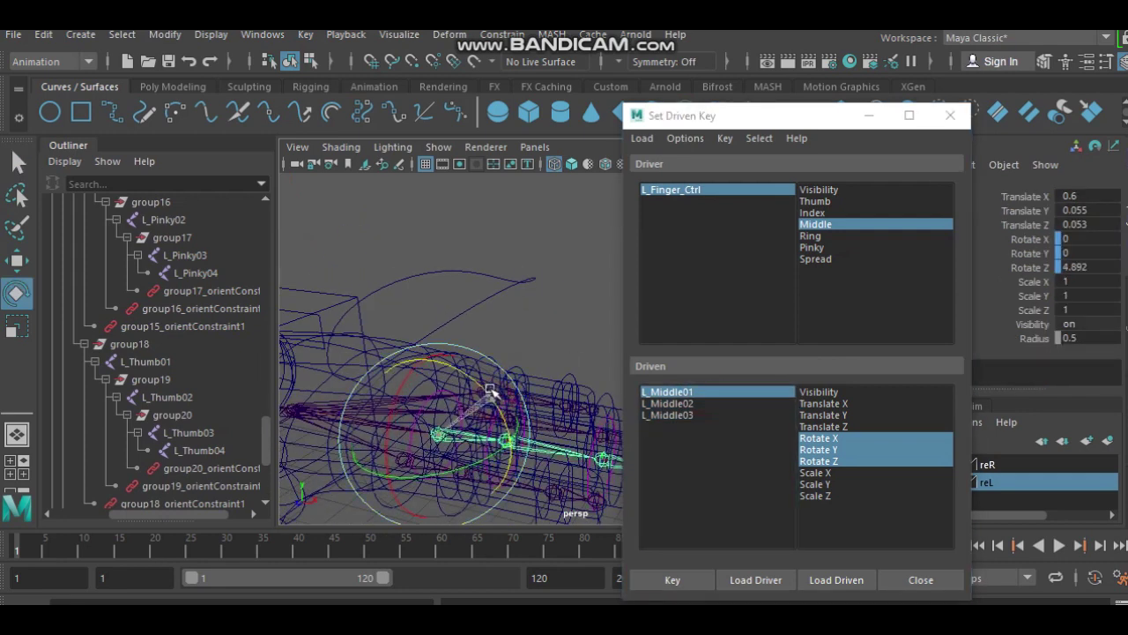
pyautogui.click(667, 403)
pyautogui.press('f')
pyautogui.moveTo(551, 354); pyautogui.dragTo(571, 401)
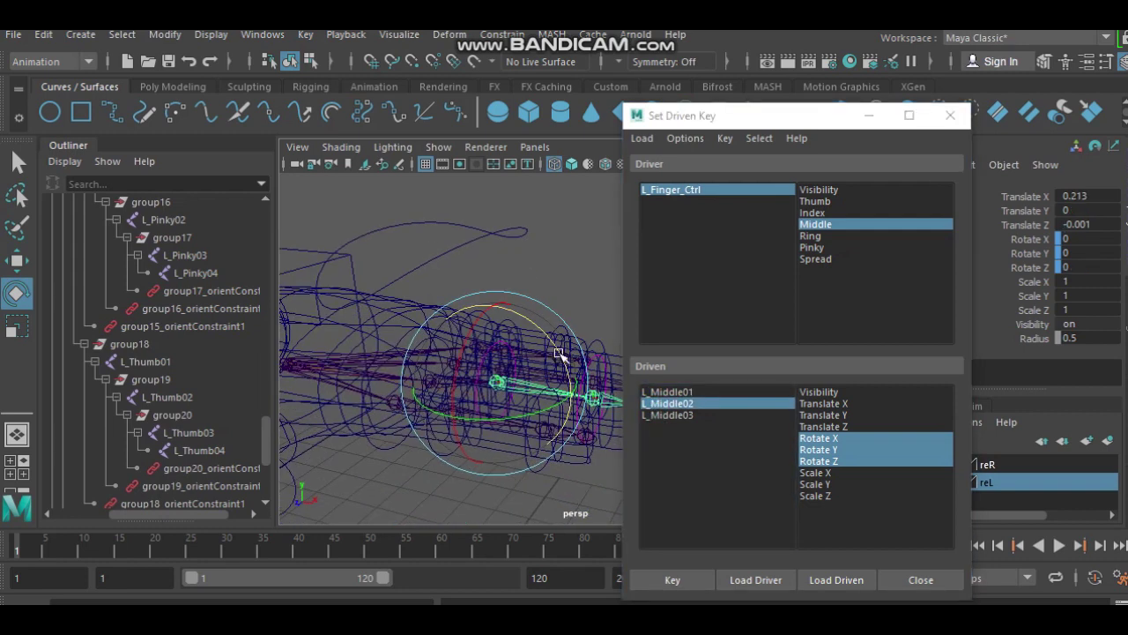
pyautogui.click(667, 415)
pyautogui.press('f')
pyautogui.moveTo(568, 374)
pyautogui.mouseDown()
pyautogui.moveTo(559, 360)
pyautogui.moveTo(559, 381)
pyautogui.moveTo(476, 410)
pyautogui.mouseUp()
pyautogui.click(667, 392)
pyautogui.press('f')
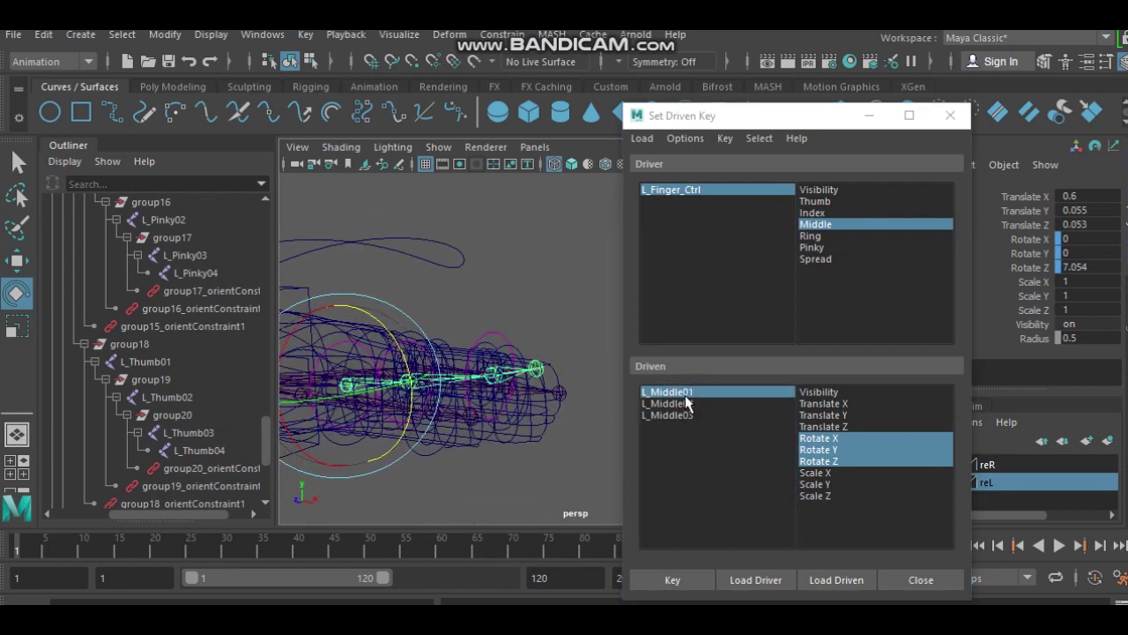
# Step: Key the bent-back L_Middle01–03 pose at Middle -2 and reselect L_Finger_Ctrl
pyautogui.click(690, 394)
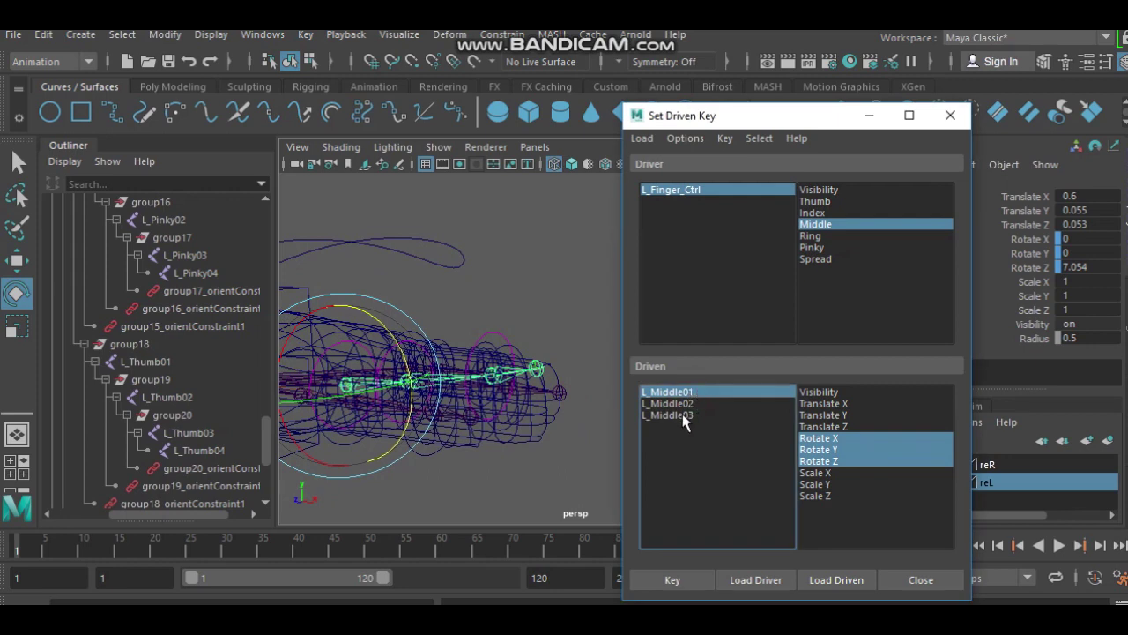
pyautogui.keyDown('shift'); pyautogui.click(683, 415); pyautogui.keyUp('shift')
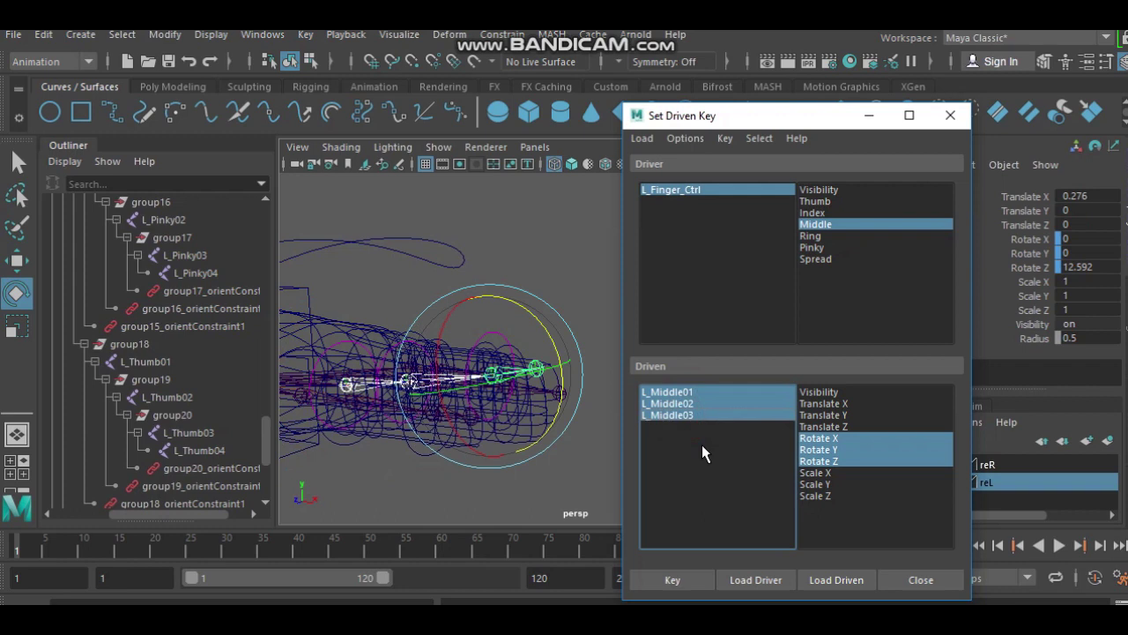
pyautogui.click(678, 579)
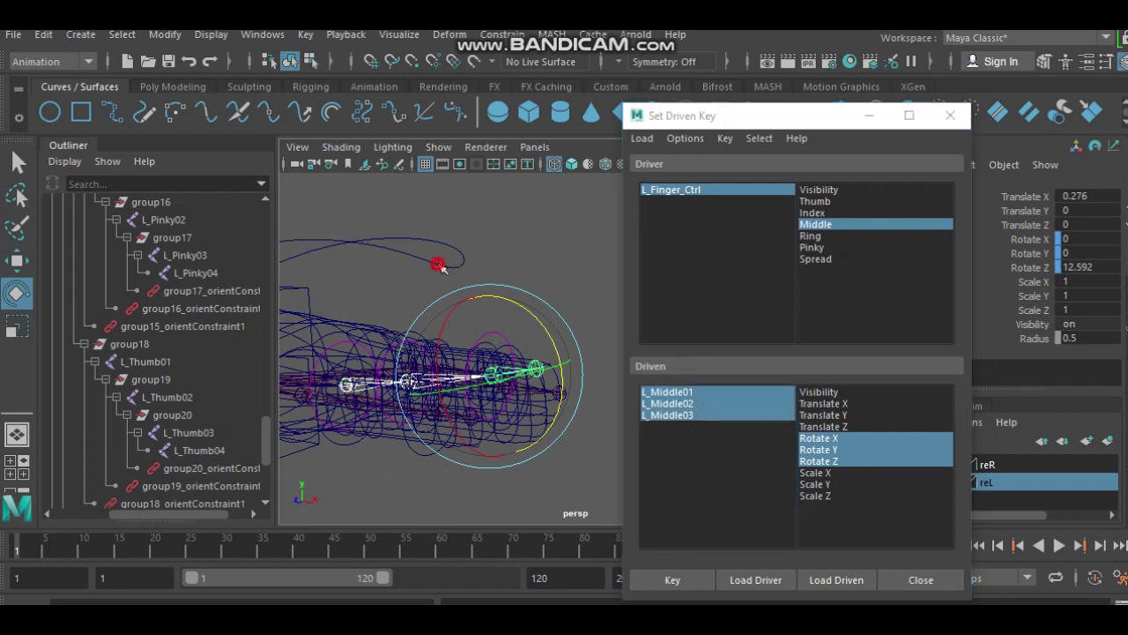
pyautogui.click(449, 259)
pyautogui.doubleClick(1077, 237)
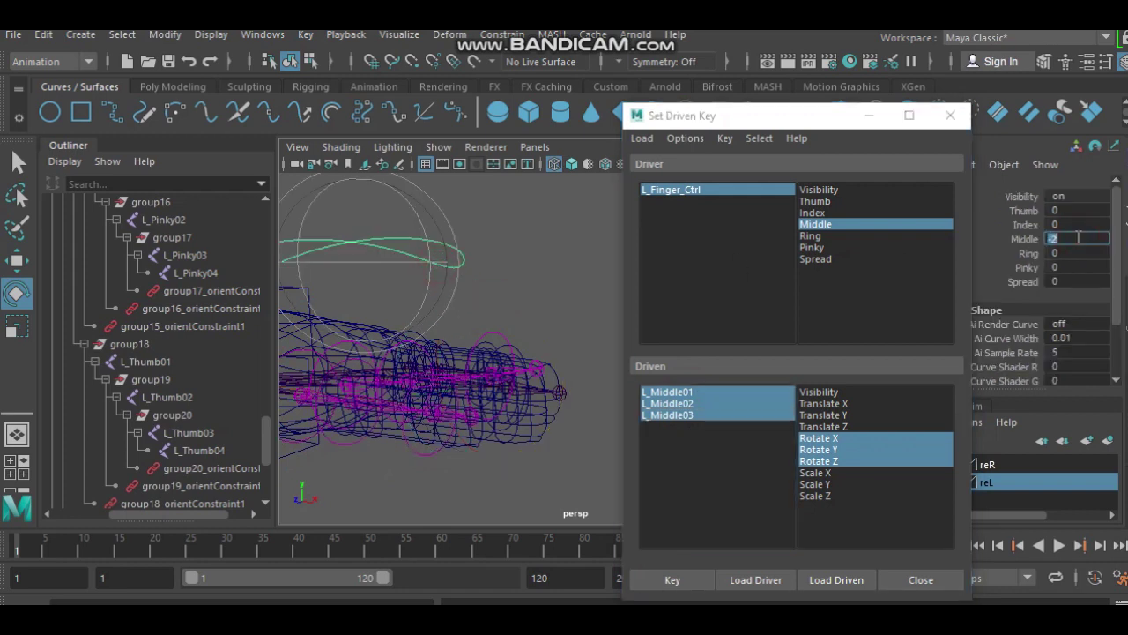
pyautogui.write('10')
# Step: Set Middle to 10 and curl L_Middle01 and L_Middle02 toward the palm
pyautogui.press('Return')
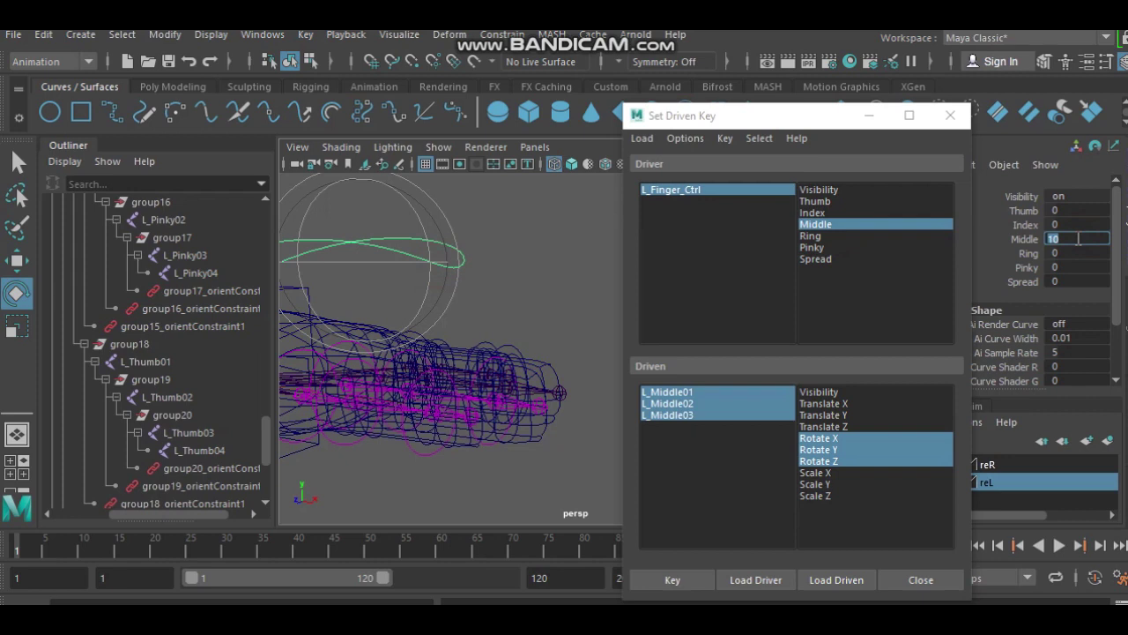
pyautogui.click(692, 388)
pyautogui.press('f')
pyautogui.moveTo(550, 348)
pyautogui.keyDown('alt'); pyautogui.mouseDown()
pyautogui.moveTo(453, 282)
pyautogui.moveTo(484, 276)
pyautogui.moveTo(601, 374)
pyautogui.moveTo(564, 361)
pyautogui.moveTo(443, 406)
pyautogui.mouseUp(); pyautogui.keyUp('alt')
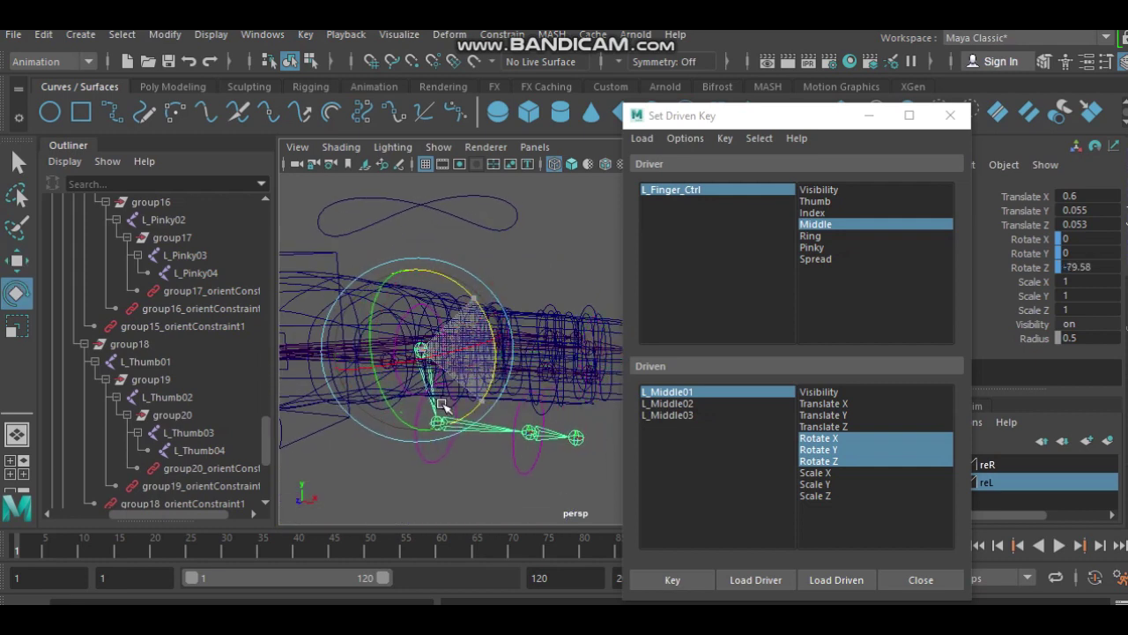
pyautogui.keyDown('alt'); pyautogui.moveTo(592, 377); pyautogui.dragTo(679, 411); pyautogui.keyUp('alt')
pyautogui.click(675, 403)
pyautogui.moveTo(483, 344)
pyautogui.mouseDown()
pyautogui.moveTo(415, 448)
pyautogui.moveTo(653, 434)
pyautogui.mouseUp()
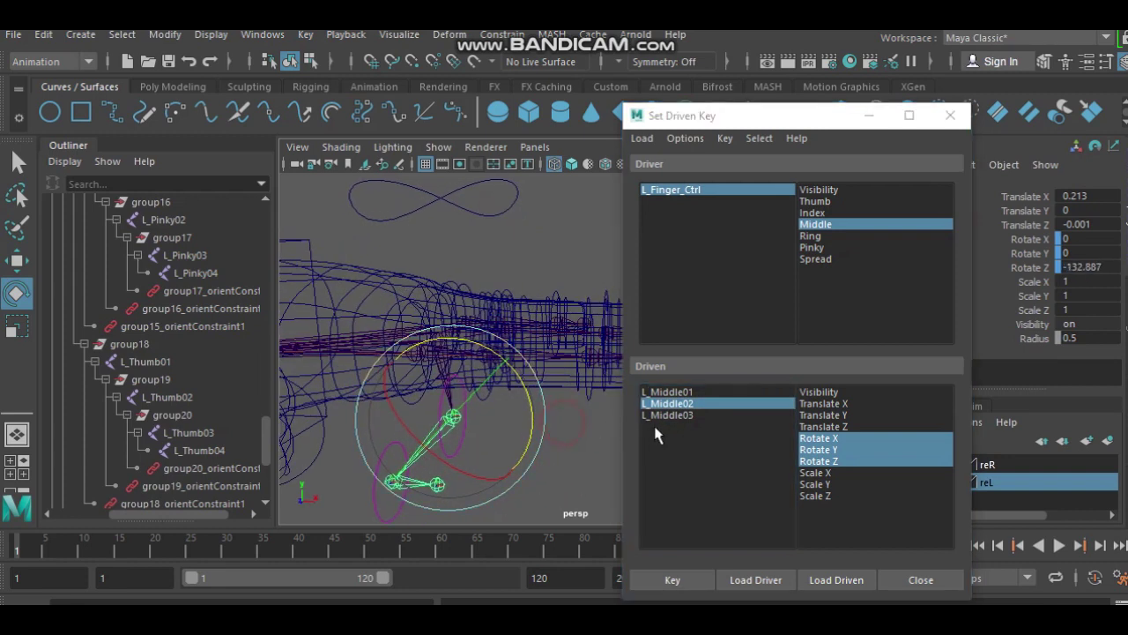
# Step: Curl L_Middle03 and refine the curl of all three middle joints
pyautogui.click(667, 414)
pyautogui.moveTo(453, 431)
pyautogui.mouseDown()
pyautogui.moveTo(388, 522)
pyautogui.moveTo(396, 413)
pyautogui.moveTo(459, 486)
pyautogui.mouseUp()
pyautogui.moveTo(587, 413)
pyautogui.keyDown('alt'); pyautogui.mouseDown()
pyautogui.moveTo(413, 399)
pyautogui.moveTo(569, 408)
pyautogui.mouseUp(); pyautogui.keyUp('alt')
pyautogui.click(695, 402)
pyautogui.moveTo(525, 333); pyautogui.dragTo(564, 396)
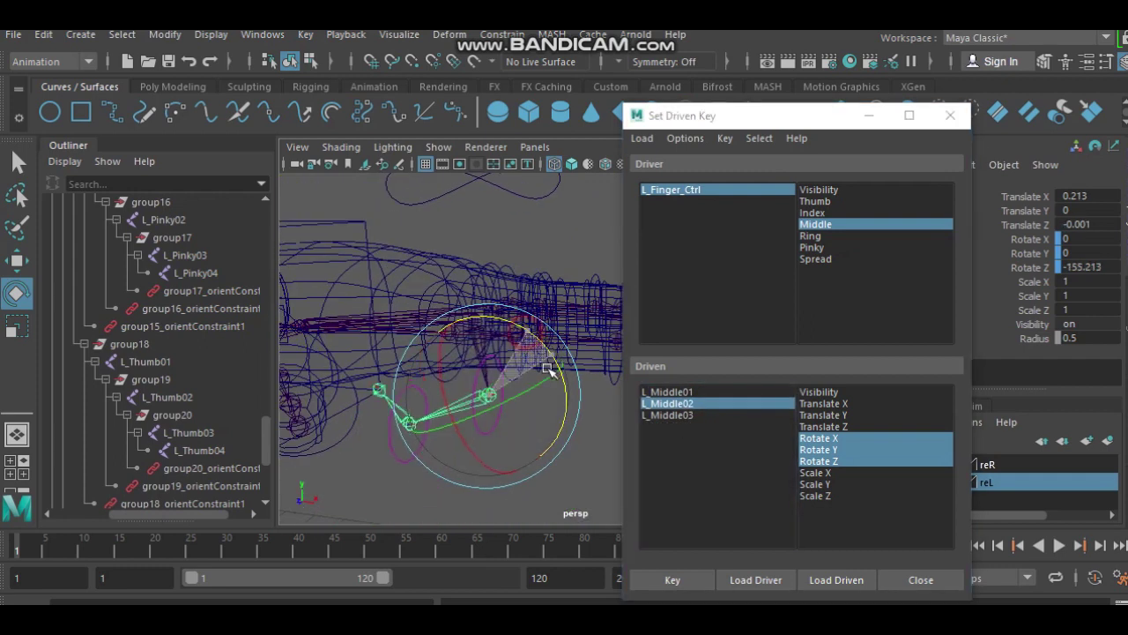
pyautogui.click(700, 424)
pyautogui.moveTo(450, 373); pyautogui.dragTo(468, 407)
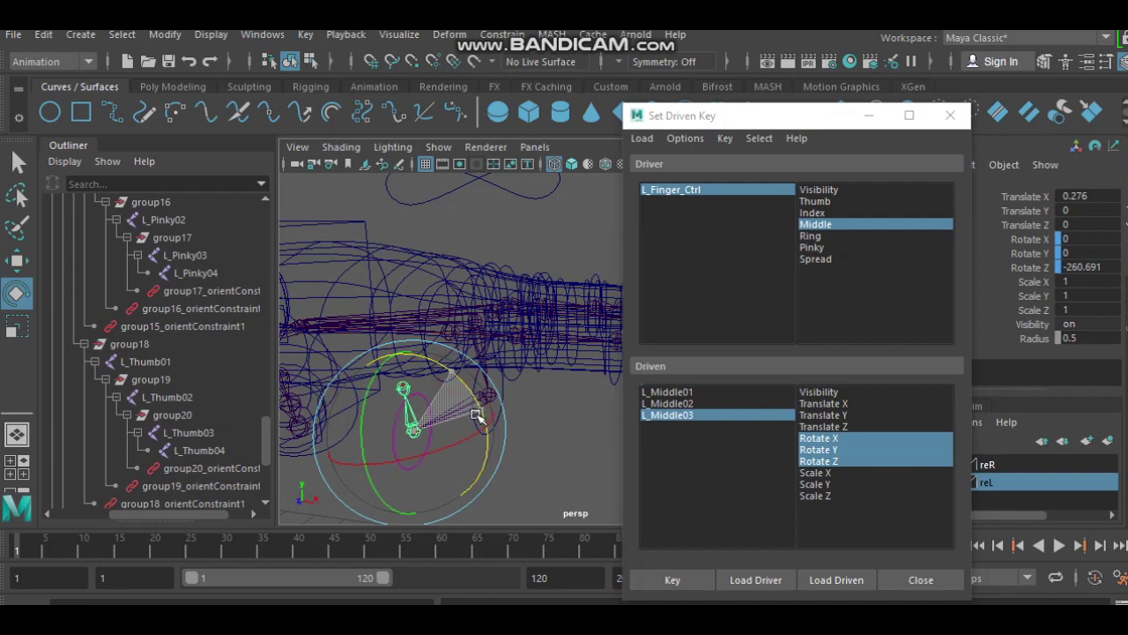
pyautogui.click(701, 391)
pyautogui.moveTo(554, 335)
pyautogui.mouseDown()
pyautogui.moveTo(556, 443)
pyautogui.moveTo(440, 440)
pyautogui.moveTo(567, 433)
pyautogui.moveTo(577, 451)
pyautogui.moveTo(617, 425)
pyautogui.mouseUp()
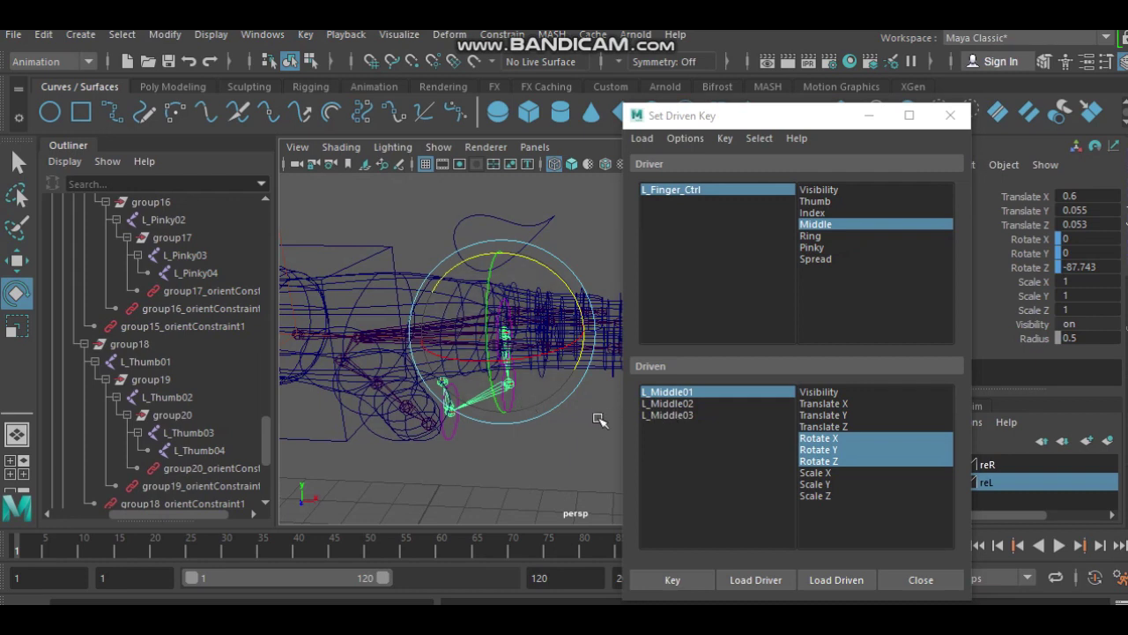
# Step: Key the curled L_Middle01–03 pose at Middle 10 and close Set Driven Key
pyautogui.click(719, 392)
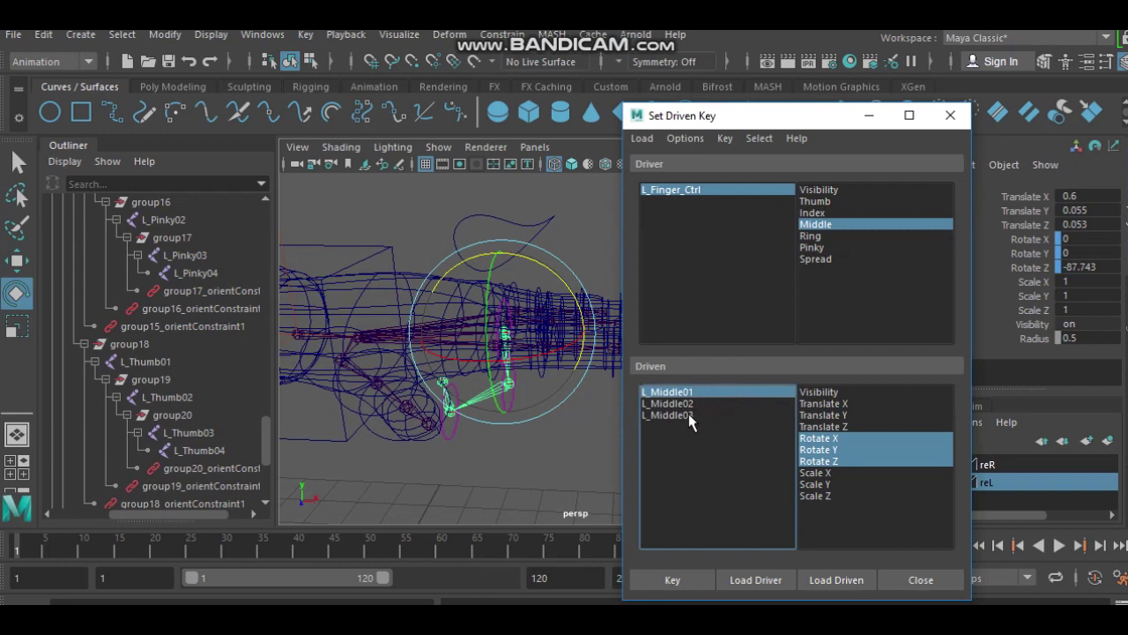
pyautogui.keyDown('shift'); pyautogui.click(690, 415); pyautogui.keyUp('shift')
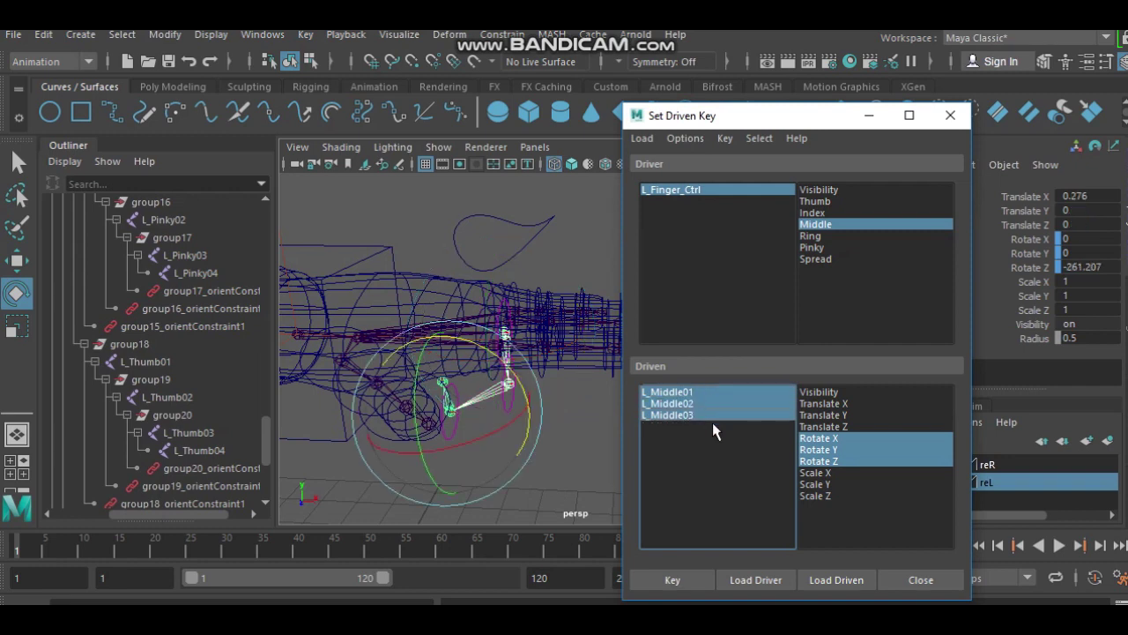
pyautogui.click(674, 581)
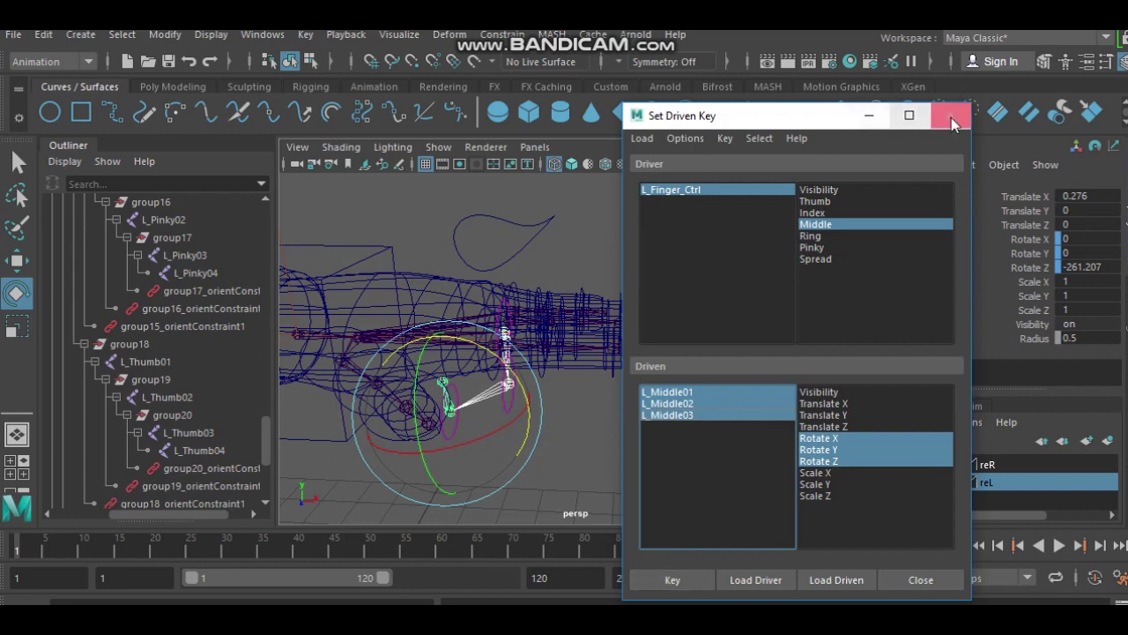
pyautogui.click(950, 116)
pyautogui.moveTo(594, 295)
pyautogui.keyDown('alt'); pyautogui.mouseDown()
pyautogui.moveTo(674, 332)
pyautogui.moveTo(609, 259)
pyautogui.mouseUp(); pyautogui.keyUp('alt')
# Step: Select L_Finger_Ctrl and reset its Middle attribute to 0 to check the rest pose
pyautogui.click(627, 259)
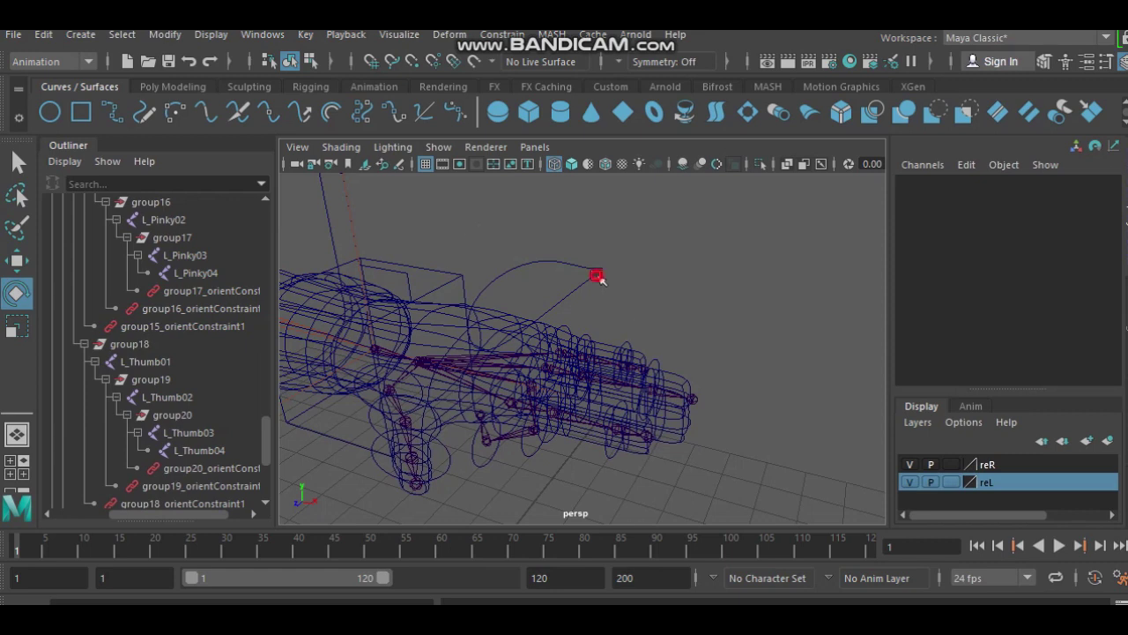
pyautogui.click(596, 275)
pyautogui.doubleClick(1076, 239)
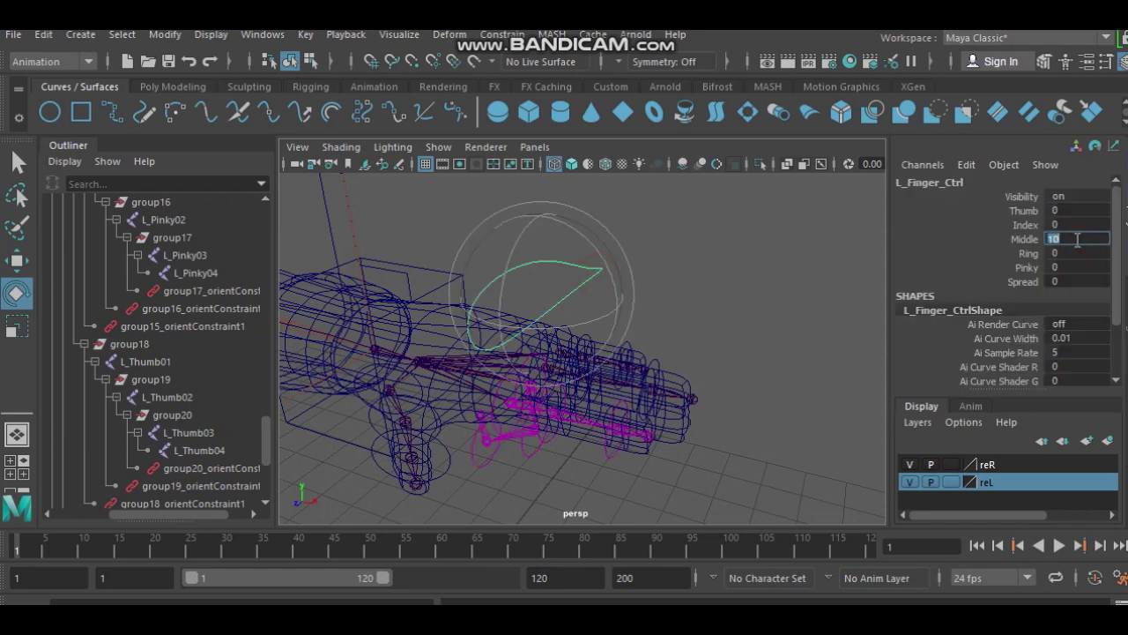
pyautogui.write('0')
pyautogui.press('Return')
# Step: Sweep Middle from 0 to 10 and orbit around to inspect the middle finger curl
pyautogui.moveTo(689, 351)
pyautogui.keyDown('alt'); pyautogui.mouseDown()
pyautogui.moveTo(714, 329)
pyautogui.moveTo(725, 294)
pyautogui.mouseUp(); pyautogui.keyUp('alt')
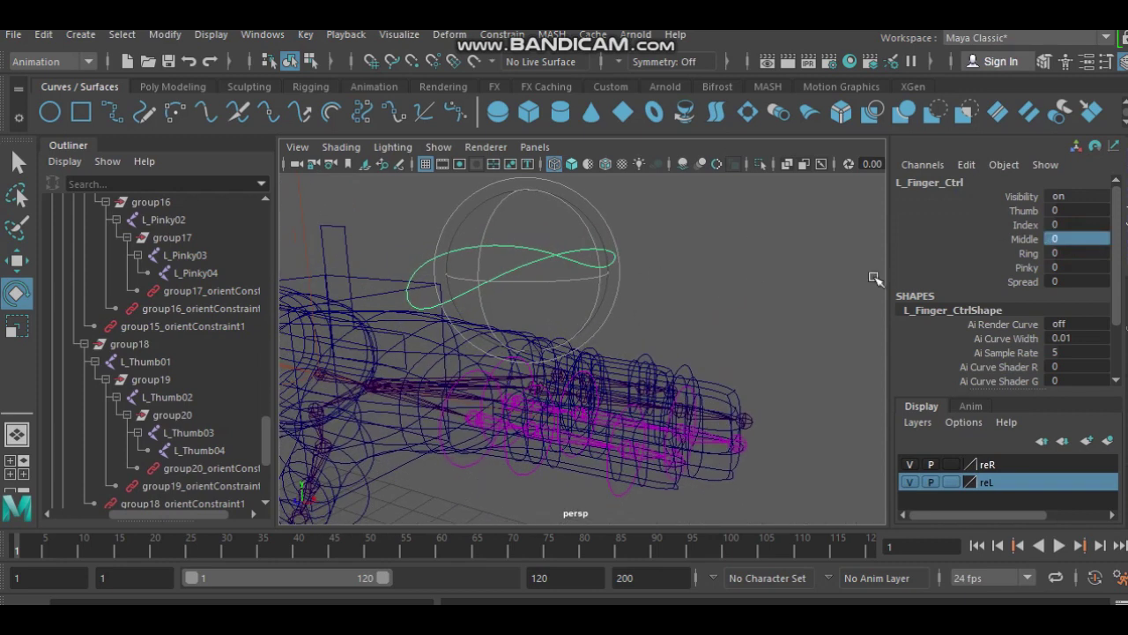
pyautogui.click(1024, 240)
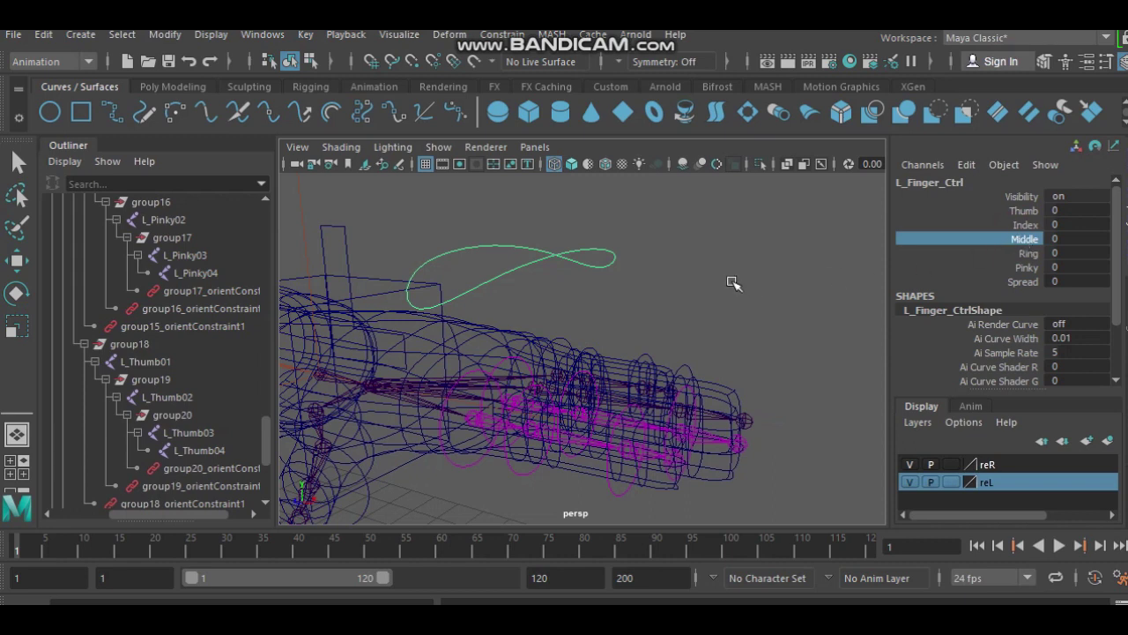
pyautogui.moveTo(732, 280)
pyautogui.mouseDown(button='middle')
pyautogui.moveTo(856, 269)
pyautogui.moveTo(683, 282)
pyautogui.moveTo(854, 289)
pyautogui.moveTo(705, 305)
pyautogui.mouseUp(button='middle')
pyautogui.moveTo(773, 317)
pyautogui.keyDown('alt'); pyautogui.mouseDown()
pyautogui.moveTo(608, 400)
pyautogui.moveTo(640, 379)
pyautogui.mouseUp(); pyautogui.keyUp('alt')
pyautogui.moveTo(731, 377)
pyautogui.keyDown('alt'); pyautogui.mouseDown()
pyautogui.moveTo(730, 408)
pyautogui.moveTo(650, 411)
pyautogui.mouseUp(); pyautogui.keyUp('alt')
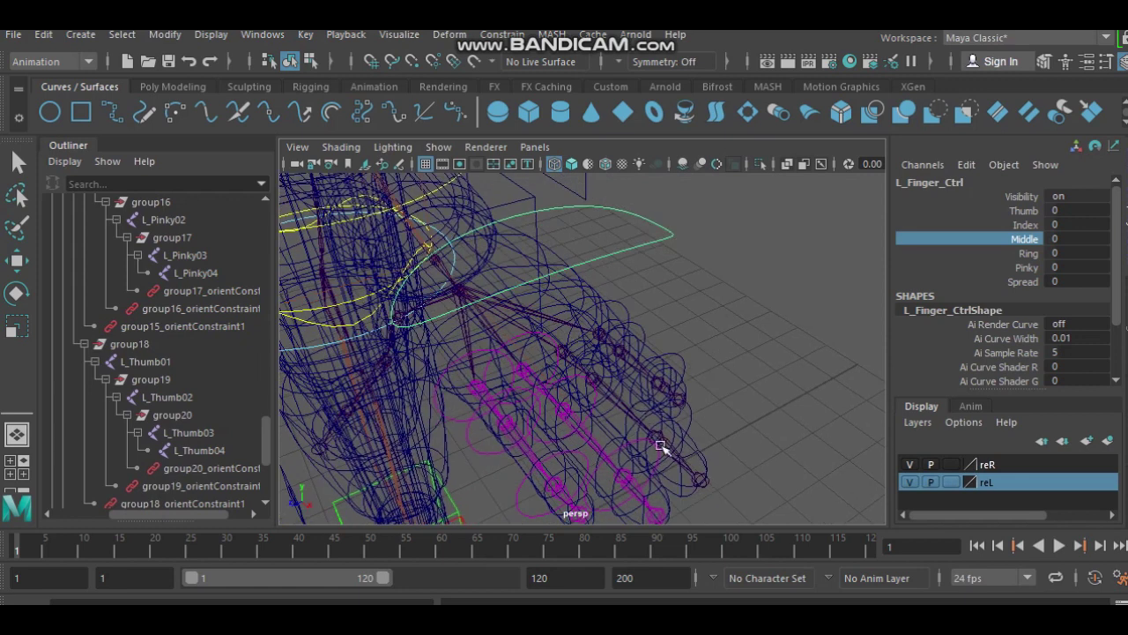
pyautogui.moveTo(712, 315)
pyautogui.keyDown('alt'); pyautogui.mouseDown()
pyautogui.moveTo(764, 297)
pyautogui.moveTo(696, 273)
pyautogui.mouseUp(); pyautogui.keyUp('alt')
# Step: Reselect L_Finger_Ctrl and bring up the Key menu's keying commands
pyautogui.click(685, 262)
pyautogui.click(626, 241)
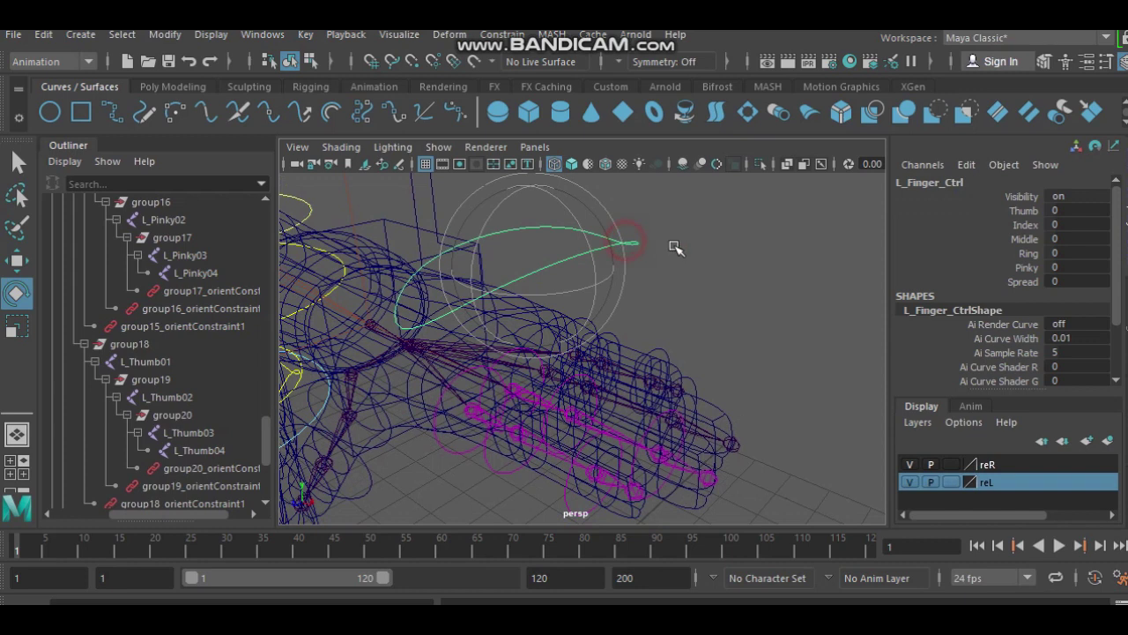
pyautogui.keyDown('alt'); pyautogui.moveTo(748, 304); pyautogui.dragTo(745, 286); pyautogui.keyUp('alt')
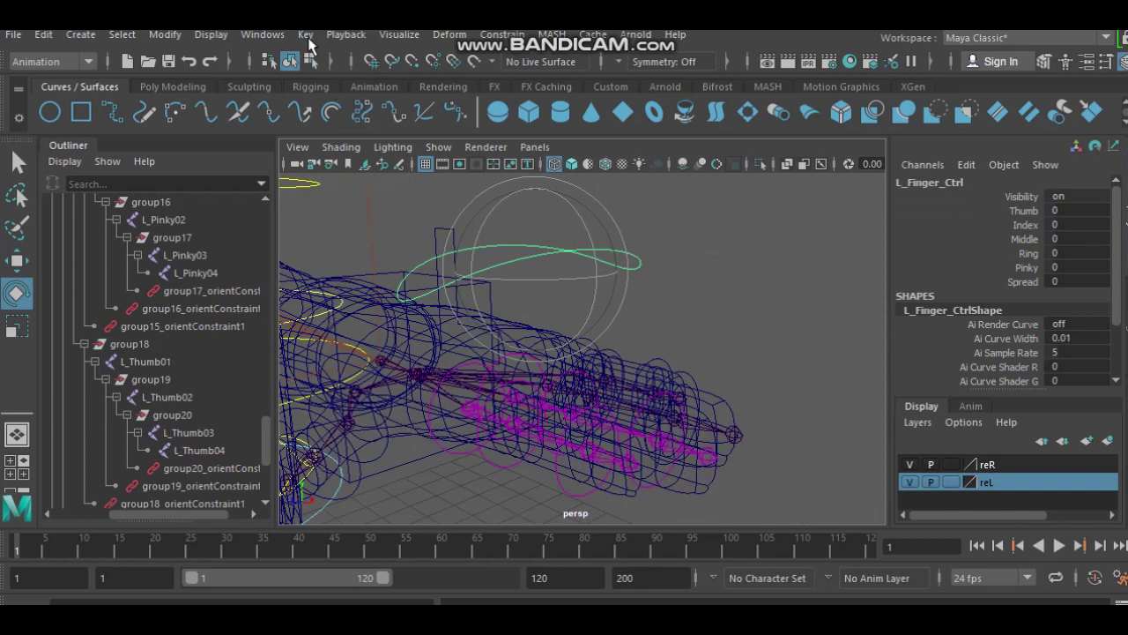
pyautogui.click(306, 34)
pyautogui.moveTo(357, 186)
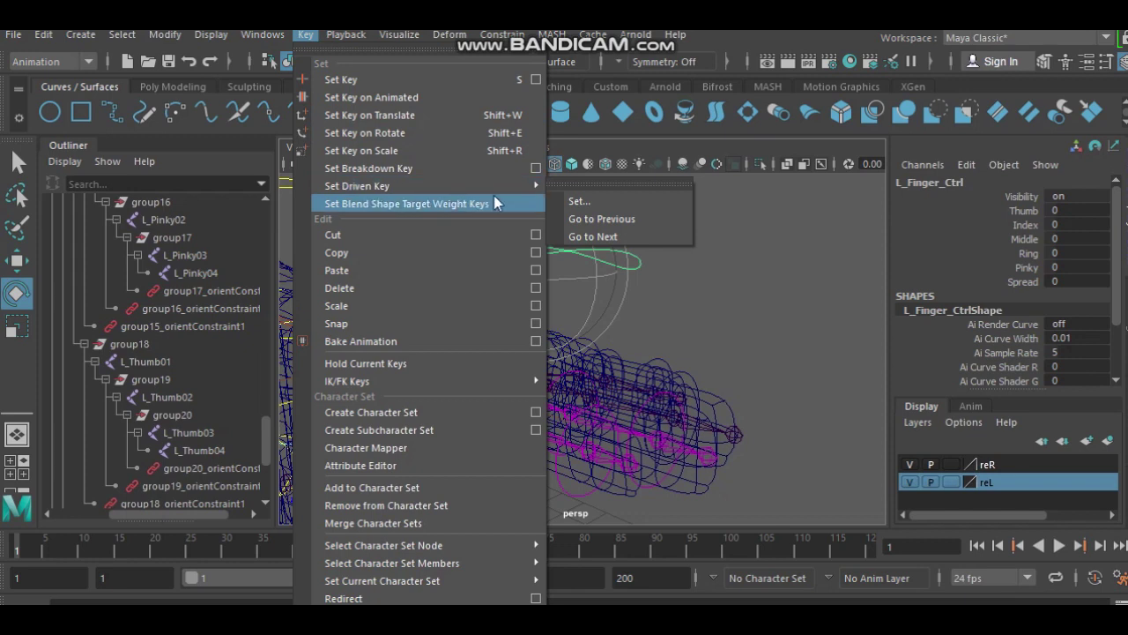
# Step: In Set Driven Key, load L_Finger_Ctrl as driver and the ring finger joints as driven
pyautogui.click(649, 208)
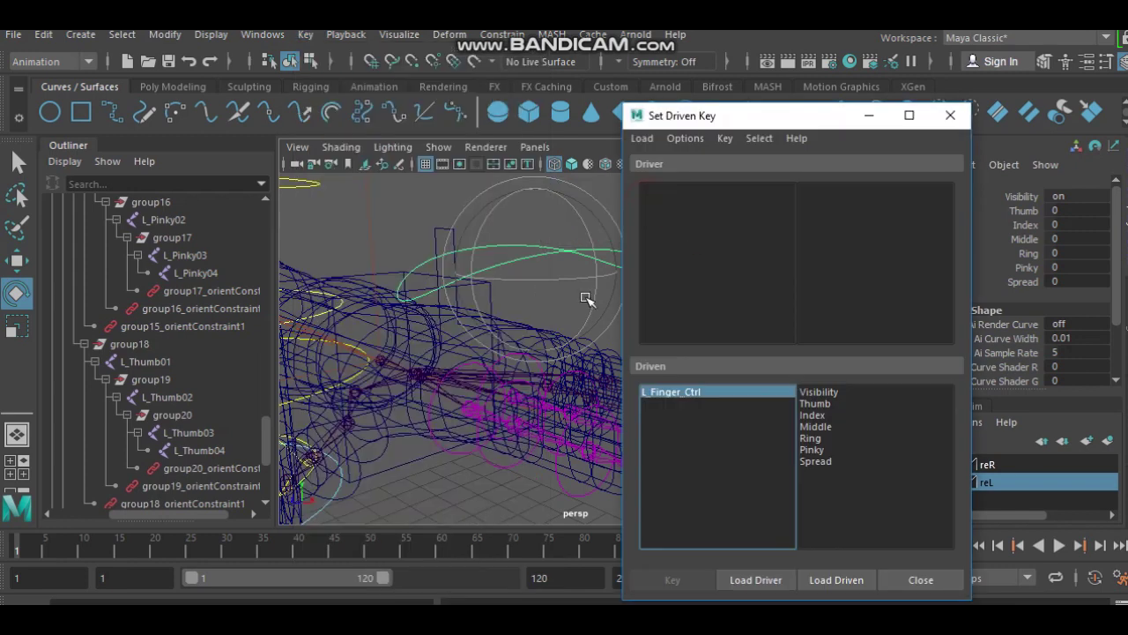
pyautogui.click(756, 580)
pyautogui.moveTo(524, 440)
pyautogui.keyDown('alt'); pyautogui.mouseDown()
pyautogui.moveTo(534, 441)
pyautogui.moveTo(468, 417)
pyautogui.moveTo(524, 393)
pyautogui.mouseUp(); pyautogui.keyUp('alt')
pyautogui.press('q')
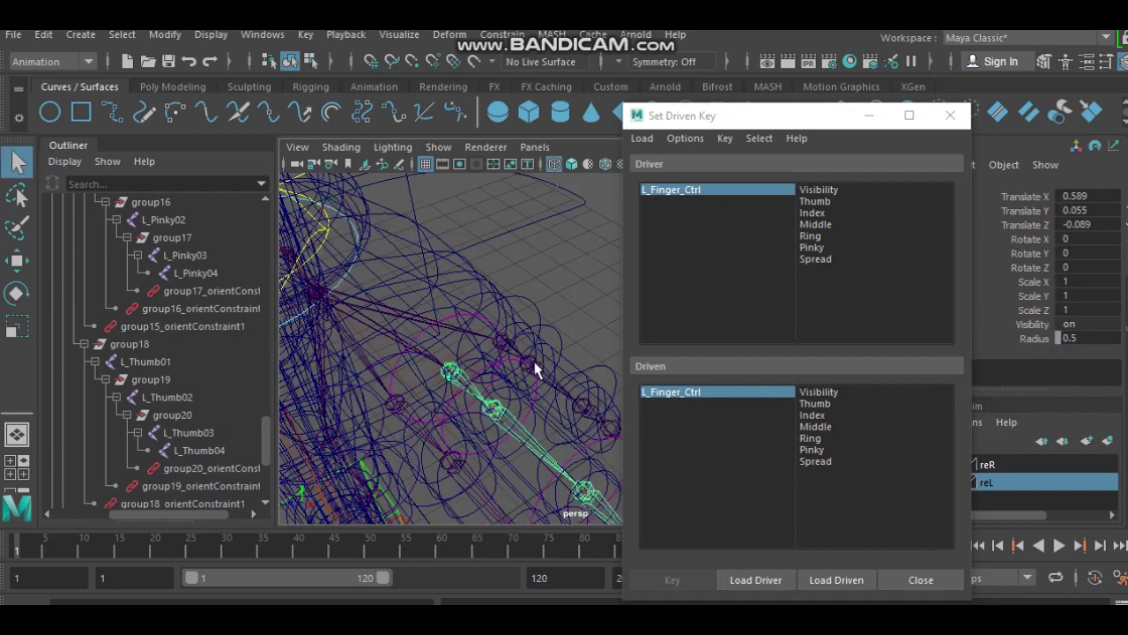
pyautogui.keyDown('alt'); pyautogui.moveTo(536, 359); pyautogui.dragTo(524, 316, button='middle'); pyautogui.keyUp('alt')
pyautogui.keyDown('shift'); pyautogui.click(481, 372); pyautogui.keyUp('shift')
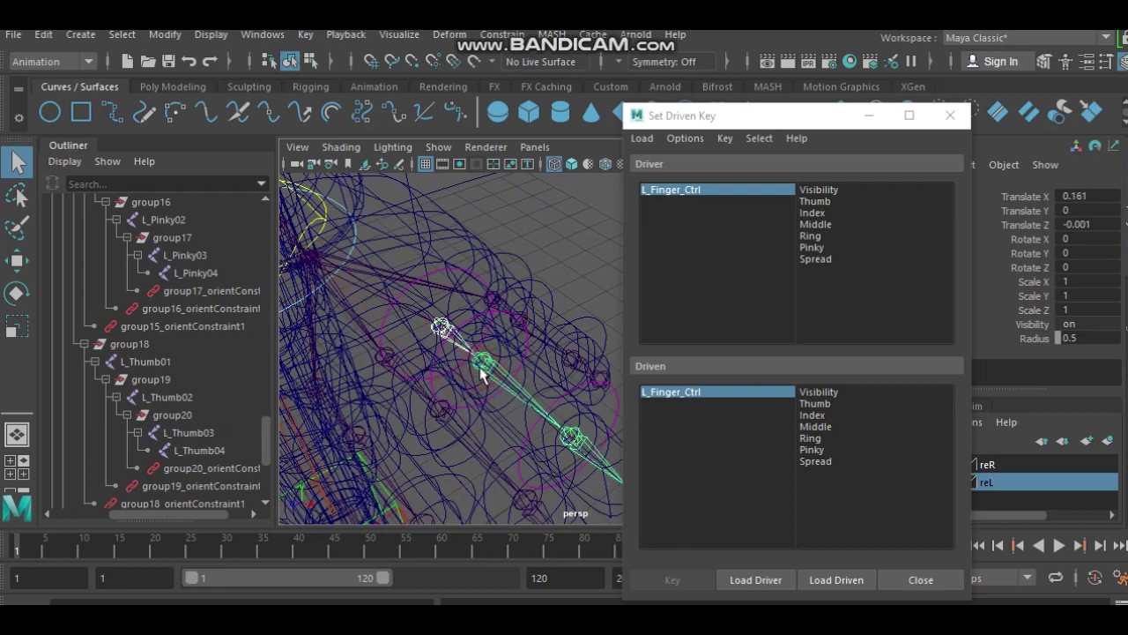
pyautogui.click(567, 441)
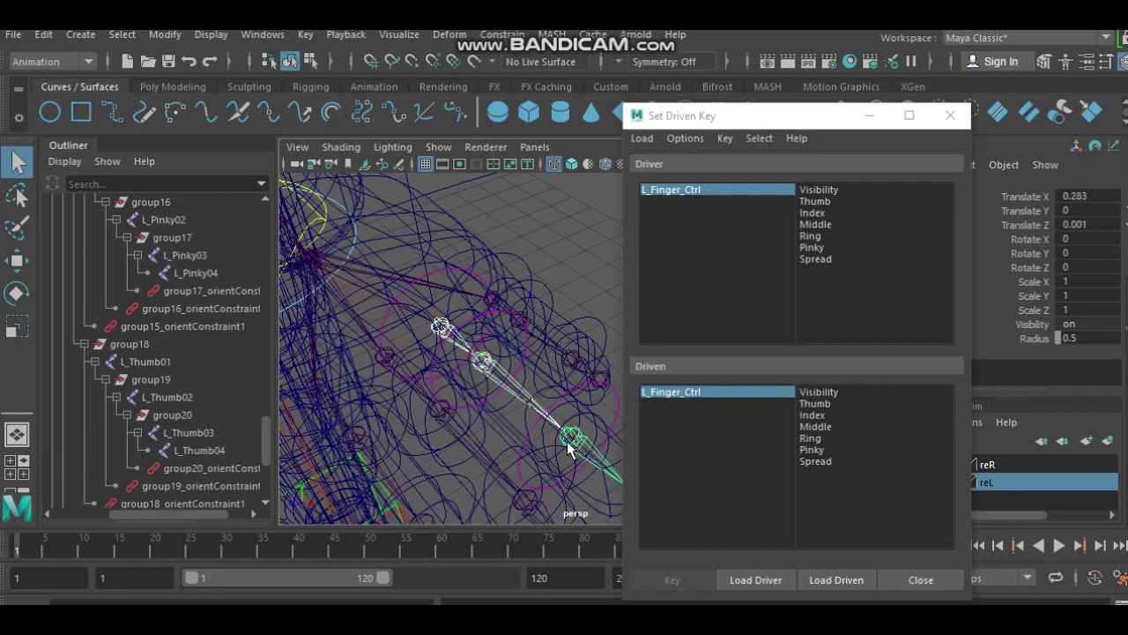
pyautogui.click(833, 579)
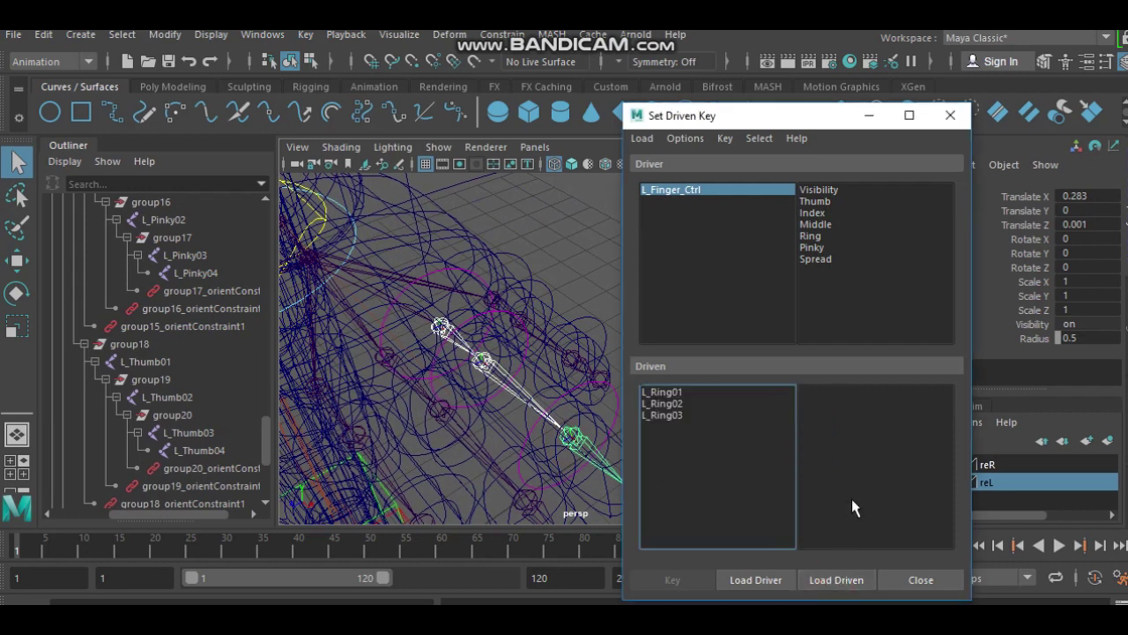
# Step: Key Ring against Rotate X/Y/Z of L_Ring01–L_Ring03 at their rest rotation
pyautogui.click(810, 236)
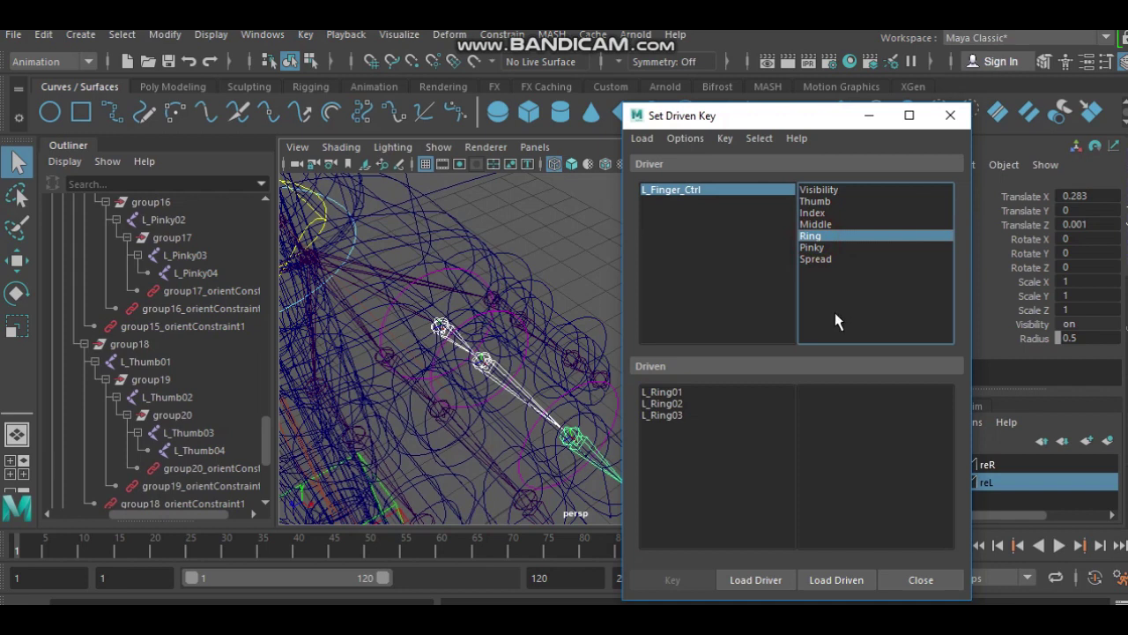
pyautogui.moveTo(675, 393); pyautogui.dragTo(681, 414)
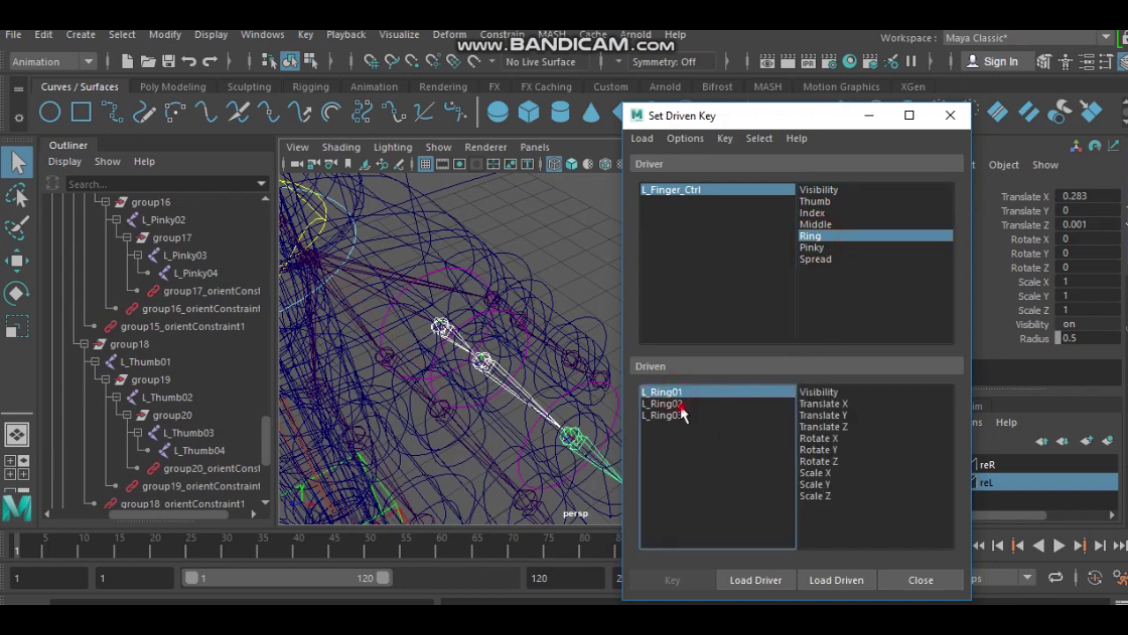
pyautogui.click(829, 437)
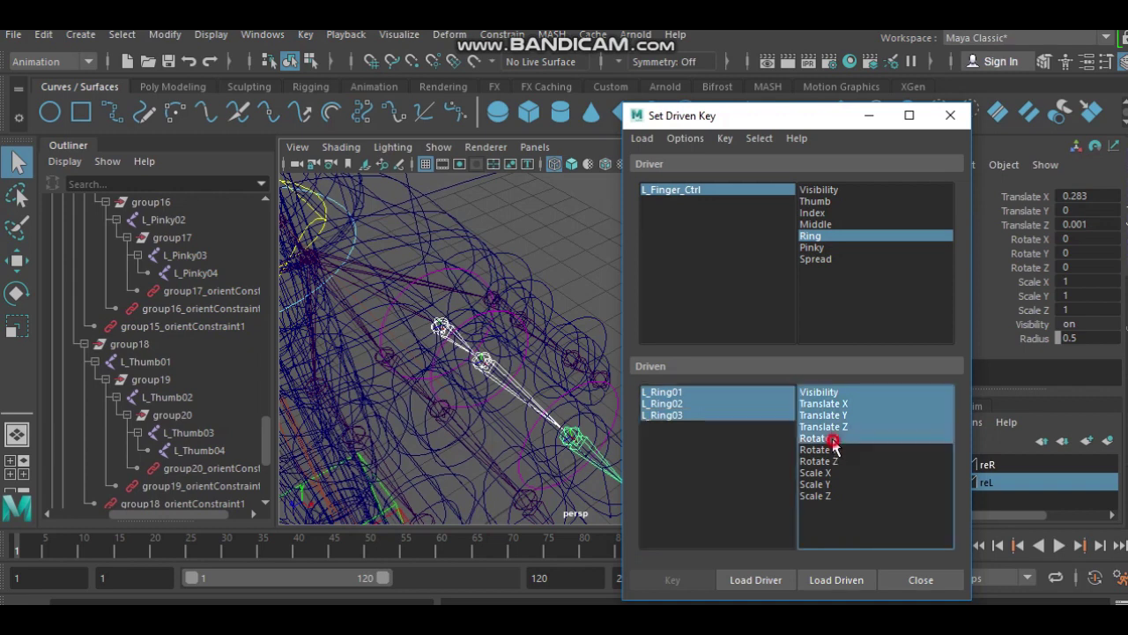
pyautogui.moveTo(835, 456); pyautogui.dragTo(847, 460)
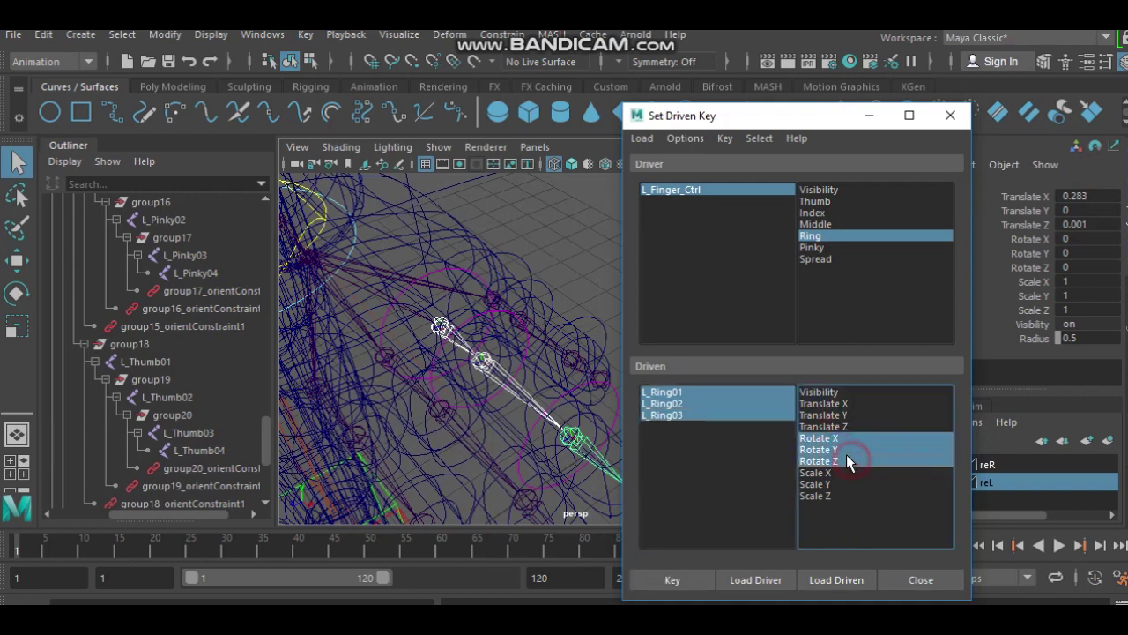
pyautogui.click(688, 579)
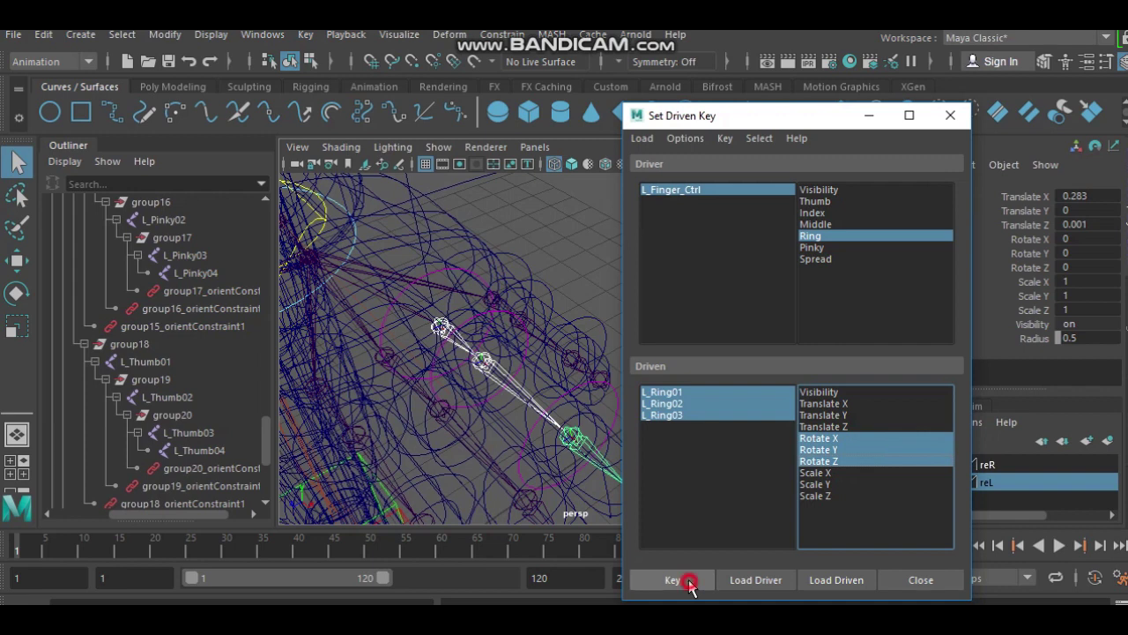
# Step: Select L_Finger_Ctrl to edit Ring, then rotate L_Ring01 and L_Ring03 about Z
pyautogui.keyDown('alt'); pyautogui.moveTo(543, 436); pyautogui.dragTo(539, 281); pyautogui.keyUp('alt')
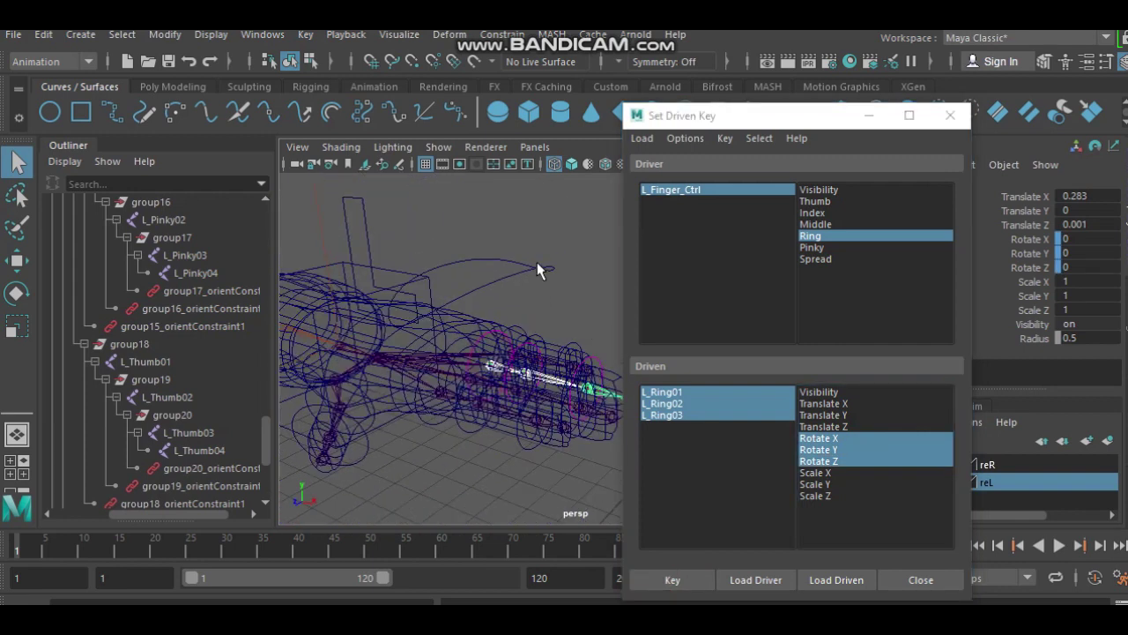
pyautogui.click(537, 262)
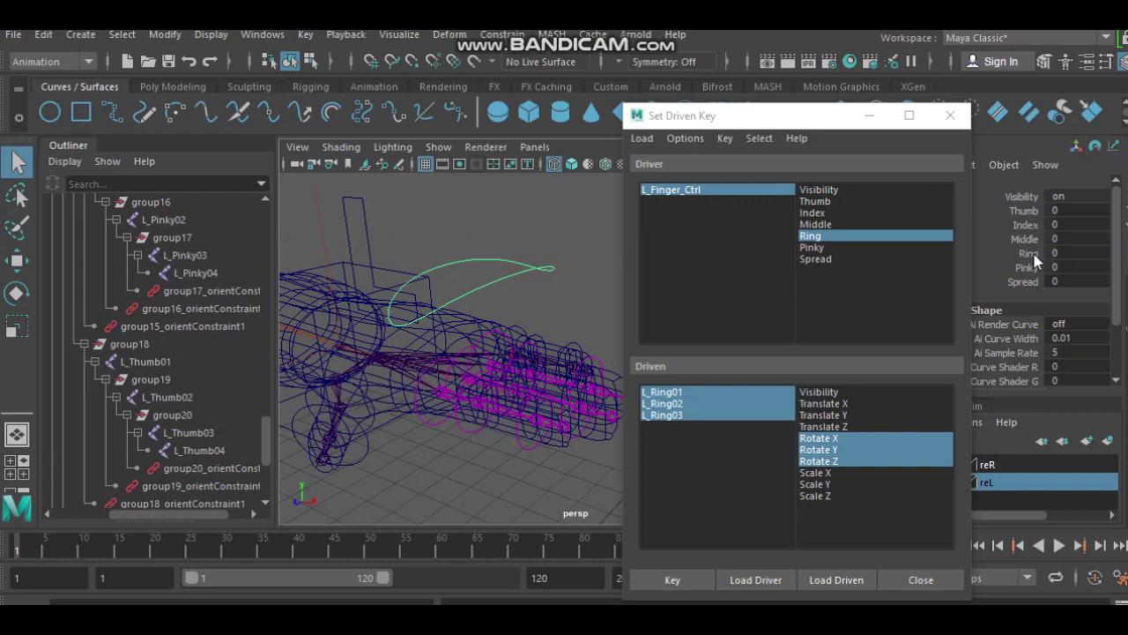
pyautogui.doubleClick(1066, 253)
pyautogui.click(674, 392)
pyautogui.press('f')
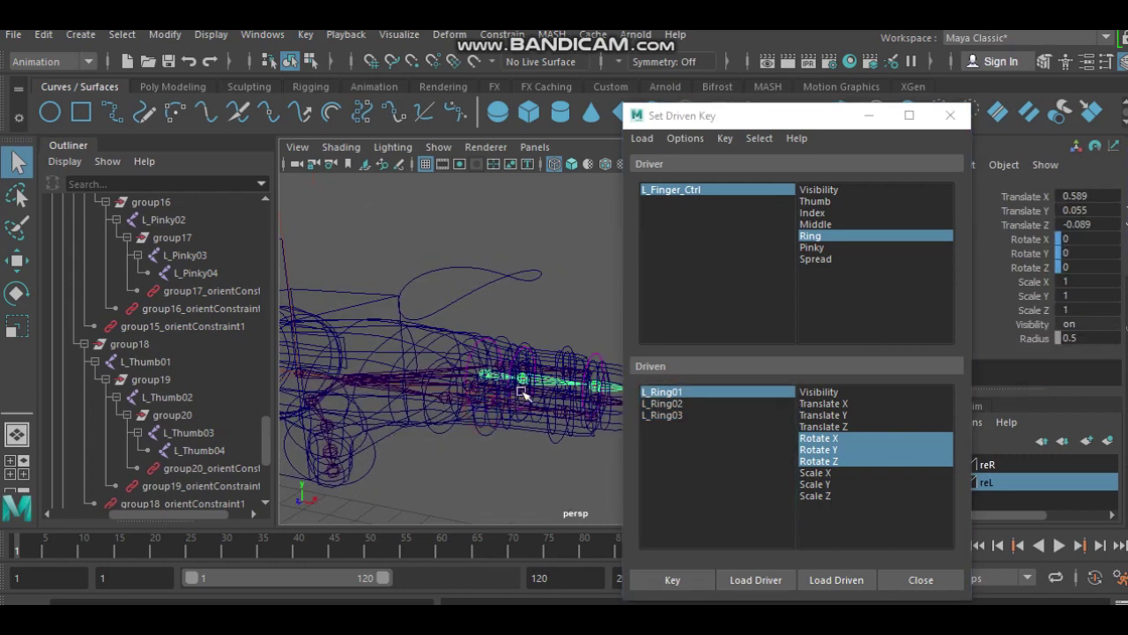
pyautogui.press('e')
pyautogui.moveTo(579, 465)
pyautogui.keyDown('alt'); pyautogui.mouseDown()
pyautogui.moveTo(516, 402)
pyautogui.moveTo(518, 385)
pyautogui.mouseUp(); pyautogui.keyUp('alt')
pyautogui.click(663, 403)
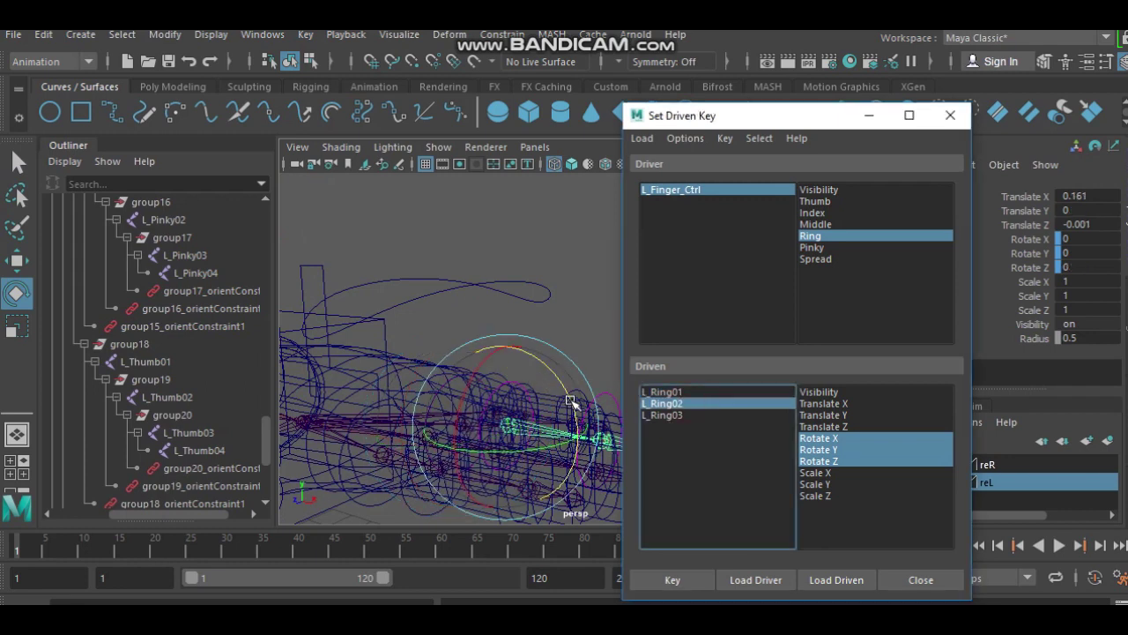
pyautogui.click(663, 415)
pyautogui.press('f')
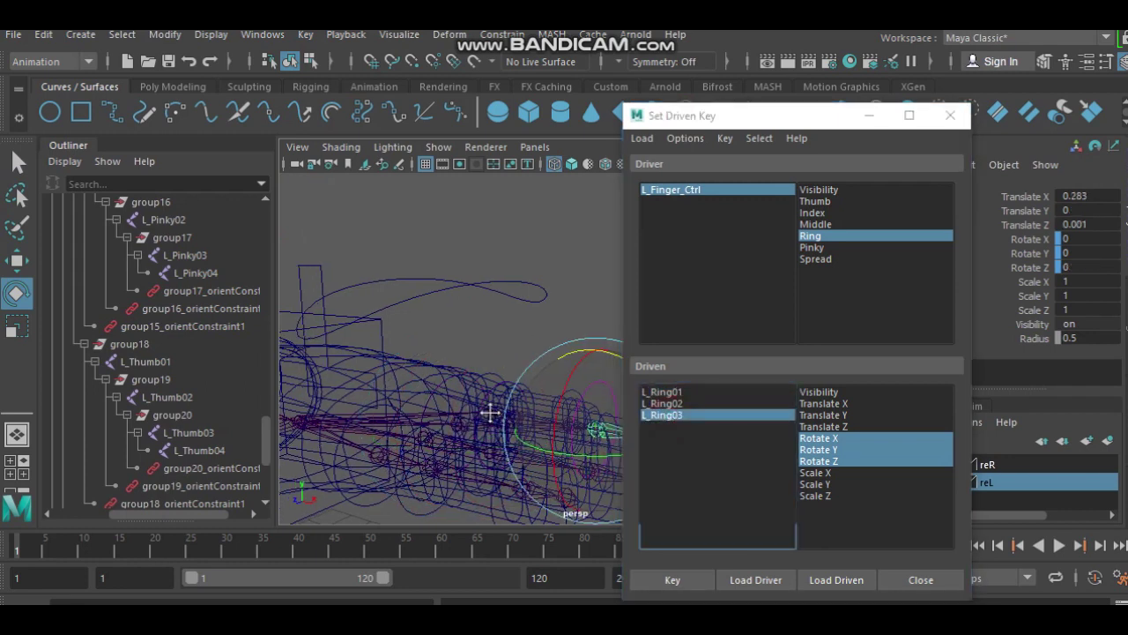
pyautogui.keyDown('alt'); pyautogui.moveTo(572, 409); pyautogui.dragTo(569, 388); pyautogui.keyUp('alt')
# Step: Rotate L_Ring02 about Z, then key the current rotation of all three ring joints
pyautogui.click(679, 393)
pyautogui.moveTo(533, 466)
pyautogui.keyDown('alt'); pyautogui.mouseDown()
pyautogui.moveTo(536, 434)
pyautogui.moveTo(546, 440)
pyautogui.moveTo(510, 441)
pyautogui.moveTo(564, 432)
pyautogui.mouseUp(); pyautogui.keyUp('alt')
pyautogui.click(670, 416)
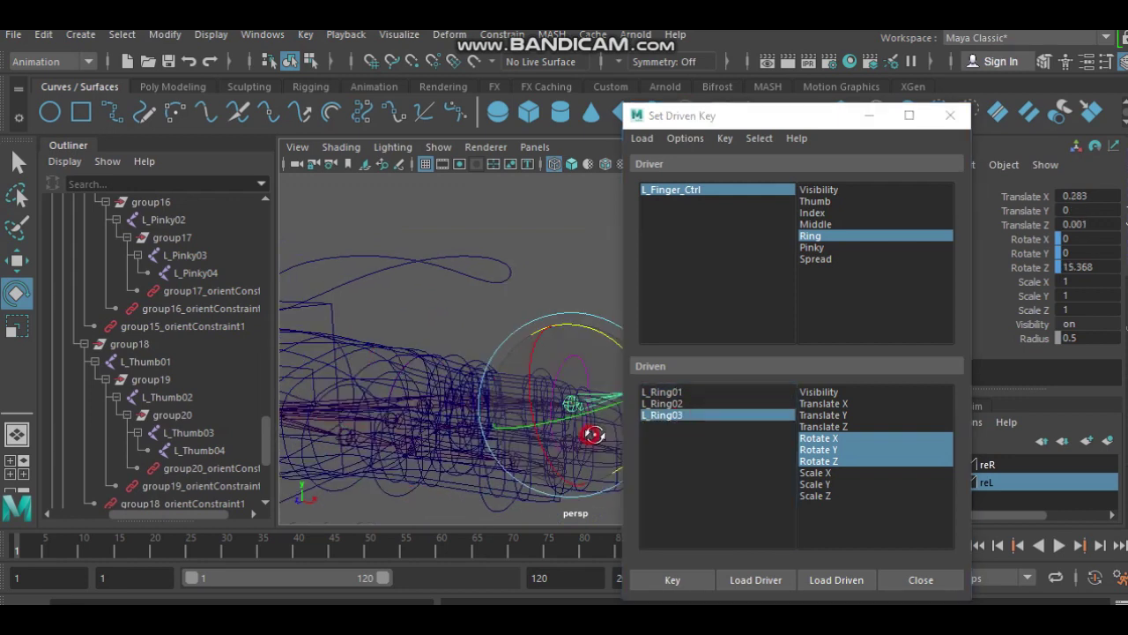
pyautogui.click(663, 403)
pyautogui.moveTo(545, 391)
pyautogui.mouseDown()
pyautogui.moveTo(558, 428)
pyautogui.moveTo(448, 459)
pyautogui.moveTo(402, 450)
pyautogui.moveTo(504, 382)
pyautogui.moveTo(544, 427)
pyautogui.moveTo(706, 406)
pyautogui.mouseUp()
pyautogui.click(663, 391)
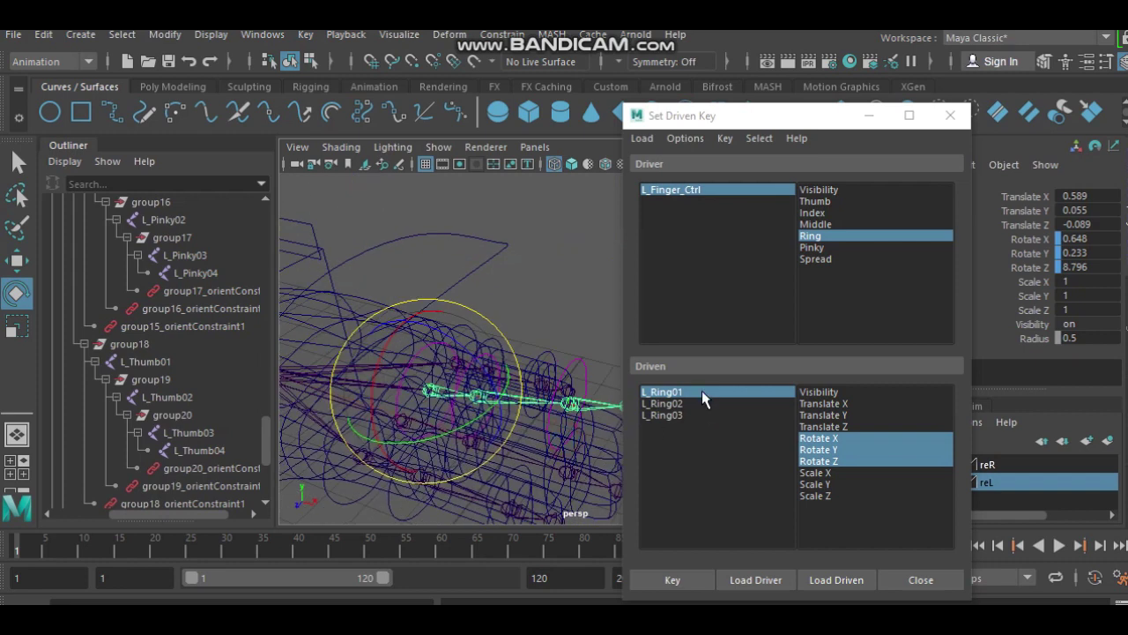
pyautogui.click(701, 392)
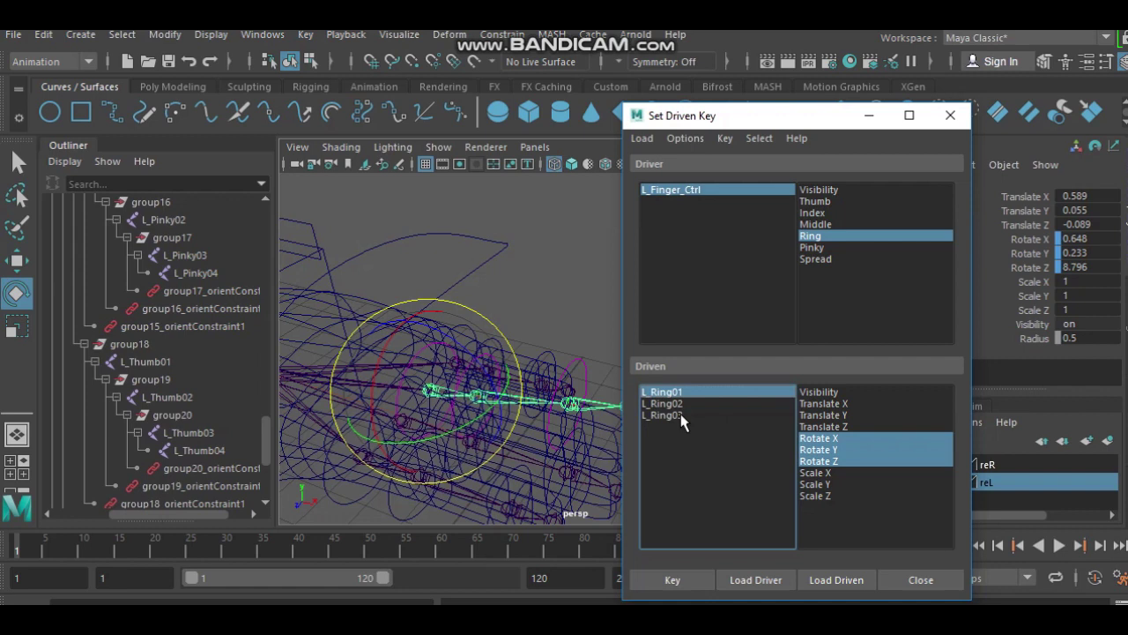
pyautogui.keyDown('shift'); pyautogui.click(681, 415); pyautogui.keyUp('shift')
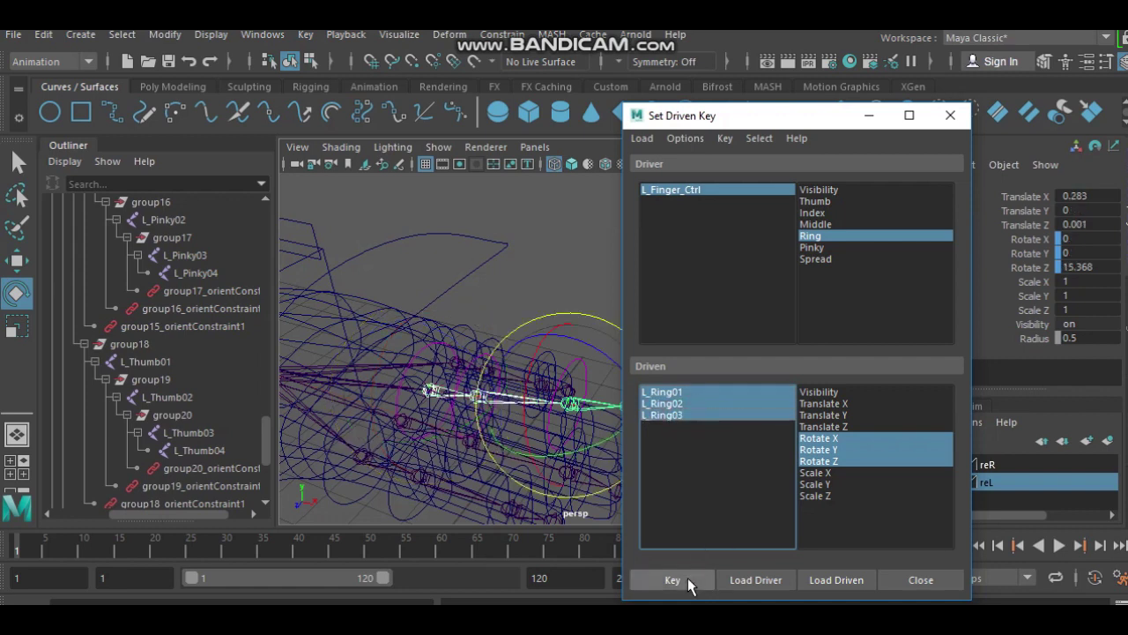
pyautogui.click(688, 580)
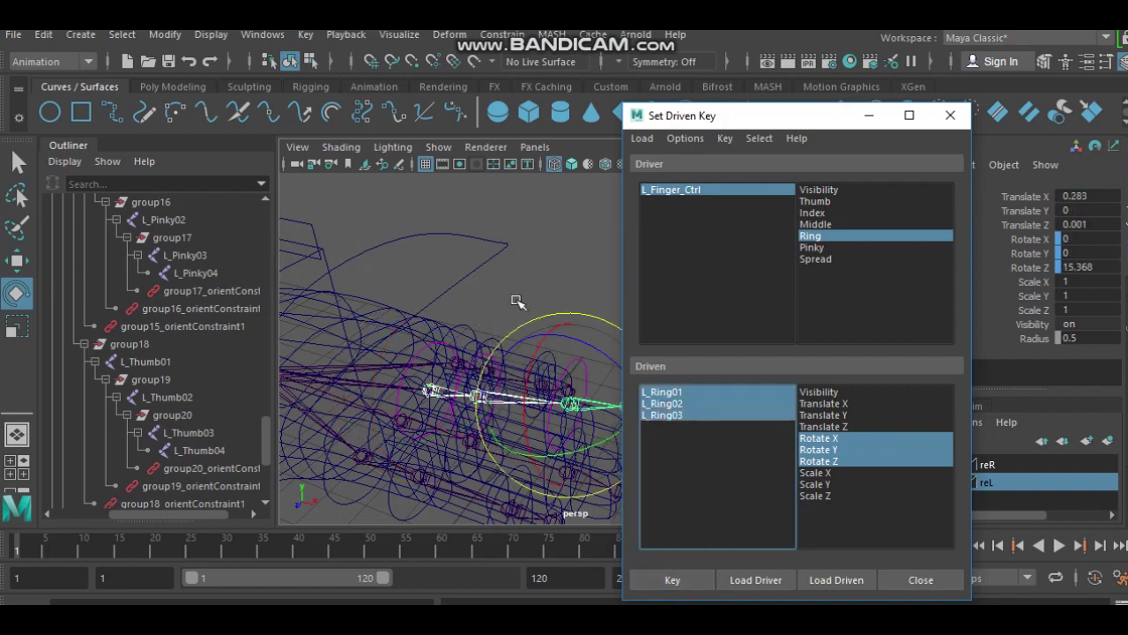
# Step: Set L_Finger_Ctrl's Ring to 10 and curl L_Ring01 downward about Z
pyautogui.click(502, 252)
pyautogui.doubleClick(1061, 252)
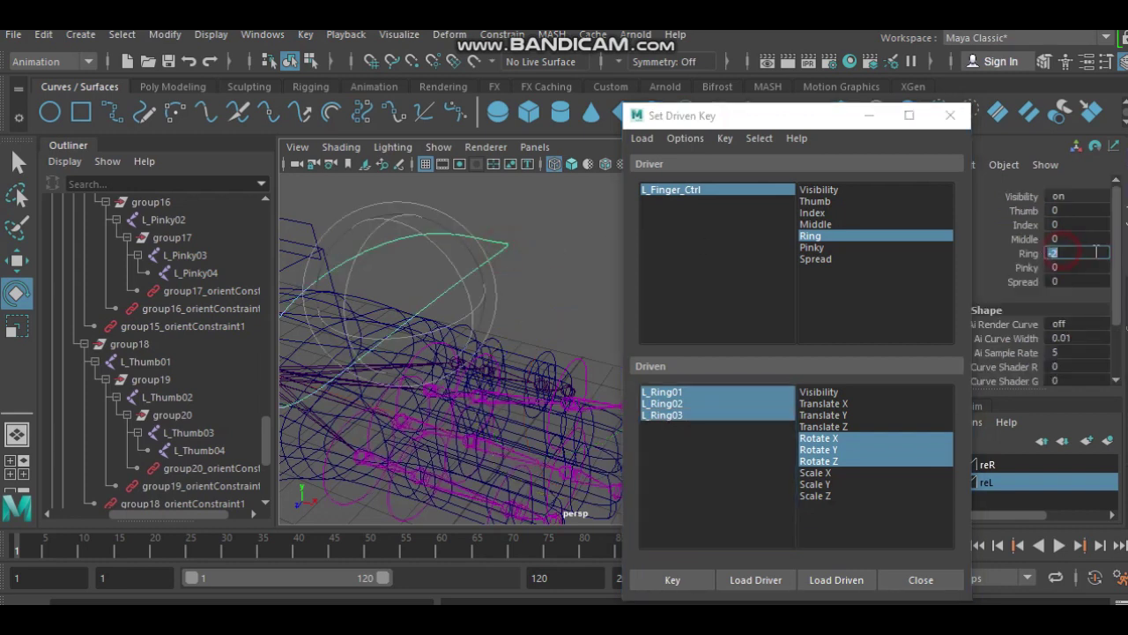
pyautogui.press('Return')
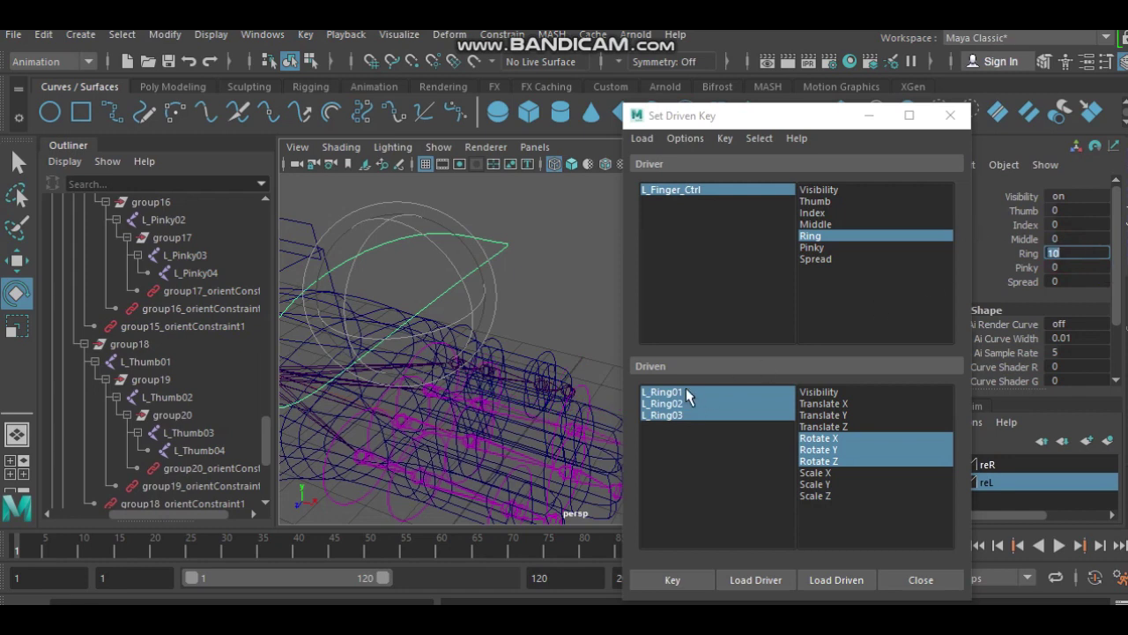
pyautogui.click(670, 392)
pyautogui.press('f')
pyautogui.keyDown('alt'); pyautogui.moveTo(498, 306); pyautogui.dragTo(572, 379); pyautogui.keyUp('alt')
pyautogui.moveTo(467, 364)
pyautogui.mouseDown()
pyautogui.moveTo(480, 406)
pyautogui.moveTo(471, 453)
pyautogui.moveTo(538, 410)
pyautogui.moveTo(415, 421)
pyautogui.moveTo(371, 412)
pyautogui.moveTo(599, 423)
pyautogui.mouseUp()
# Step: Curl L_Ring02 and the L_Ring03 fingertip, then fine-tune L_Ring02's curl
pyautogui.click(661, 402)
pyautogui.moveTo(414, 406)
pyautogui.keyDown('alt'); pyautogui.mouseDown()
pyautogui.moveTo(458, 379)
pyautogui.moveTo(473, 487)
pyautogui.mouseUp(); pyautogui.keyUp('alt')
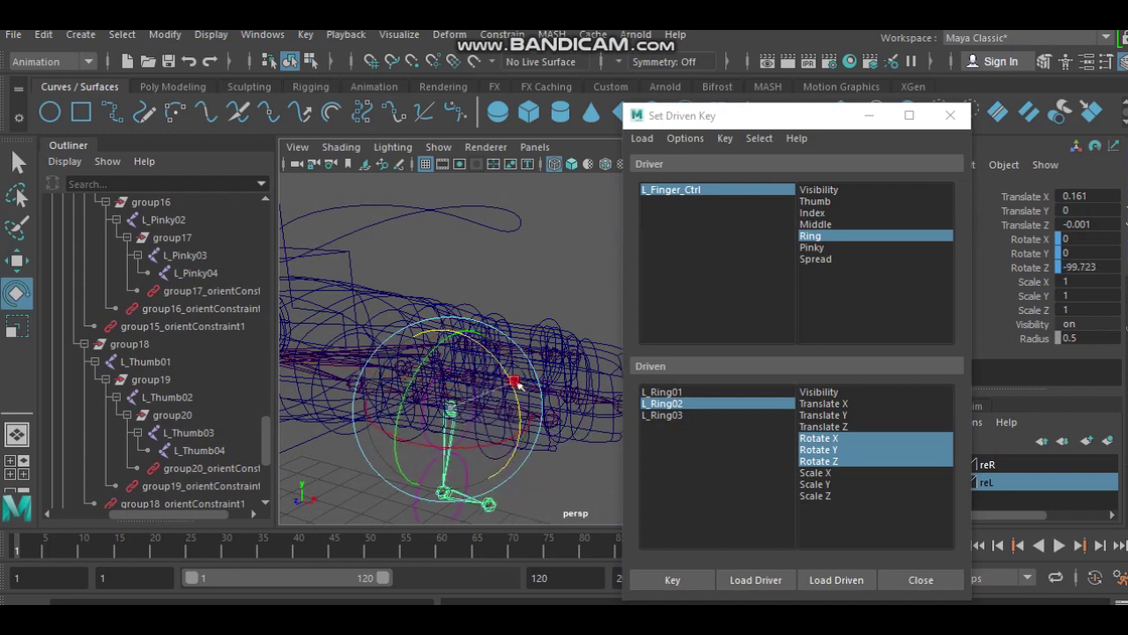
pyautogui.moveTo(515, 382); pyautogui.dragTo(506, 419)
pyautogui.click(661, 414)
pyautogui.moveTo(436, 401)
pyautogui.mouseDown()
pyautogui.moveTo(471, 487)
pyautogui.moveTo(617, 359)
pyautogui.mouseUp()
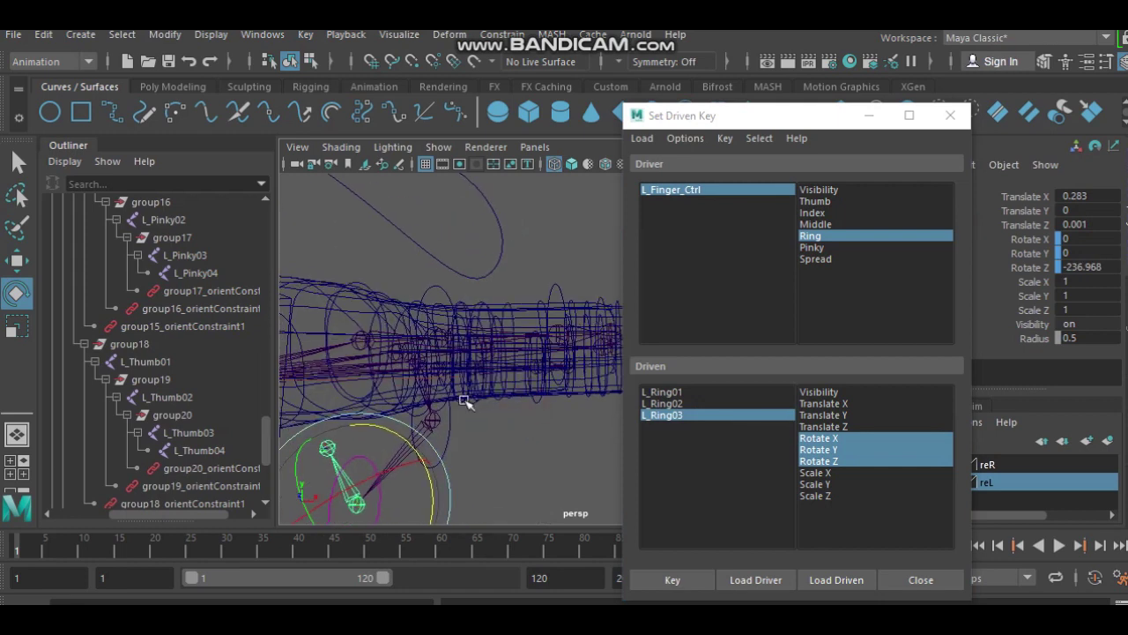
pyautogui.click(716, 404)
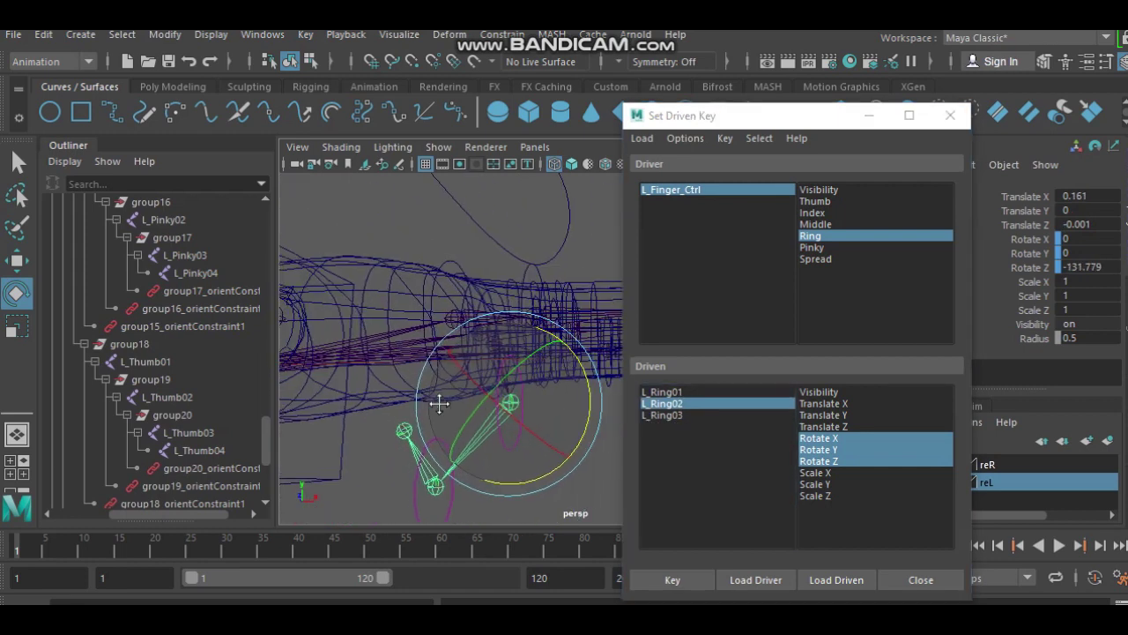
pyautogui.moveTo(579, 378)
pyautogui.keyDown('alt'); pyautogui.mouseDown()
pyautogui.moveTo(441, 397)
pyautogui.moveTo(584, 380)
pyautogui.moveTo(588, 392)
pyautogui.mouseUp(); pyautogui.keyUp('alt')
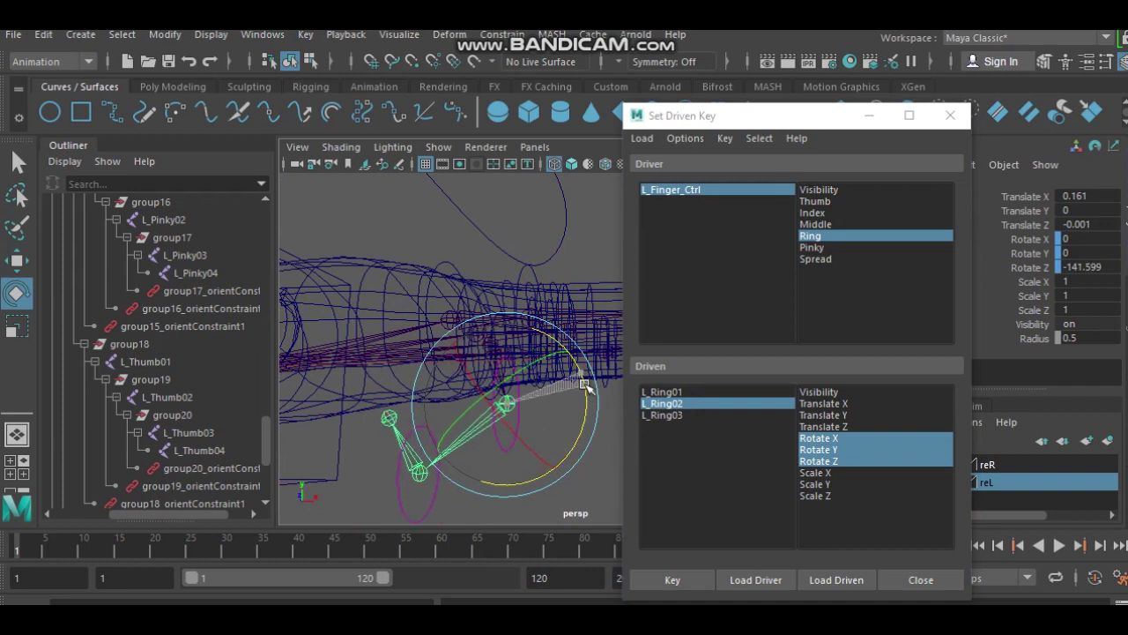
pyautogui.click(724, 397)
# Step: Rotate L_Ring01 and L_Ring03 further into the curled pose and check the finger
pyautogui.click(725, 392)
pyautogui.moveTo(572, 335); pyautogui.dragTo(584, 375)
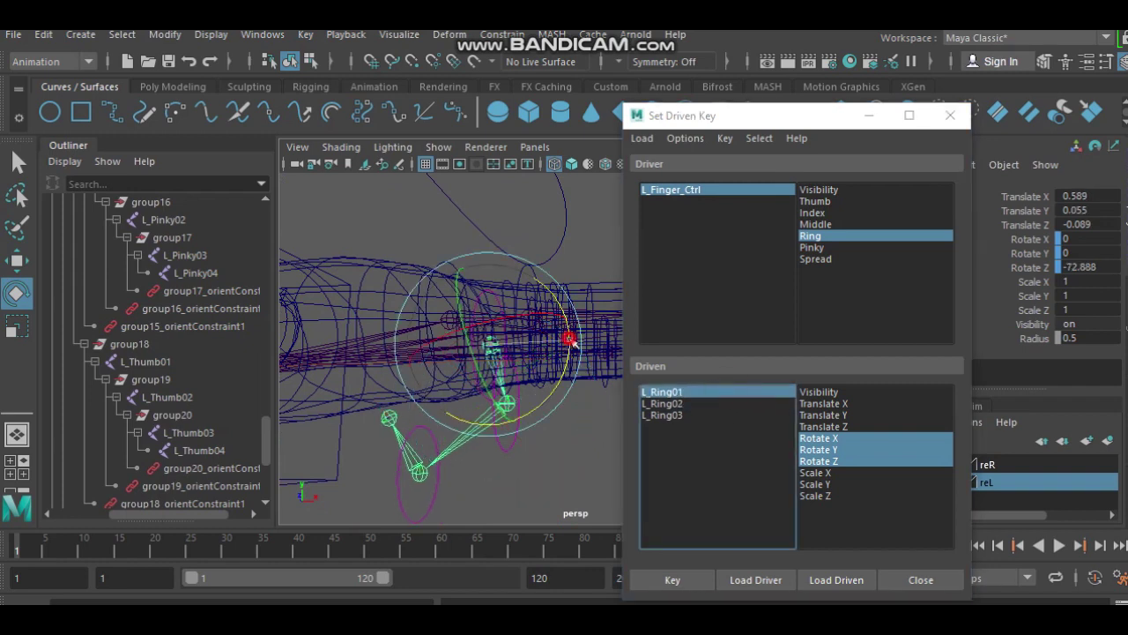
pyautogui.click(668, 415)
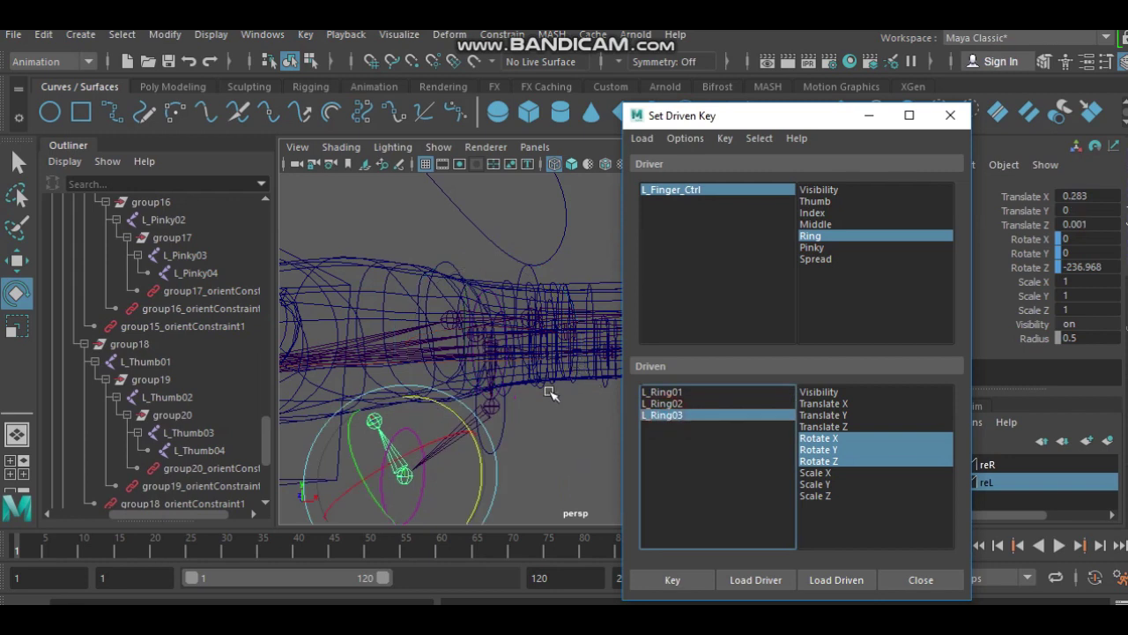
pyautogui.moveTo(471, 428)
pyautogui.mouseDown()
pyautogui.moveTo(480, 458)
pyautogui.moveTo(566, 415)
pyautogui.moveTo(713, 423)
pyautogui.mouseUp()
pyautogui.keyDown('alt'); pyautogui.moveTo(574, 393); pyautogui.dragTo(483, 438); pyautogui.keyUp('alt')
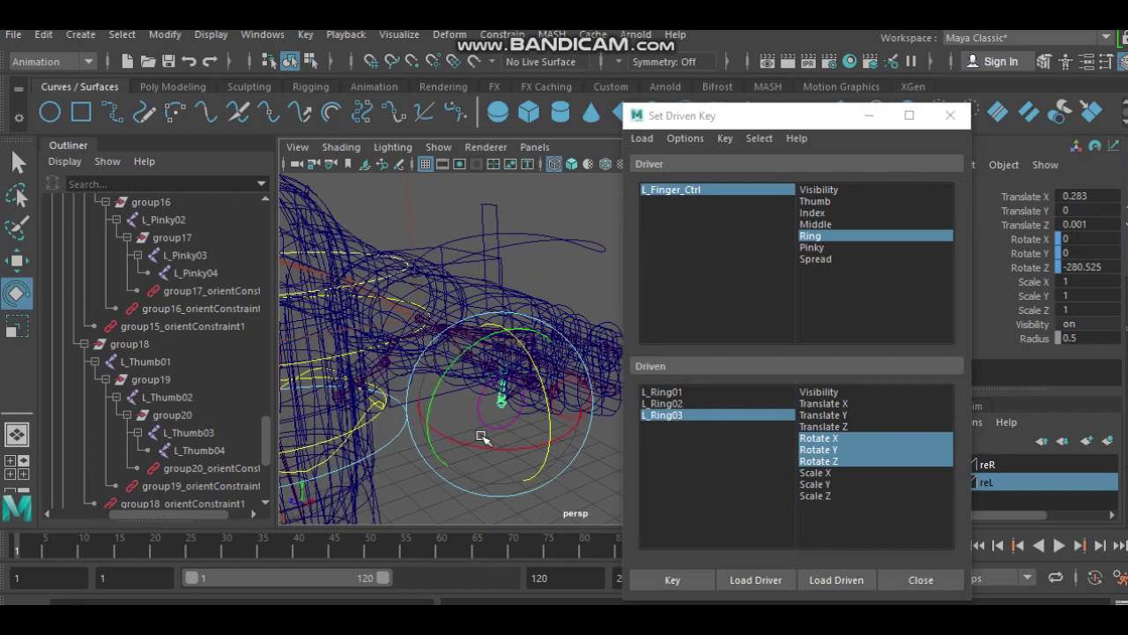
pyautogui.keyDown('alt'); pyautogui.moveTo(571, 412); pyautogui.dragTo(696, 405); pyautogui.keyUp('alt')
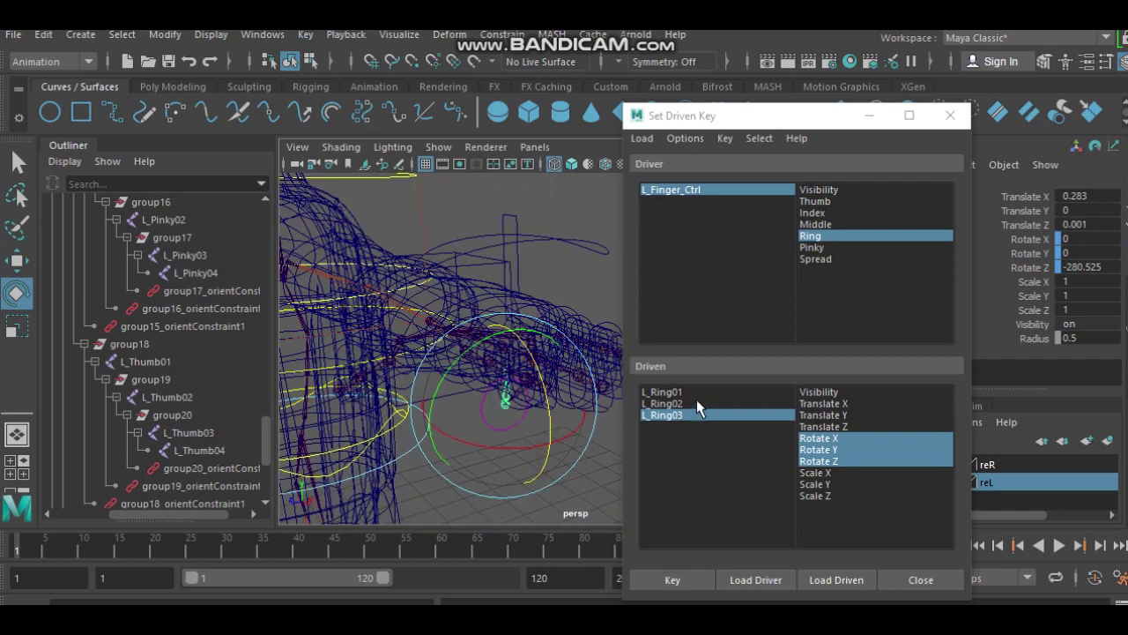
# Step: Key the curled rotations of L_Ring01–L_Ring03 and close the Set Driven Key window
pyautogui.click(706, 391)
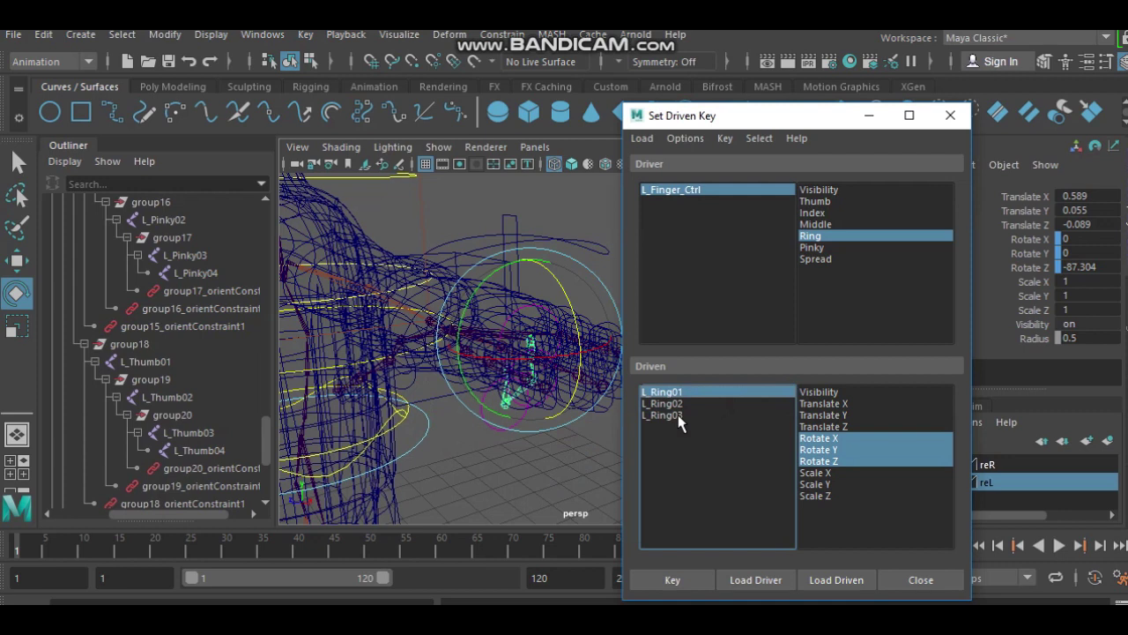
pyautogui.keyDown('shift'); pyautogui.click(678, 416); pyautogui.keyUp('shift')
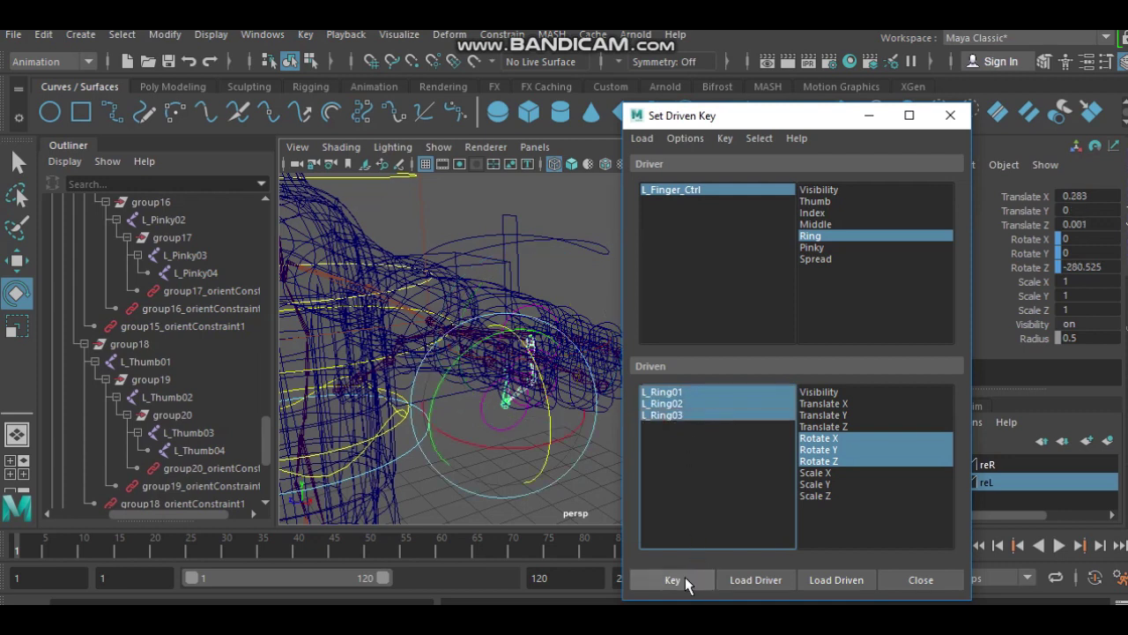
pyautogui.click(685, 577)
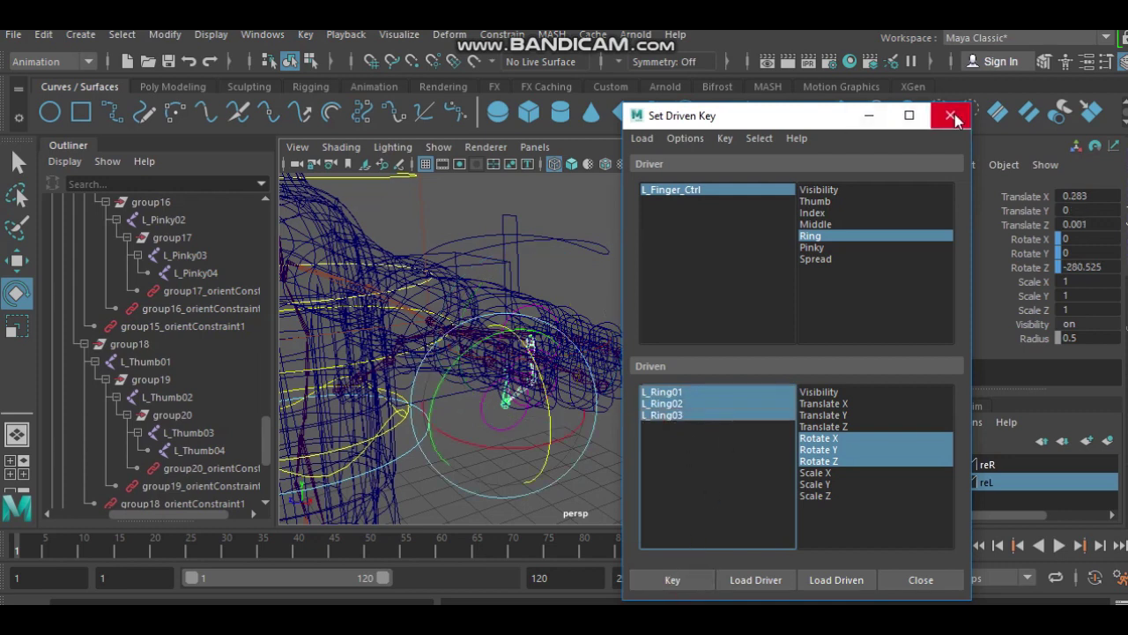
pyautogui.click(950, 115)
pyautogui.keyDown('alt'); pyautogui.moveTo(612, 255); pyautogui.dragTo(693, 264); pyautogui.keyUp('alt')
# Step: Set L_Finger_Ctrl's Ring to 0, then scrub it to test the ring finger curl
pyautogui.click(624, 257)
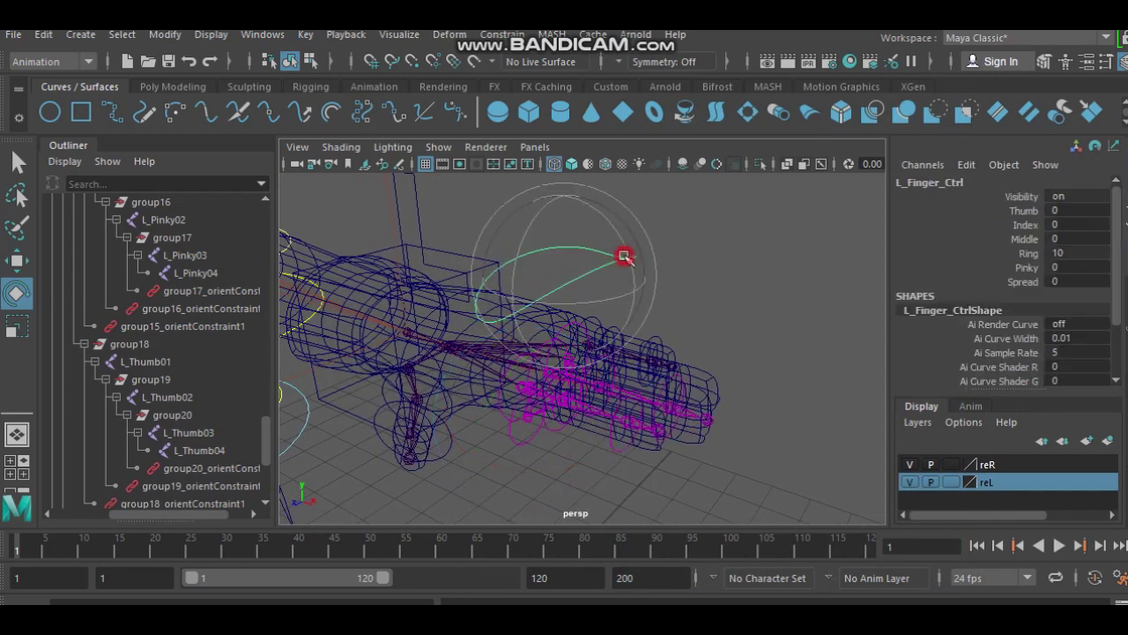
pyautogui.doubleClick(1086, 255)
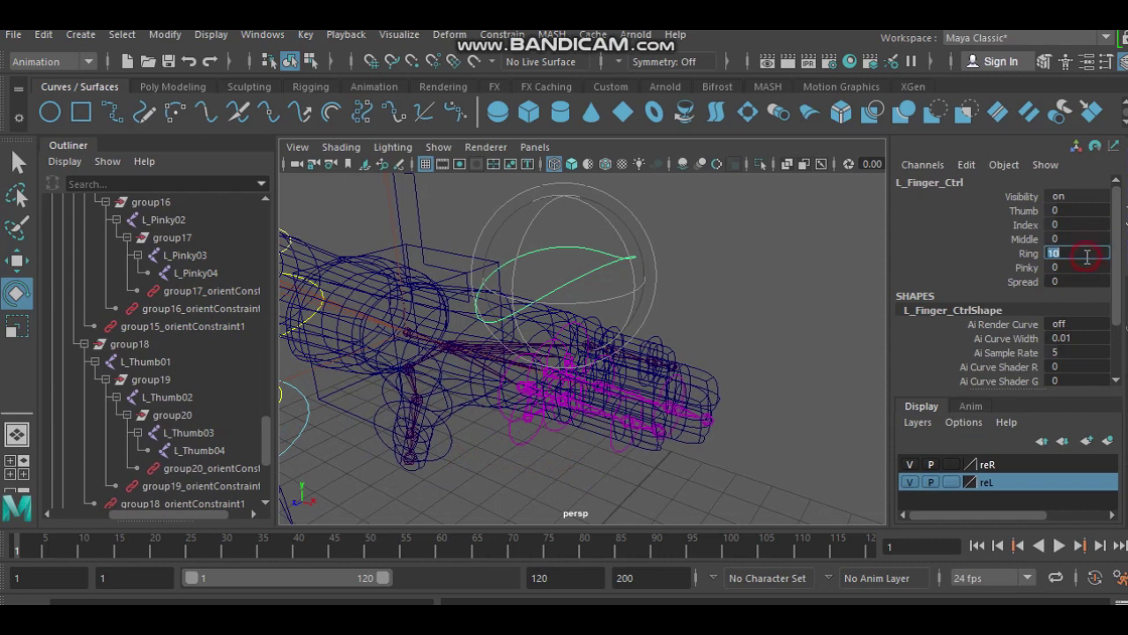
pyautogui.write('0')
pyautogui.press('Return')
pyautogui.scroll(2, 785, 309)
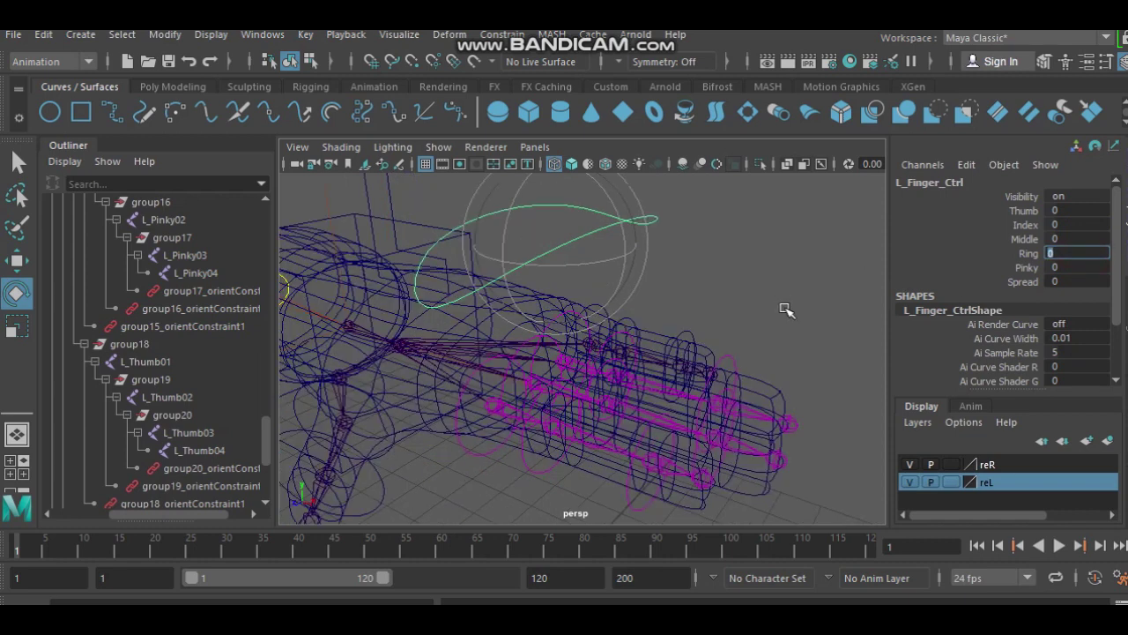
pyautogui.click(1015, 255)
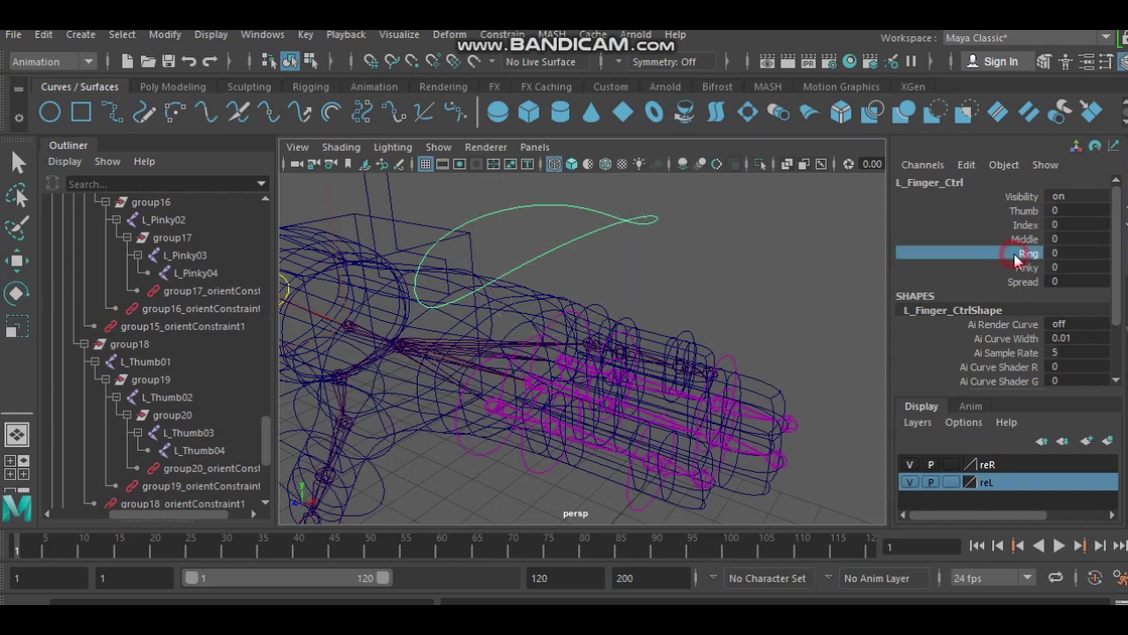
pyautogui.moveTo(756, 333)
pyautogui.keyDown('alt'); pyautogui.mouseDown(button='middle')
pyautogui.moveTo(665, 291)
pyautogui.moveTo(676, 247)
pyautogui.moveTo(696, 224)
pyautogui.moveTo(778, 217)
pyautogui.mouseUp(button='middle'); pyautogui.keyUp('alt')
pyautogui.moveTo(768, 290)
pyautogui.mouseDown(button='middle')
pyautogui.moveTo(672, 262)
pyautogui.moveTo(748, 267)
pyautogui.moveTo(690, 233)
pyautogui.moveTo(652, 232)
pyautogui.moveTo(781, 251)
pyautogui.moveTo(684, 254)
pyautogui.mouseUp(button='middle')
# Step: Reset the rotations of L_Ring3_Ctrl and L_Ring2_Ctrl back to zero
pyautogui.moveTo(725, 314)
pyautogui.keyDown('alt'); pyautogui.mouseDown()
pyautogui.moveTo(781, 317)
pyautogui.moveTo(640, 285)
pyautogui.moveTo(675, 244)
pyautogui.mouseUp(); pyautogui.keyUp('alt')
pyautogui.click(646, 274)
pyautogui.press('e')
pyautogui.hotkey('ctrl', 'z')
pyautogui.press('q')
pyautogui.moveTo(546, 326)
pyautogui.keyDown('alt'); pyautogui.mouseDown()
pyautogui.moveTo(617, 322)
pyautogui.moveTo(545, 294)
pyautogui.moveTo(617, 317)
pyautogui.moveTo(645, 304)
pyautogui.moveTo(531, 294)
pyautogui.moveTo(646, 316)
pyautogui.mouseUp(); pyautogui.keyUp('alt')
pyautogui.click(531, 289)
pyautogui.click(528, 280)
pyautogui.press('e')
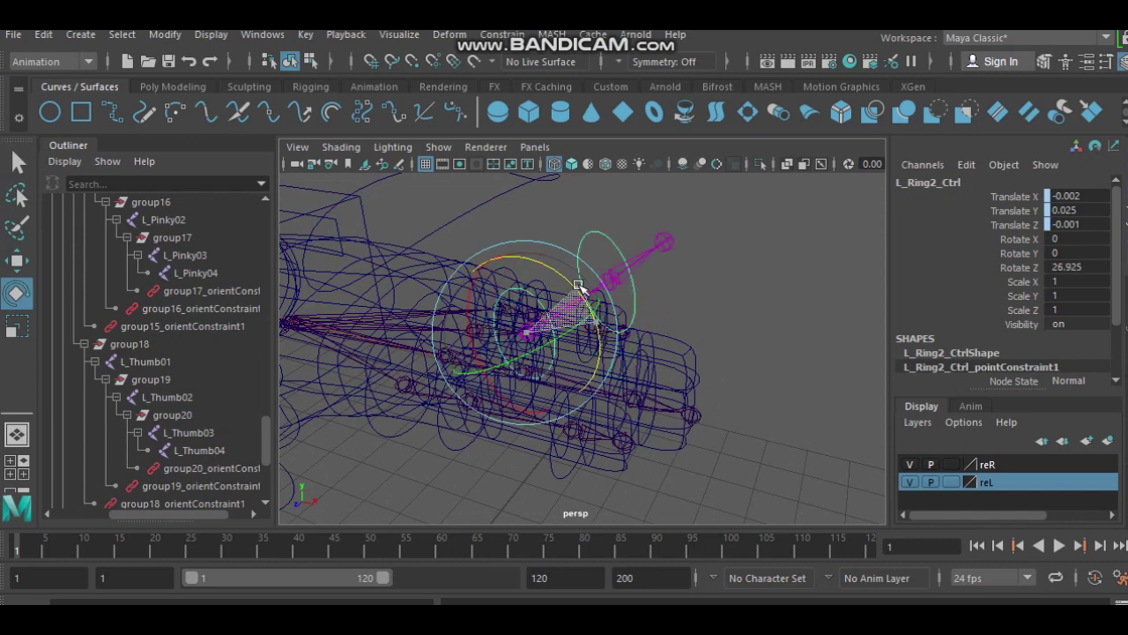
pyautogui.hotkey('ctrl', 'z')
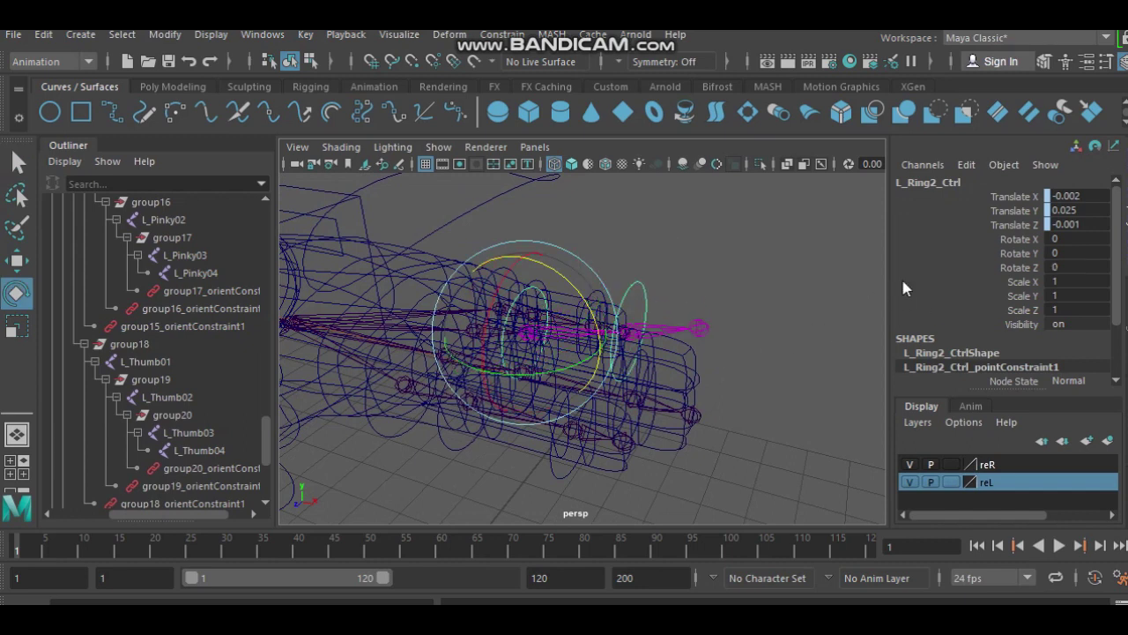
# Step: Reselect L_Finger_Ctrl, commit Ring at 0, then slide it to -2 to test
pyautogui.click(777, 311)
pyautogui.click(498, 203)
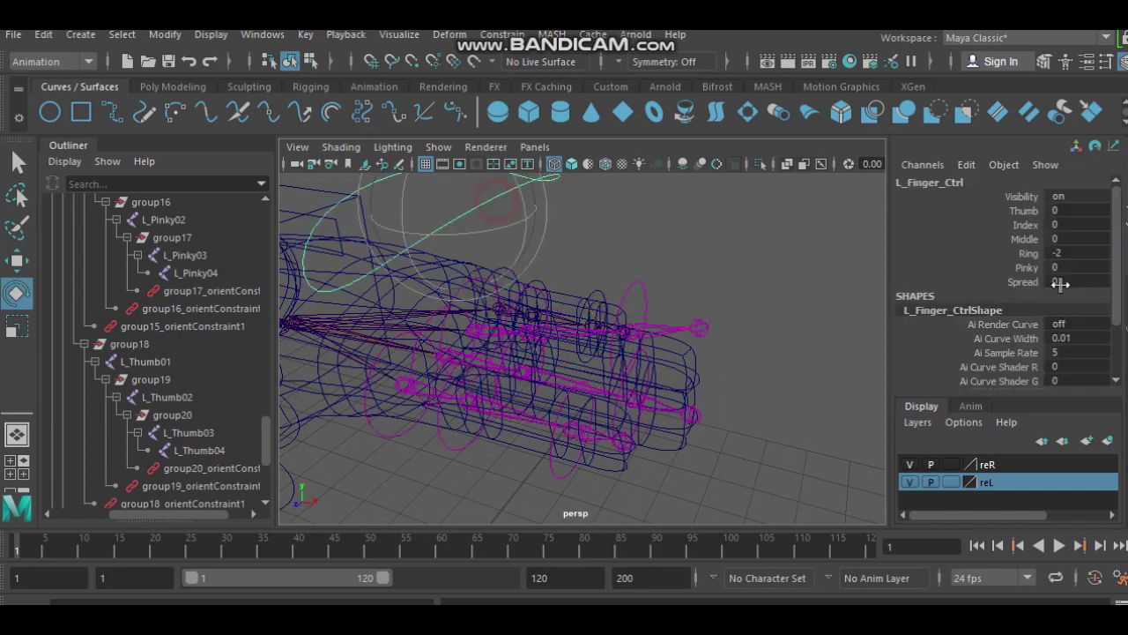
pyautogui.doubleClick(1068, 255)
pyautogui.write('0')
pyautogui.press('Return')
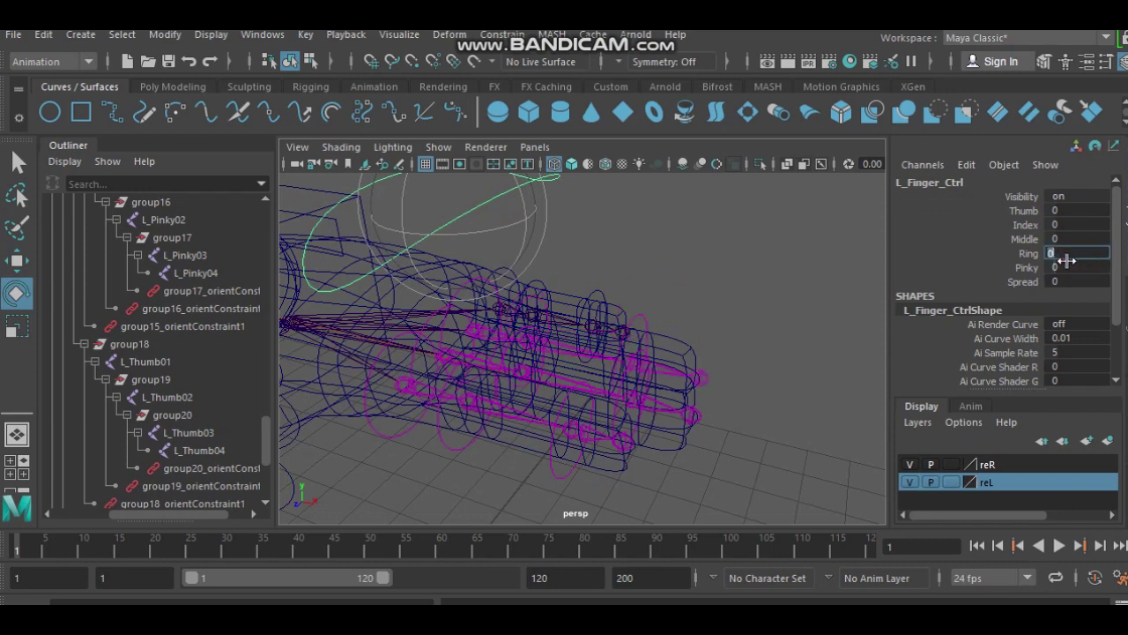
pyautogui.press('Return')
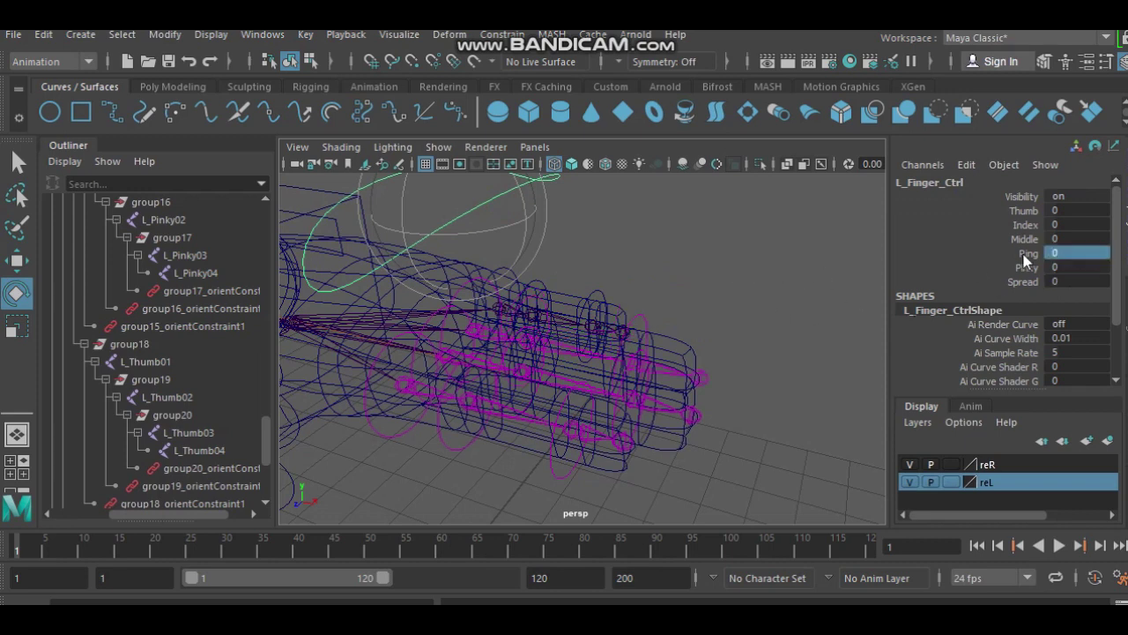
pyautogui.click(1024, 257)
pyautogui.moveTo(814, 269); pyautogui.dragTo(671, 264, button='middle')
pyautogui.moveTo(790, 277)
pyautogui.mouseDown(button='middle')
pyautogui.moveTo(774, 275)
pyautogui.moveTo(779, 285)
pyautogui.mouseUp(button='middle')
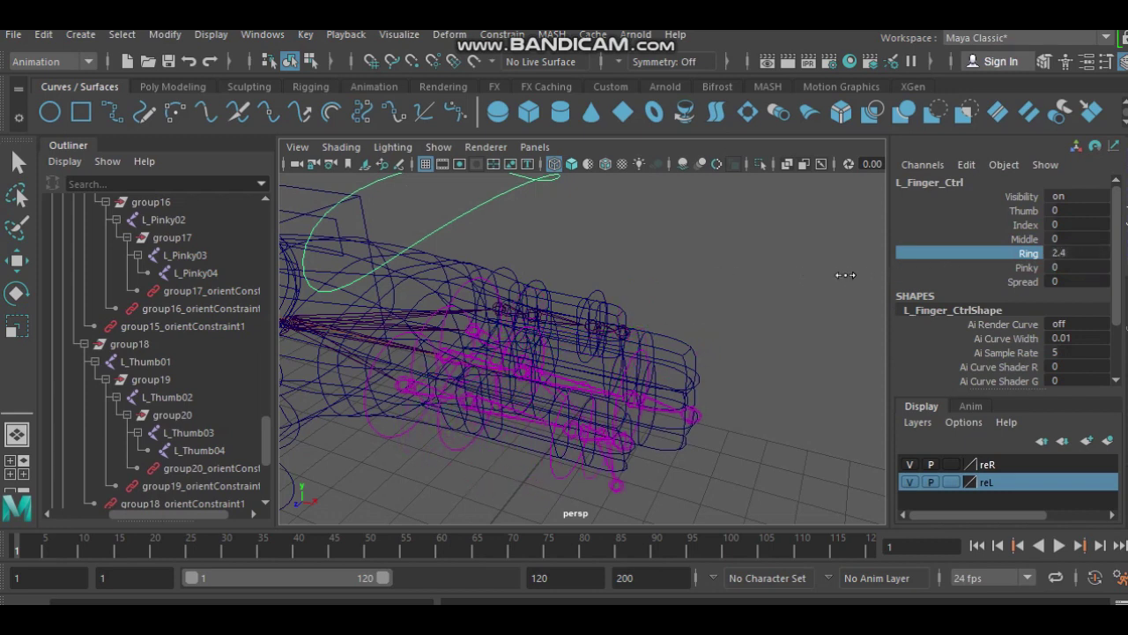
pyautogui.click(778, 285)
# Step: Select L_Finger_Ctrl and scrub its Thumb attribute to test the thumb curl
pyautogui.moveTo(776, 285)
pyautogui.keyDown('alt'); pyautogui.mouseDown()
pyautogui.moveTo(796, 320)
pyautogui.moveTo(626, 411)
pyautogui.mouseUp(); pyautogui.keyUp('alt')
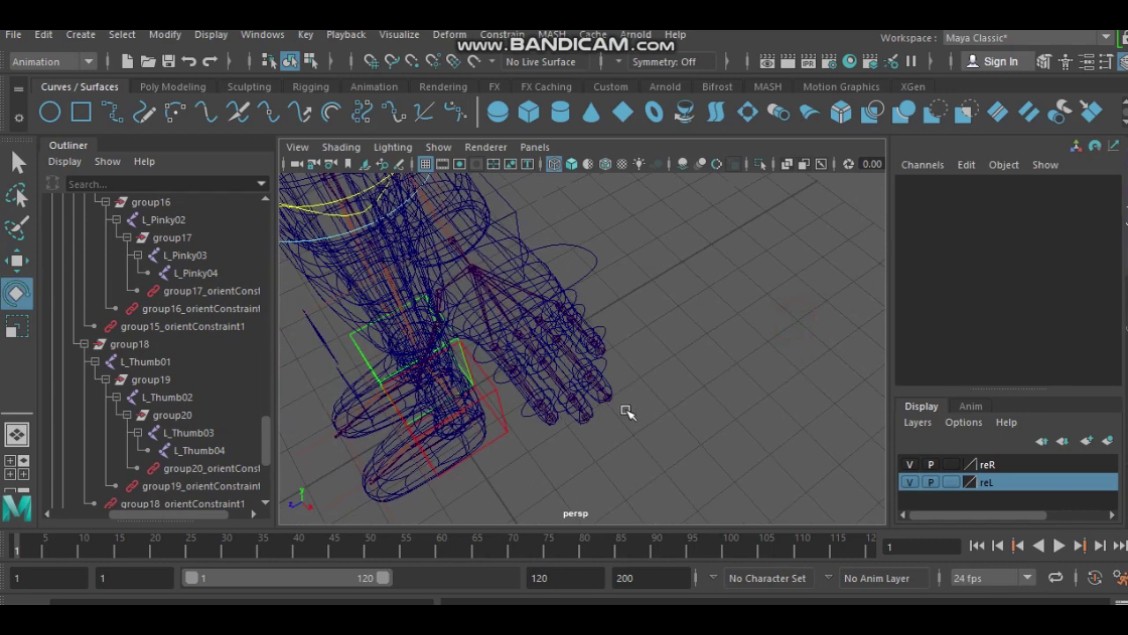
pyautogui.moveTo(677, 386)
pyautogui.keyDown('alt'); pyautogui.mouseDown()
pyautogui.moveTo(731, 360)
pyautogui.moveTo(660, 350)
pyautogui.mouseUp(); pyautogui.keyUp('alt')
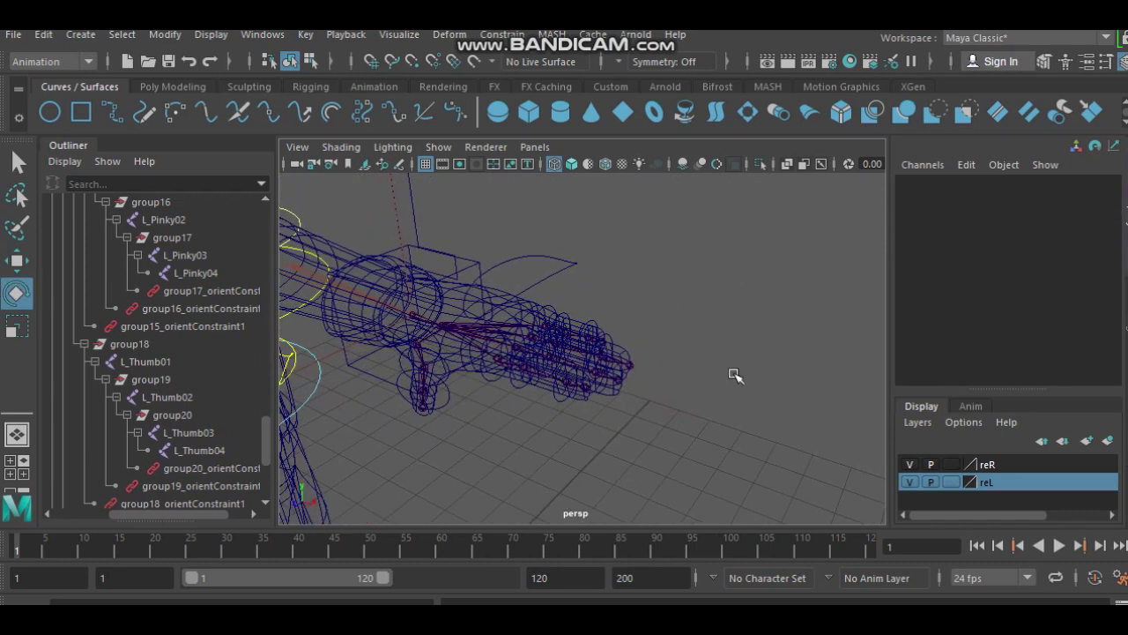
pyautogui.keyDown('alt'); pyautogui.moveTo(542, 337); pyautogui.dragTo(650, 326); pyautogui.keyUp('alt')
pyautogui.moveTo(710, 206)
pyautogui.mouseDown()
pyautogui.moveTo(747, 335)
pyautogui.moveTo(709, 358)
pyautogui.moveTo(758, 328)
pyautogui.moveTo(715, 361)
pyautogui.moveTo(721, 303)
pyautogui.mouseUp()
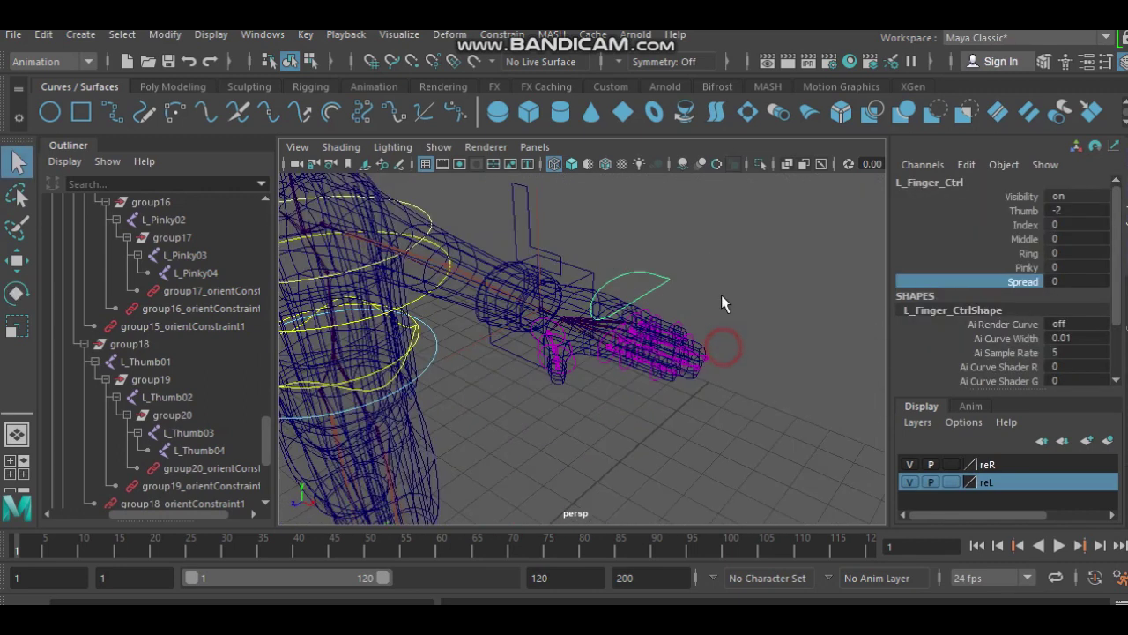
pyautogui.click(667, 278)
pyautogui.moveTo(743, 348)
pyautogui.keyDown('alt'); pyautogui.mouseDown()
pyautogui.moveTo(775, 258)
pyautogui.moveTo(705, 264)
pyautogui.mouseUp(); pyautogui.keyUp('alt')
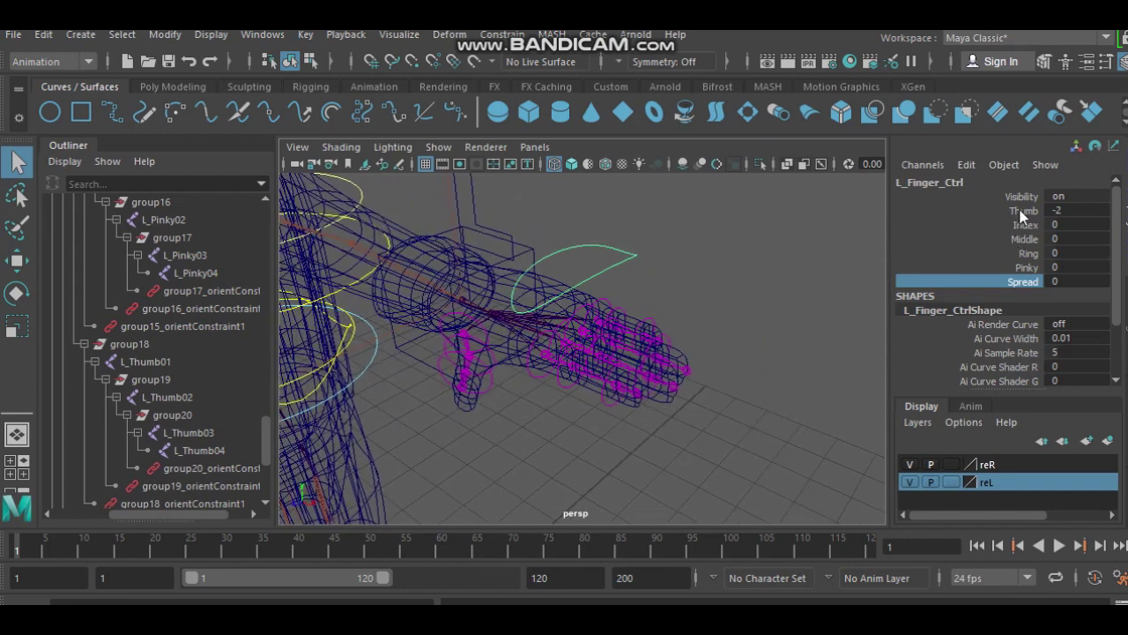
pyautogui.click(1022, 212)
pyautogui.moveTo(745, 317)
pyautogui.keyDown('alt'); pyautogui.mouseDown()
pyautogui.moveTo(660, 370)
pyautogui.moveTo(699, 380)
pyautogui.moveTo(700, 302)
pyautogui.moveTo(743, 347)
pyautogui.moveTo(649, 312)
pyautogui.mouseUp(); pyautogui.keyUp('alt')
pyautogui.moveTo(650, 312)
pyautogui.mouseDown(button='middle')
pyautogui.moveTo(826, 286)
pyautogui.moveTo(755, 305)
pyautogui.moveTo(807, 279)
pyautogui.moveTo(774, 279)
pyautogui.moveTo(811, 282)
pyautogui.moveTo(763, 285)
pyautogui.moveTo(837, 290)
pyautogui.mouseUp(button='middle')
# Step: Test the Index, Middle, Ring and Pinky attributes, returning Pinky to 0
pyautogui.click(976, 225)
pyautogui.click(1022, 239)
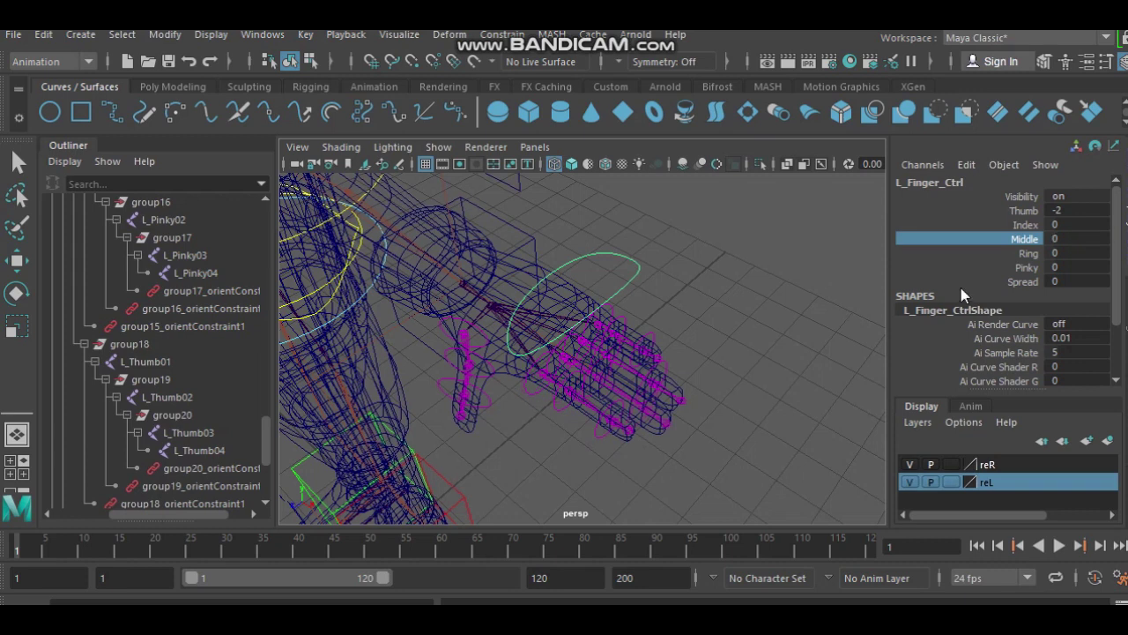
pyautogui.click(980, 254)
pyautogui.moveTo(739, 301)
pyautogui.mouseDown(button='middle')
pyautogui.moveTo(818, 300)
pyautogui.moveTo(764, 312)
pyautogui.moveTo(853, 307)
pyautogui.moveTo(798, 314)
pyautogui.mouseUp(button='middle')
pyautogui.click(1024, 267)
pyautogui.moveTo(785, 330)
pyautogui.keyDown('alt'); pyautogui.mouseDown()
pyautogui.moveTo(731, 398)
pyautogui.moveTo(681, 300)
pyautogui.moveTo(642, 285)
pyautogui.moveTo(667, 322)
pyautogui.moveTo(640, 326)
pyautogui.mouseUp(); pyautogui.keyUp('alt')
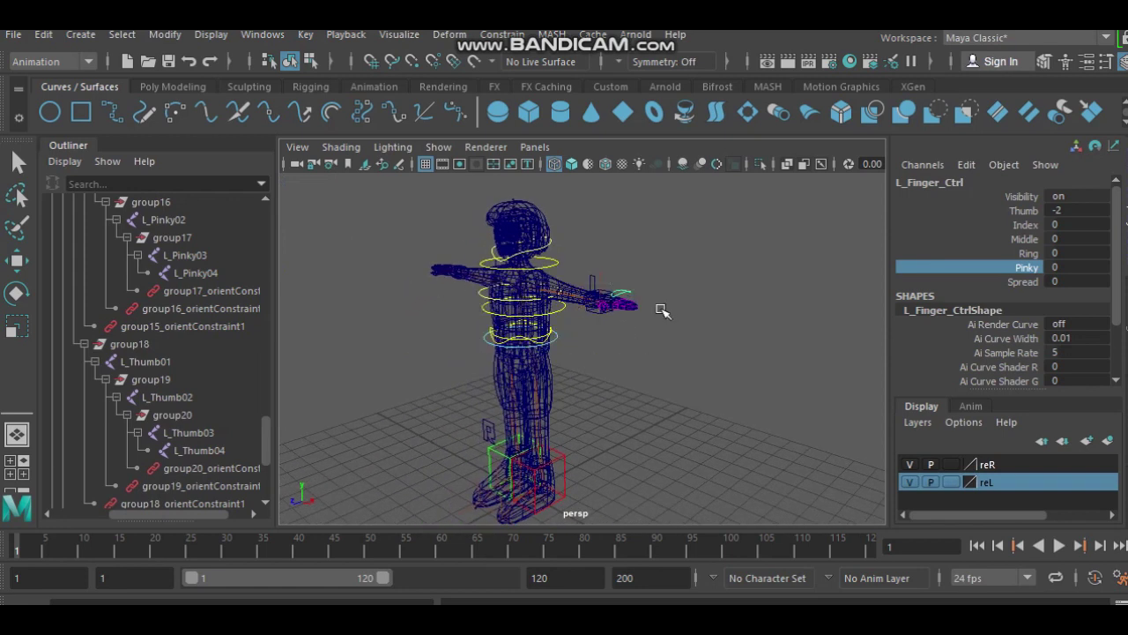